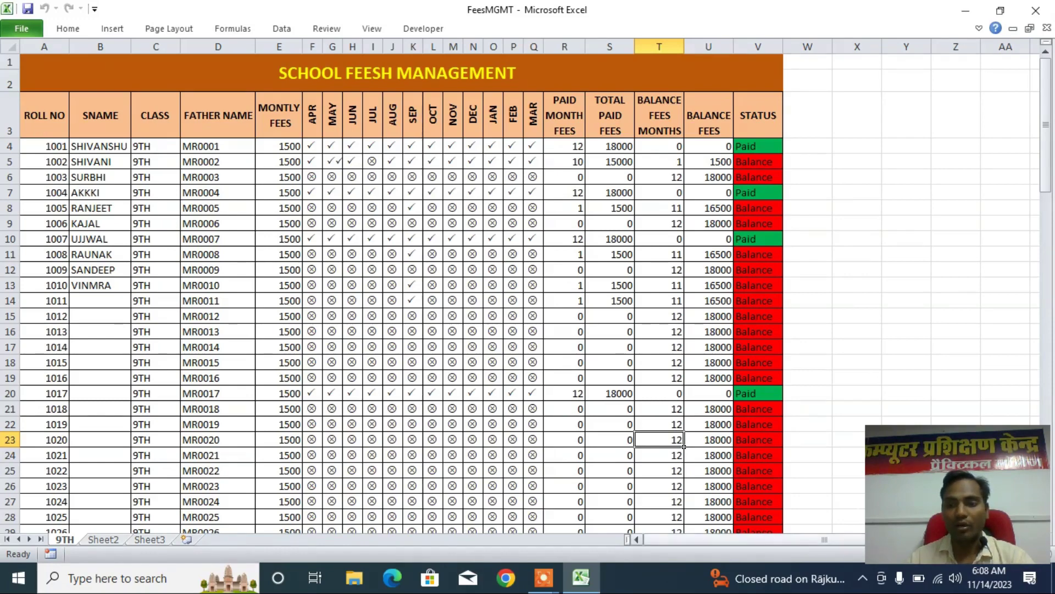
- Zoom the fees sheet to 106% and select the month heading cells from APR onward
{"action": "left_click_drag", "start_coordinate": [956, 514], "coordinate": [993, 414]}
{"action": "left_click", "coordinate": [1004, 553]}
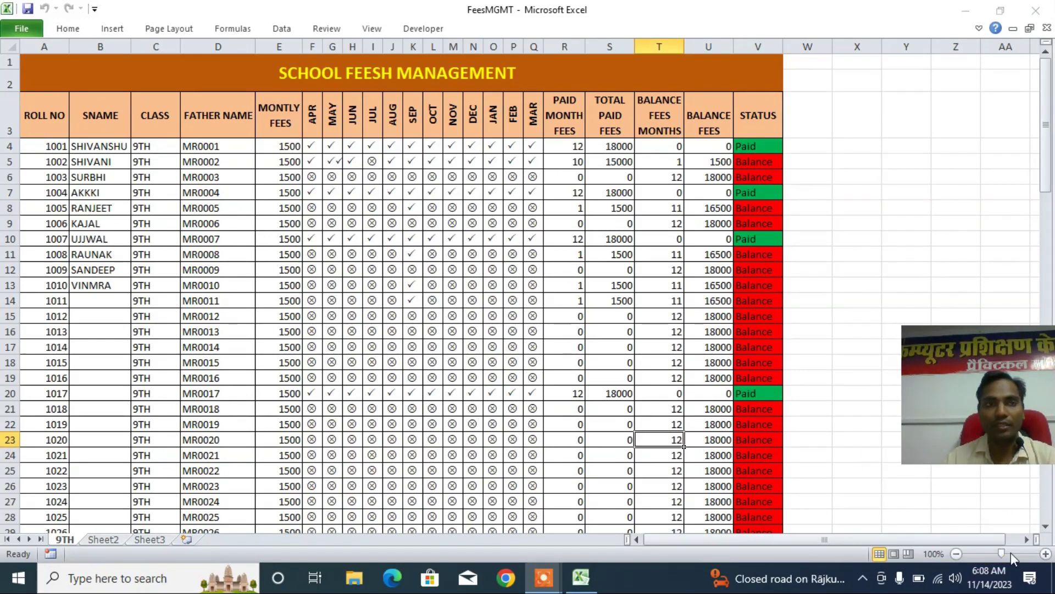
{"action": "left_click_drag", "start_coordinate": [1001, 553], "coordinate": [1003, 553]}
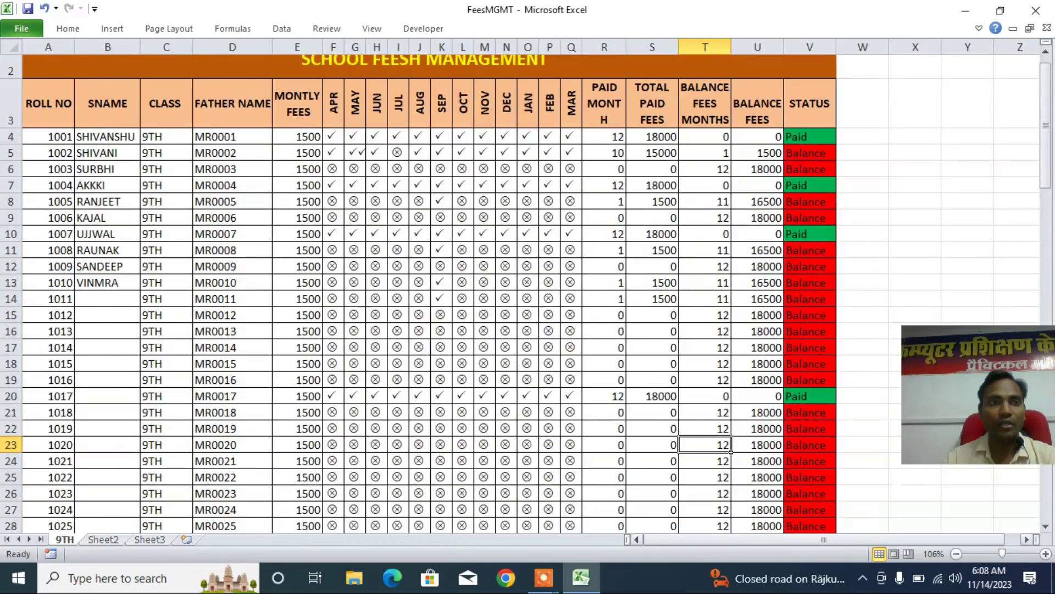
{"action": "left_click", "coordinate": [234, 117]}
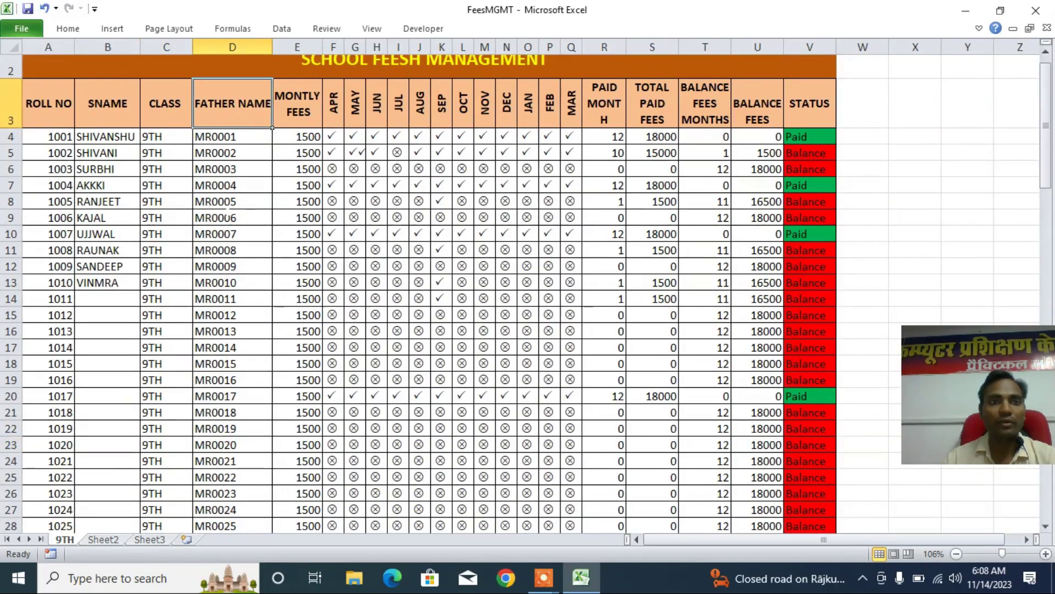
{"action": "left_click", "coordinate": [285, 117]}
{"action": "left_click_drag", "start_coordinate": [333, 109], "coordinate": [572, 114]}
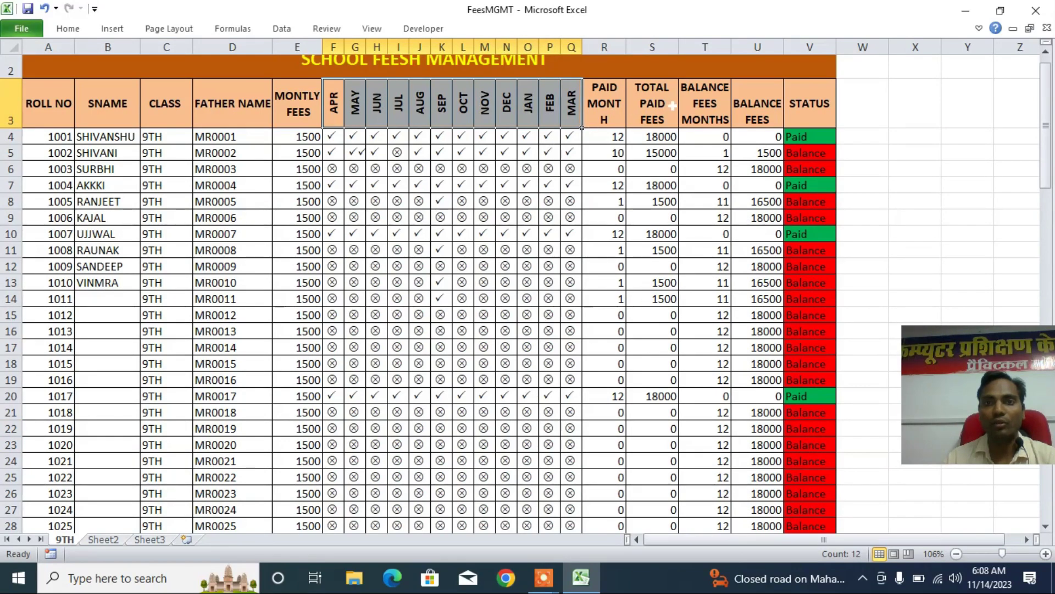
- Widen column R so the PAID MONTH FEES heading fits on three lines
{"action": "left_click_drag", "start_coordinate": [626, 47], "coordinate": [636, 47]}
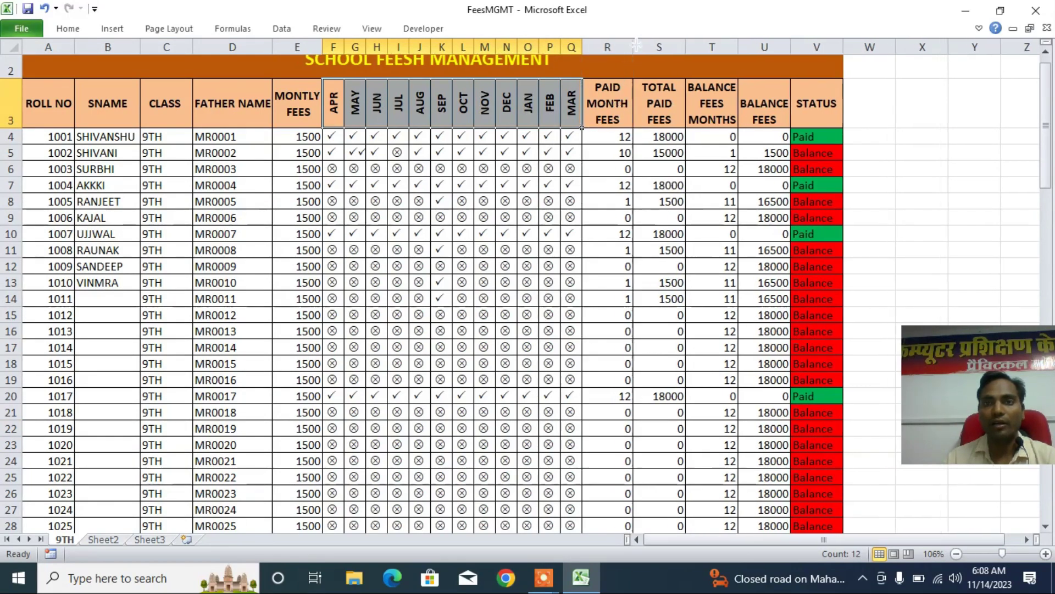
{"action": "left_click", "coordinate": [814, 115]}
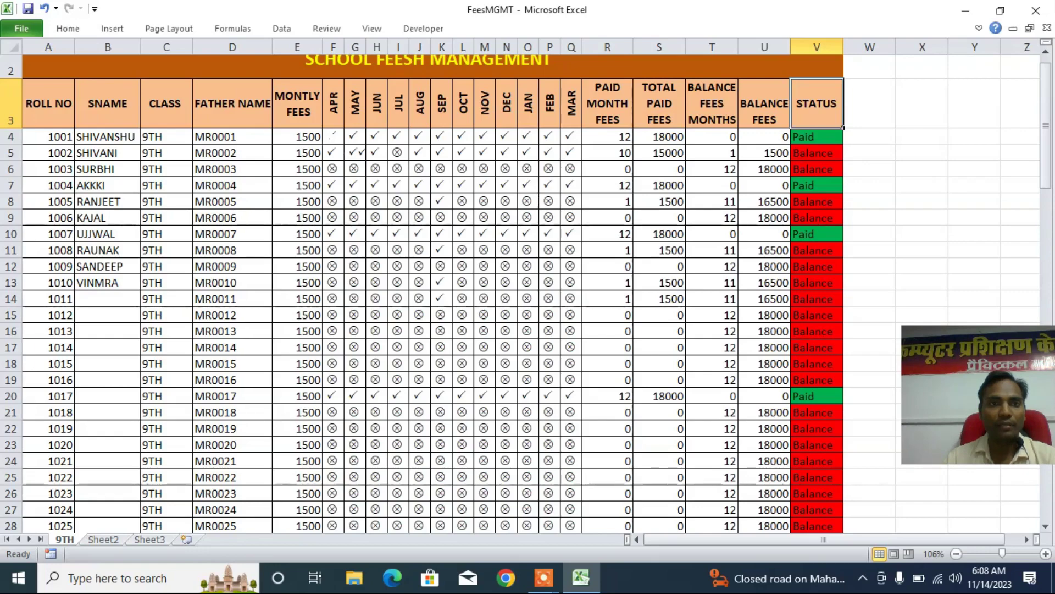
{"action": "left_click", "coordinate": [333, 137]}
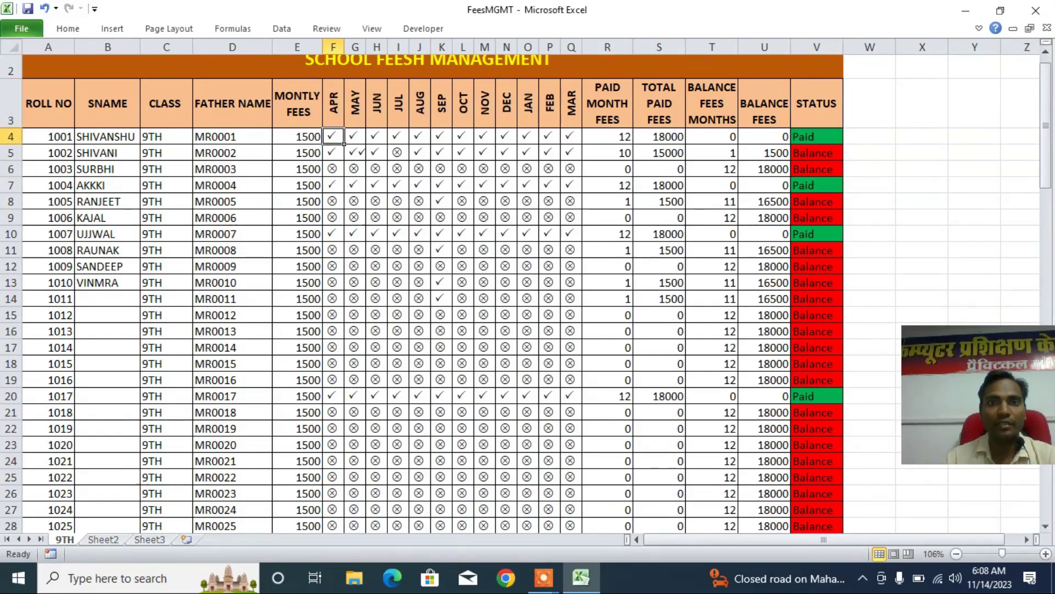
- Enter P in roll 1003's APR and JUN cells, then close the workbook
{"action": "left_click", "coordinate": [334, 169]}
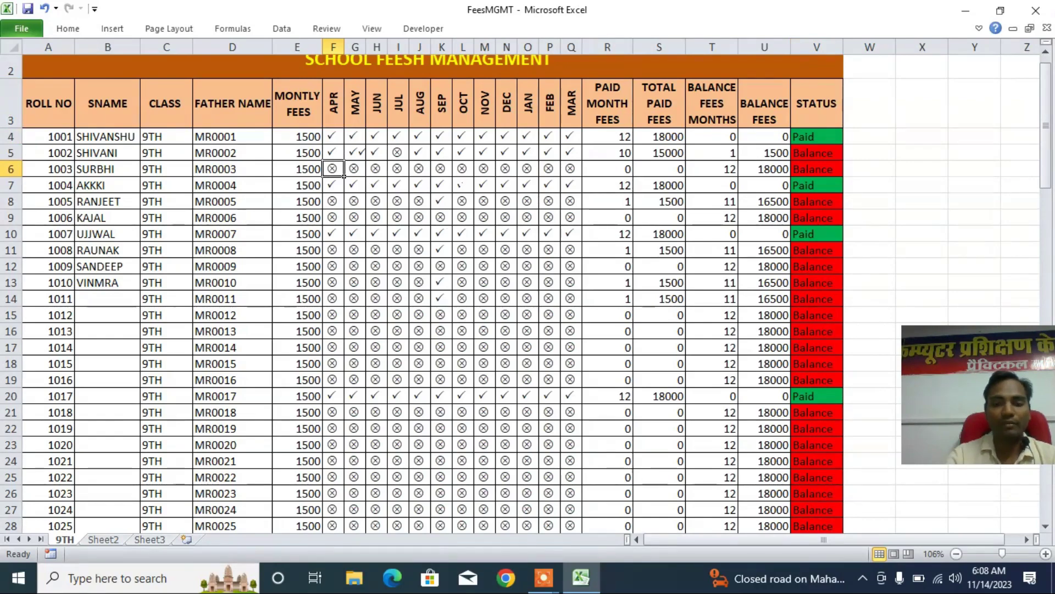
{"action": "type", "text": "P"}
{"action": "key", "text": "Return"}
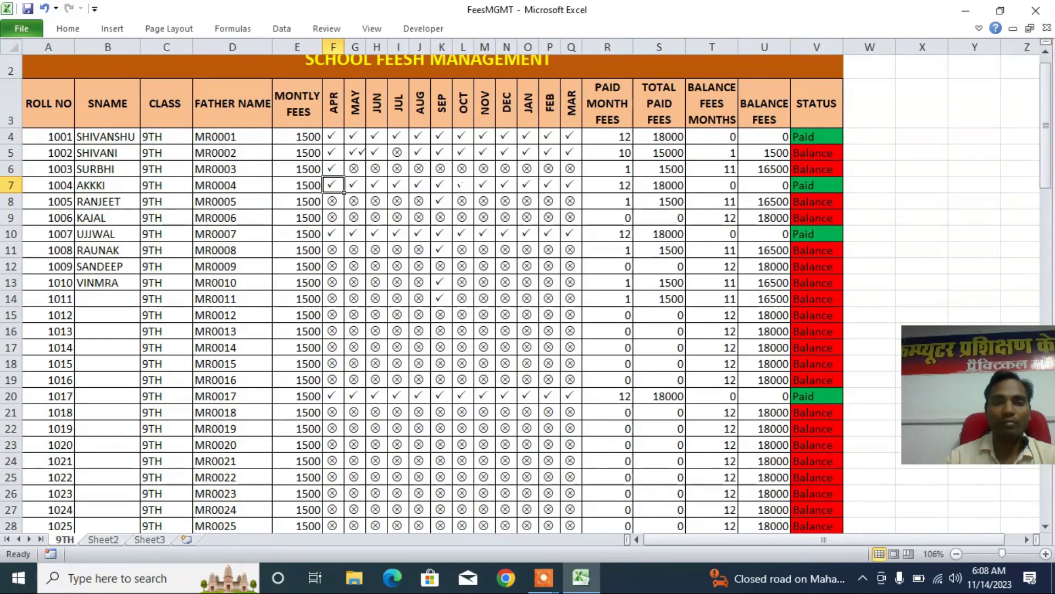
{"action": "left_click", "coordinate": [384, 175]}
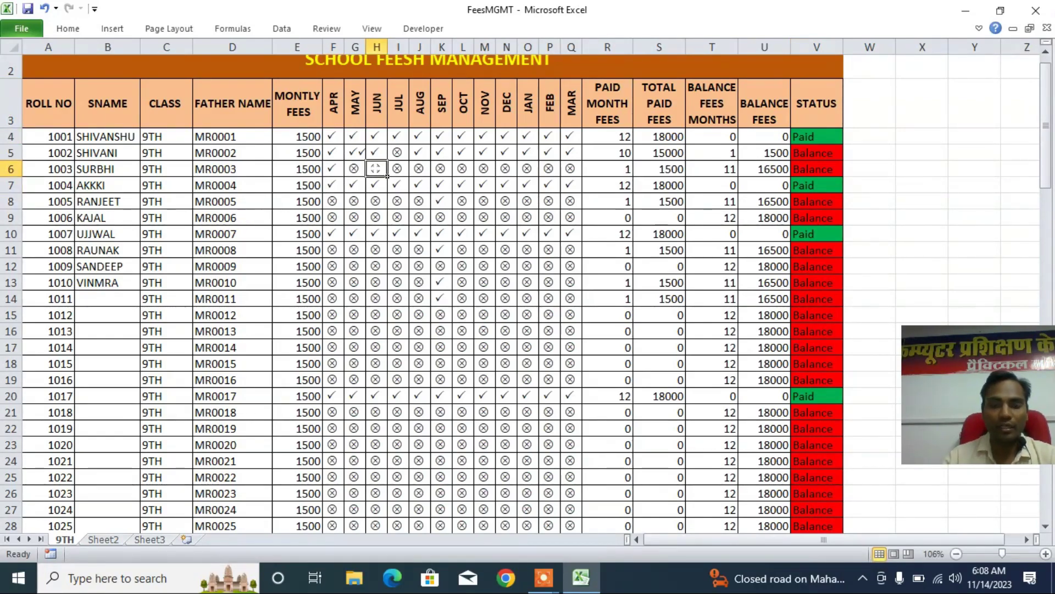
{"action": "type", "text": "P"}
{"action": "left_click", "coordinate": [465, 172]}
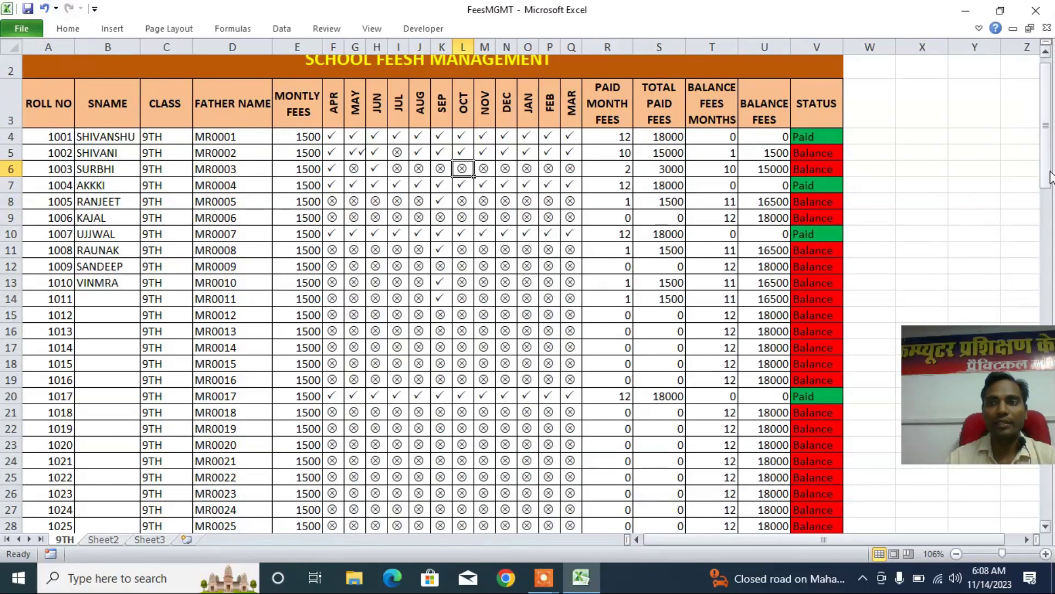
{"action": "left_click_drag", "start_coordinate": [1050, 169], "coordinate": [1050, 163]}
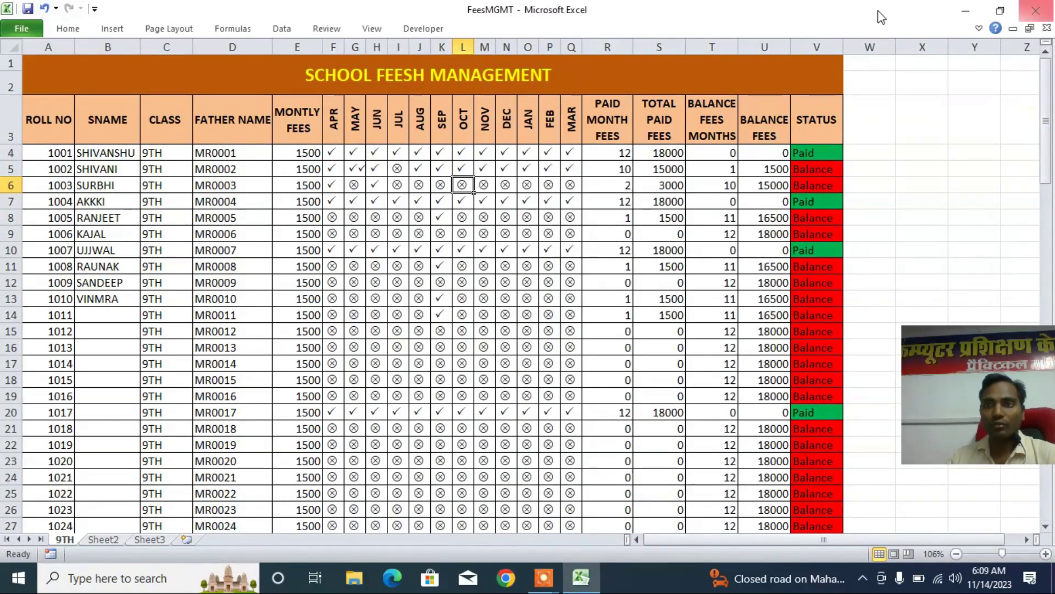
{"action": "left_click", "coordinate": [1036, 10]}
- Discard the unsaved changes, reopen FeesMGMT and dismiss the wrong-password error
{"action": "left_click", "coordinate": [526, 307]}
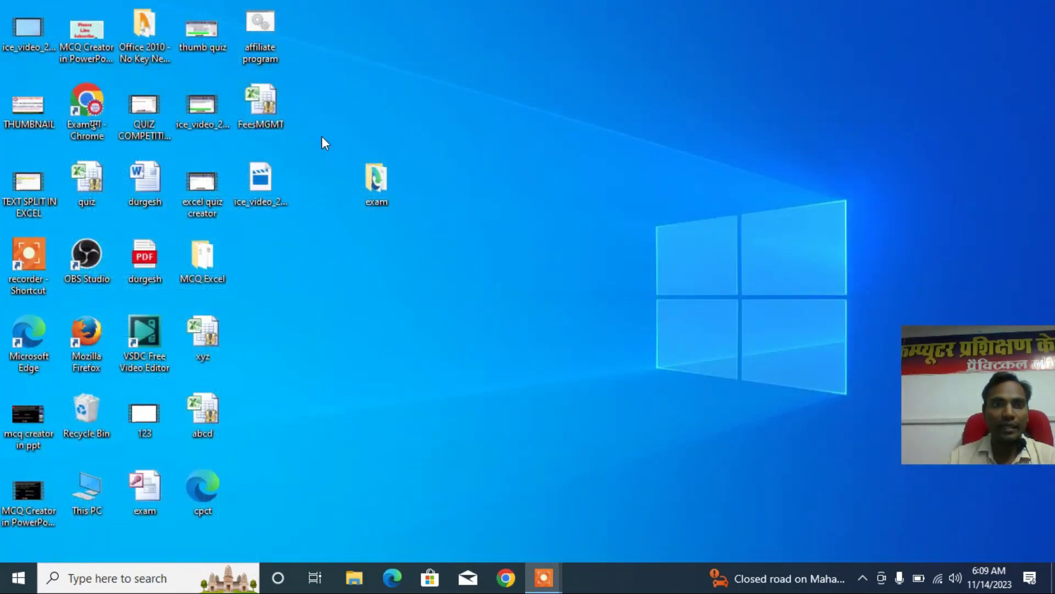
{"action": "double_click", "coordinate": [262, 102]}
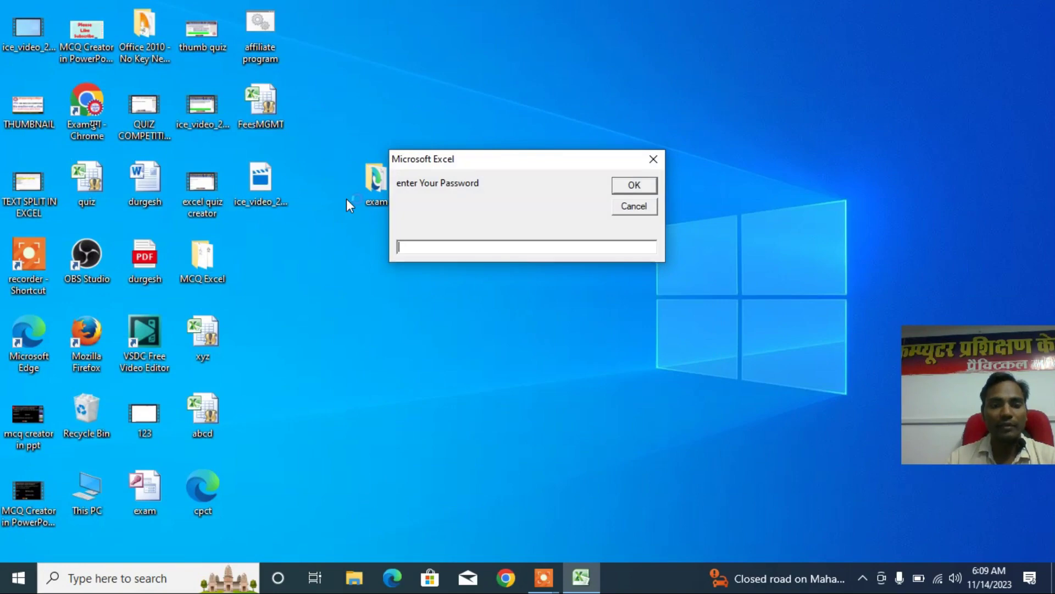
{"action": "type", "text": "345345456"}
{"action": "left_click", "coordinate": [621, 187]}
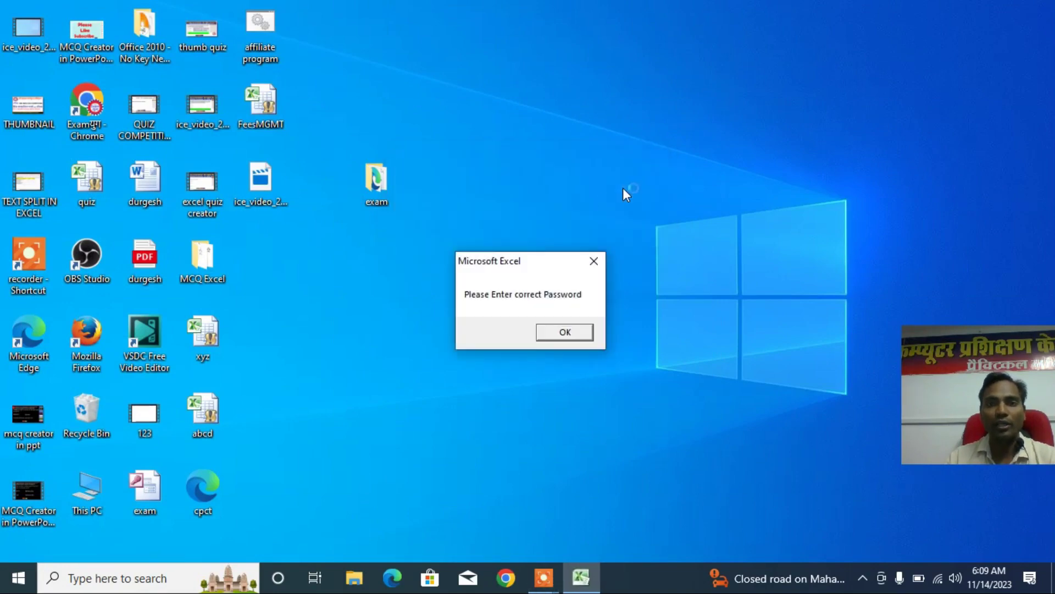
{"action": "left_click", "coordinate": [576, 331]}
- Enter the correct workbook password to open FeesMGMT, then close it again
{"action": "type", "text": "123"}
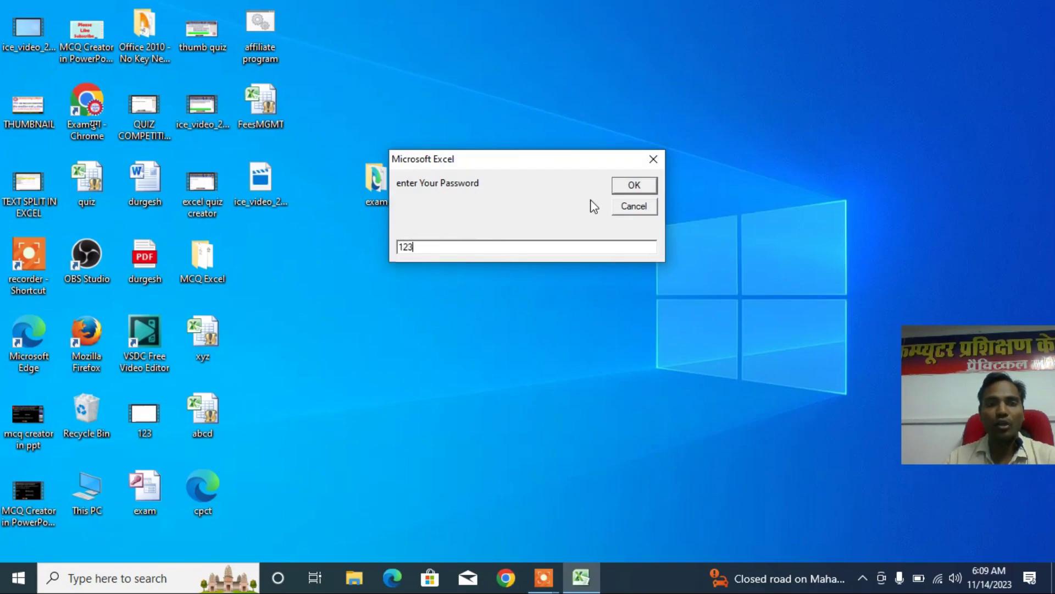
{"action": "left_click", "coordinate": [635, 185]}
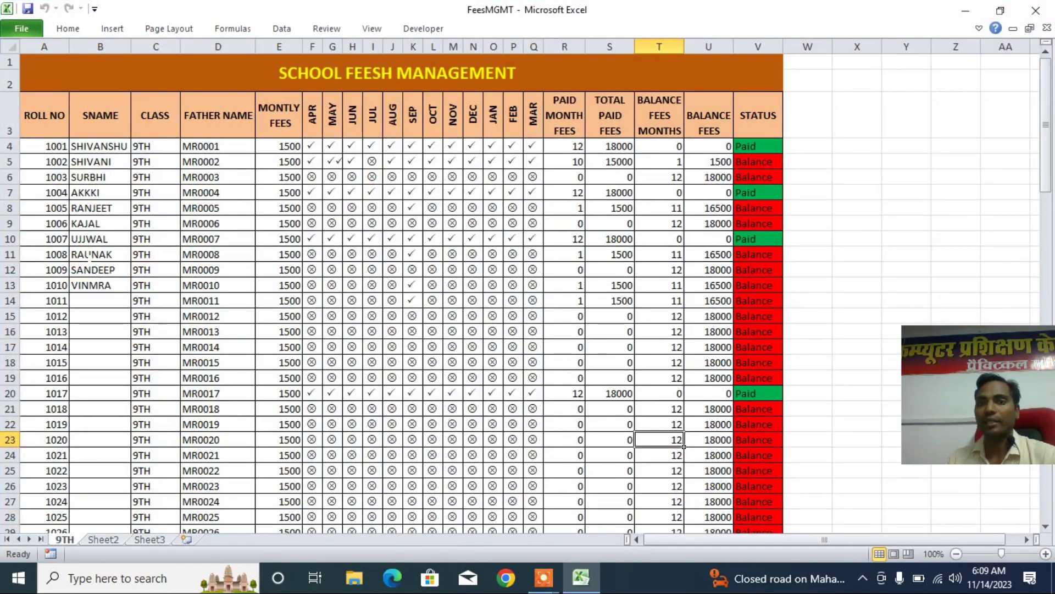
{"action": "left_click", "coordinate": [1036, 10]}
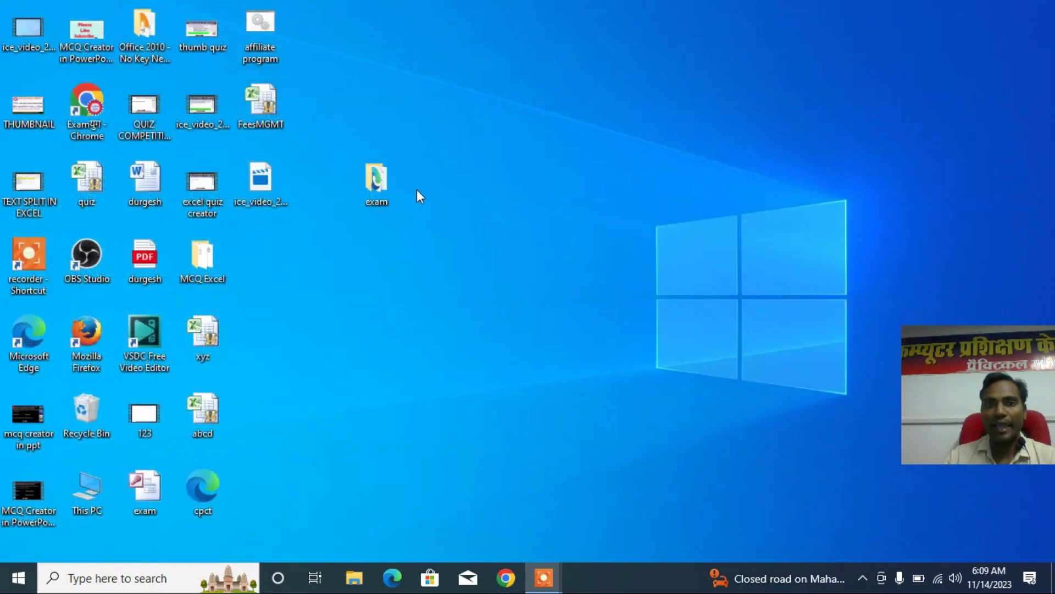
- Start Excel from the Run dialog by entering 'excel'
{"action": "key", "text": "super+r"}
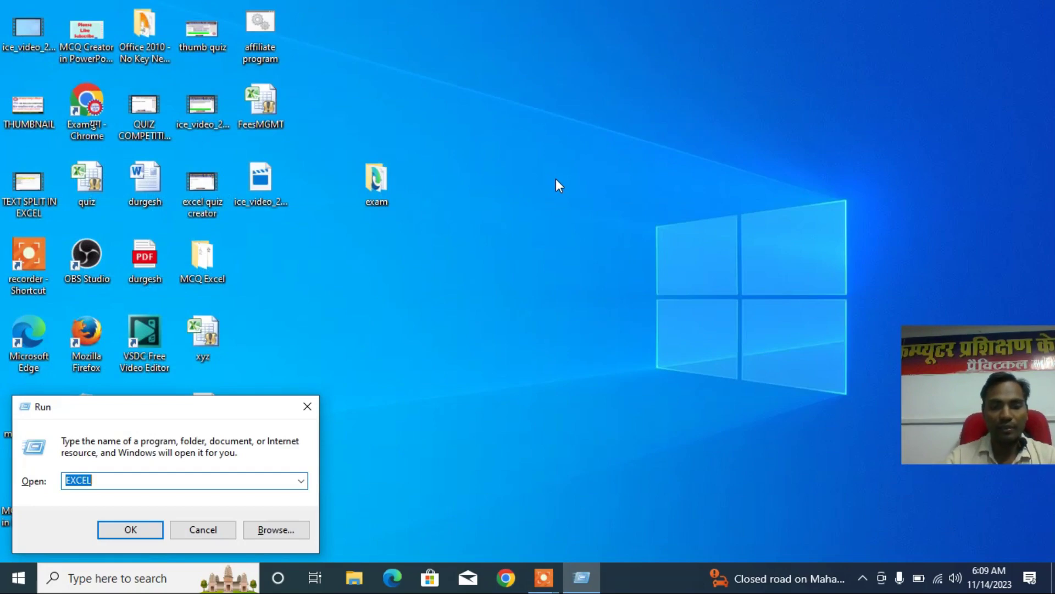
{"action": "type", "text": "exce"}
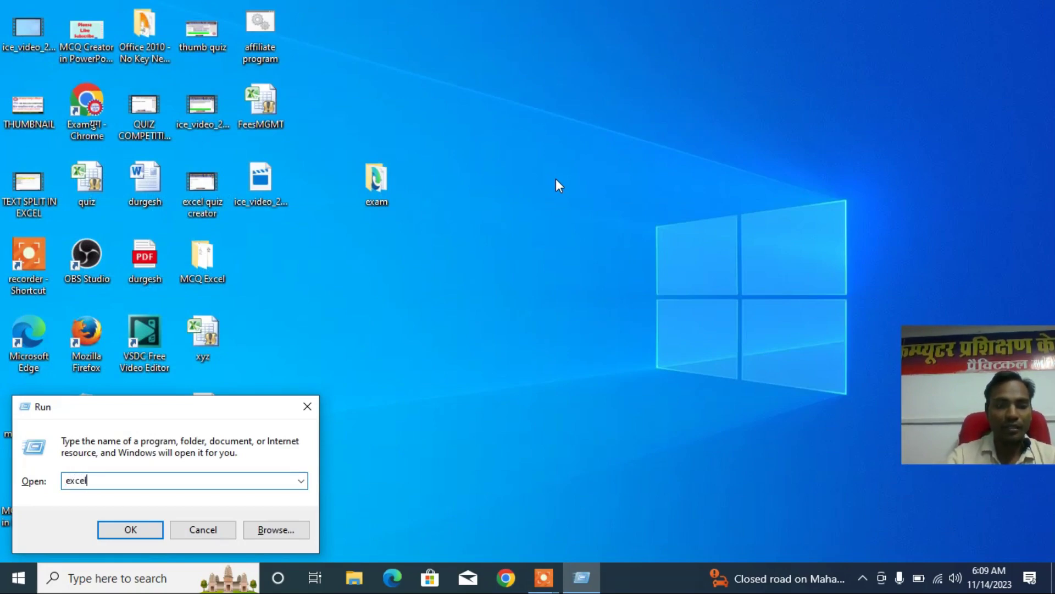
{"action": "type", "text": "l"}
{"action": "key", "text": "Return"}
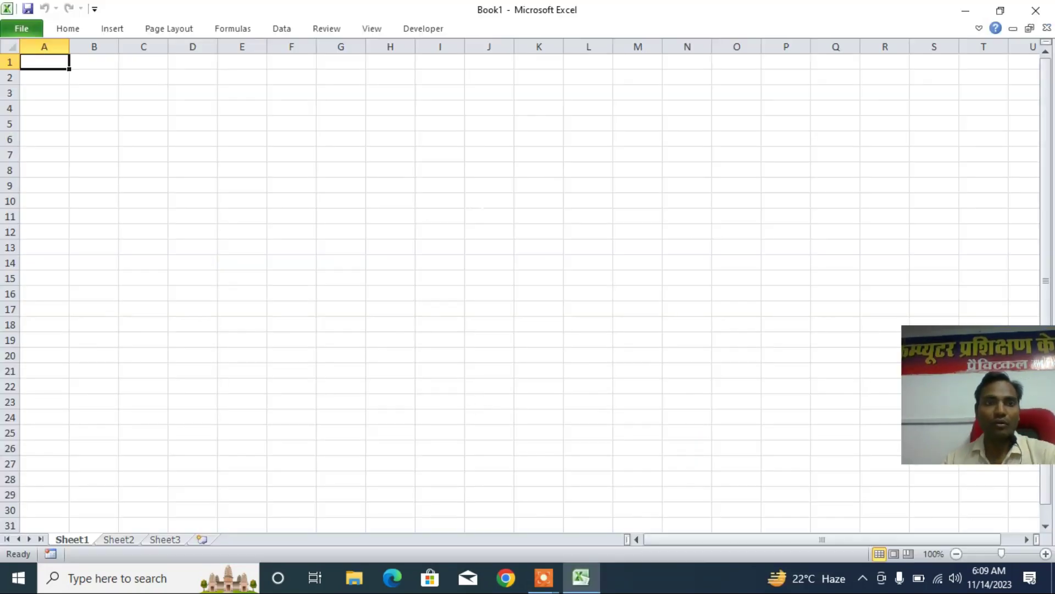
- Zoom the blank sheet to 196% and enter headings RNO, SNAME and CLASS in A1:C1
{"action": "scroll", "coordinate": [358, 191], "scroll_direction": "up", "scroll_amount": 4}
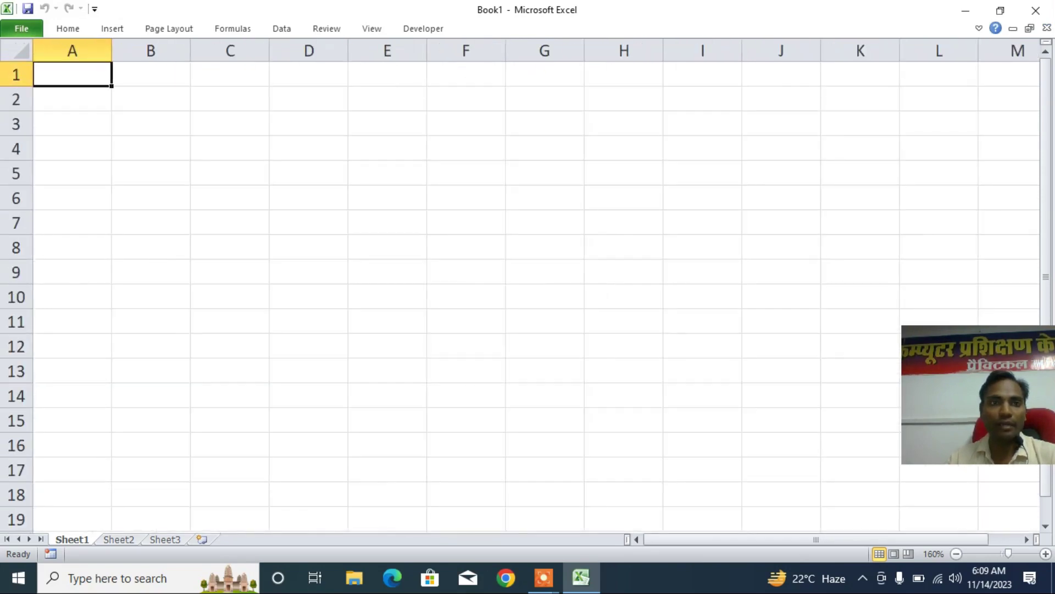
{"action": "left_click_drag", "start_coordinate": [1008, 554], "coordinate": [1012, 554]}
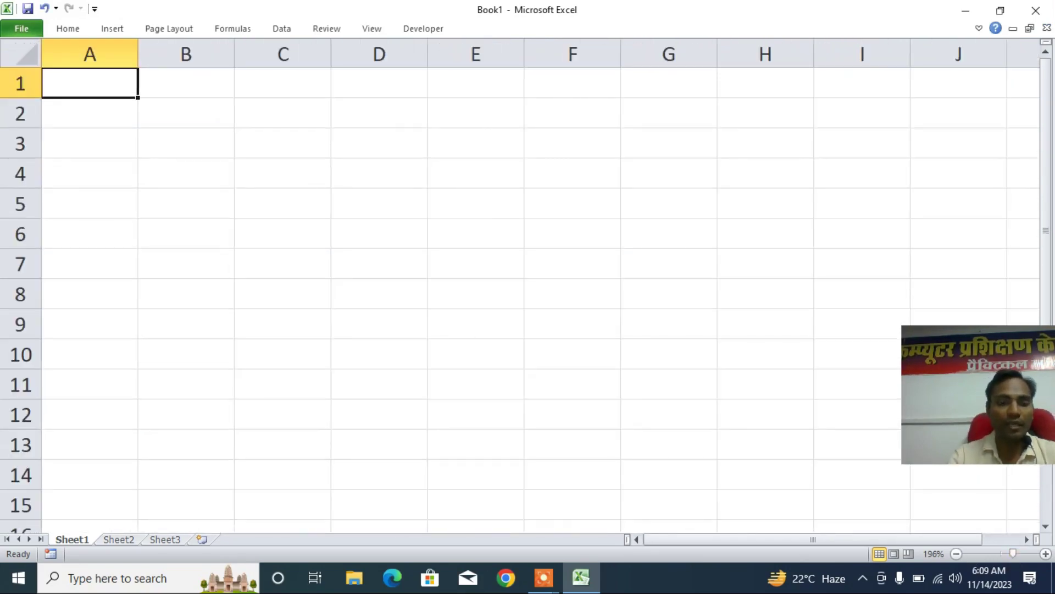
{"action": "type", "text": "rno"}
{"action": "key", "text": "BackSpace"}
{"action": "key", "text": "BackSpace"}
{"action": "key", "text": "BackSpace"}
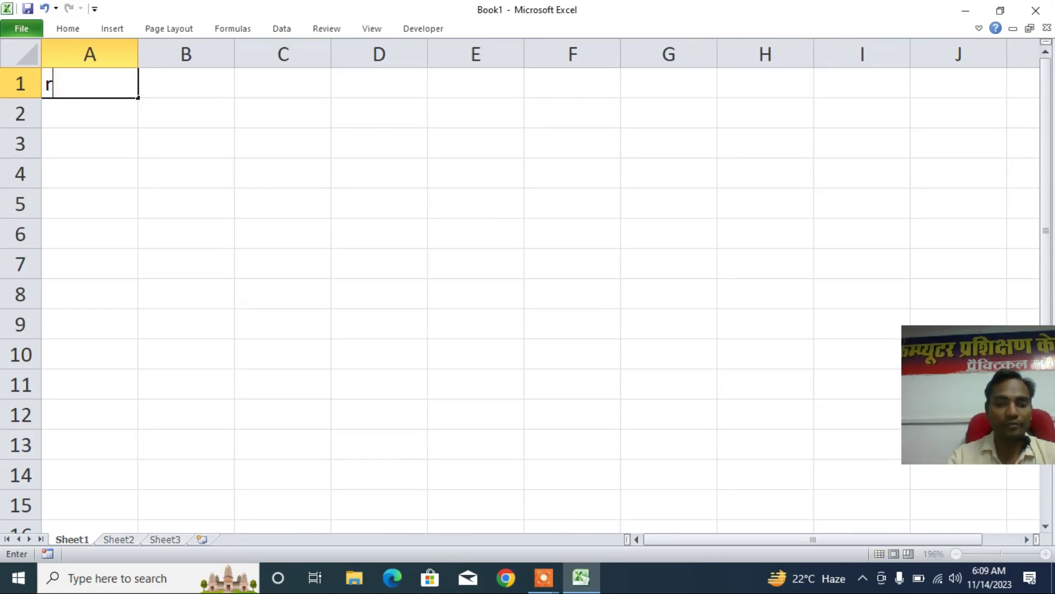
{"action": "type", "text": "RNO"}
{"action": "key", "text": "Tab"}
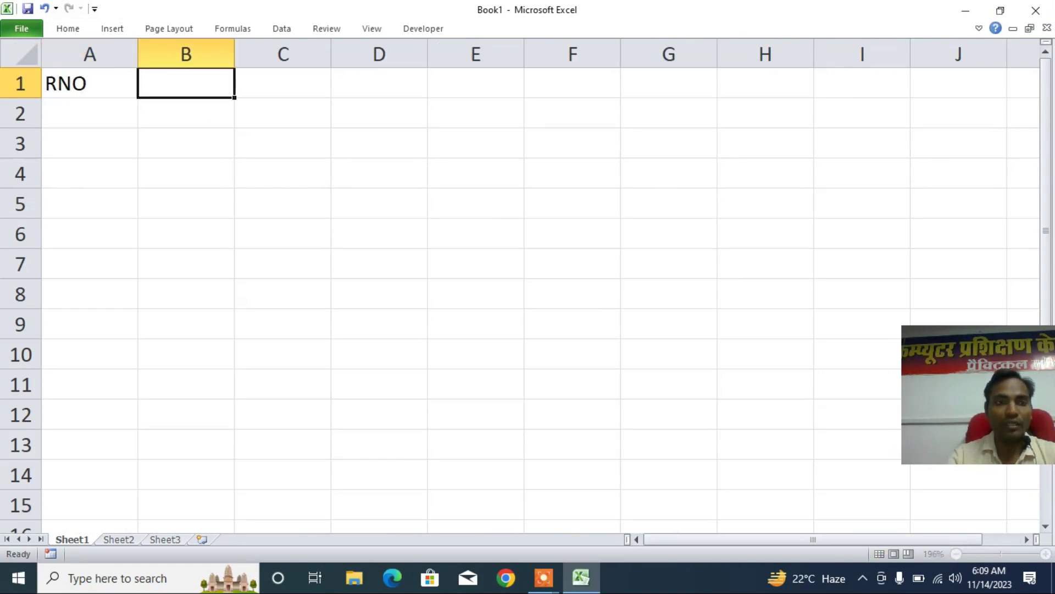
{"action": "type", "text": "SNAME"}
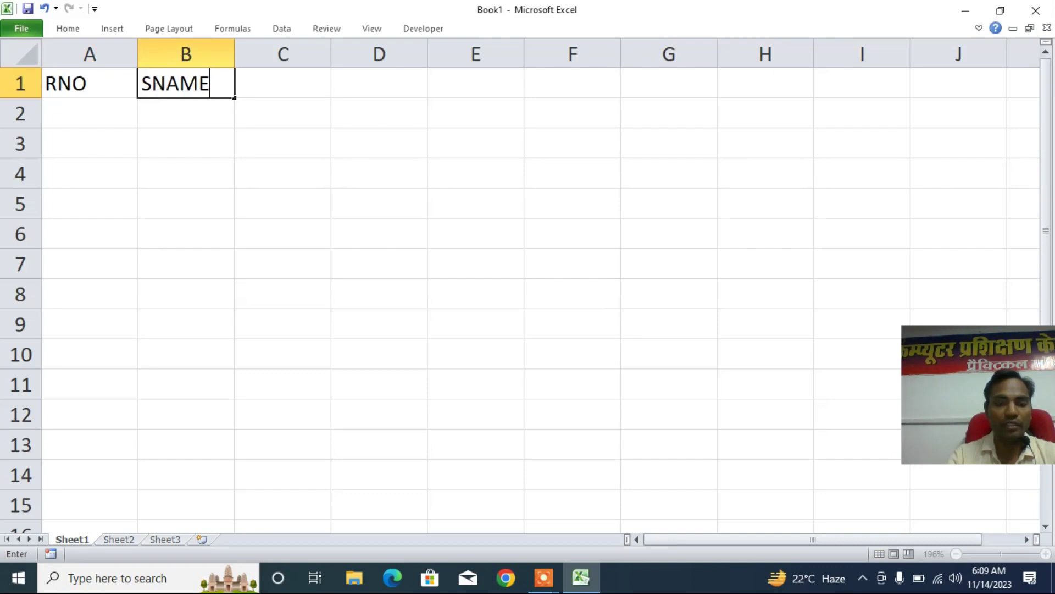
{"action": "key", "text": "Tab"}
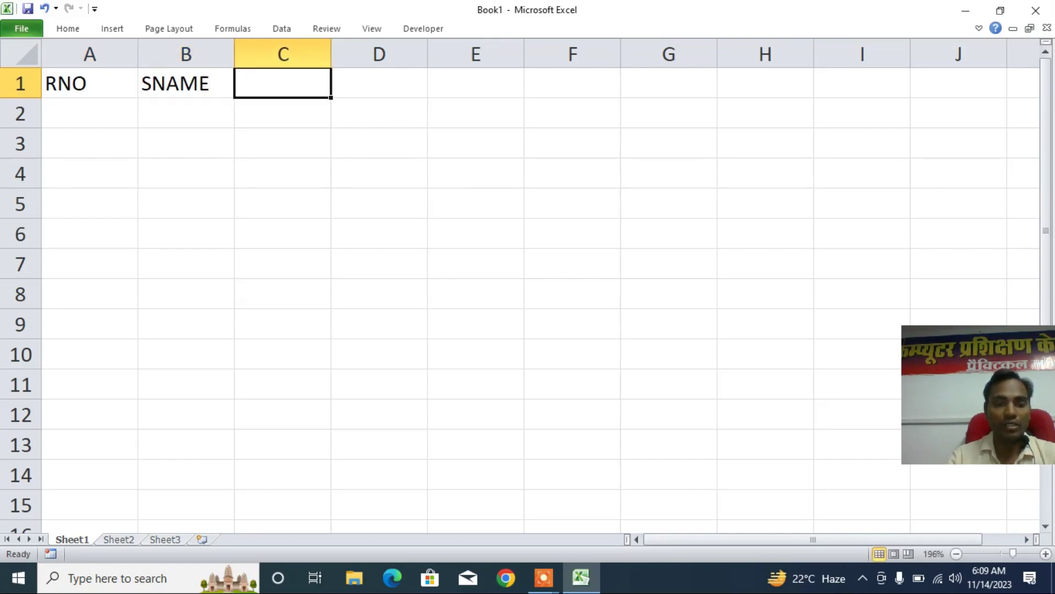
{"action": "type", "text": "CLASS"}
{"action": "key", "text": "Tab"}
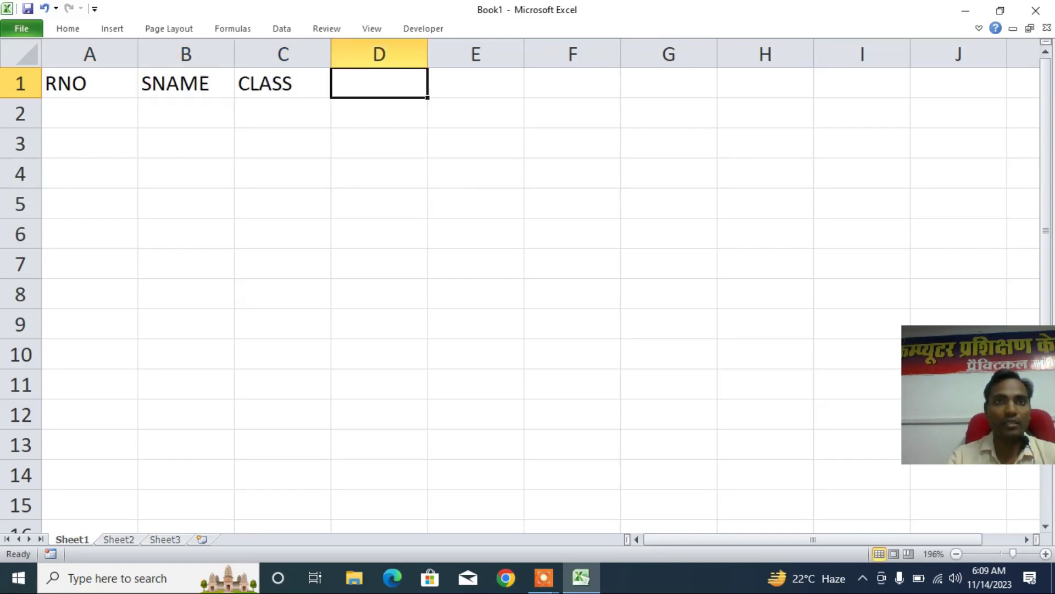
- Add FNAME in D1 and a two-line MONTHLY FEE heading in a wider column E
{"action": "type", "text": "FNAME"}
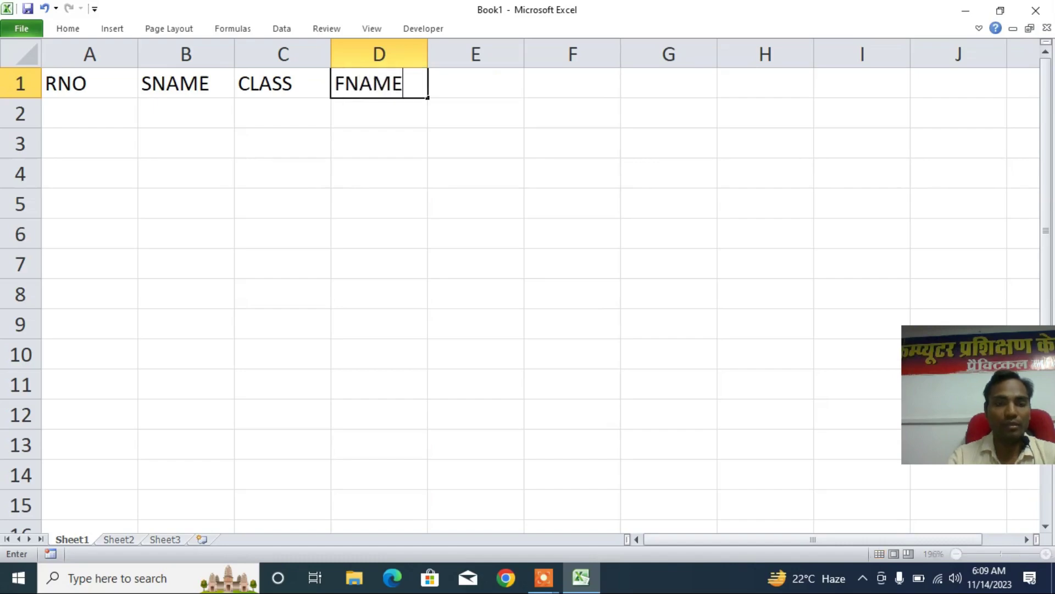
{"action": "key", "text": "Tab"}
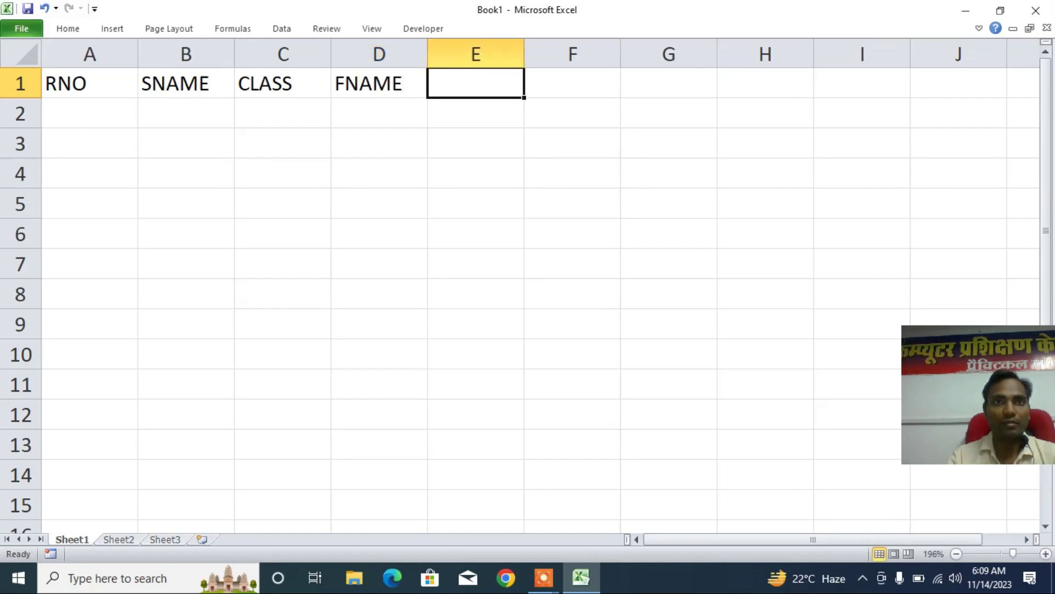
{"action": "type", "text": "MO"}
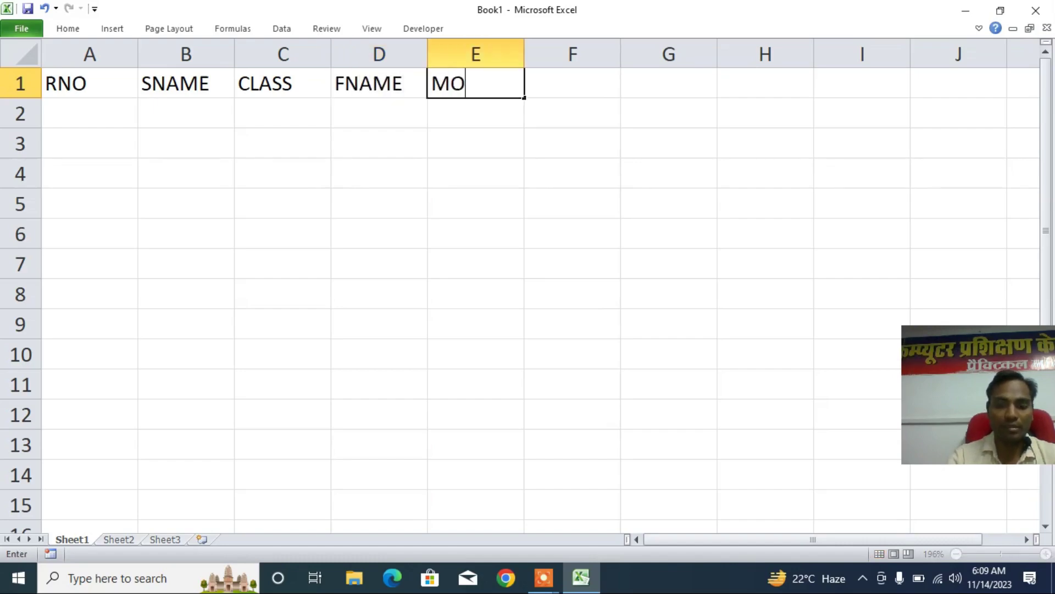
{"action": "type", "text": "NTHLY FEES"}
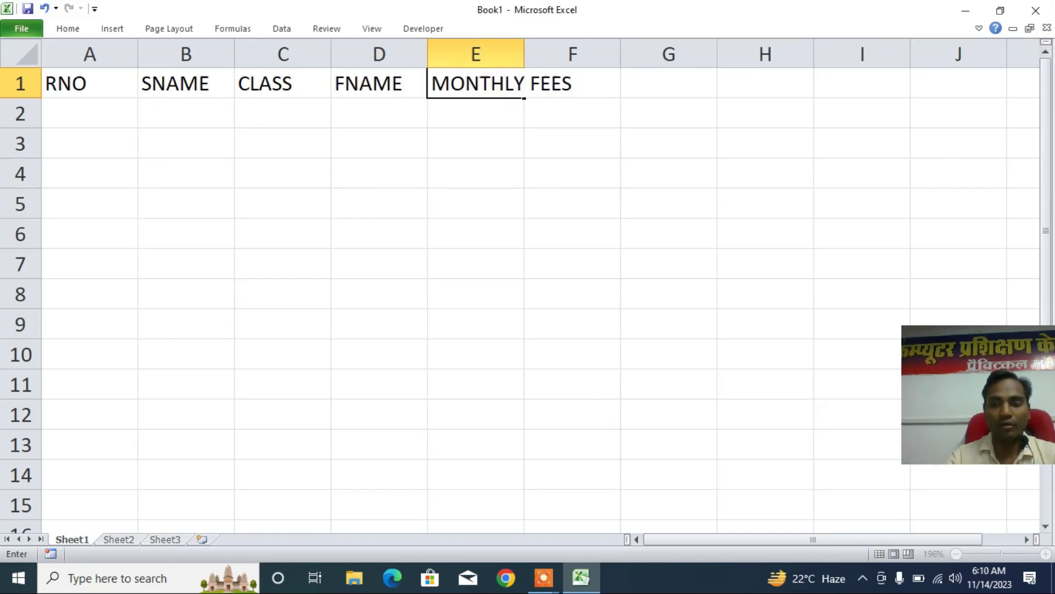
{"action": "key", "text": "BackSpace"}
{"action": "key", "text": "BackSpace"}
{"action": "key", "text": "BackSpace"}
{"action": "key", "text": "BackSpace"}
{"action": "key", "text": "BackSpace"}
{"action": "key", "text": "alt+Return"}
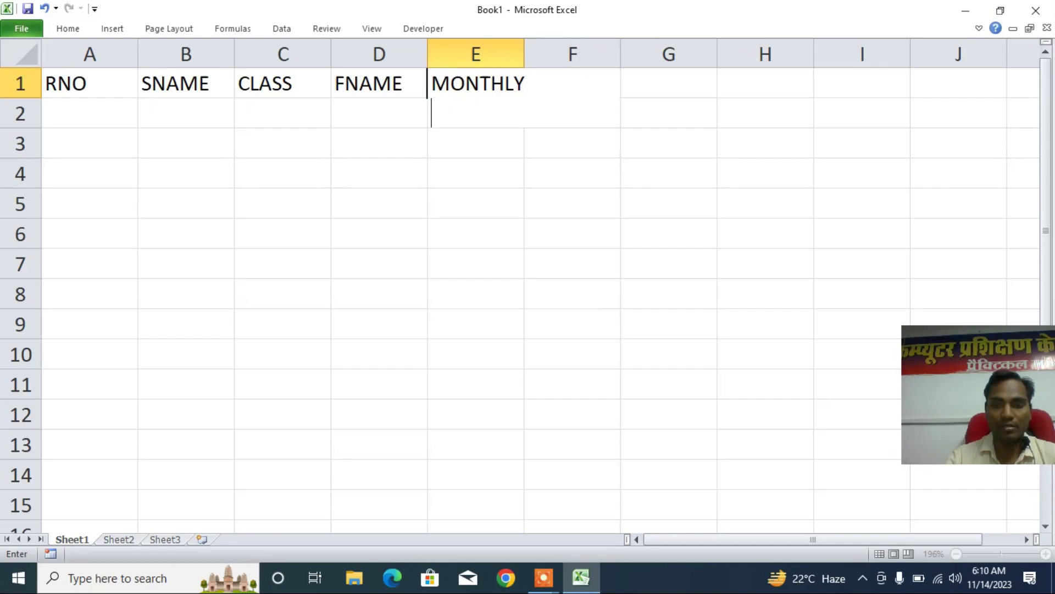
{"action": "type", "text": "FEE"}
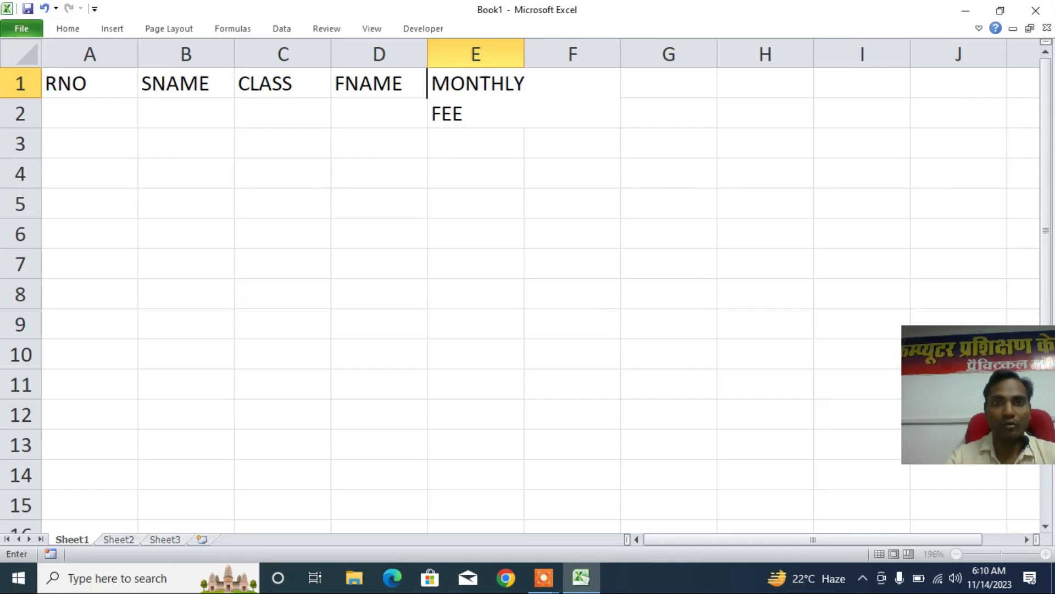
{"action": "key", "text": "Return"}
{"action": "left_click_drag", "start_coordinate": [524, 54], "coordinate": [535, 54]}
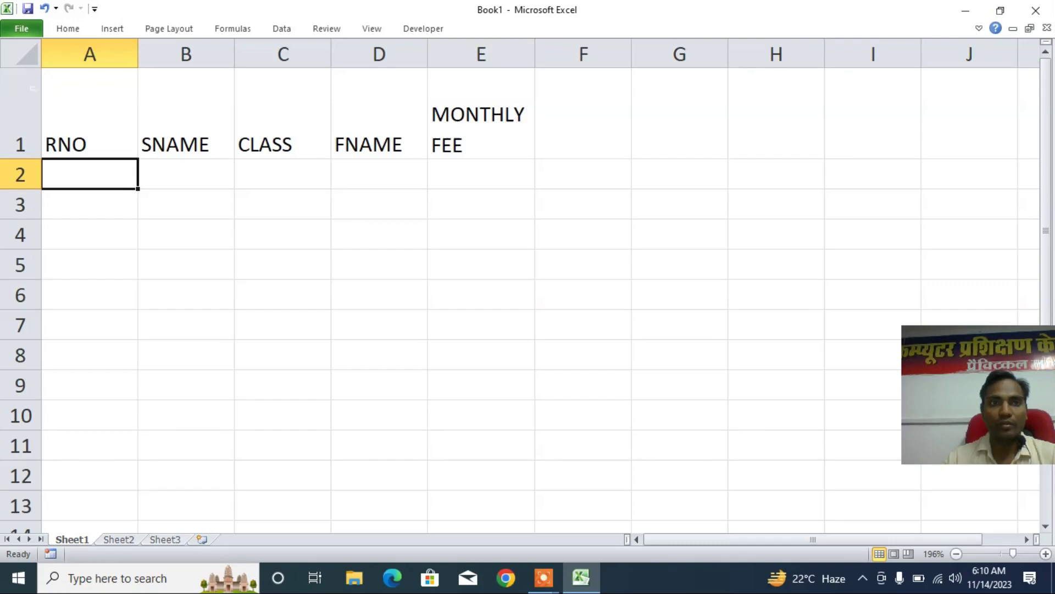
- Apply Middle Align and Center to row 1 and make column E slightly wider
{"action": "left_click", "coordinate": [22, 110]}
{"action": "left_click", "coordinate": [69, 30]}
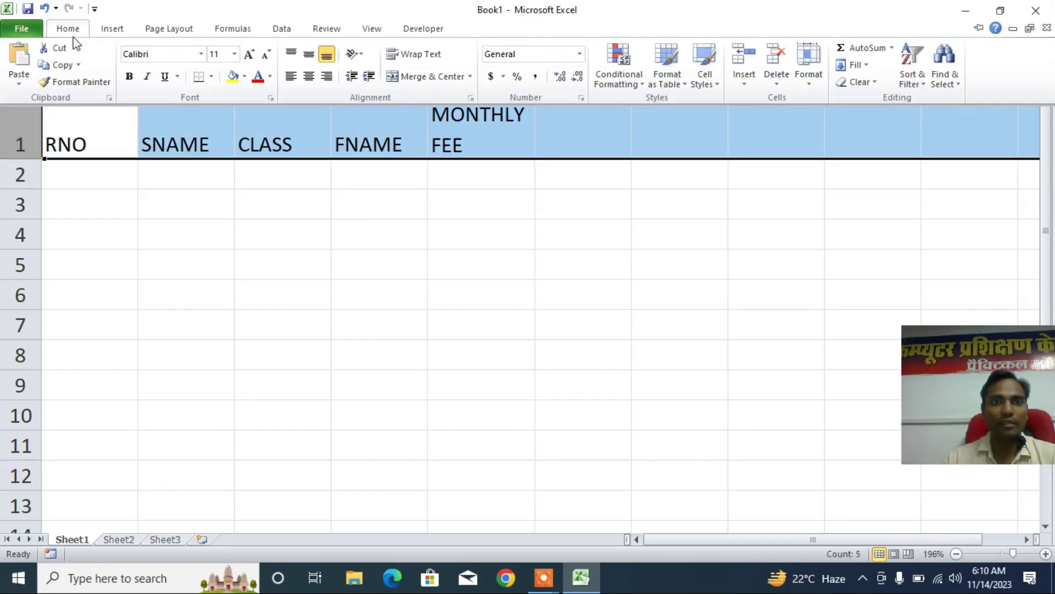
{"action": "left_click", "coordinate": [309, 54]}
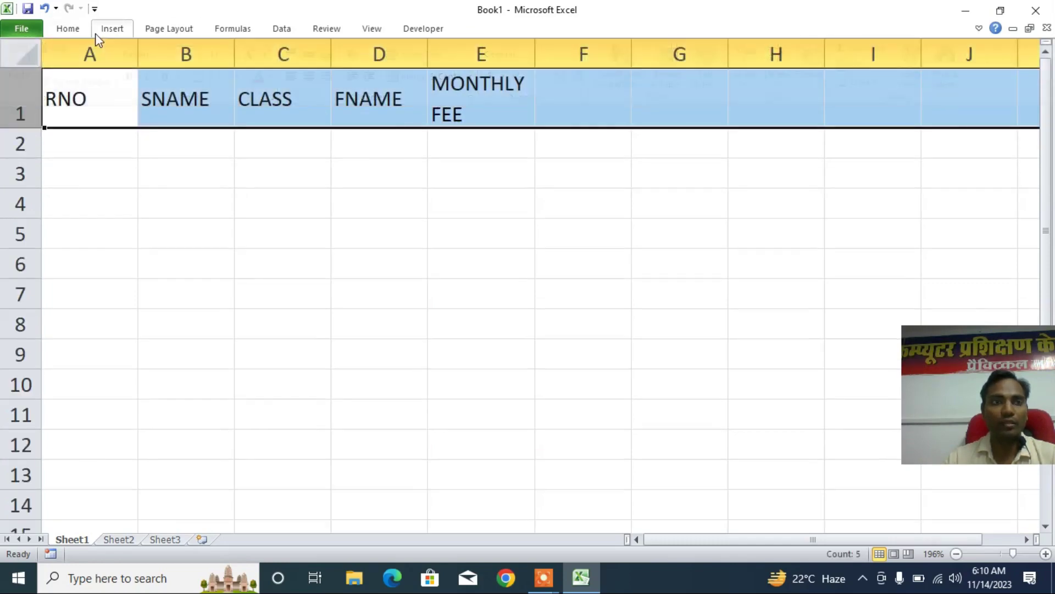
{"action": "left_click", "coordinate": [68, 29]}
{"action": "left_click", "coordinate": [312, 78]}
{"action": "left_click", "coordinate": [583, 99]}
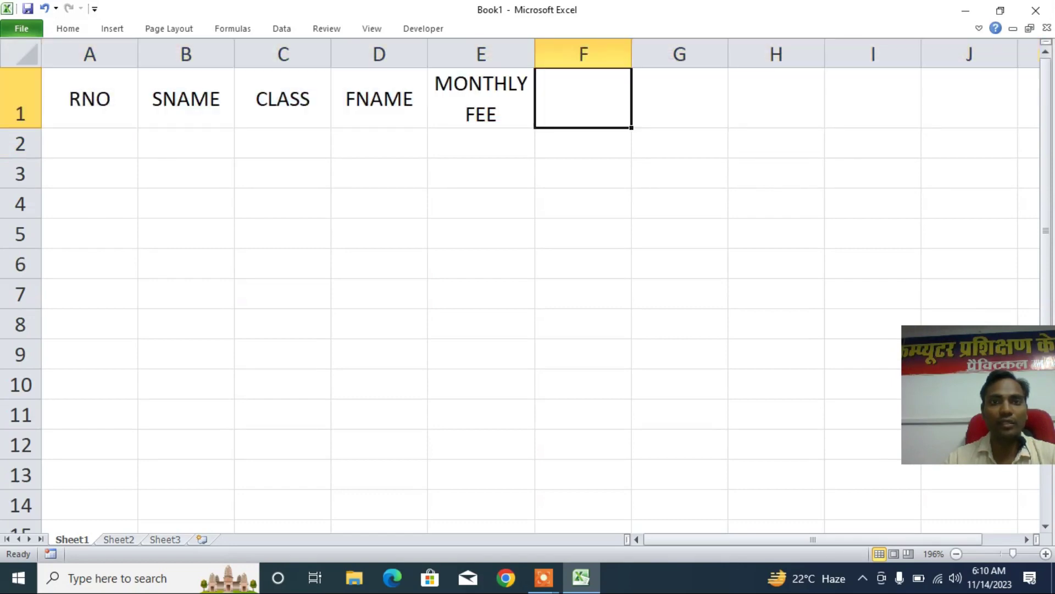
{"action": "left_click_drag", "start_coordinate": [535, 55], "coordinate": [544, 55]}
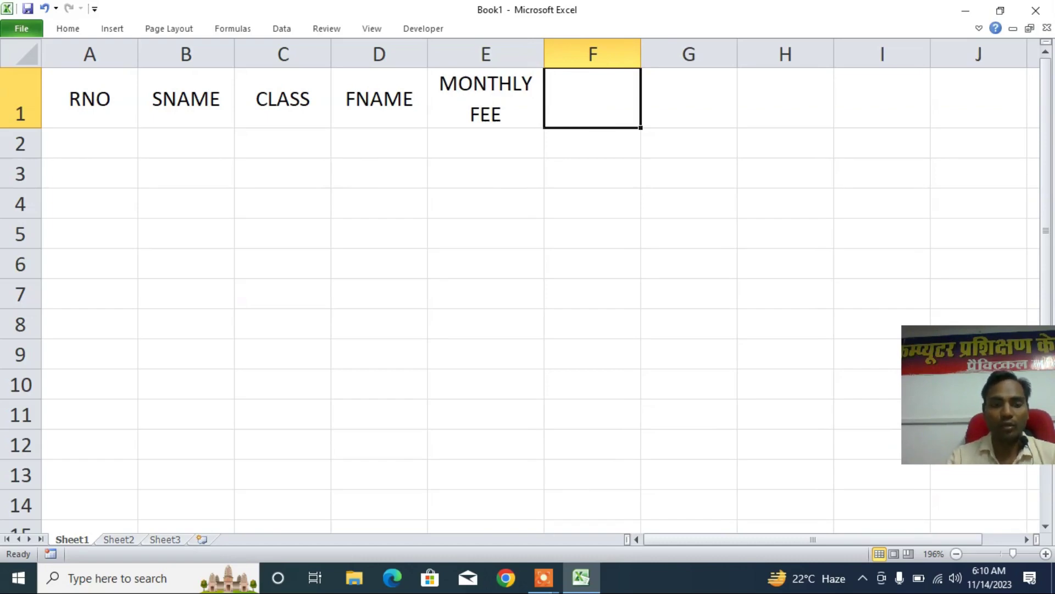
- Enter APR in F1 and fill the month series across to MAR in Q1
{"action": "type", "text": "APR"}
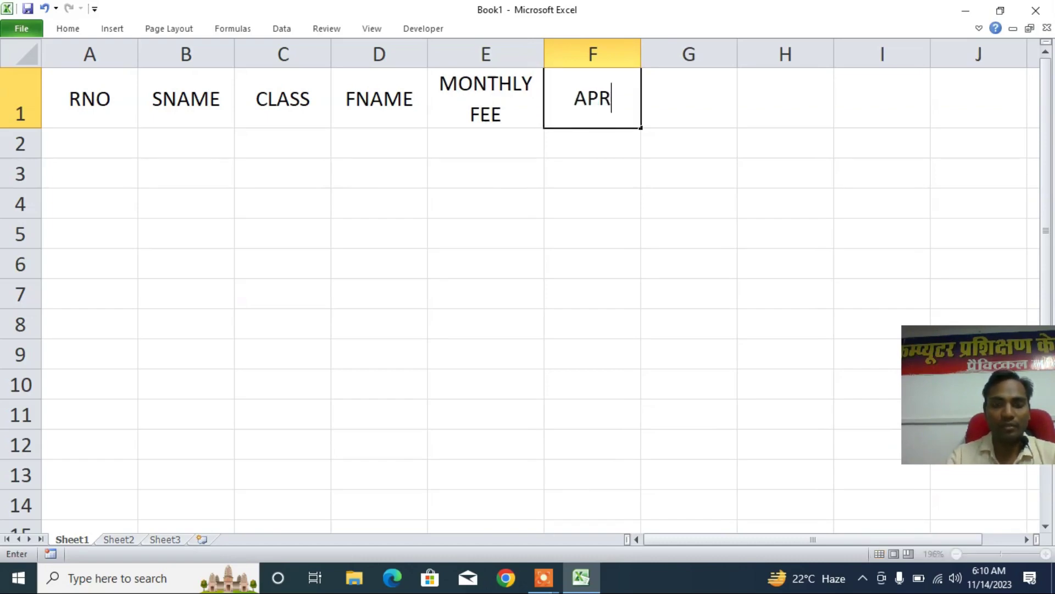
{"action": "key", "text": "Return"}
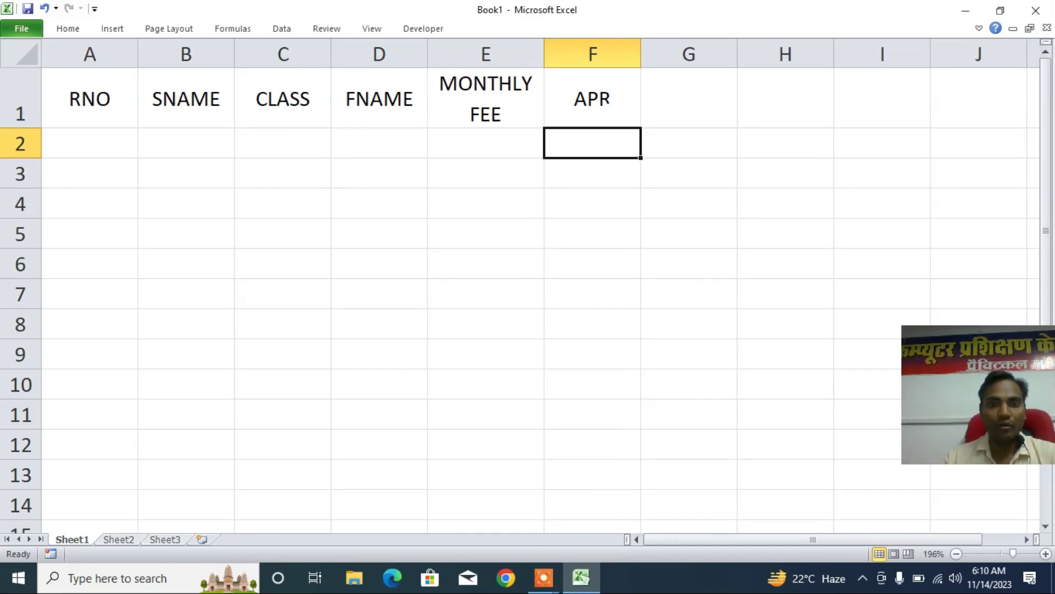
{"action": "left_click", "coordinate": [592, 98]}
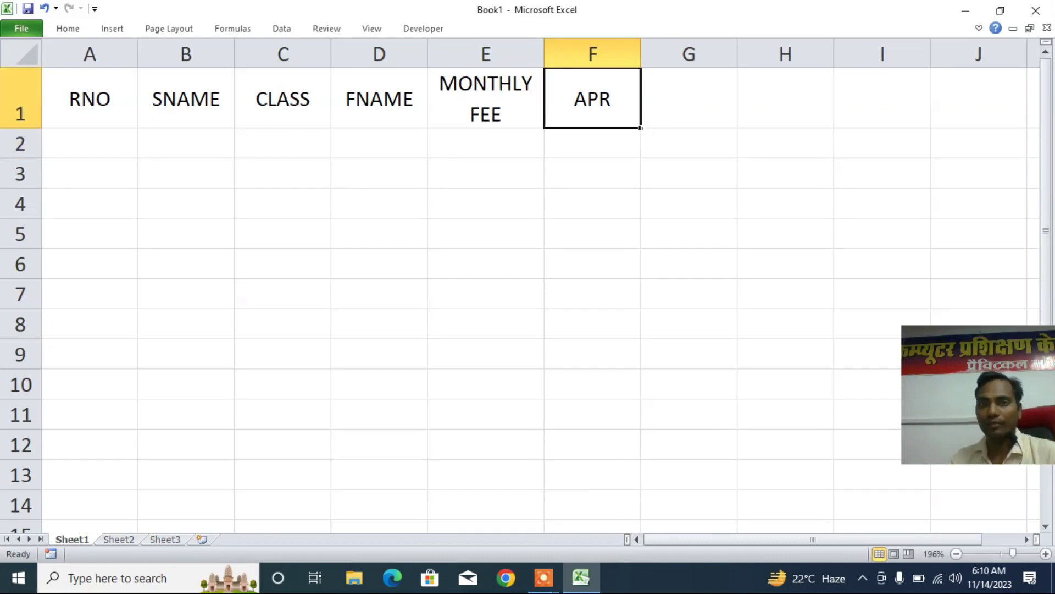
{"action": "left_click_drag", "start_coordinate": [640, 128], "coordinate": [986, 126]}
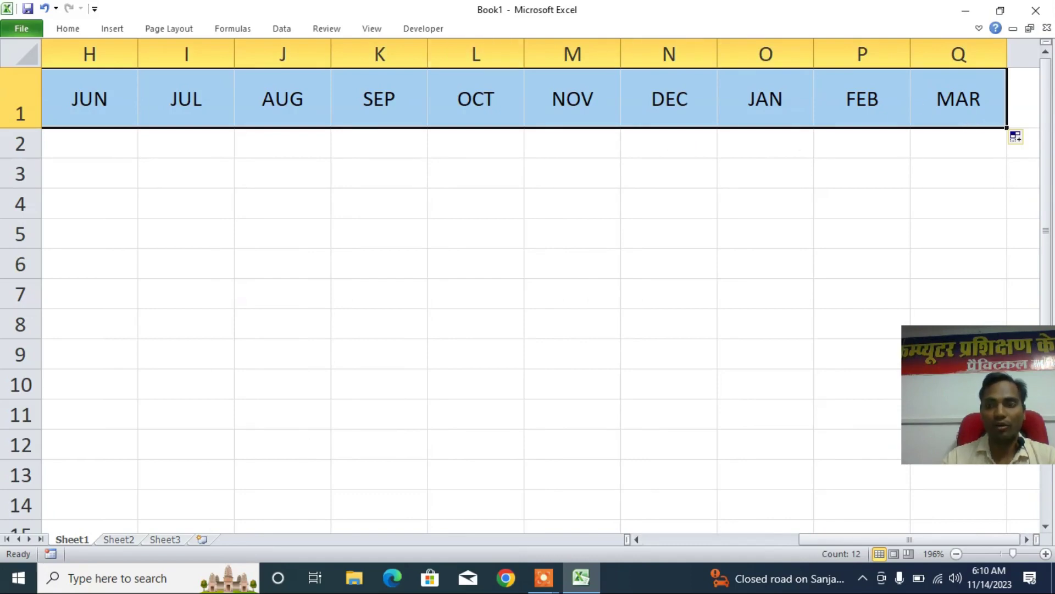
{"action": "left_click_drag", "start_coordinate": [870, 537], "coordinate": [632, 535]}
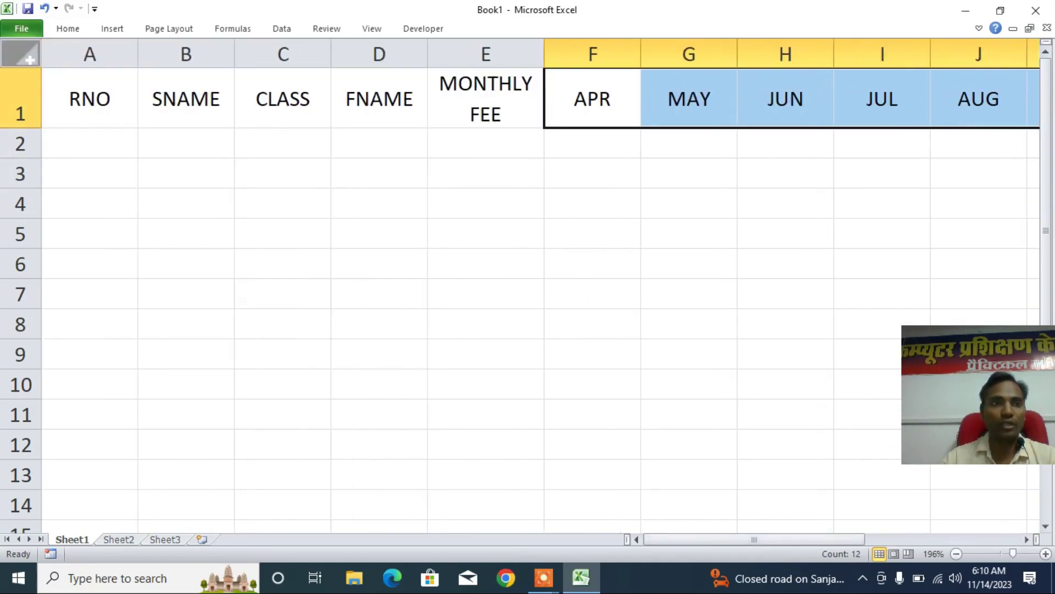
- AutoFit every column in the sheet to its heading text
{"action": "left_click", "coordinate": [29, 57]}
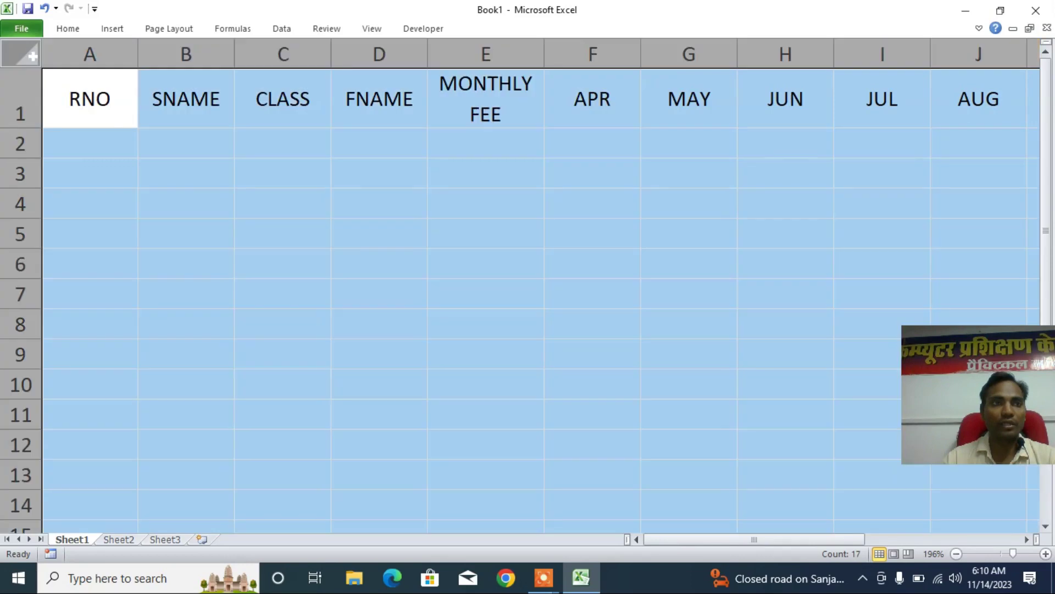
{"action": "double_click", "coordinate": [738, 57]}
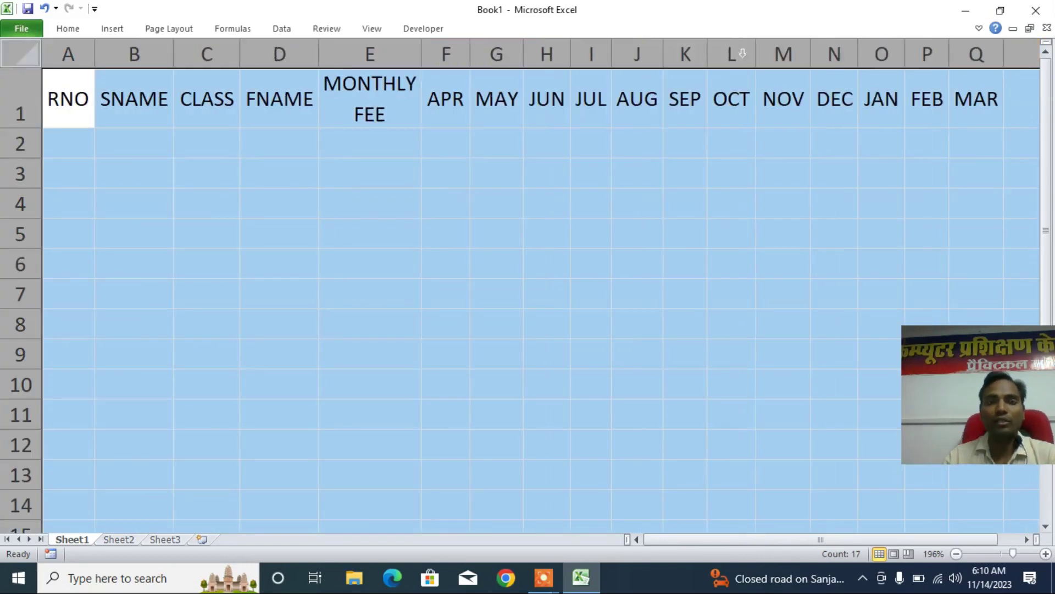
{"action": "scroll", "coordinate": [217, 158], "scroll_direction": "down", "scroll_amount": 2}
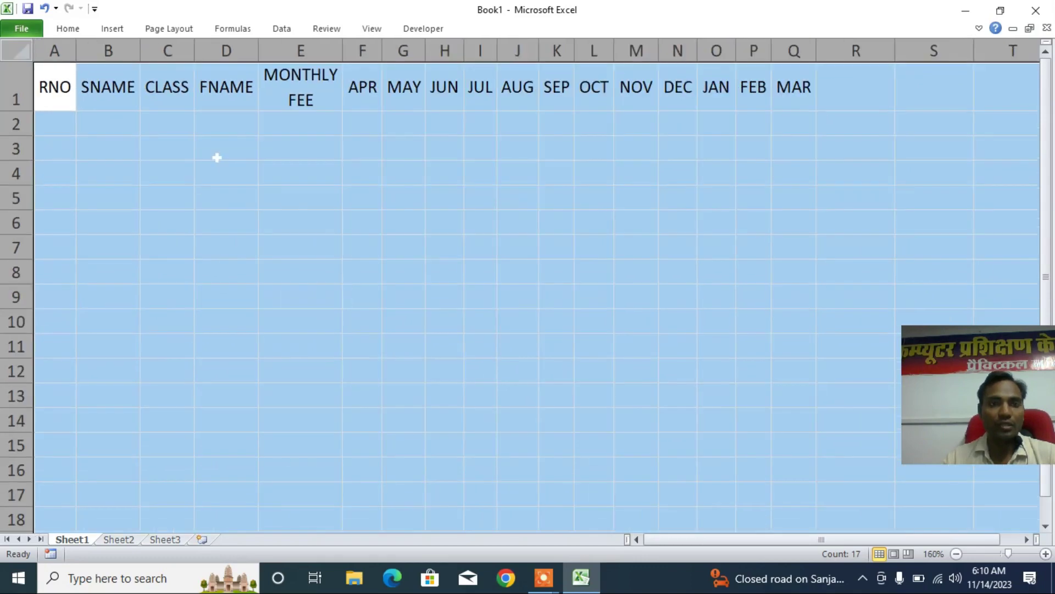
{"action": "left_click", "coordinate": [52, 85]}
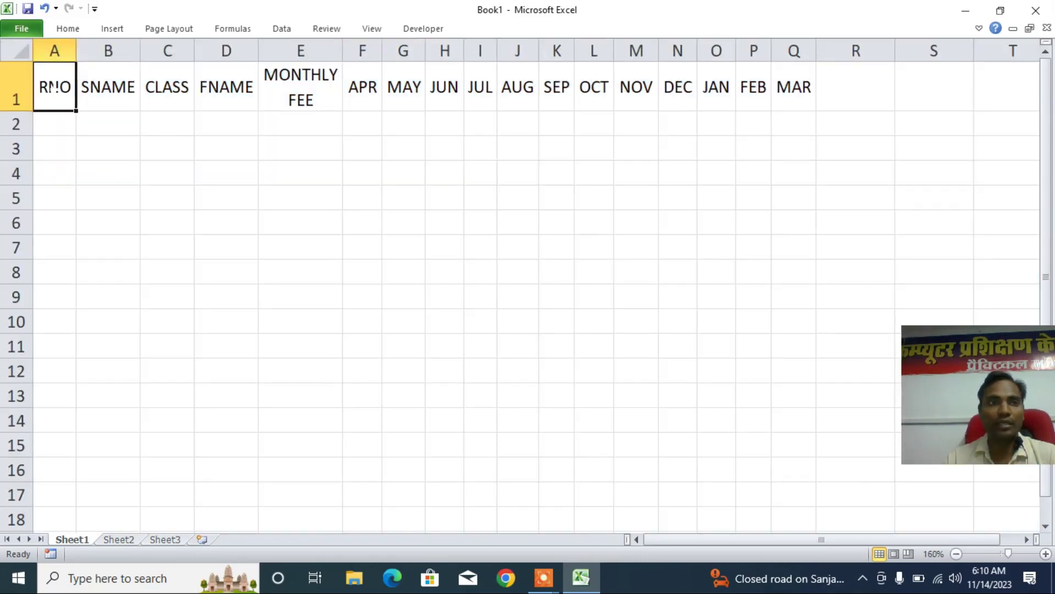
- Apply All Borders to the table from A1 down to row 10
{"action": "left_click_drag", "start_coordinate": [52, 86], "coordinate": [992, 332]}
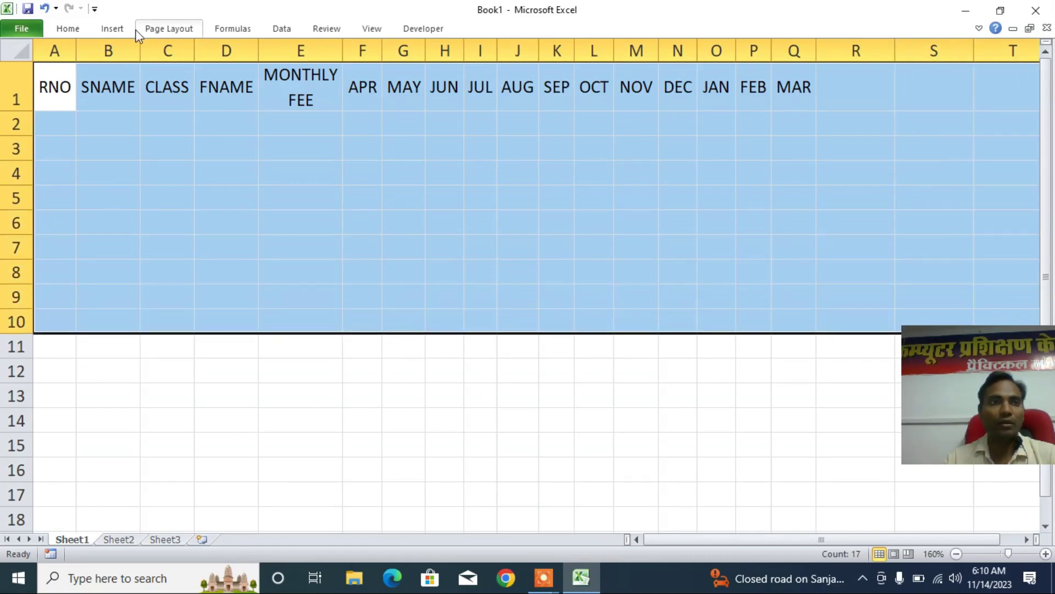
{"action": "left_click", "coordinate": [69, 28]}
{"action": "left_click", "coordinate": [212, 80]}
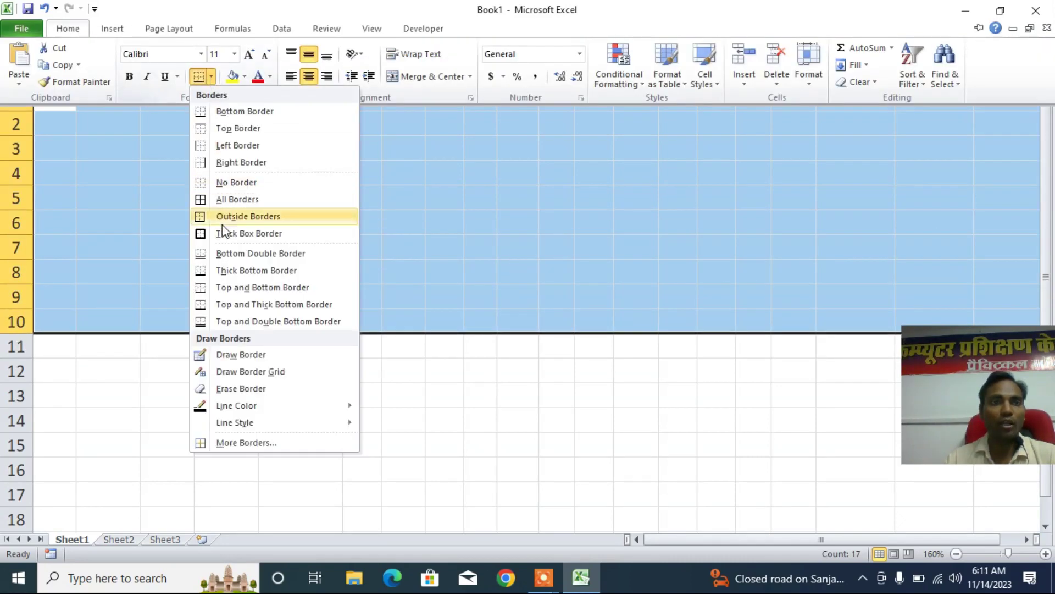
{"action": "left_click", "coordinate": [236, 198]}
{"action": "left_click", "coordinate": [715, 196]}
{"action": "left_click", "coordinate": [856, 87]}
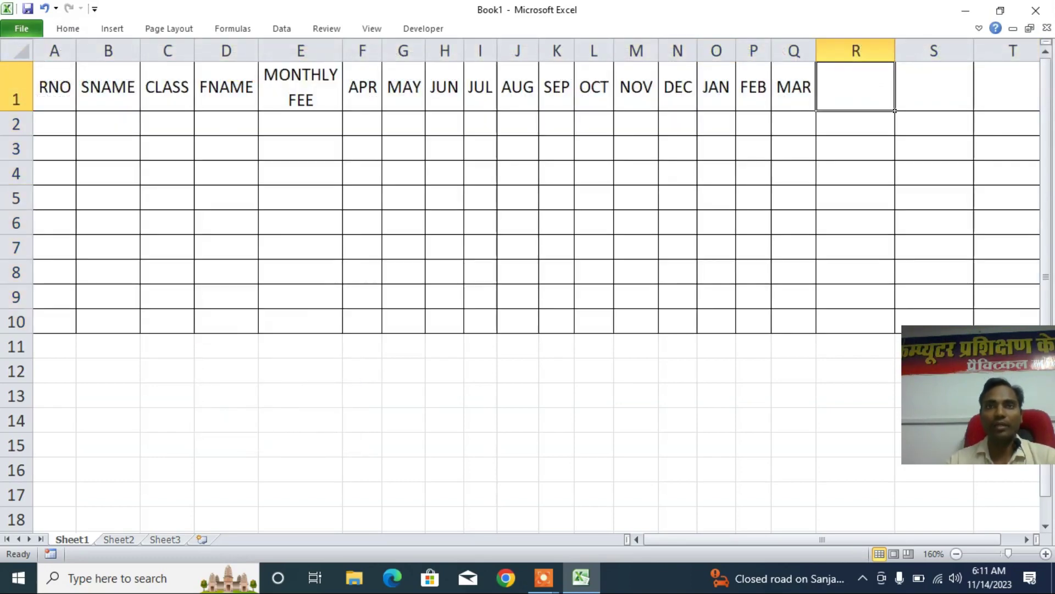
- Enter a two-line 'Paid Month Fees' heading in R1 and 'Total Paid Fees' in S1
{"action": "type", "text": "pAID "}
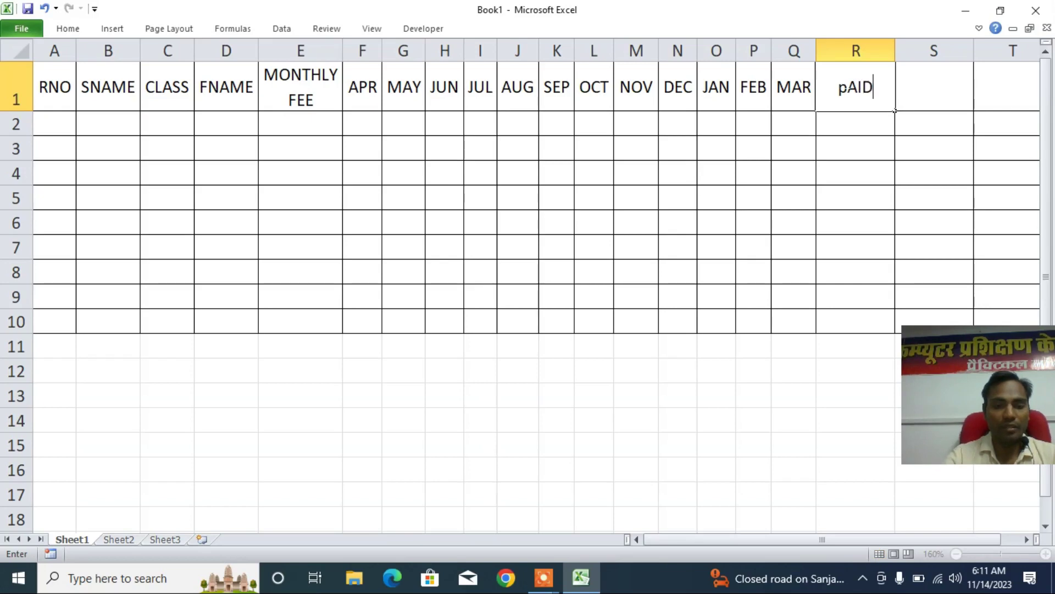
{"action": "type", "text": "Month"}
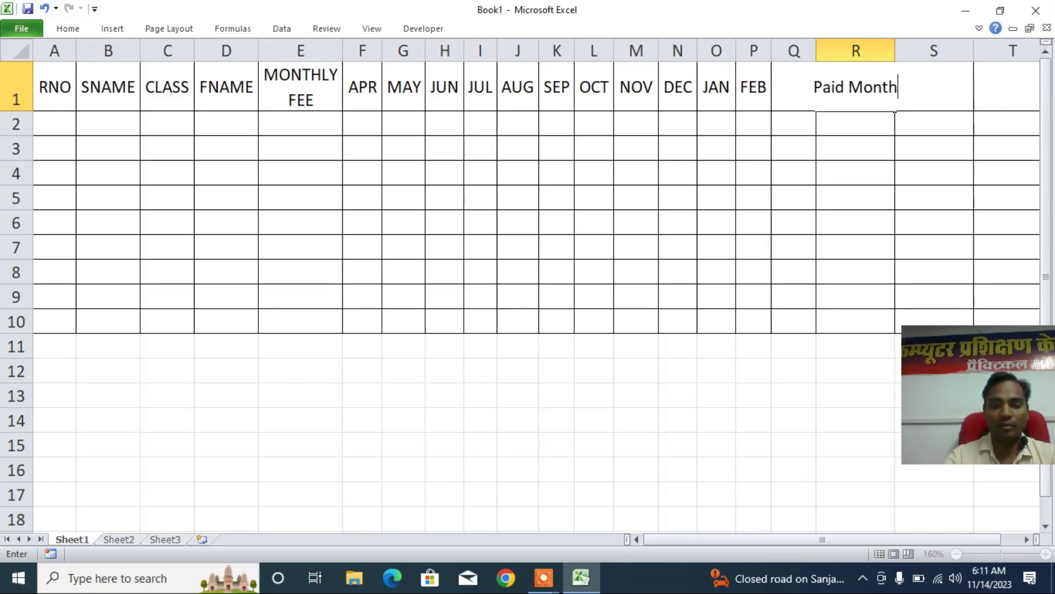
{"action": "key", "text": "alt+Return"}
{"action": "type", "text": "Fee"}
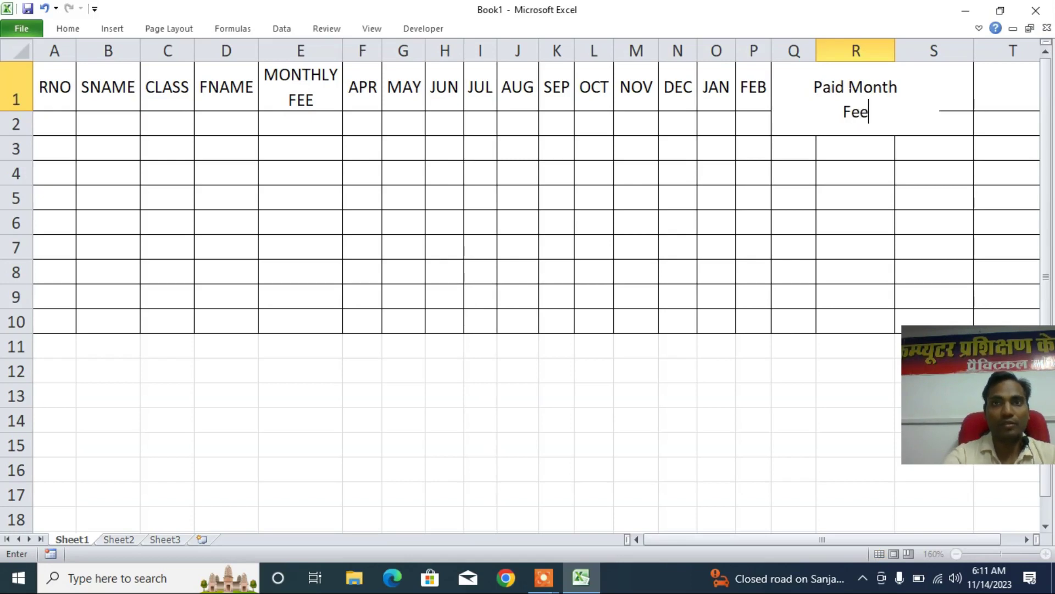
{"action": "type", "text": "s"}
{"action": "key", "text": "Return"}
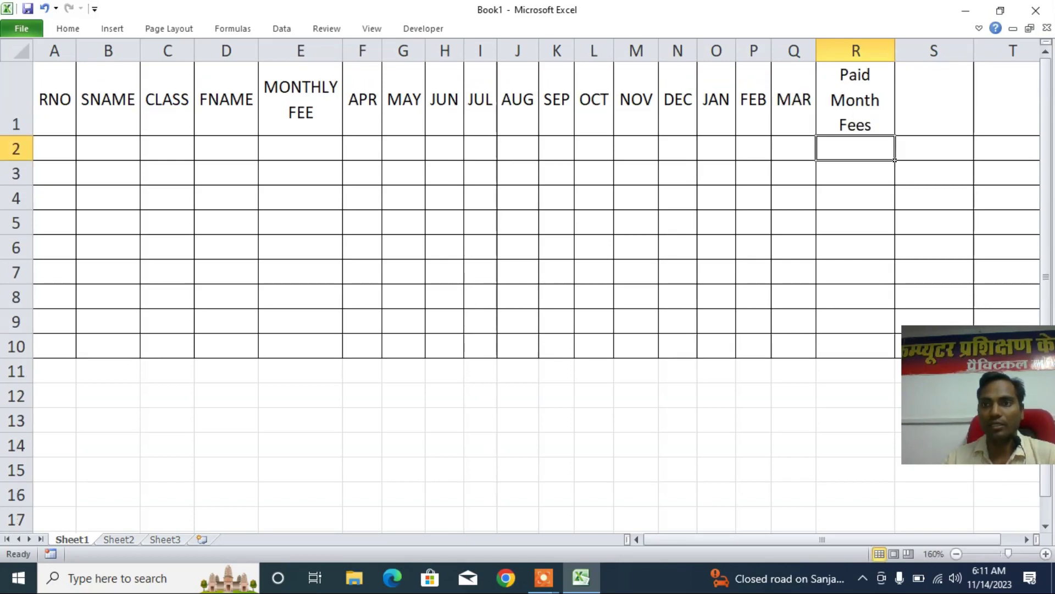
{"action": "left_click", "coordinate": [933, 99]}
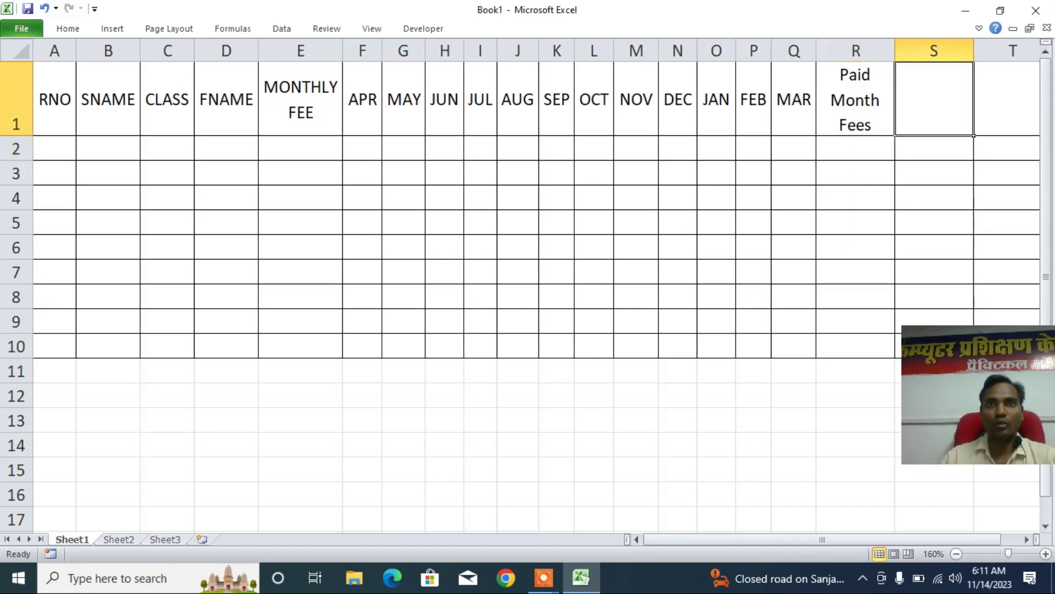
{"action": "type", "text": "T"}
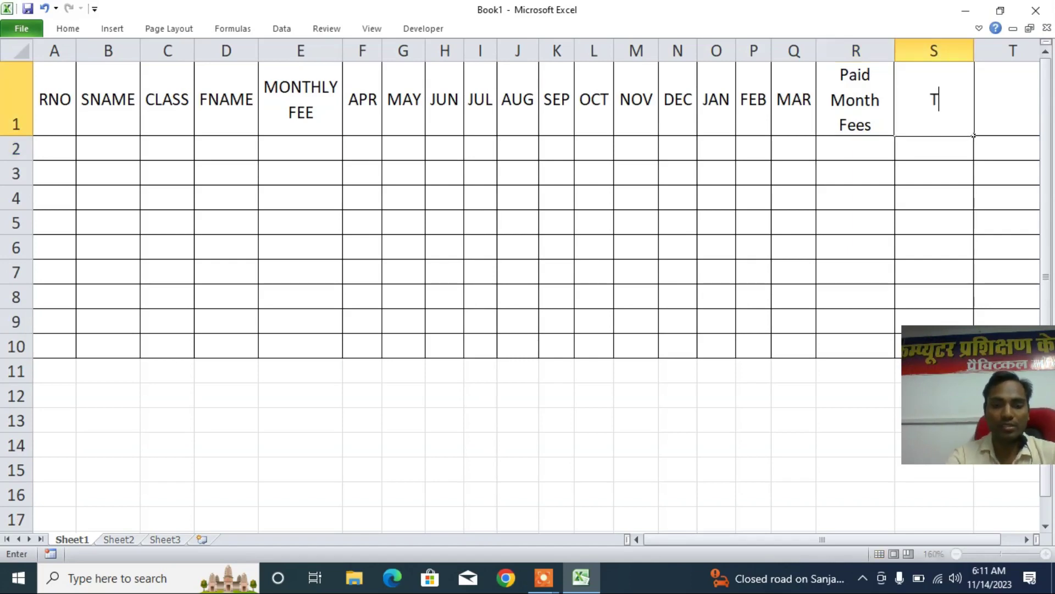
{"action": "type", "text": "otal Paid"}
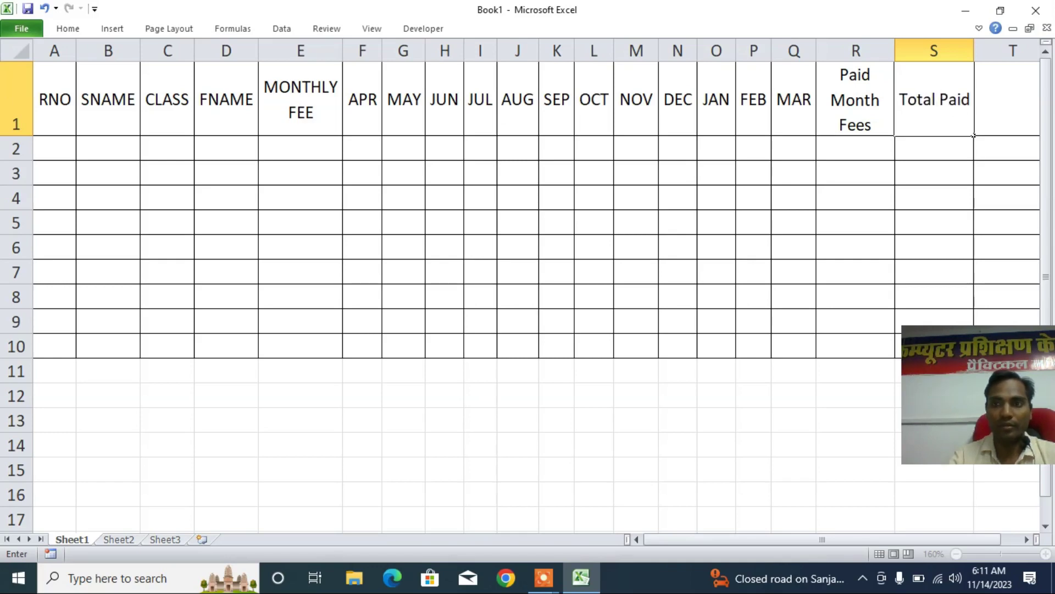
{"action": "type", "text": " Fees"}
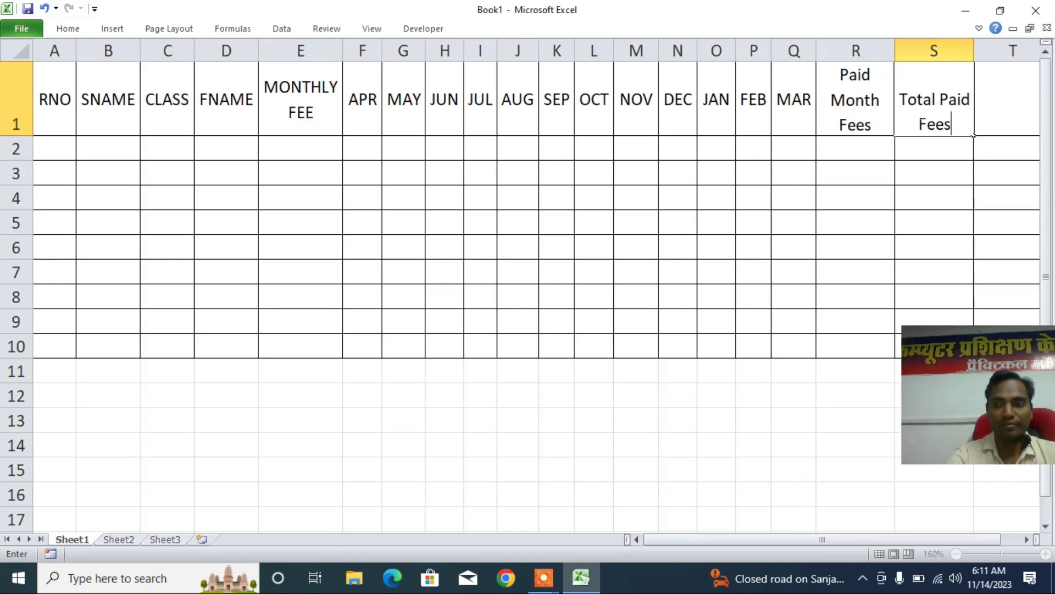
{"action": "key", "text": "Return"}
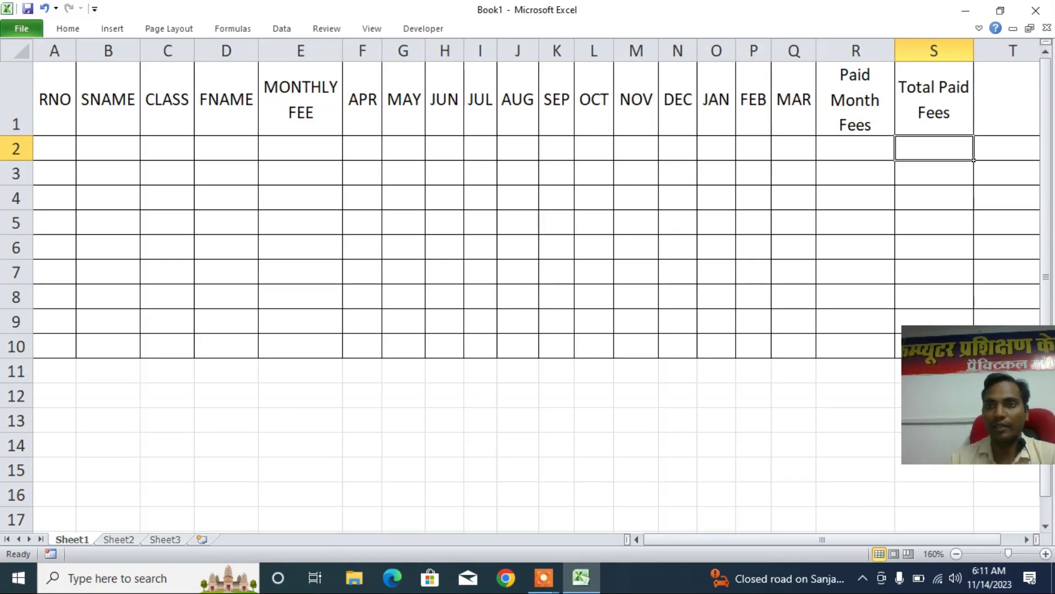
- Enter the two-line heading 'Balance Fees Month' in T1
{"action": "left_click", "coordinate": [1007, 99]}
{"action": "left_click_drag", "start_coordinate": [786, 540], "coordinate": [815, 540]}
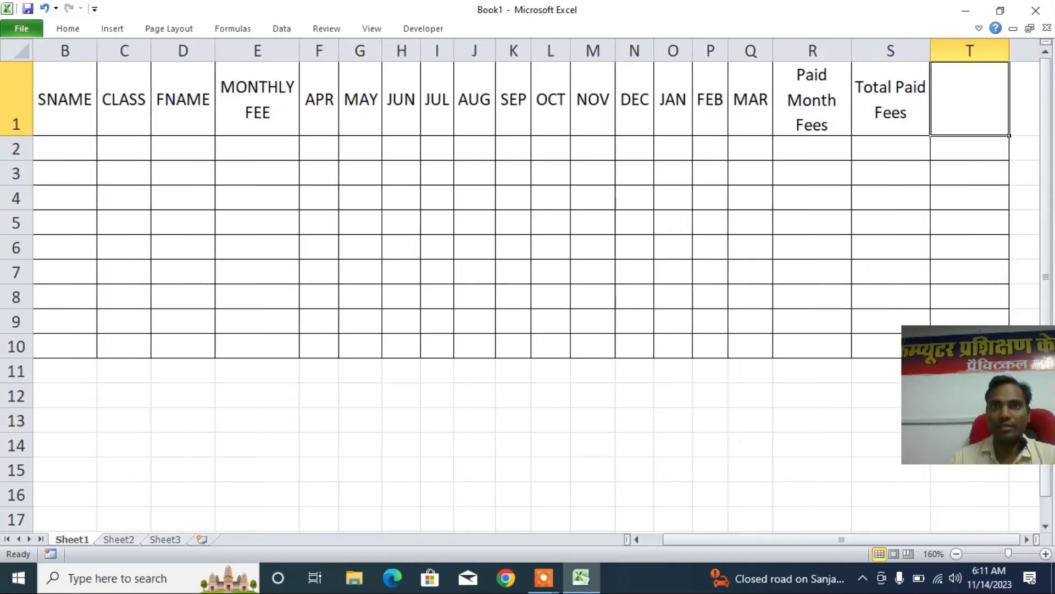
{"action": "type", "text": "Bal"}
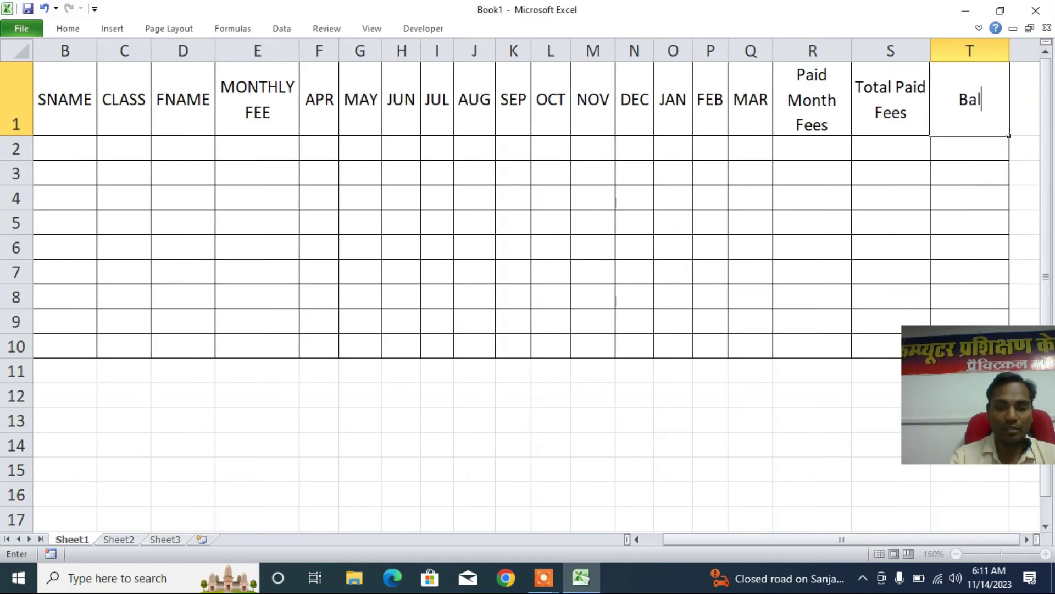
{"action": "type", "text": "ance "}
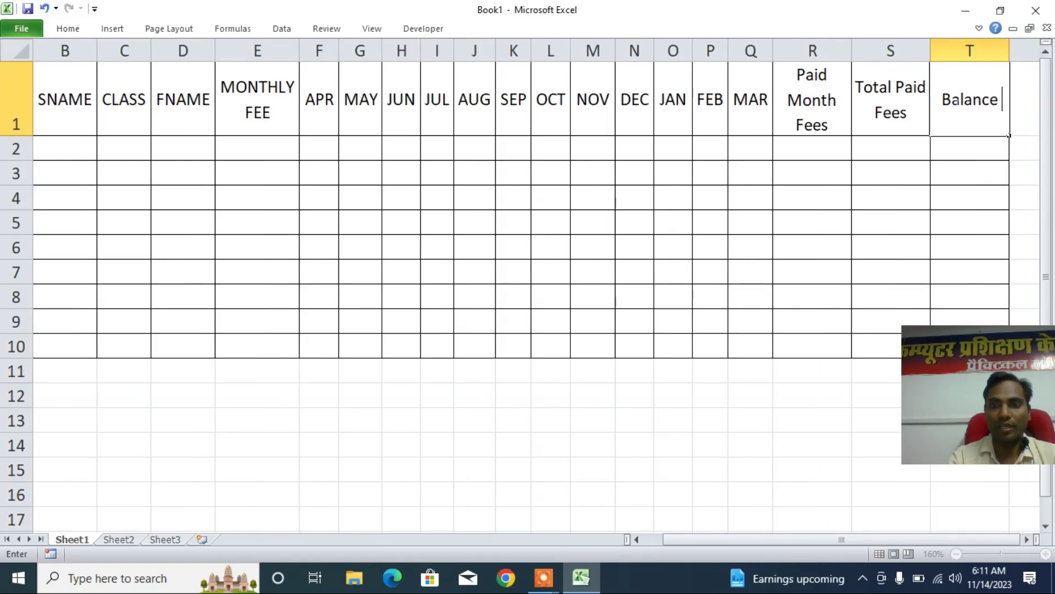
{"action": "type", "text": "Fees"}
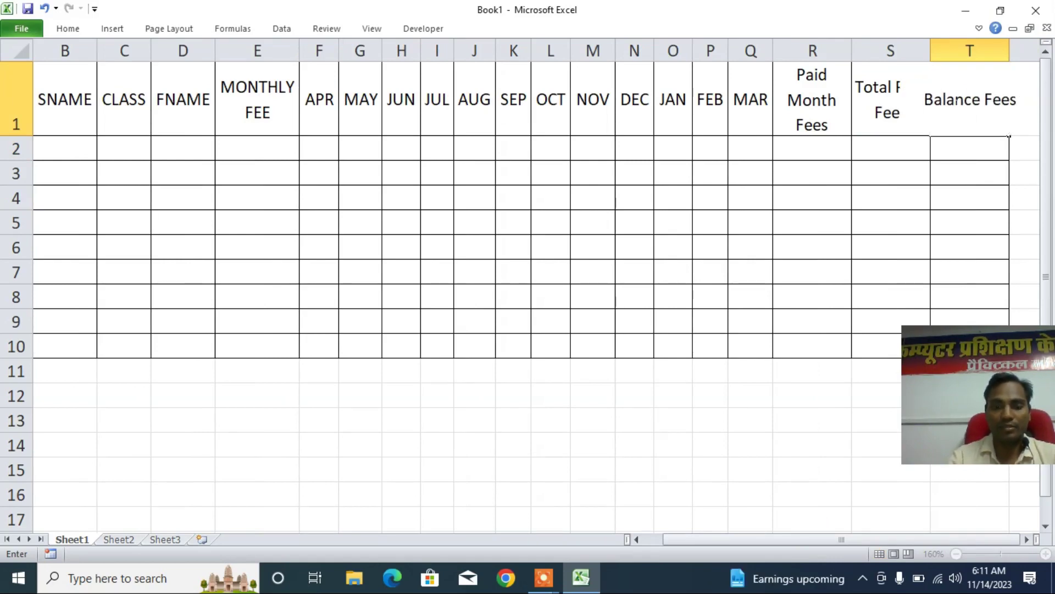
{"action": "key", "text": "alt+Return"}
{"action": "type", "text": "Mon"}
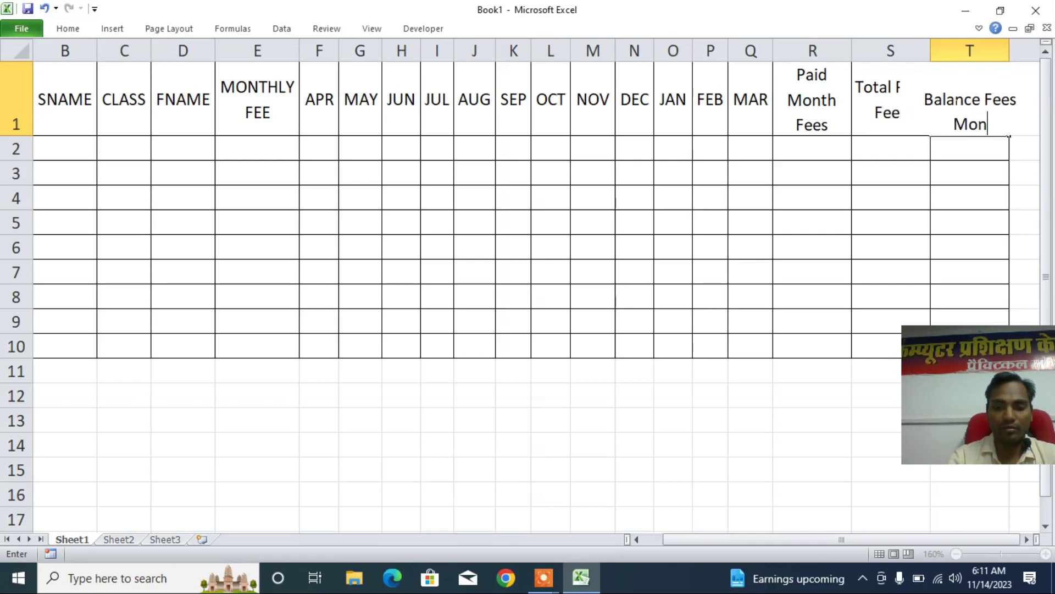
{"action": "type", "text": "th"}
{"action": "key", "text": "Return"}
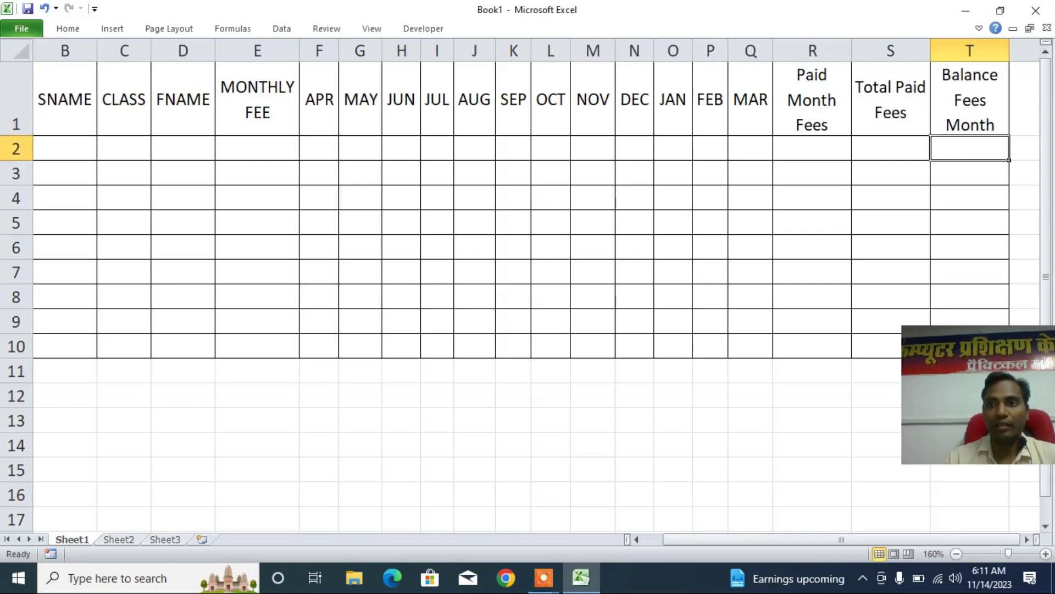
- Add headings 'Balance' in U1 and 'Ststus' in V1
{"action": "key", "text": "Right"}
{"action": "key", "text": "Up"}
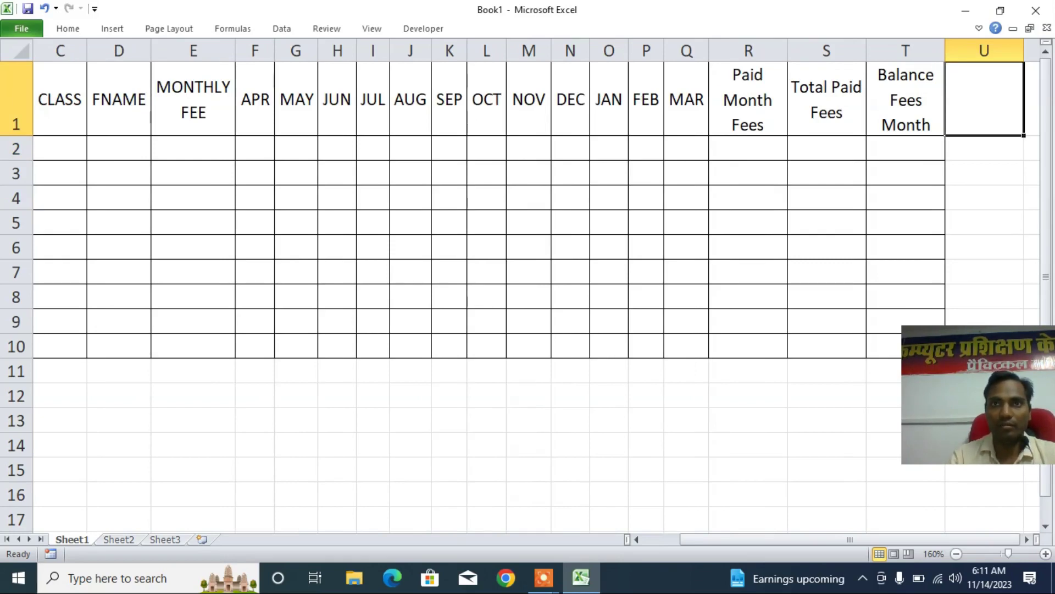
{"action": "type", "text": "M"}
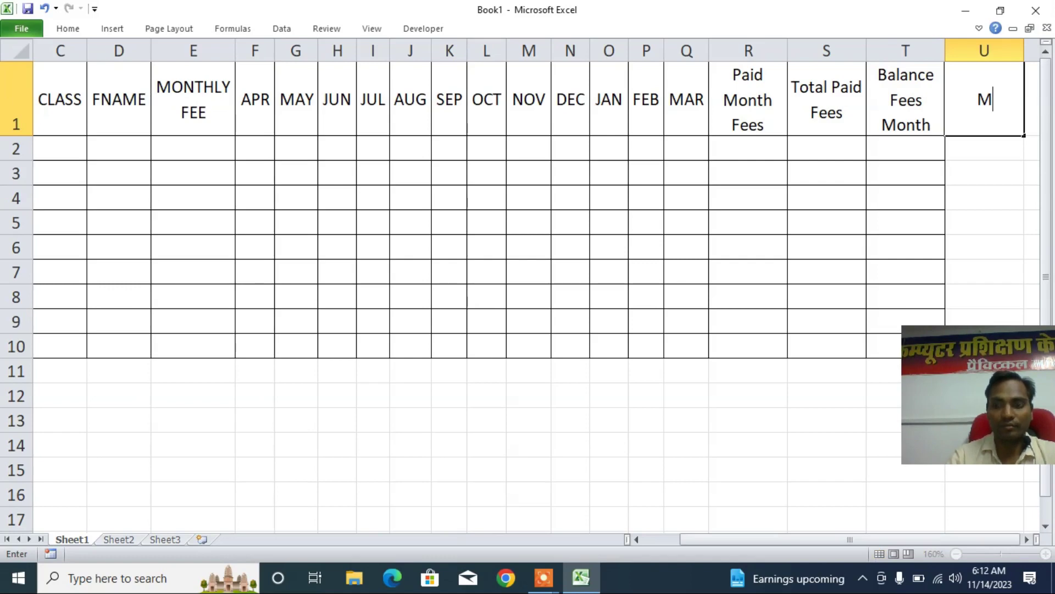
{"action": "key", "text": "Escape"}
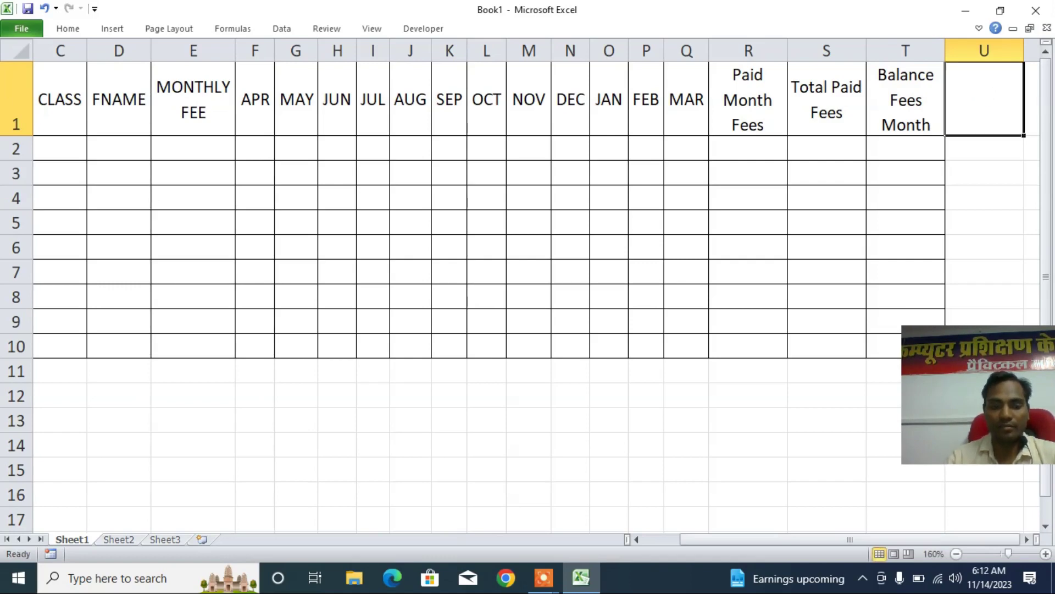
{"action": "type", "text": "Bal"}
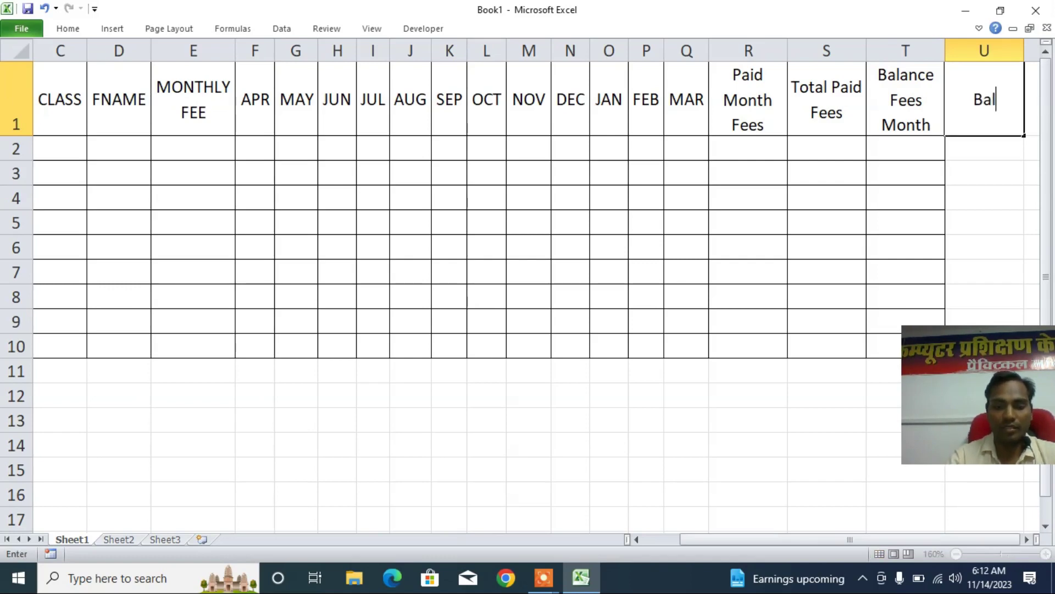
{"action": "type", "text": "ance"}
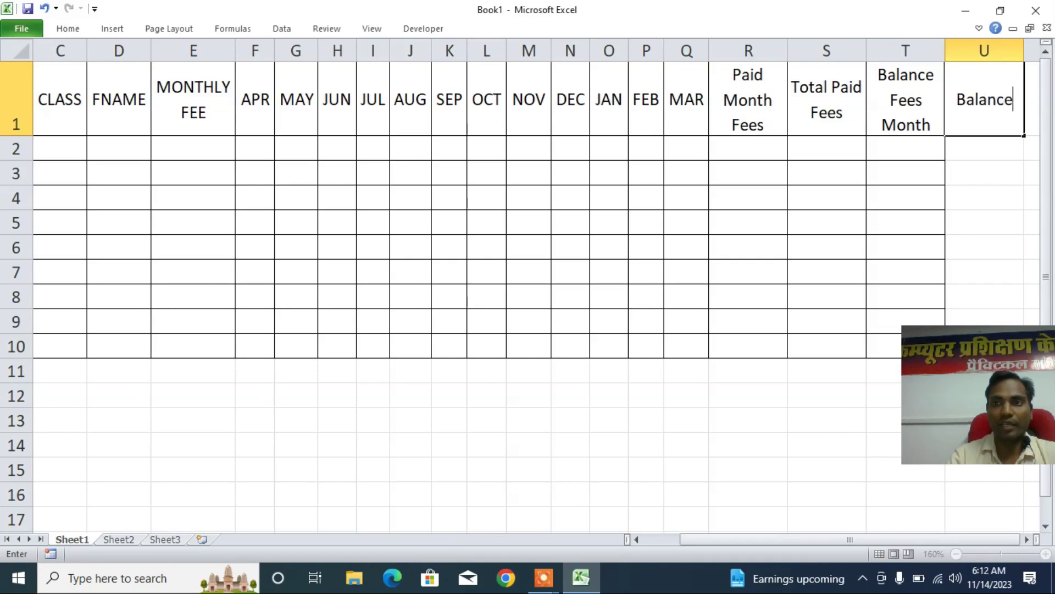
{"action": "key", "text": "Return"}
{"action": "left_click", "coordinate": [985, 99]}
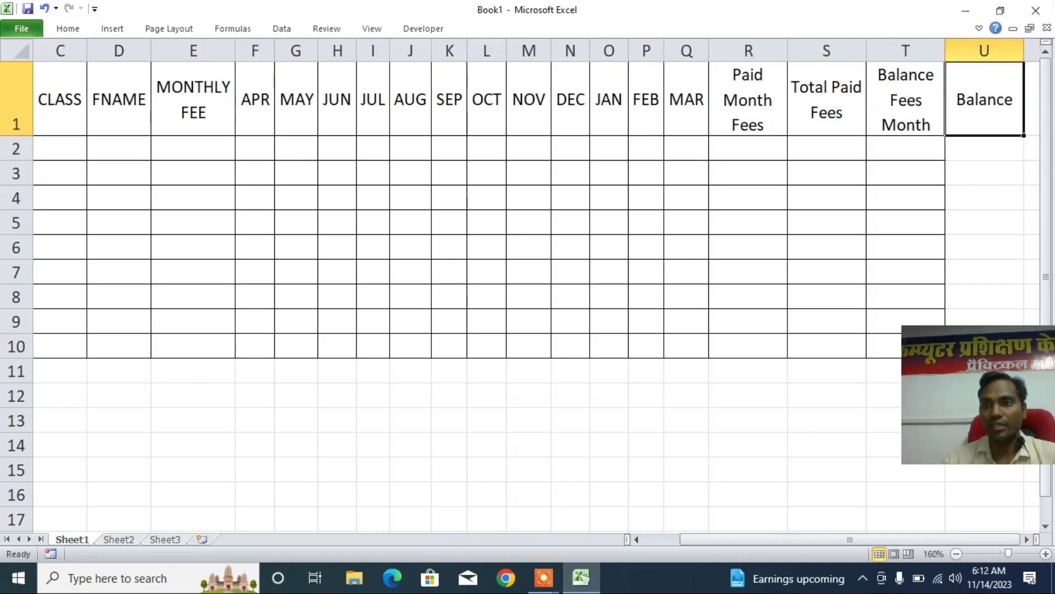
{"action": "key", "text": "Right"}
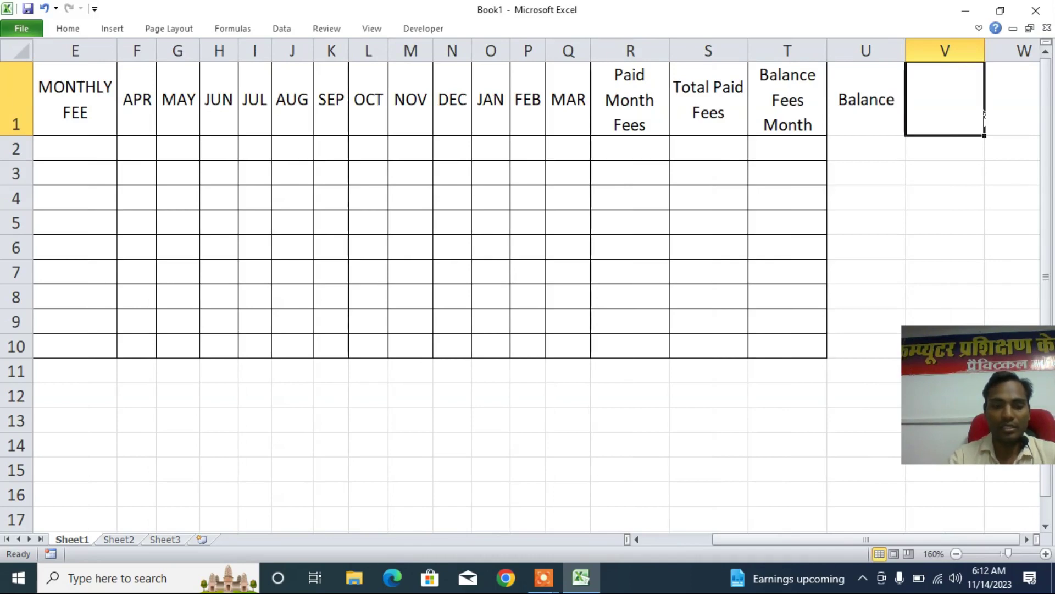
{"action": "type", "text": "Ststus"}
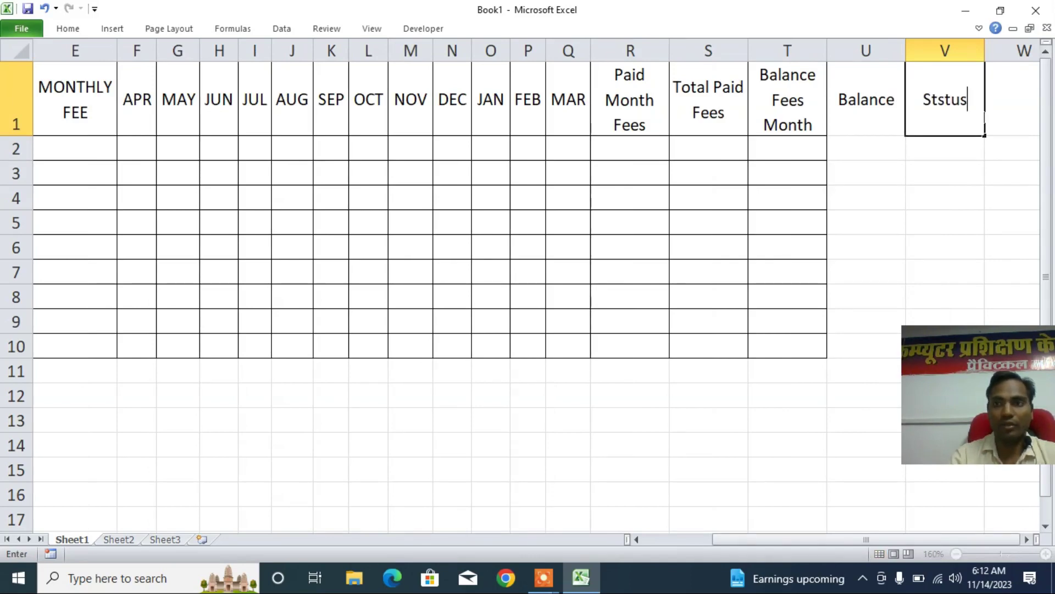
{"action": "key", "text": "Return"}
- Apply All Borders to U1:V10, then return to cell A2
{"action": "left_click_drag", "start_coordinate": [857, 102], "coordinate": [930, 345]}
{"action": "left_click", "coordinate": [83, 27]}
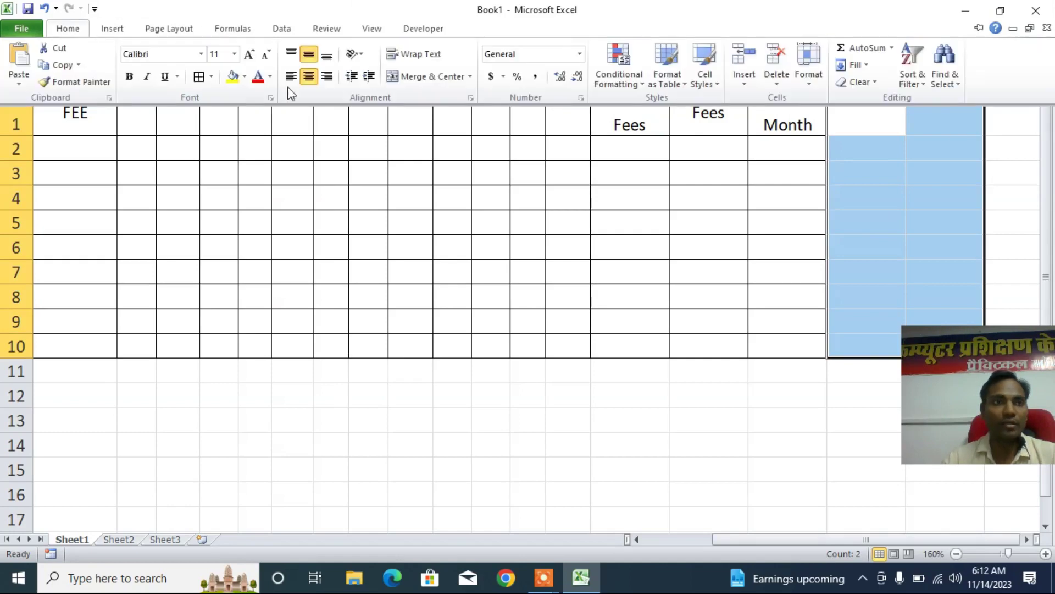
{"action": "left_click", "coordinate": [193, 75]}
{"action": "left_click", "coordinate": [694, 215]}
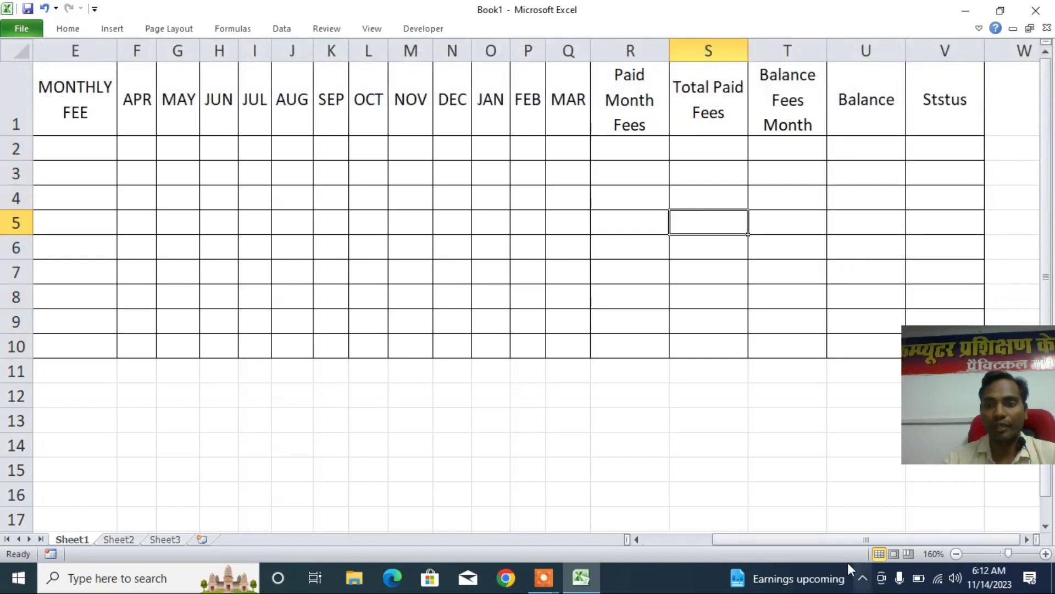
{"action": "left_click_drag", "start_coordinate": [857, 539], "coordinate": [789, 539]}
{"action": "key", "text": "ctrl+Home"}
{"action": "key", "text": "Down"}
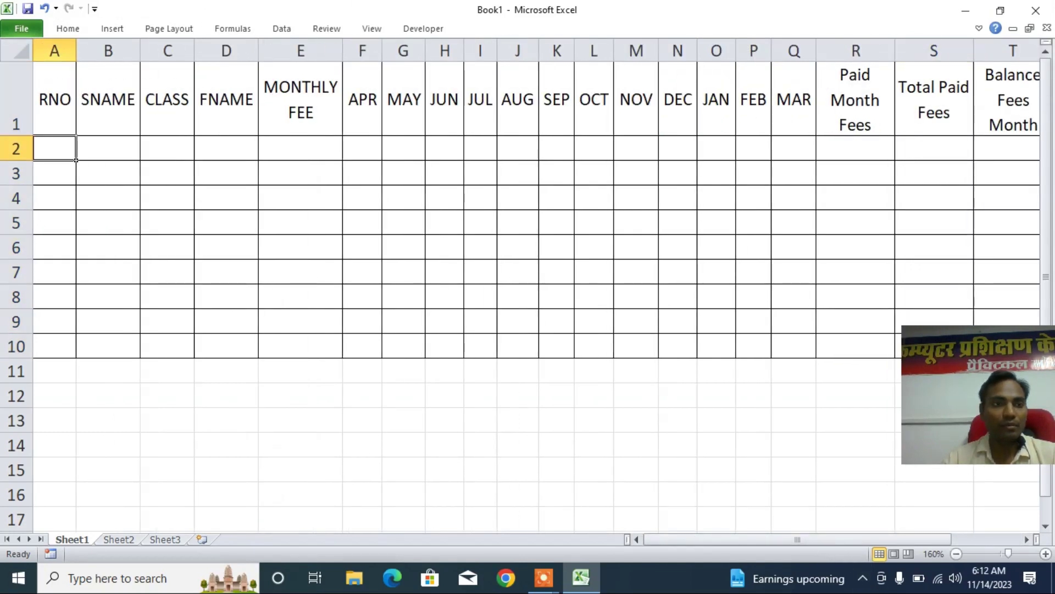
- Fill roll numbers 1001 to 1009 down column A
{"action": "type", "text": "1001"}
{"action": "key", "text": "Return"}
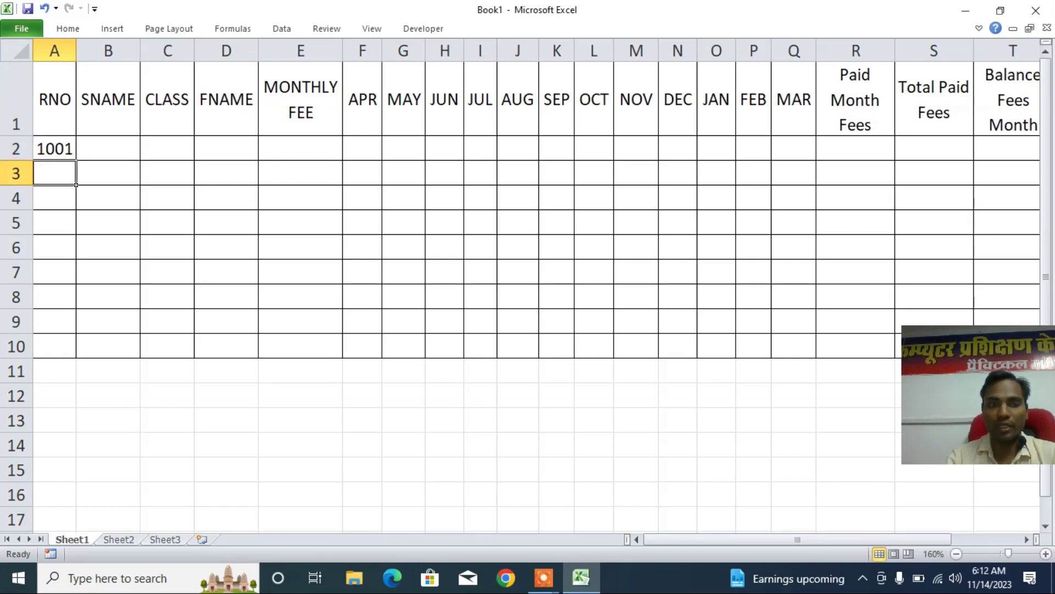
{"action": "left_click", "coordinate": [66, 154]}
{"action": "left_click_drag", "start_coordinate": [75, 161], "coordinate": [76, 357]}
- Fill student names STU01 to STU09 down column B
{"action": "key", "text": "Right"}
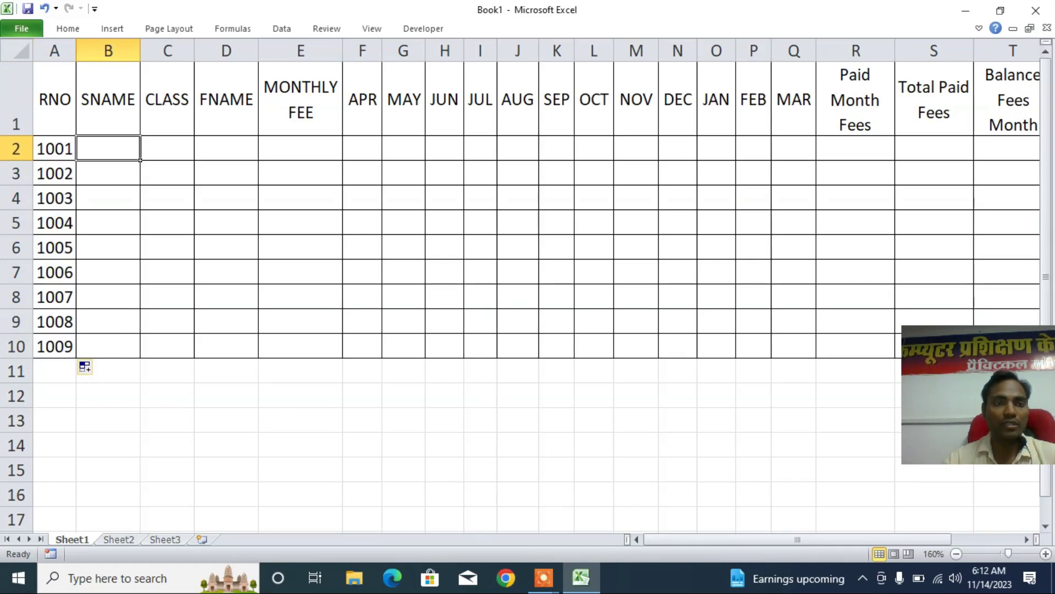
{"action": "type", "text": "studen"}
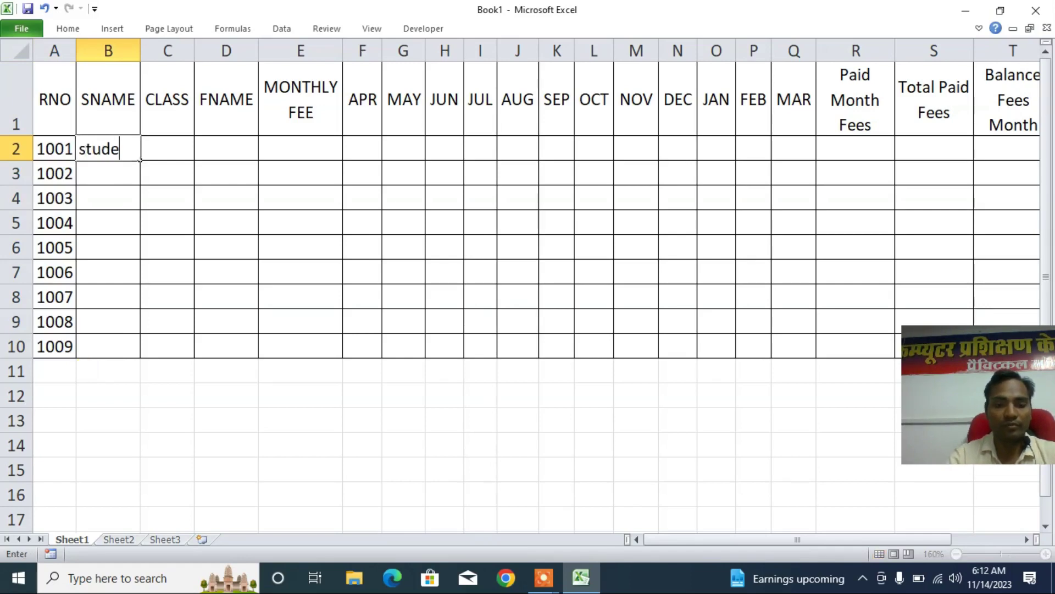
{"action": "key", "text": "BackSpace"}
{"action": "key", "text": "BackSpace"}
{"action": "key", "text": "BackSpace"}
{"action": "key", "text": "BackSpace"}
{"action": "key", "text": "BackSpace"}
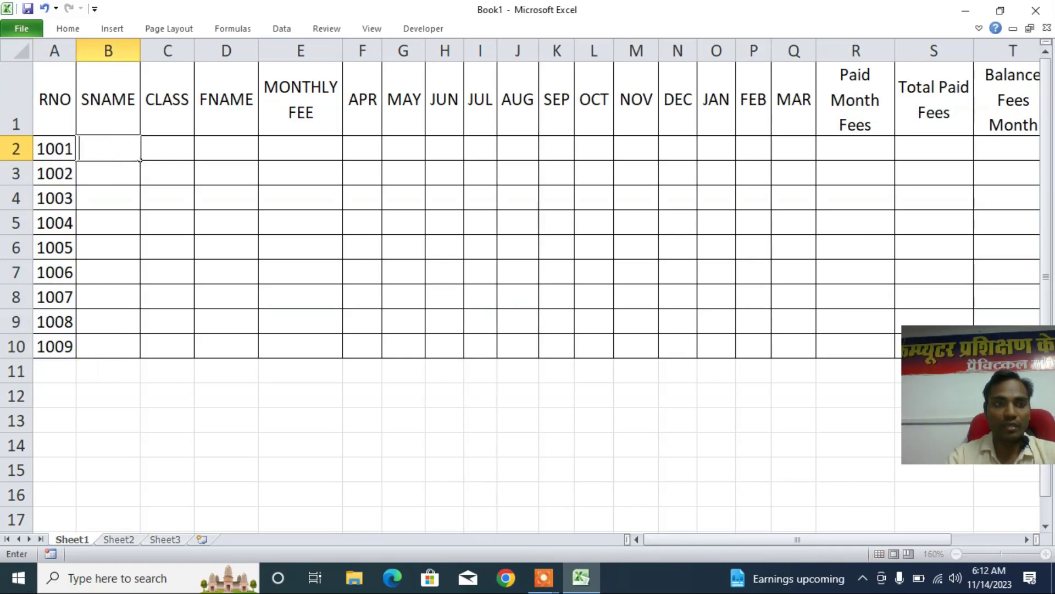
{"action": "type", "text": "stu"}
{"action": "key", "text": "BackSpace"}
{"action": "key", "text": "BackSpace"}
{"action": "key", "text": "BackSpace"}
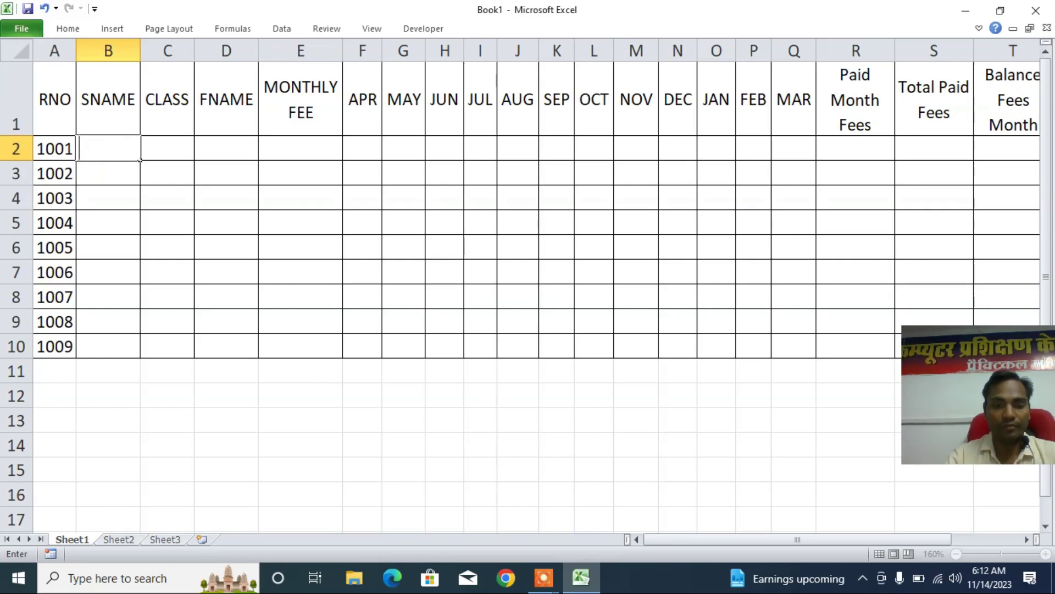
{"action": "type", "text": "STU01"}
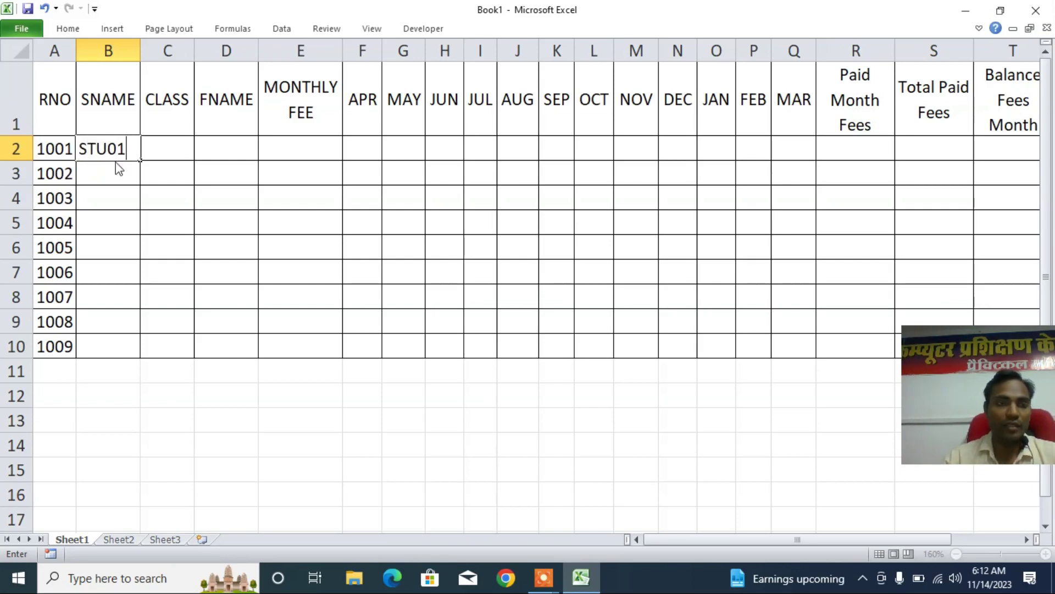
{"action": "left_click", "coordinate": [118, 189]}
{"action": "left_click", "coordinate": [116, 151]}
{"action": "left_click_drag", "start_coordinate": [140, 161], "coordinate": [141, 357]}
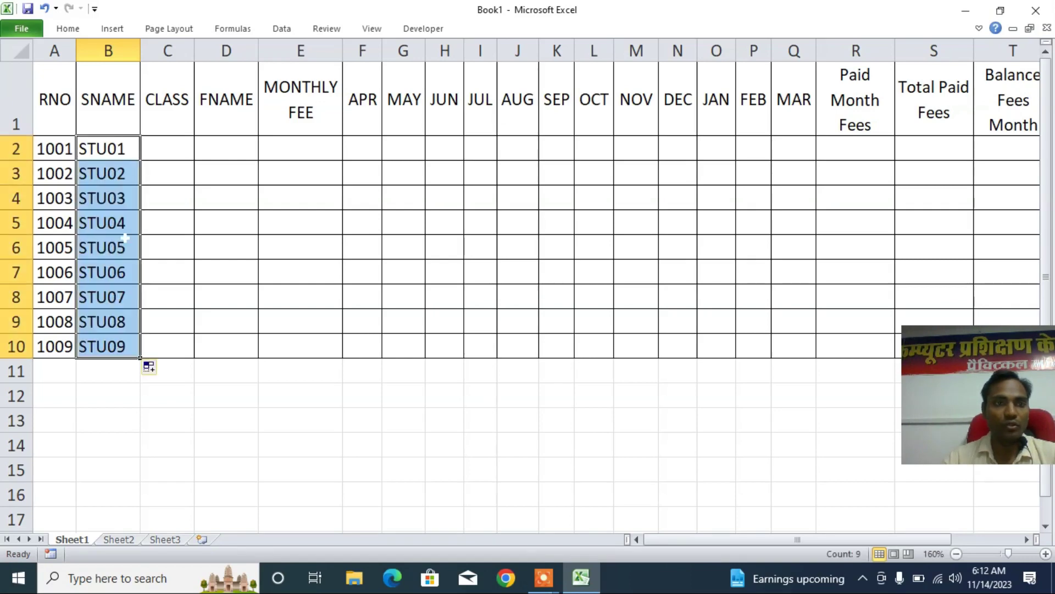
- Fill the class 9th down column C for all students
{"action": "left_click", "coordinate": [168, 110]}
{"action": "left_click", "coordinate": [183, 151]}
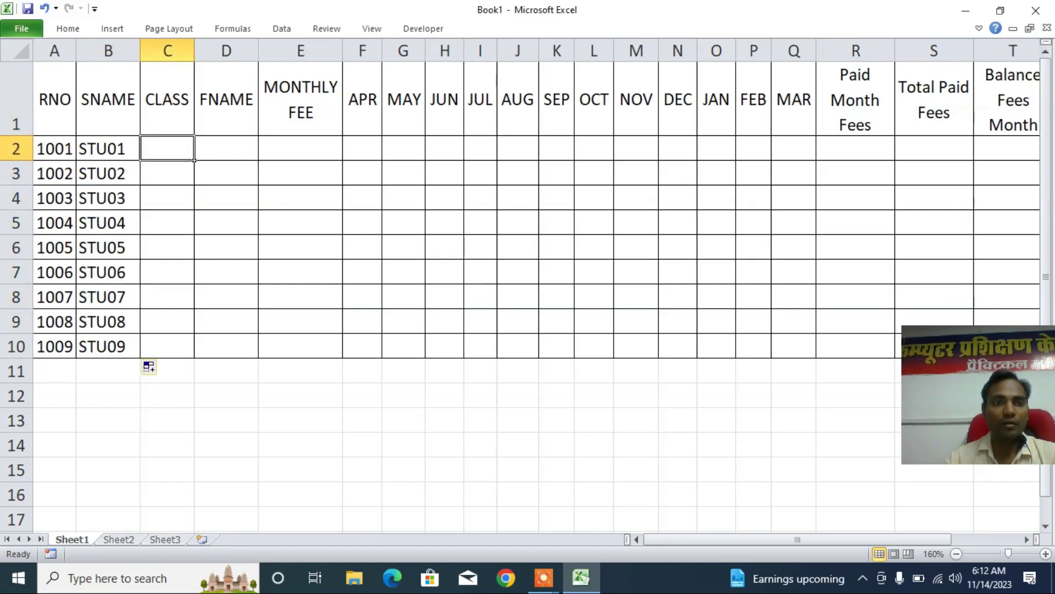
{"action": "type", "text": "9th"}
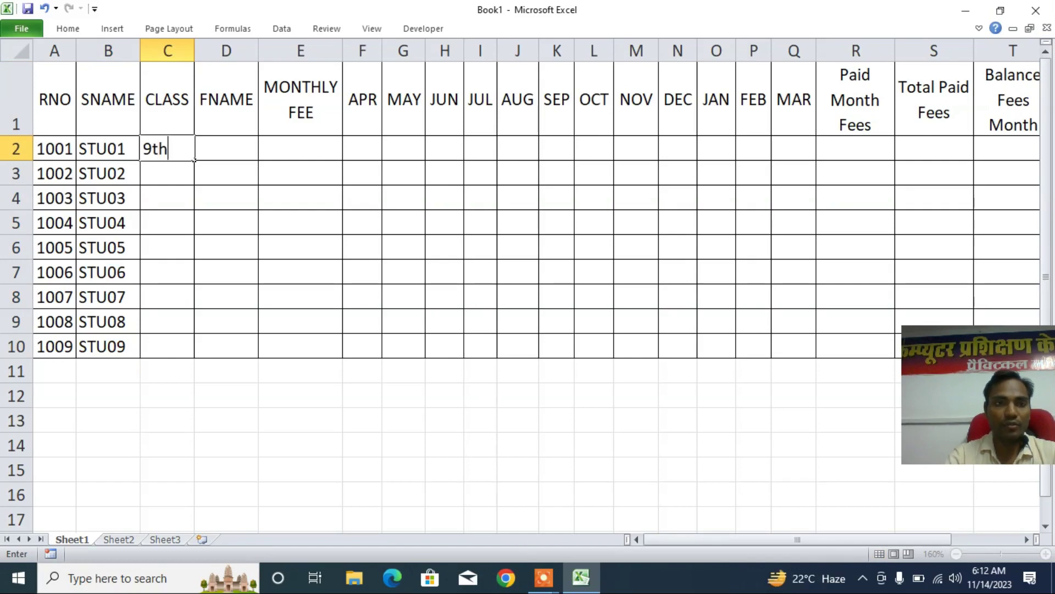
{"action": "key", "text": "Return"}
{"action": "left_click", "coordinate": [176, 149]}
{"action": "left_click_drag", "start_coordinate": [194, 161], "coordinate": [193, 357]}
- Fill father names Mr01 to Mr09 down column D
{"action": "left_click", "coordinate": [226, 148]}
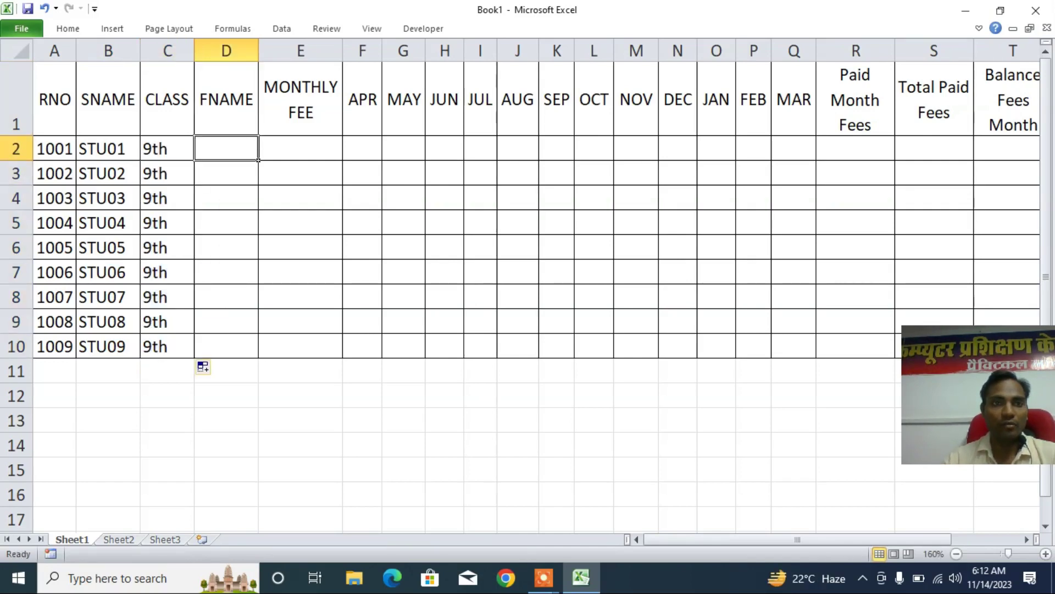
{"action": "type", "text": "Mr"}
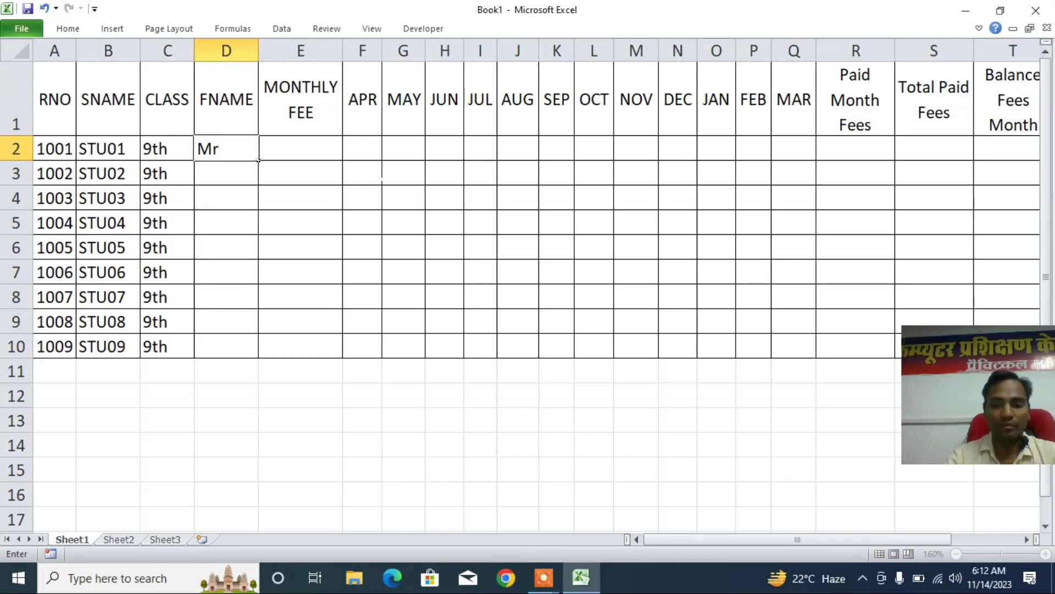
{"action": "type", "text": "01"}
{"action": "key", "text": "Return"}
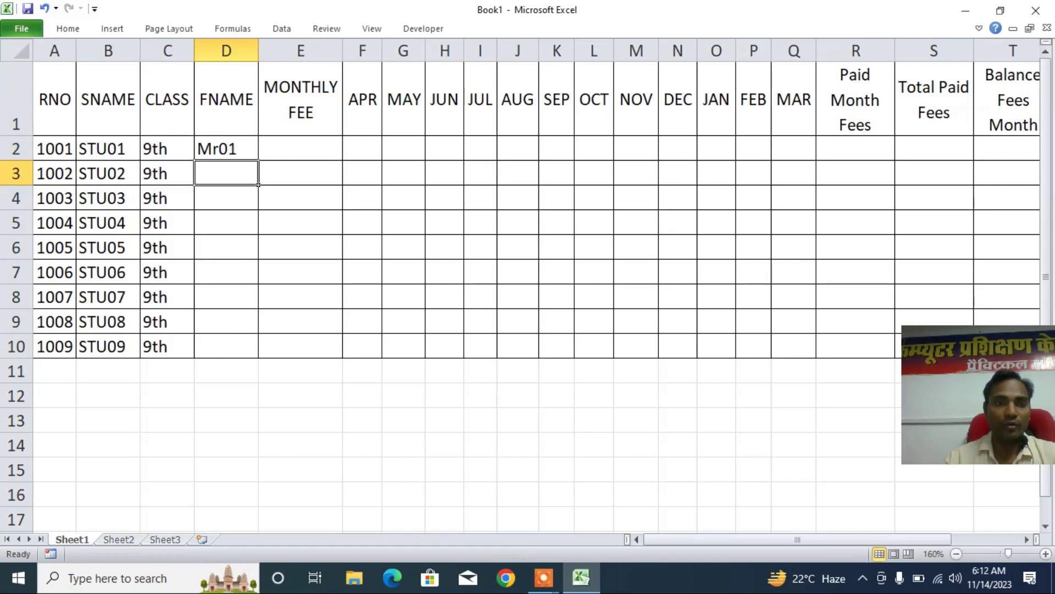
{"action": "left_click", "coordinate": [226, 149]}
{"action": "left_click_drag", "start_coordinate": [258, 160], "coordinate": [258, 349]}
- Enter 1500 in E2 and copy it down to E10
{"action": "left_click", "coordinate": [299, 138]}
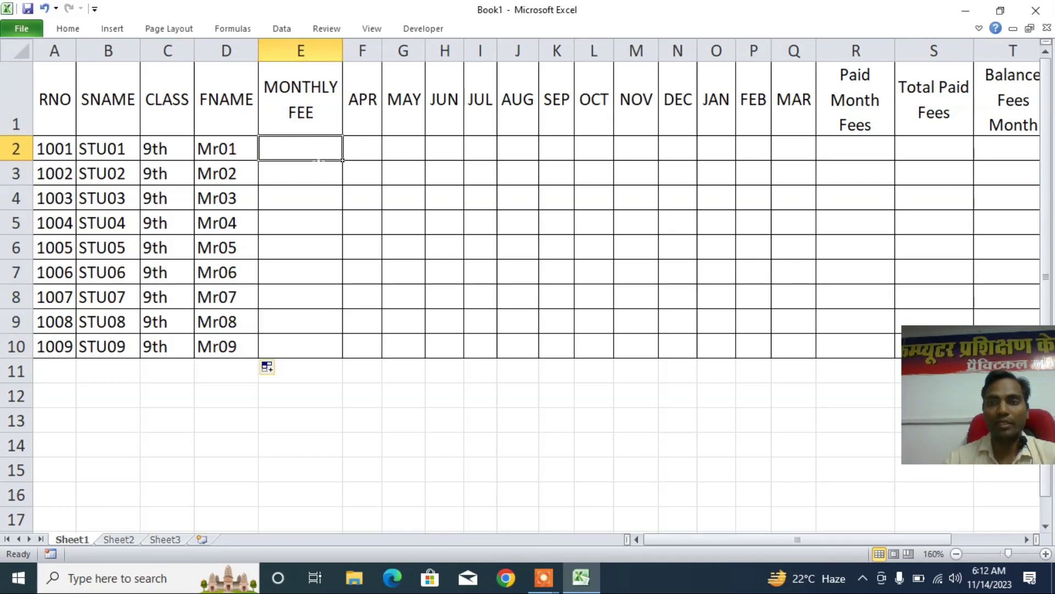
{"action": "type", "text": "1500"}
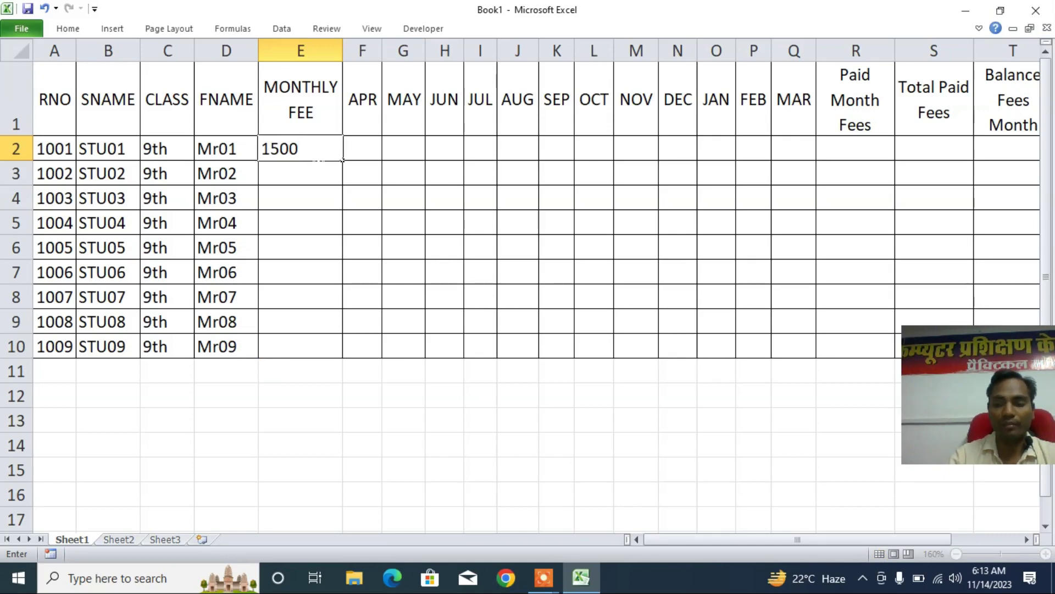
{"action": "key", "text": "Return"}
{"action": "left_click", "coordinate": [312, 147]}
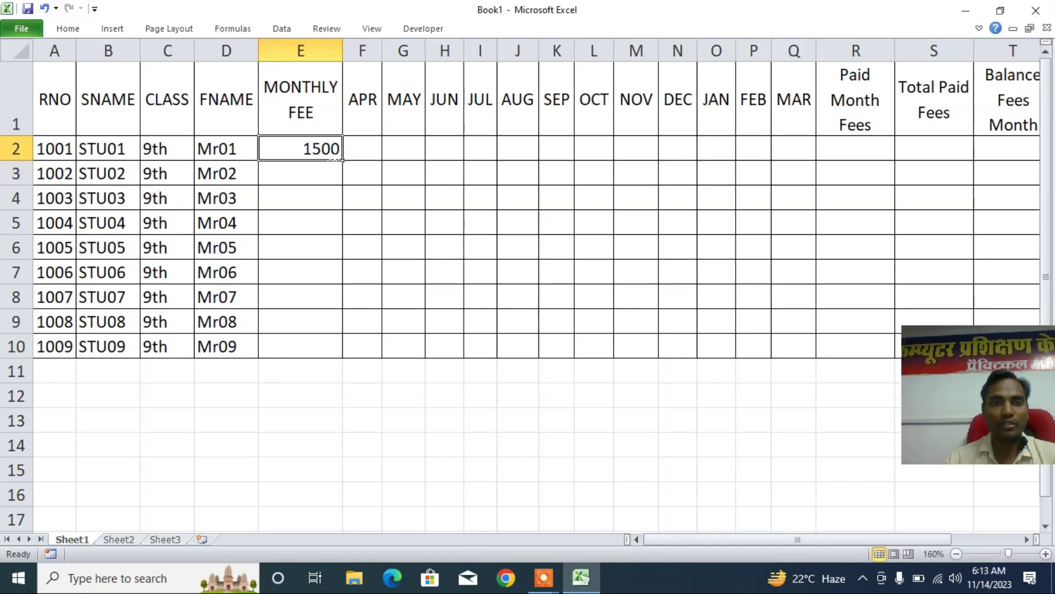
{"action": "left_click_drag", "start_coordinate": [343, 160], "coordinate": [342, 358]}
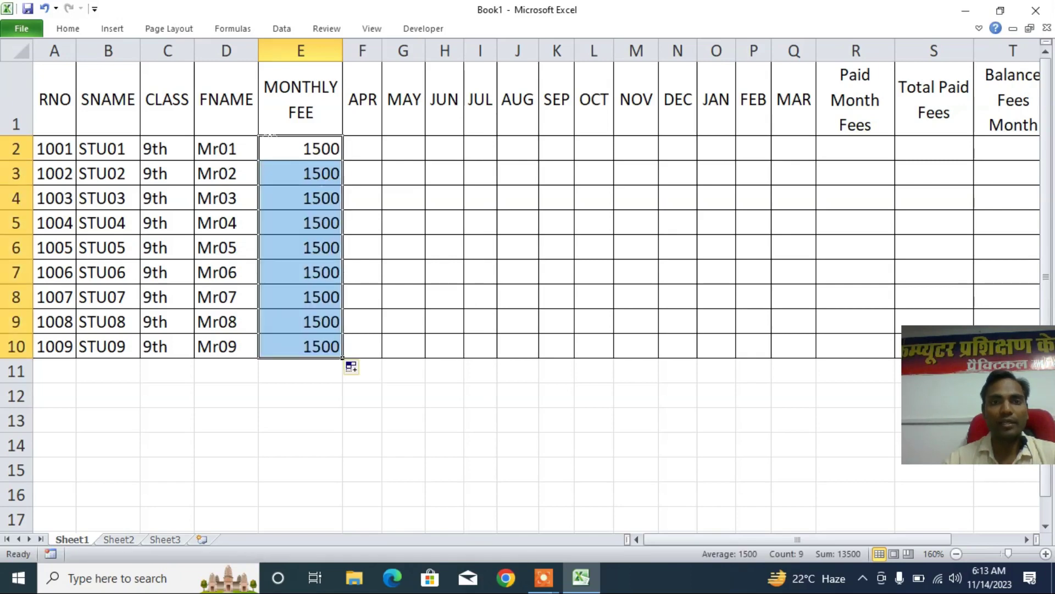
{"action": "left_click", "coordinate": [362, 149]}
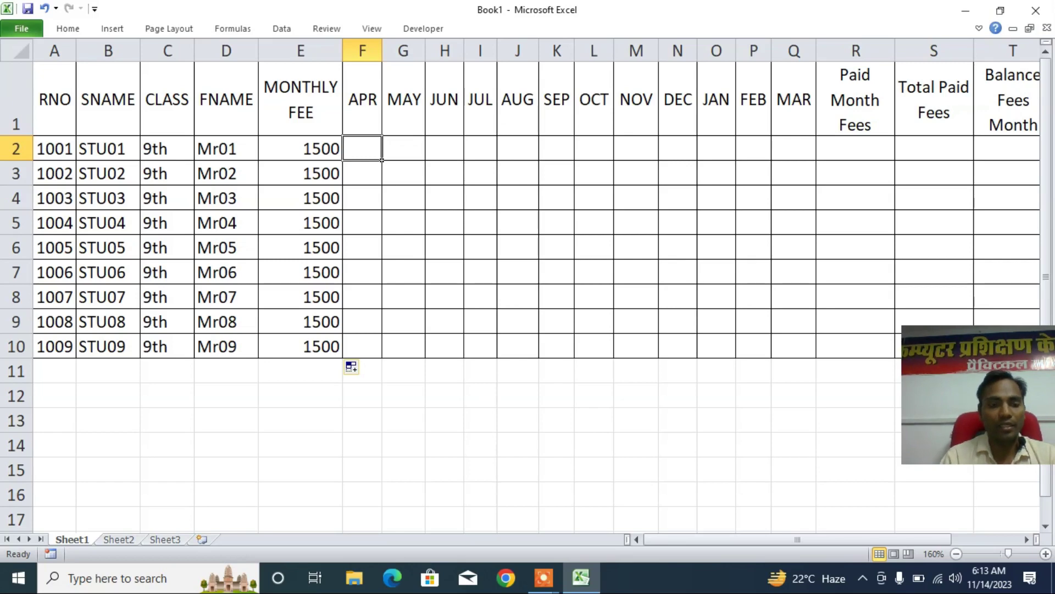
- Enter P in the APR cell F2 and give it a Wingdings symbol font
{"action": "type", "text": "P"}
{"action": "key", "text": "Return"}
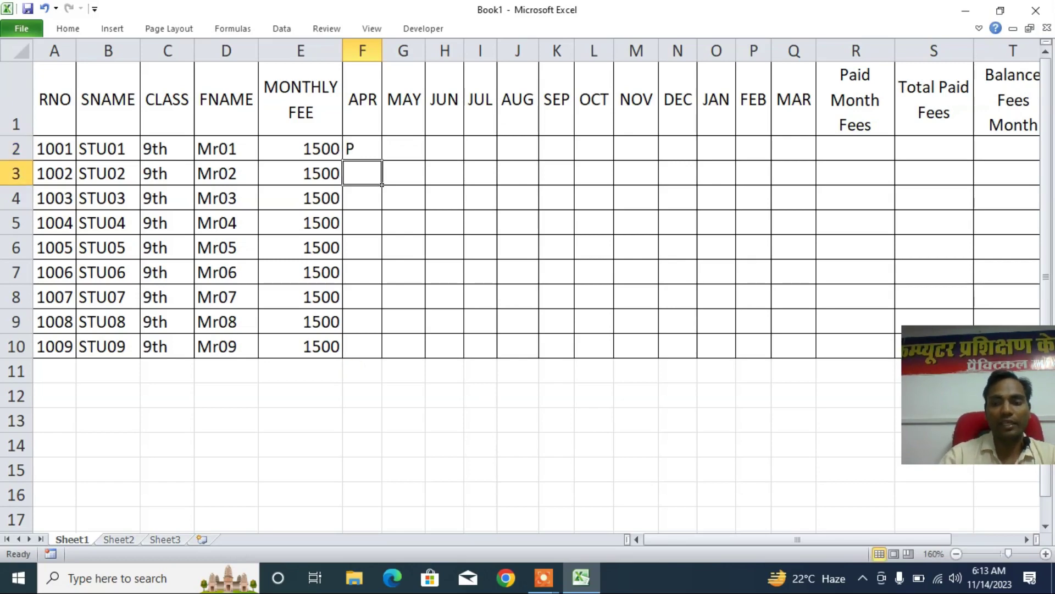
{"action": "key", "text": "Up"}
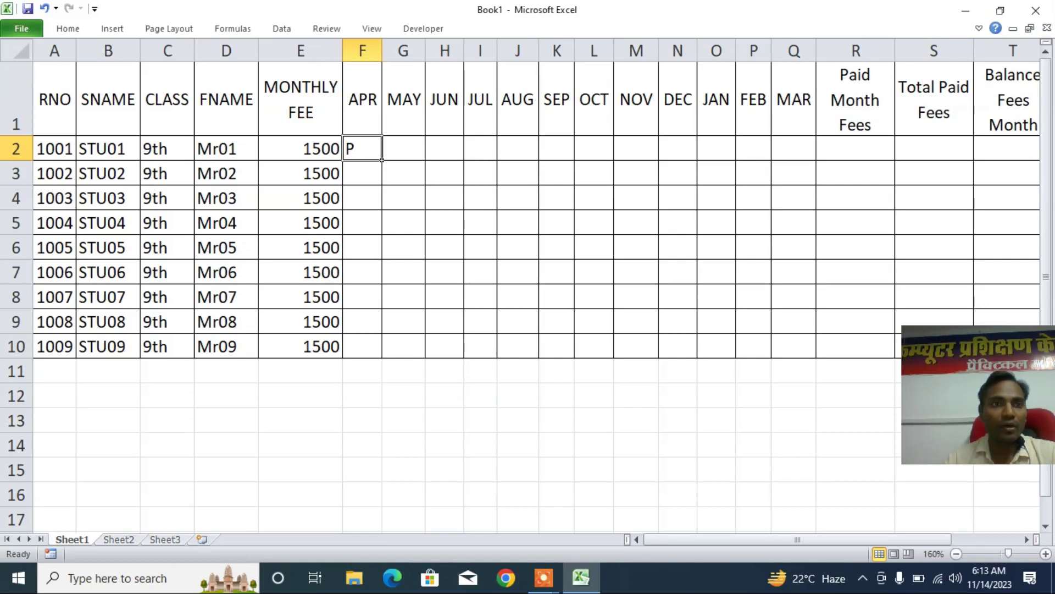
{"action": "left_click", "coordinate": [70, 27]}
{"action": "left_click", "coordinate": [201, 53]}
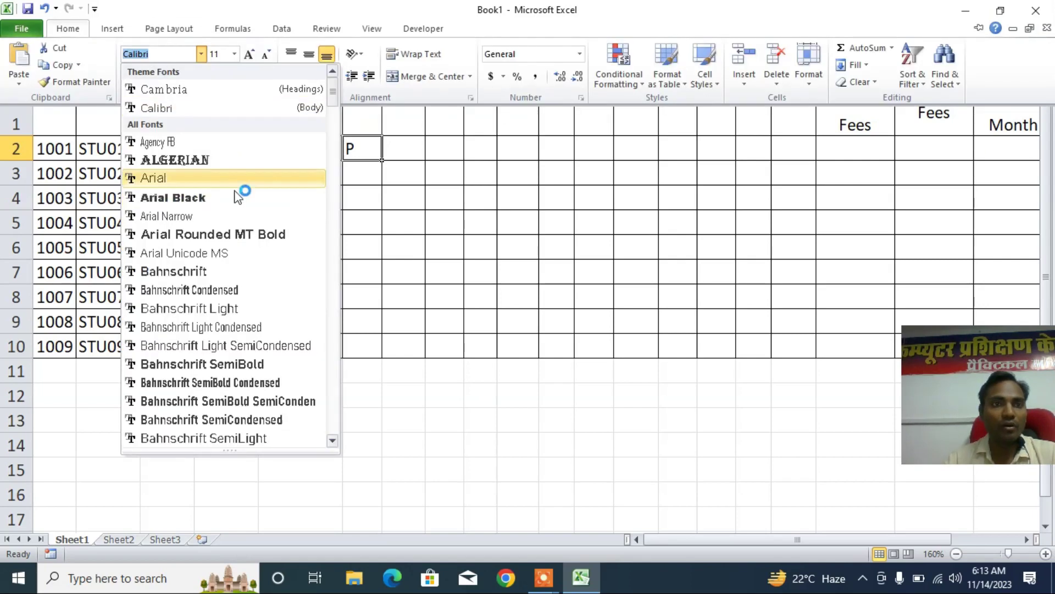
{"action": "left_click_drag", "start_coordinate": [333, 98], "coordinate": [320, 431]}
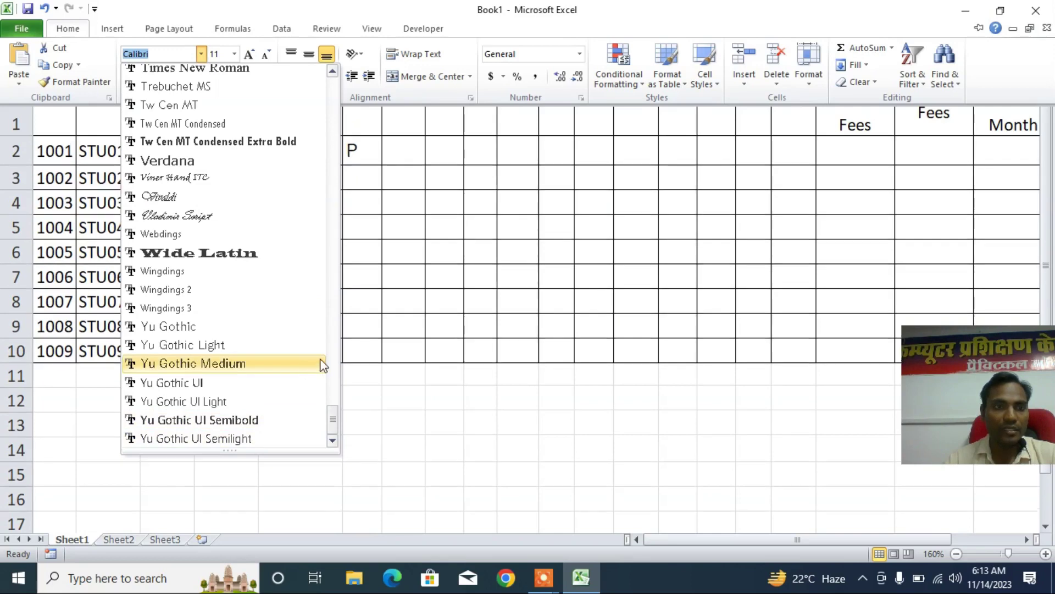
{"action": "left_click", "coordinate": [213, 304]}
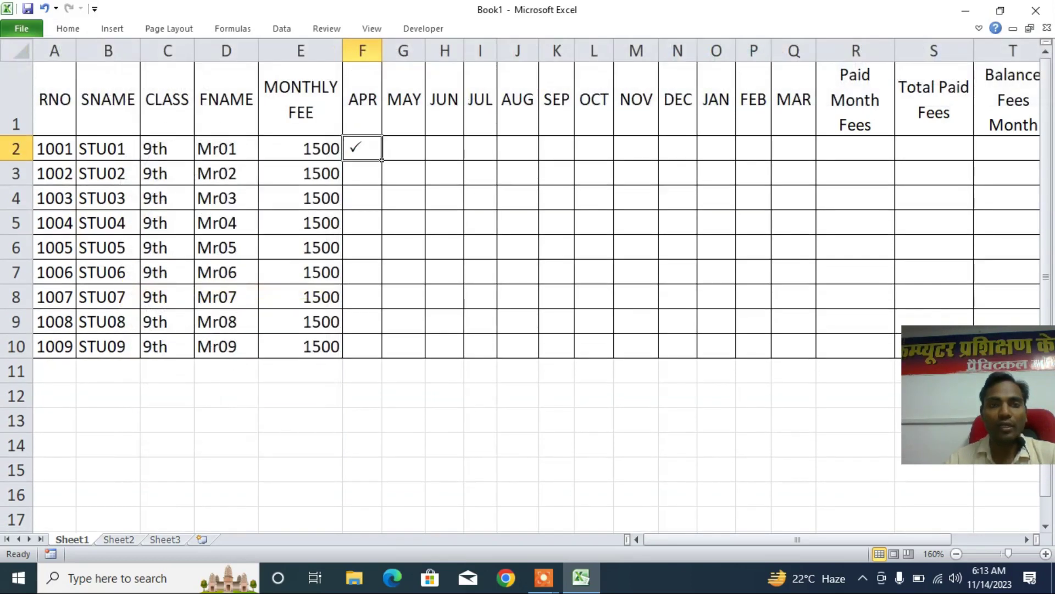
- Enter U in the MAY cell G2 and give it the Wingdings 2 font
{"action": "key", "text": "Right"}
{"action": "type", "text": "U"}
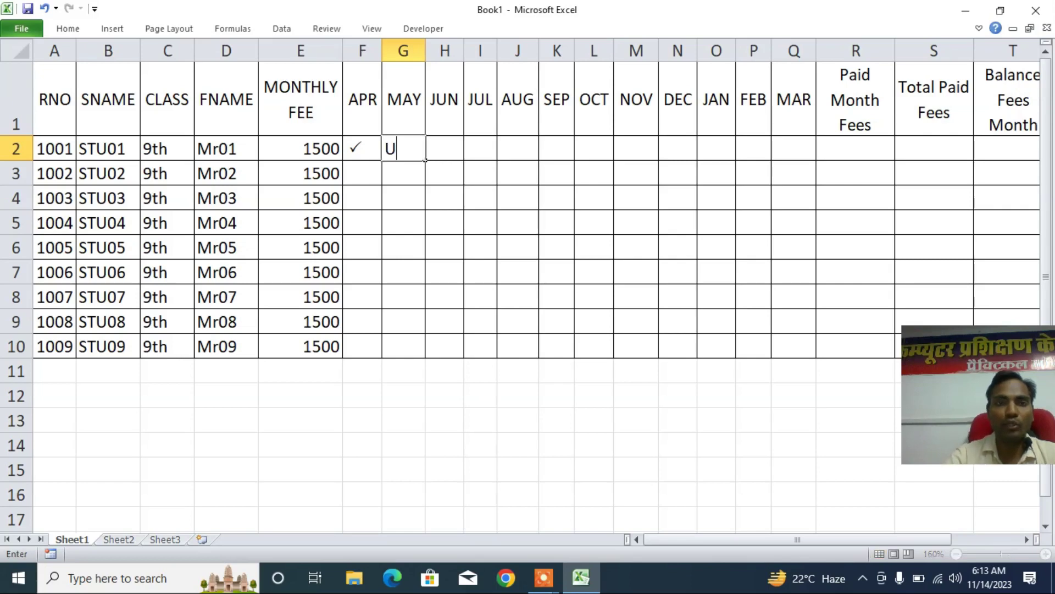
{"action": "key", "text": "Return"}
{"action": "key", "text": "Up"}
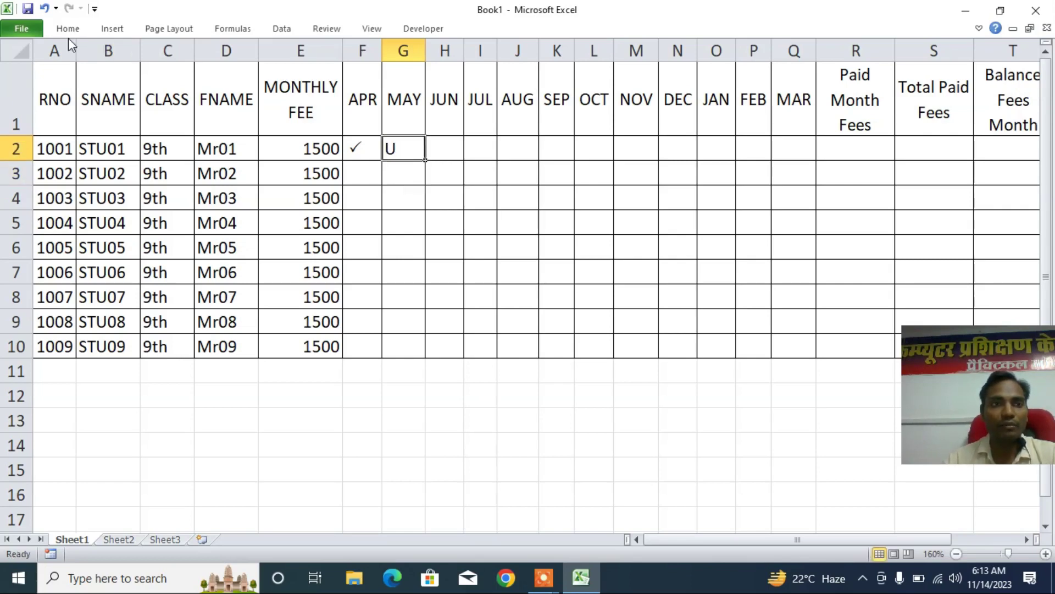
{"action": "left_click", "coordinate": [67, 29]}
{"action": "left_click", "coordinate": [201, 54]}
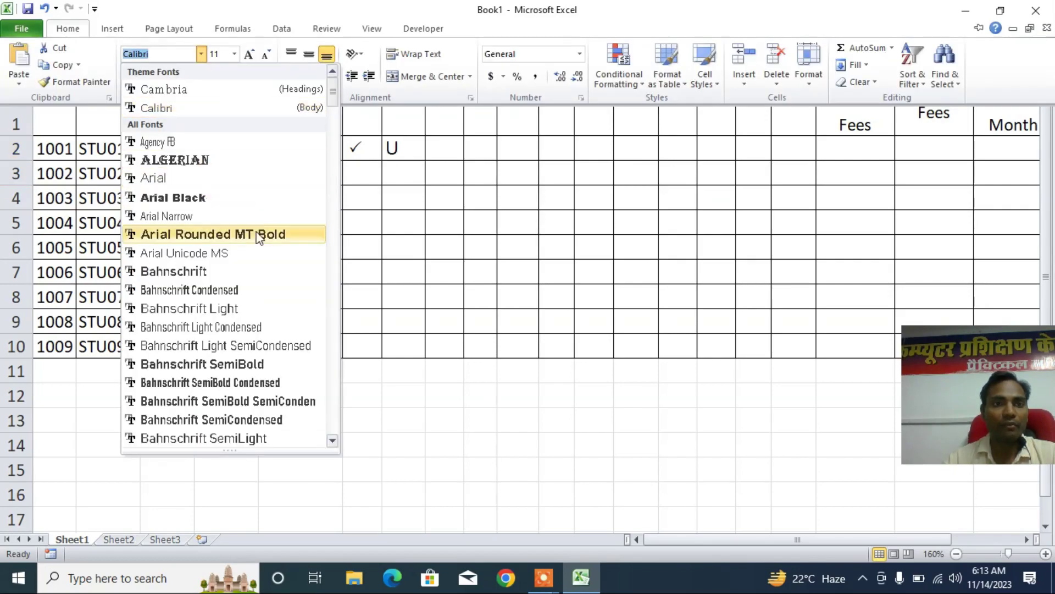
{"action": "left_click_drag", "start_coordinate": [333, 93], "coordinate": [322, 427]}
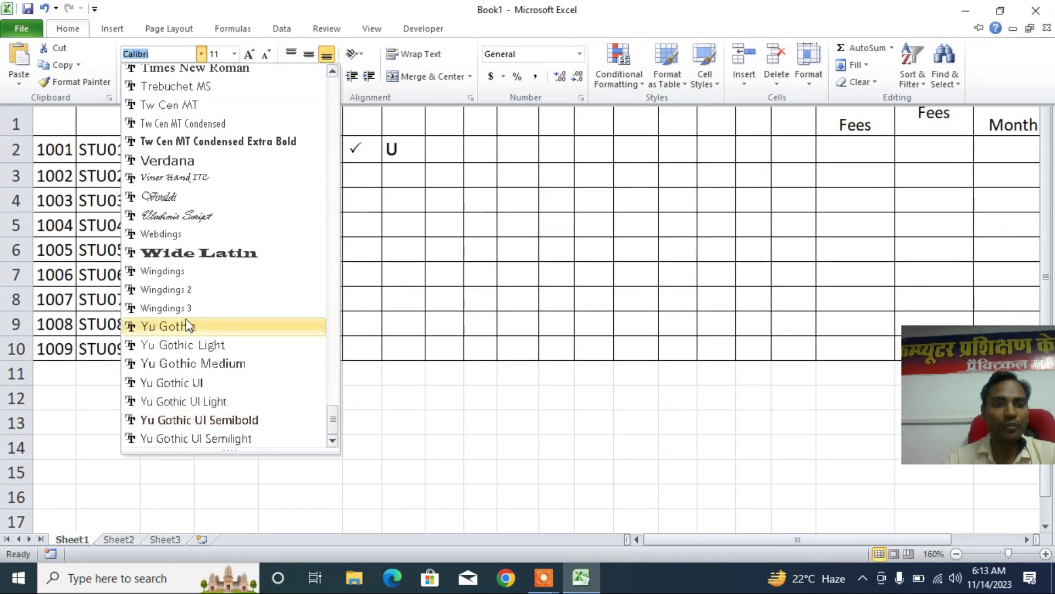
{"action": "left_click", "coordinate": [187, 289]}
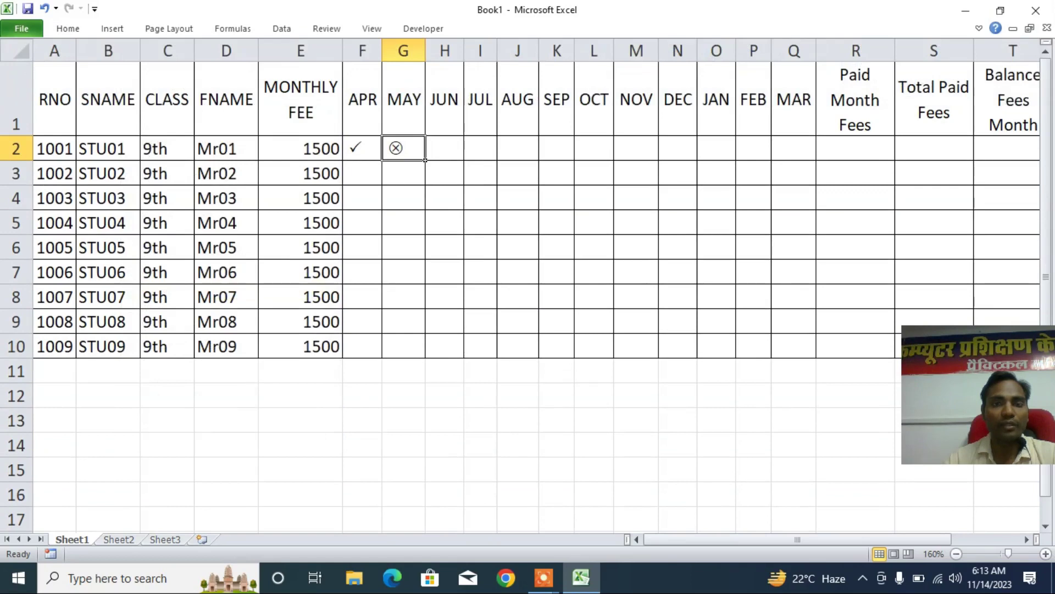
- Clear both F2 and G2, then enter P in G2 to show a tick
{"action": "left_click_drag", "start_coordinate": [363, 149], "coordinate": [406, 149]}
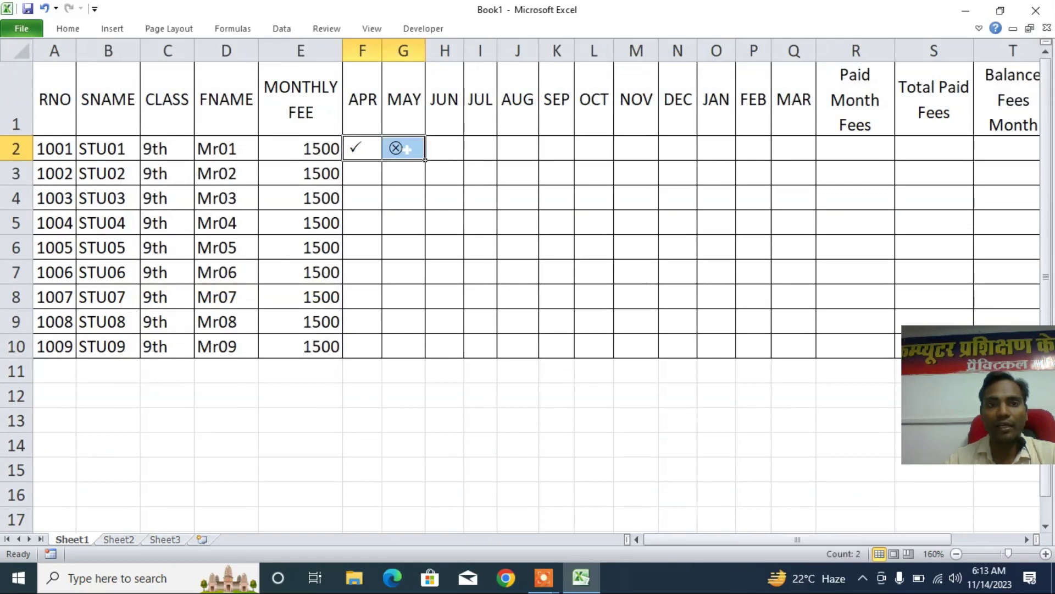
{"action": "key", "text": "Delete"}
{"action": "left_click", "coordinate": [407, 148]}
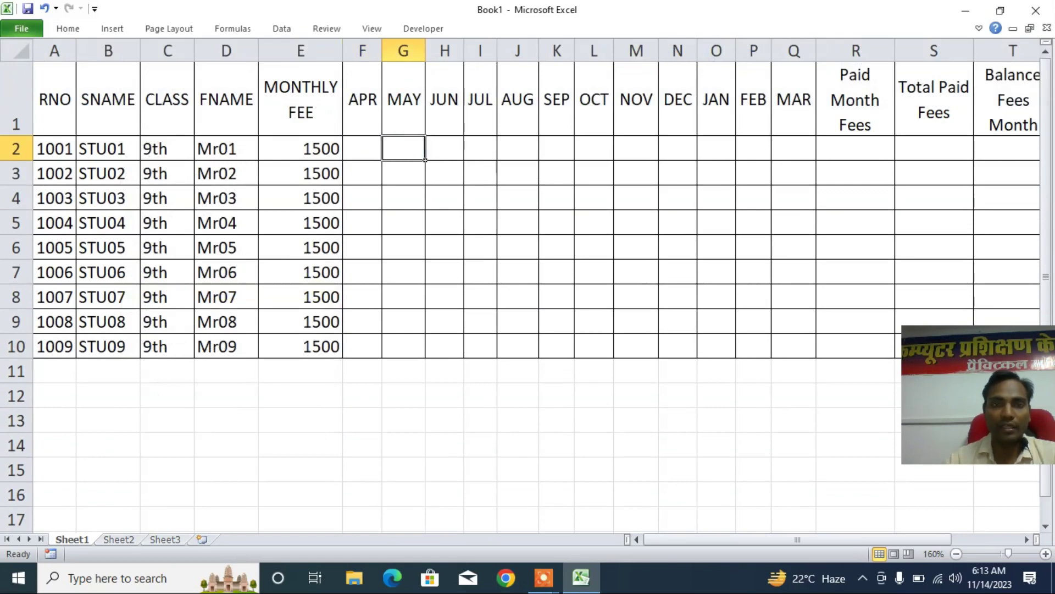
{"action": "type", "text": "P"}
{"action": "key", "text": "Return"}
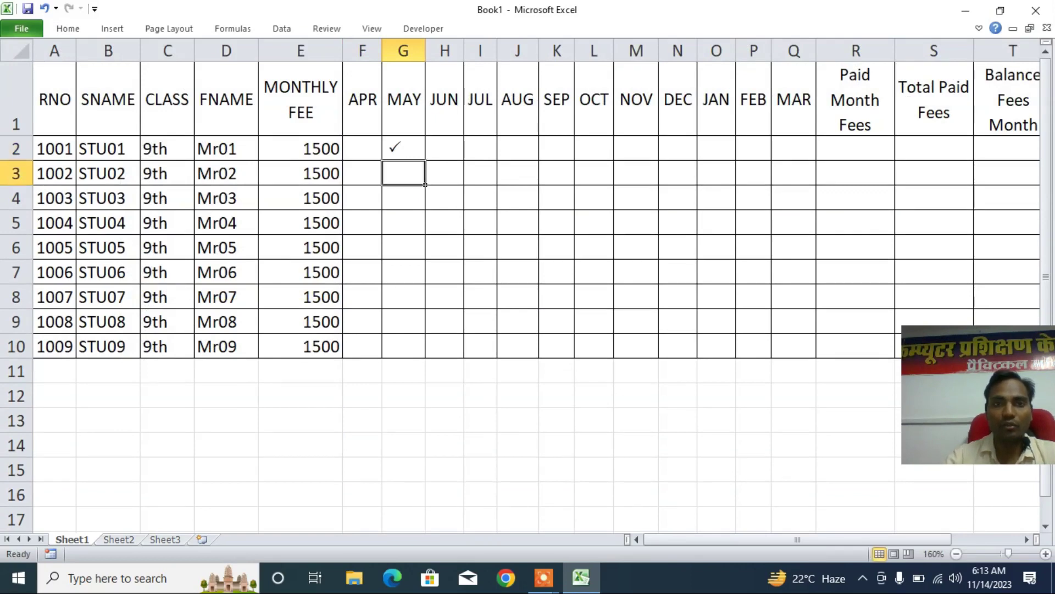
{"action": "key", "text": "Up"}
{"action": "key", "text": "Left"}
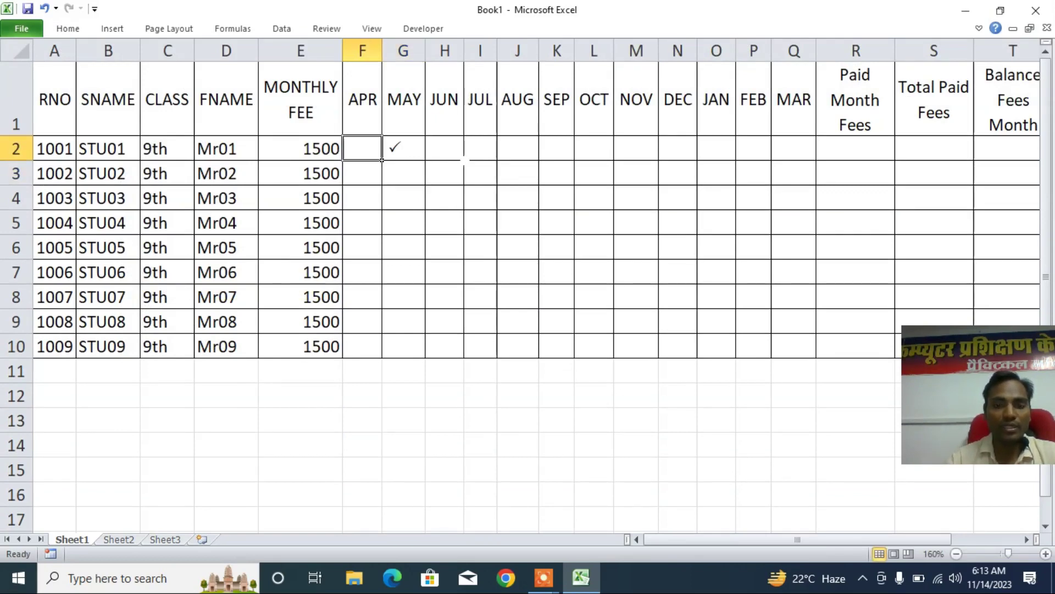
- Enter T in F2 for a cross and delete the tick from G2
{"action": "type", "text": "T"}
{"action": "key", "text": "Return"}
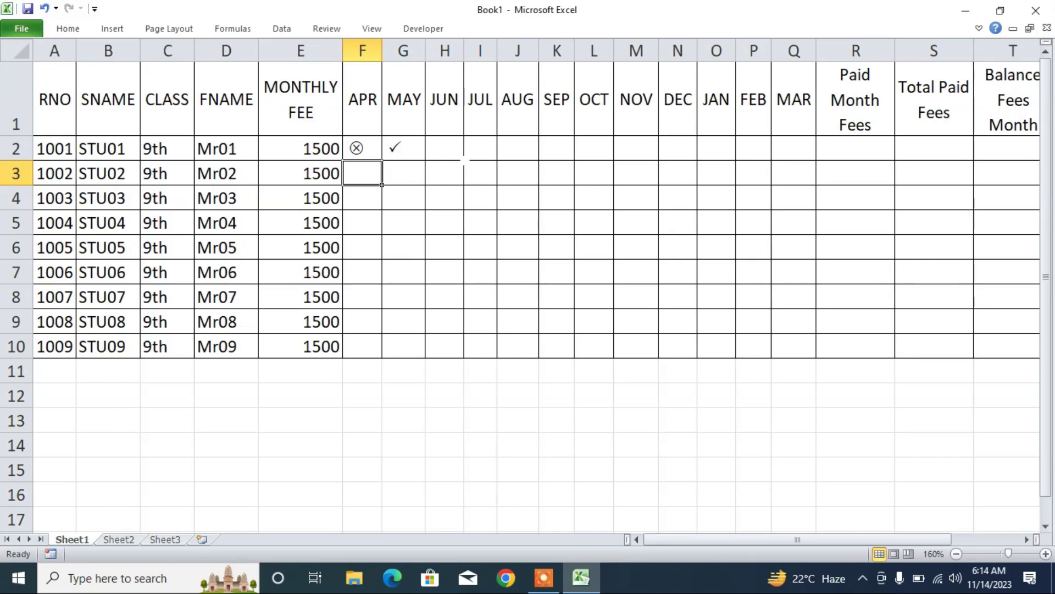
{"action": "left_click_drag", "start_coordinate": [360, 148], "coordinate": [394, 138]}
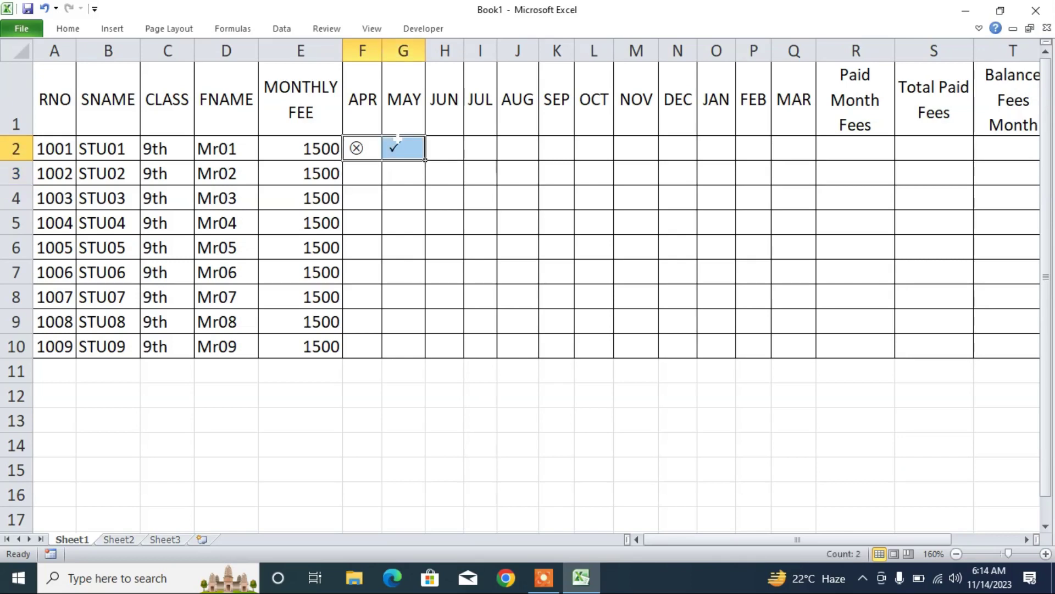
{"action": "key", "text": "Delete"}
{"action": "left_click", "coordinate": [365, 149]}
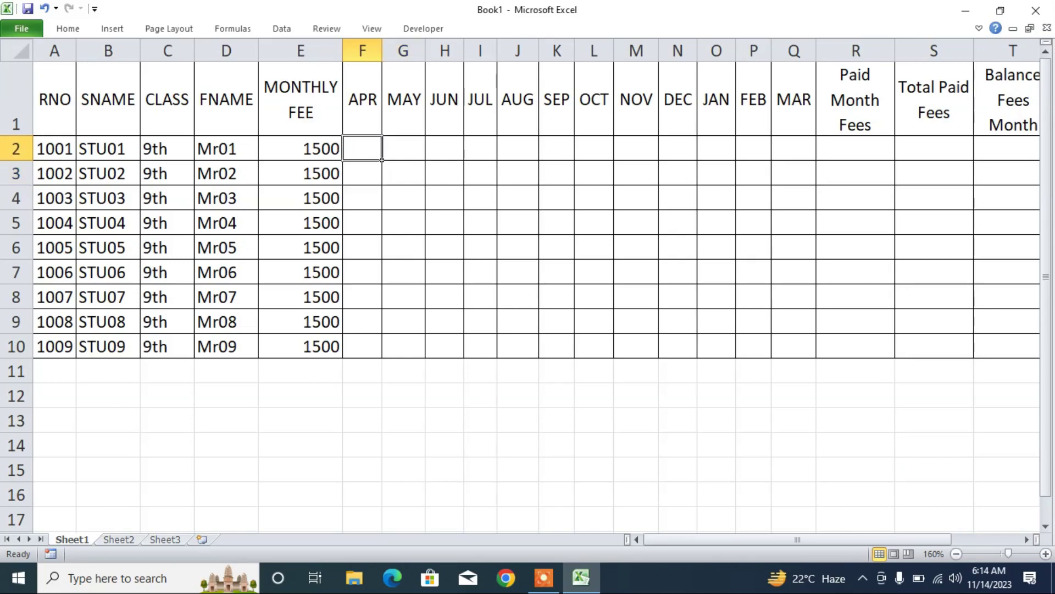
{"action": "key", "text": "ctrl+z"}
{"action": "left_click", "coordinate": [403, 148]}
{"action": "key", "text": "Delete"}
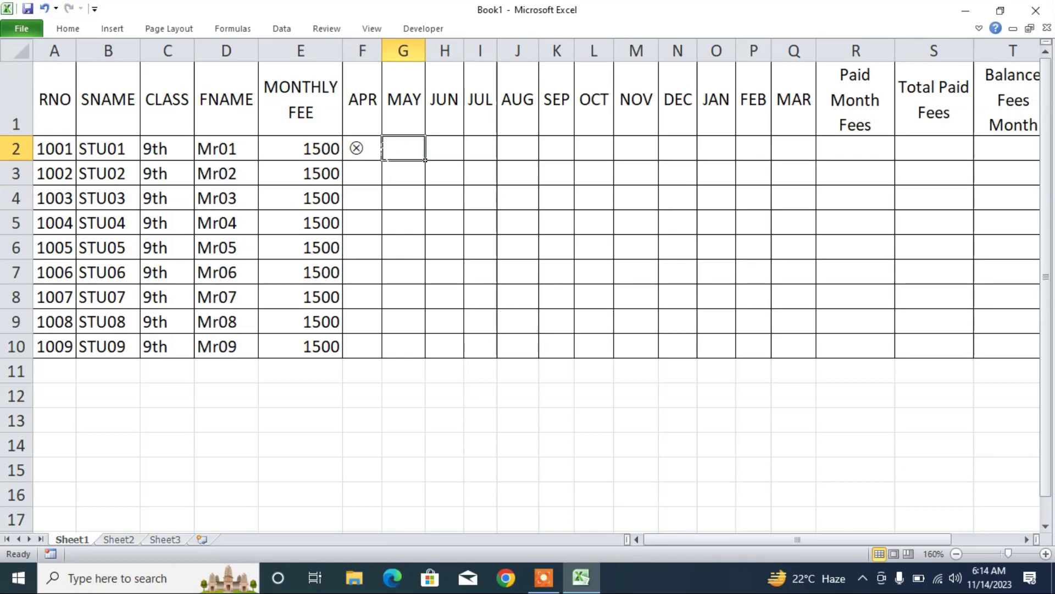
- Copy F2's cross across the whole APR–MAR grid down to Q10
{"action": "left_click", "coordinate": [380, 153]}
{"action": "left_click_drag", "start_coordinate": [381, 159], "coordinate": [817, 356]}
{"action": "left_click", "coordinate": [556, 222]}
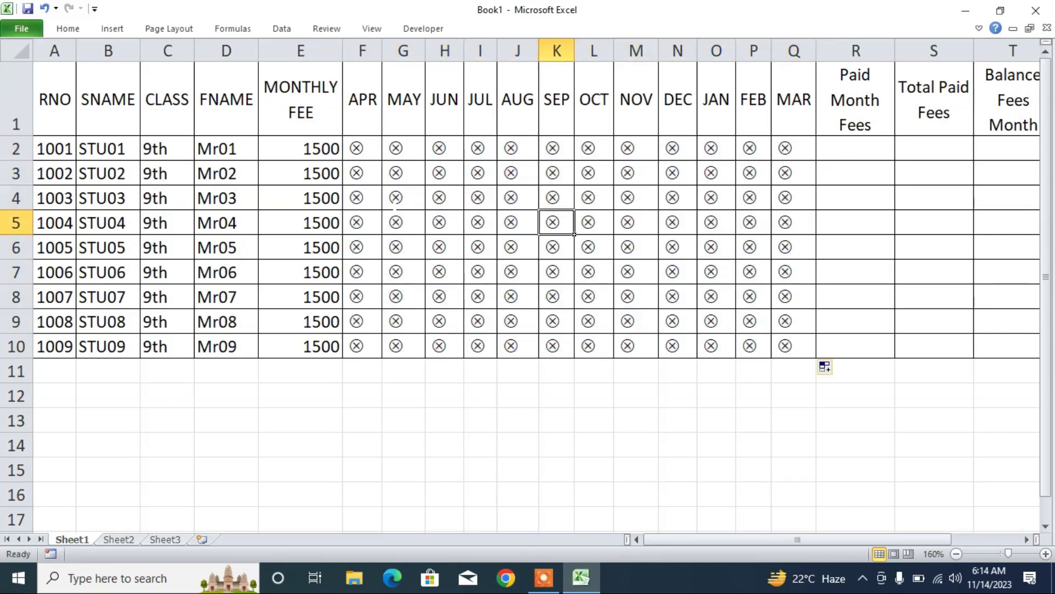
- Enter P in STU03's MAY cell G4 to show a tick
{"action": "left_click", "coordinate": [396, 207]}
{"action": "type", "text": "P"}
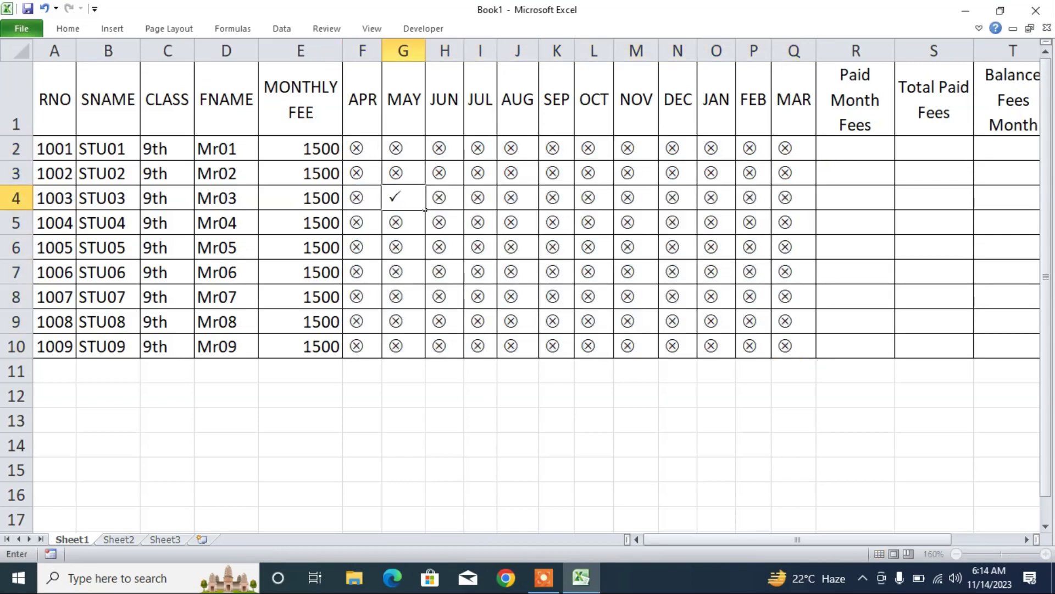
{"action": "key", "text": "Return"}
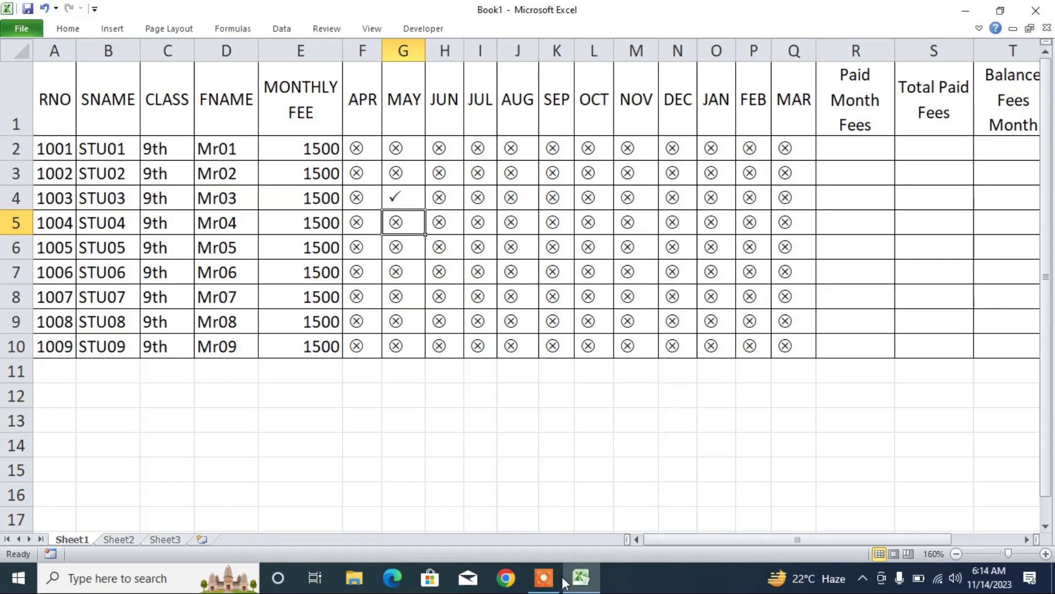
{"action": "left_click", "coordinate": [543, 577]}
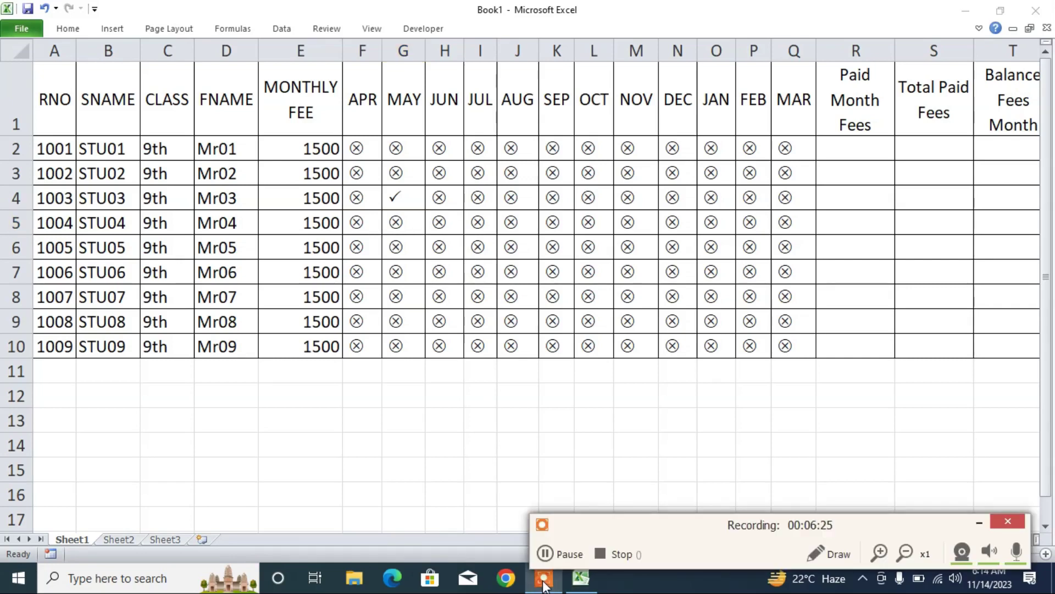
- Enter p in STU02's AUG cell J3 and a P tick in STU03's JUN cell H4, then select F2:Q10
{"action": "left_click", "coordinate": [561, 555]}
{"action": "left_click", "coordinate": [562, 556]}
{"action": "left_click", "coordinate": [455, 202]}
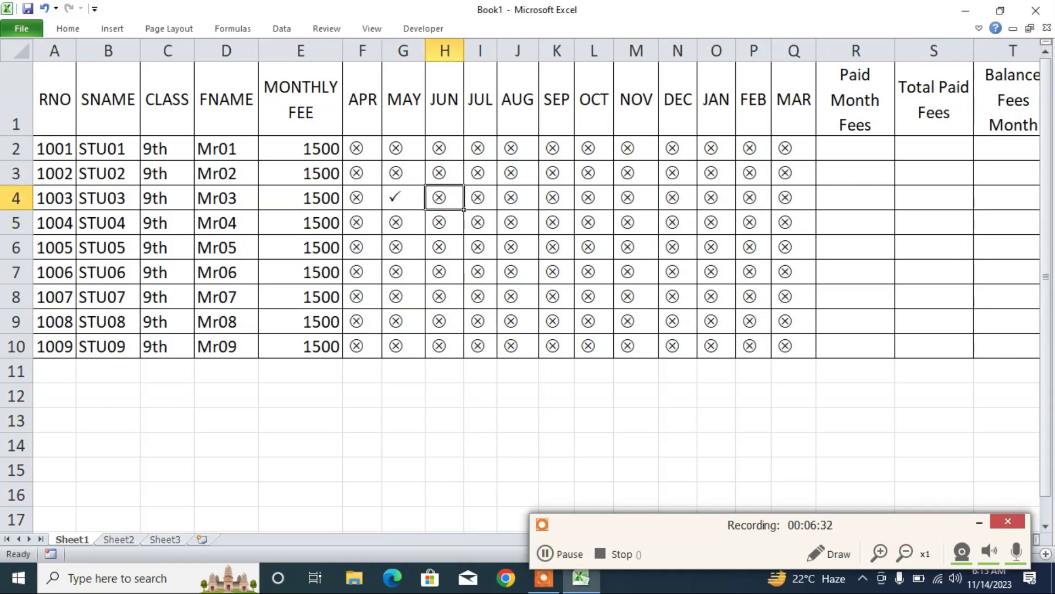
{"action": "type", "text": "u"}
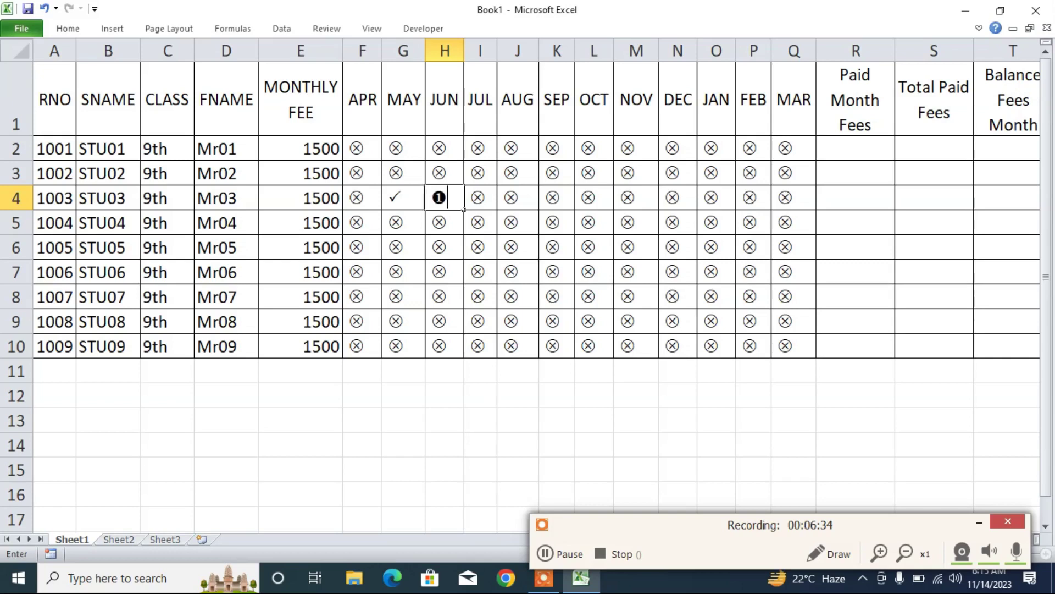
{"action": "key", "text": "Return"}
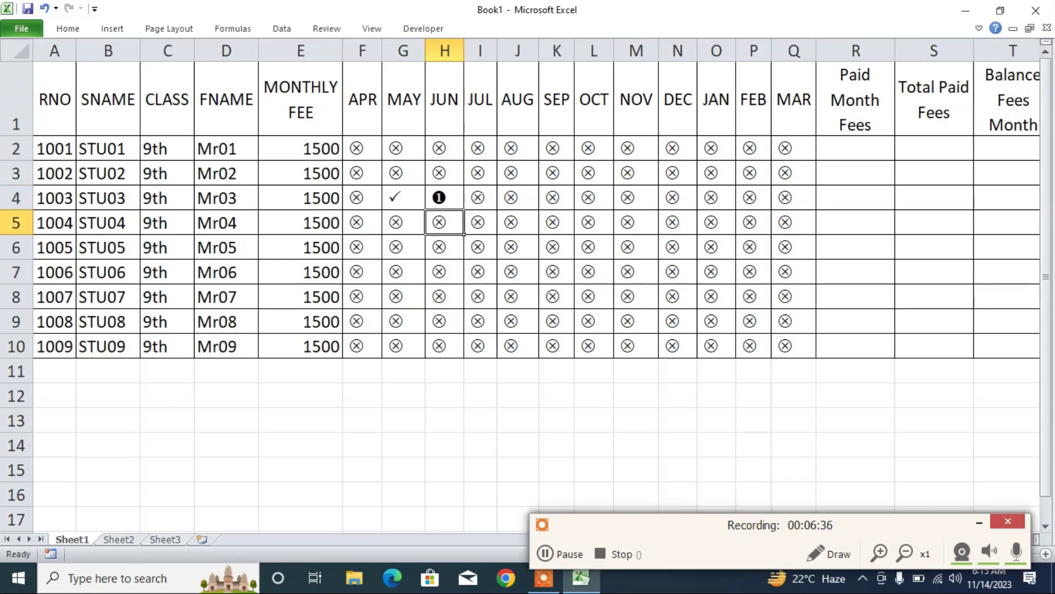
{"action": "left_click", "coordinate": [511, 173]}
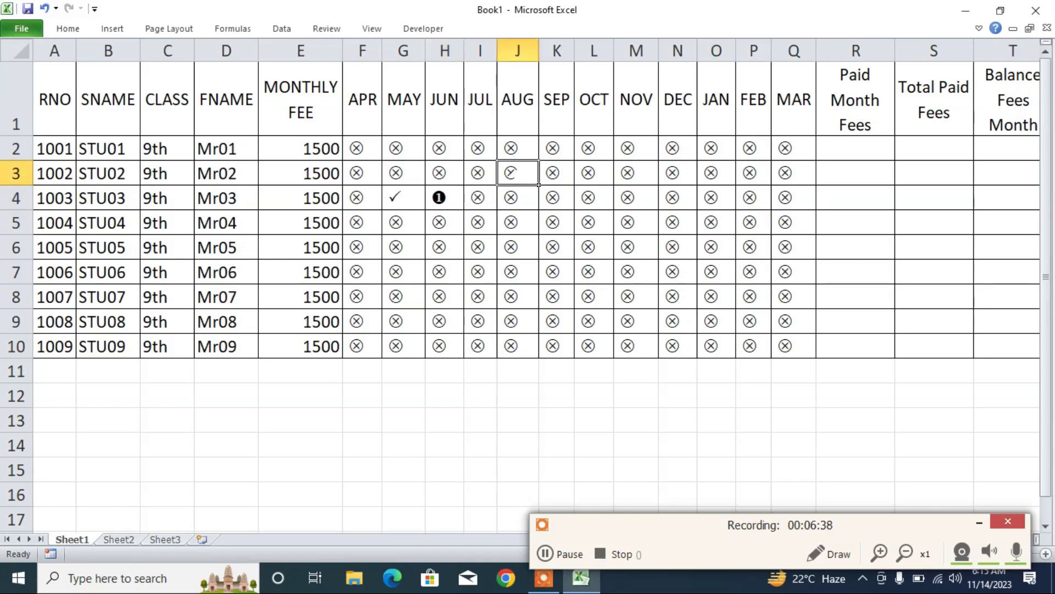
{"action": "type", "text": "p"}
{"action": "key", "text": "Return"}
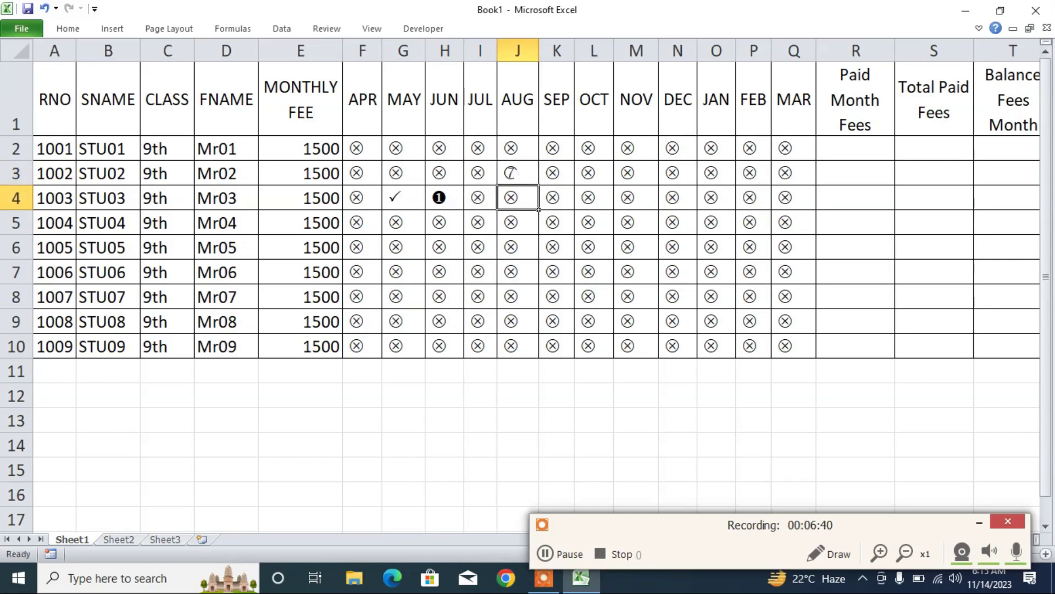
{"action": "left_click", "coordinate": [439, 198]}
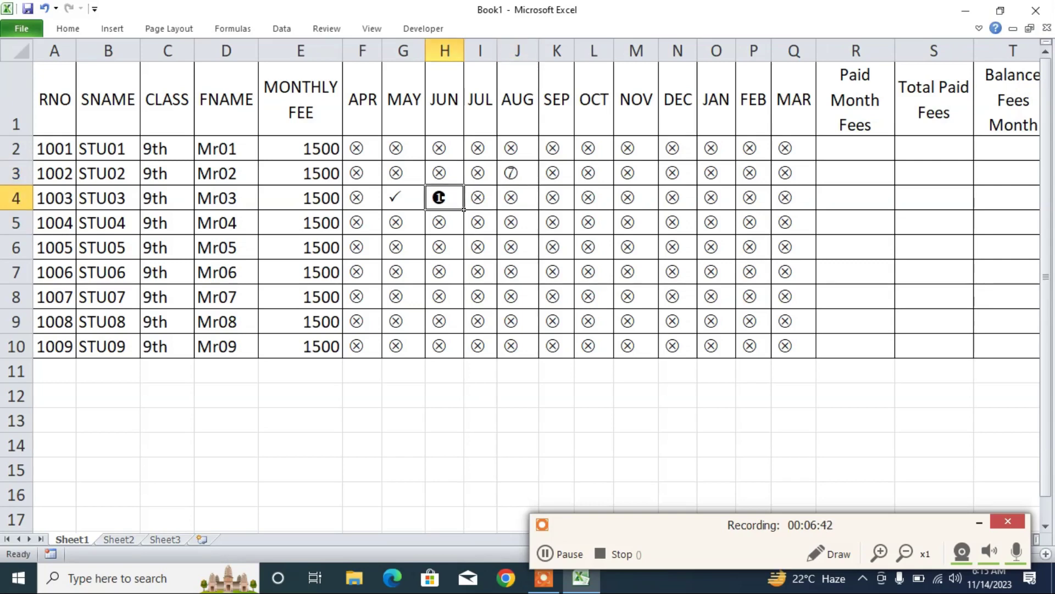
{"action": "type", "text": "P"}
{"action": "key", "text": "Return"}
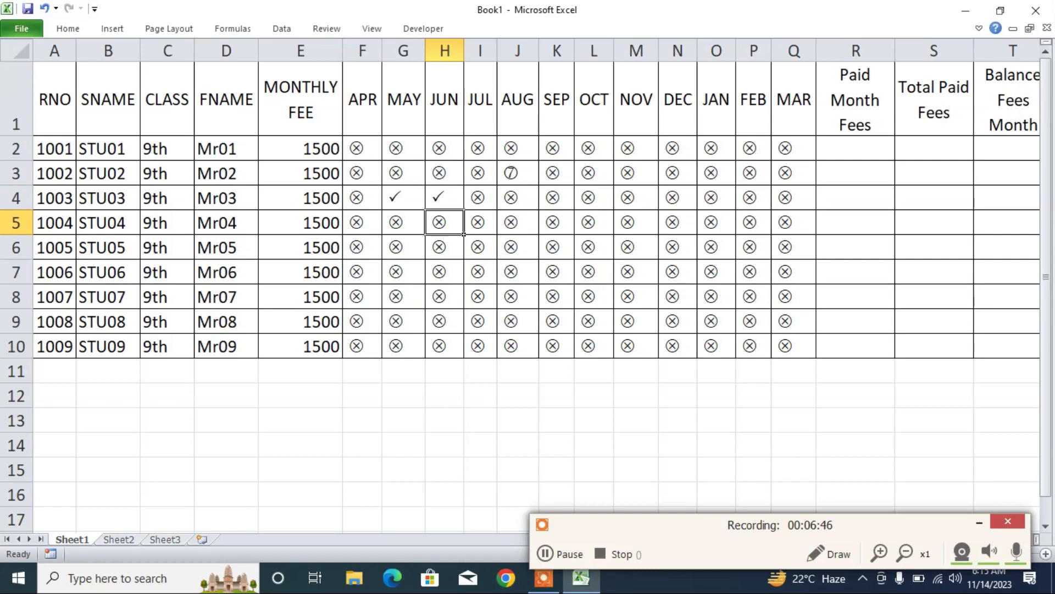
{"action": "left_click_drag", "start_coordinate": [356, 149], "coordinate": [781, 346]}
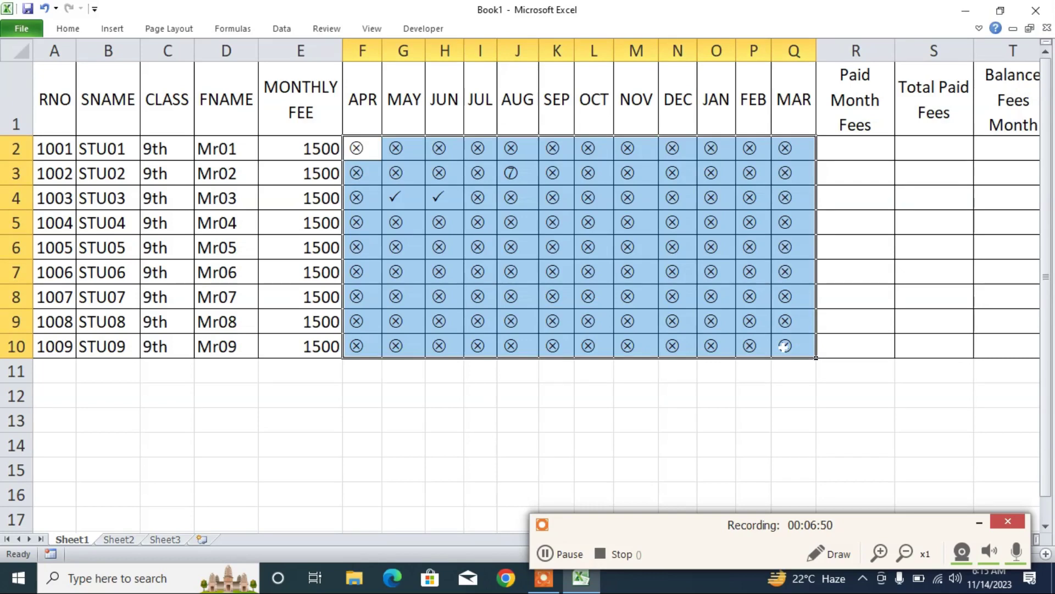
- Clear the month grid F2:Q10 and set its font to Wingdings 2
{"action": "key", "text": "Delete"}
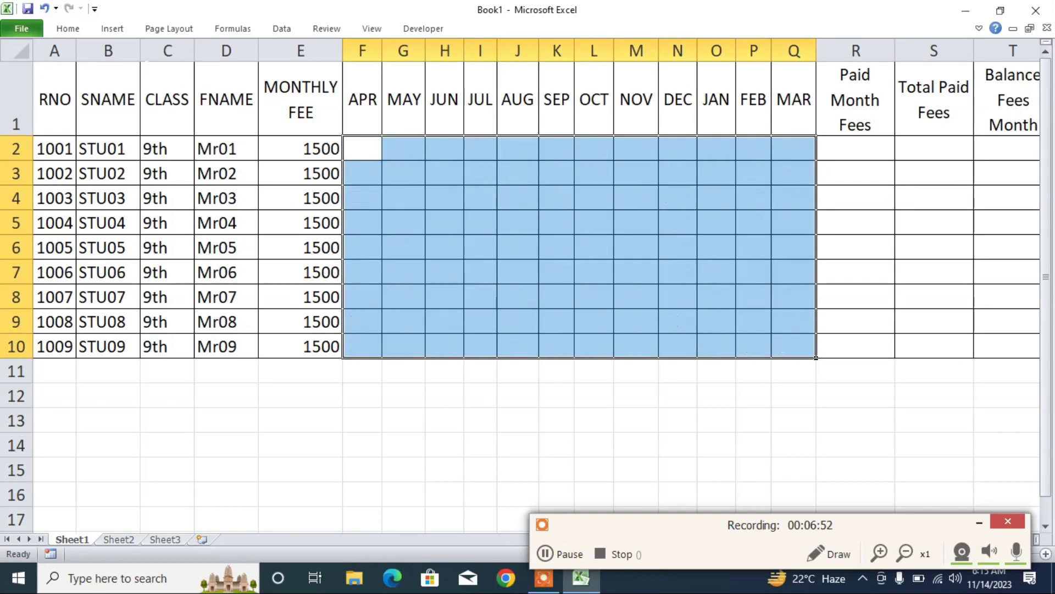
{"action": "left_click", "coordinate": [68, 29]}
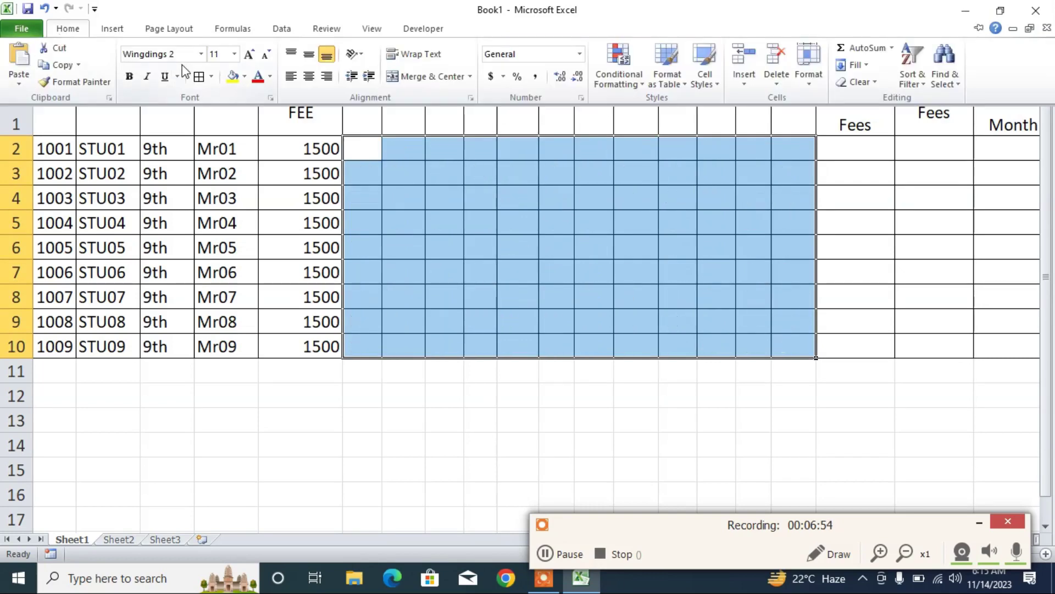
{"action": "left_click", "coordinate": [200, 53]}
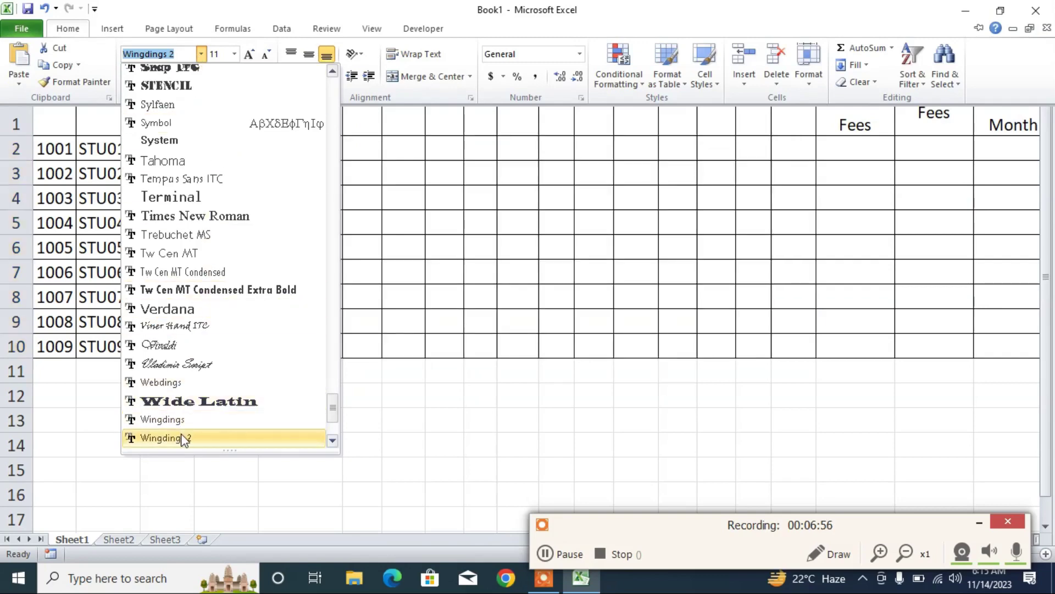
{"action": "left_click", "coordinate": [182, 438]}
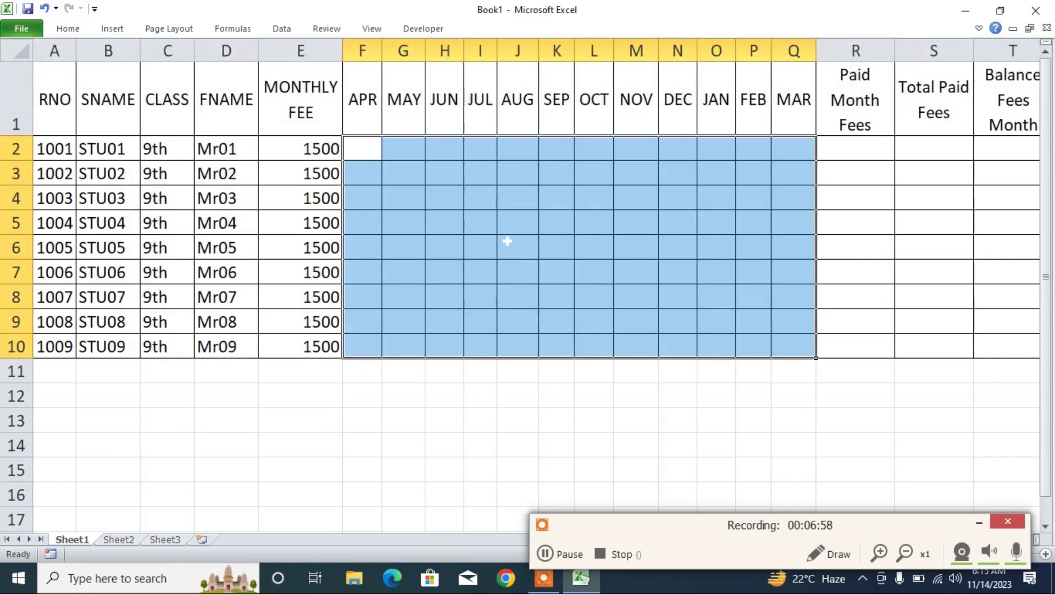
- Test a P entry in I5 and another in K4, then clear H4:K6
{"action": "left_click", "coordinate": [488, 218]}
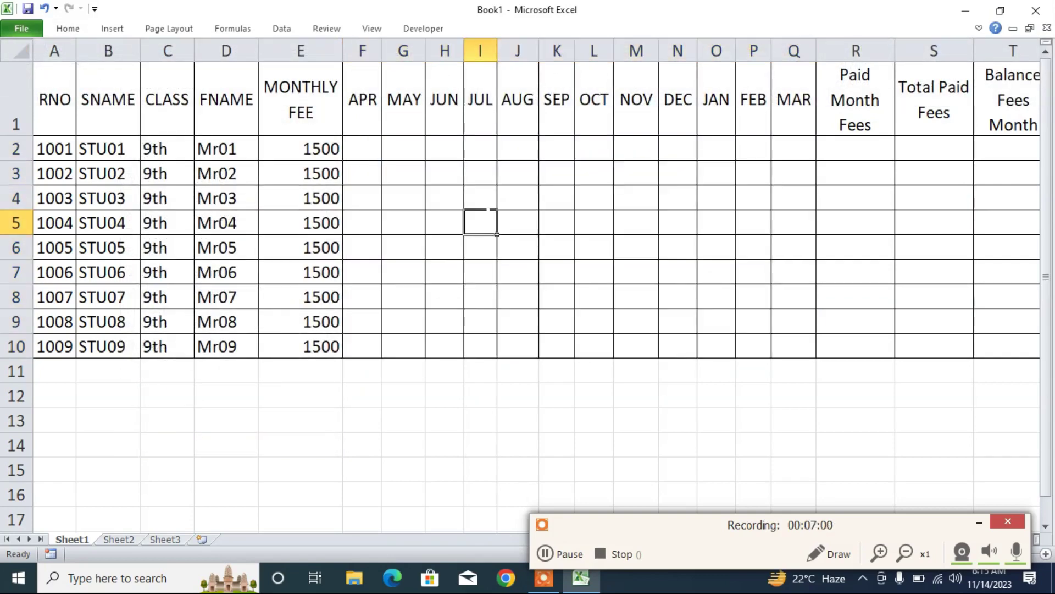
{"action": "type", "text": "P"}
{"action": "key", "text": "Return"}
{"action": "left_click", "coordinate": [557, 198]}
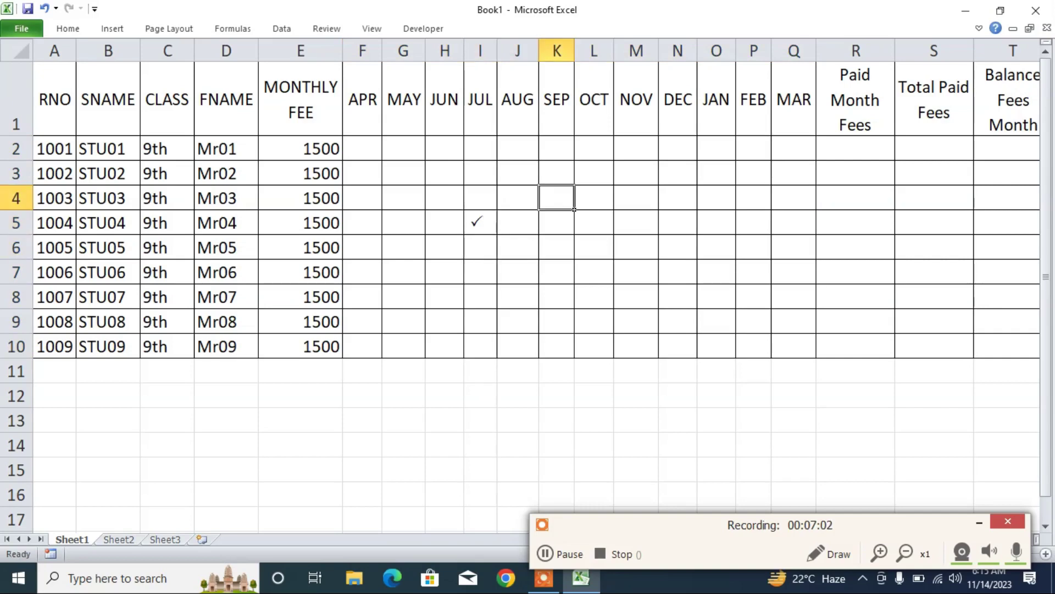
{"action": "key", "text": "Return"}
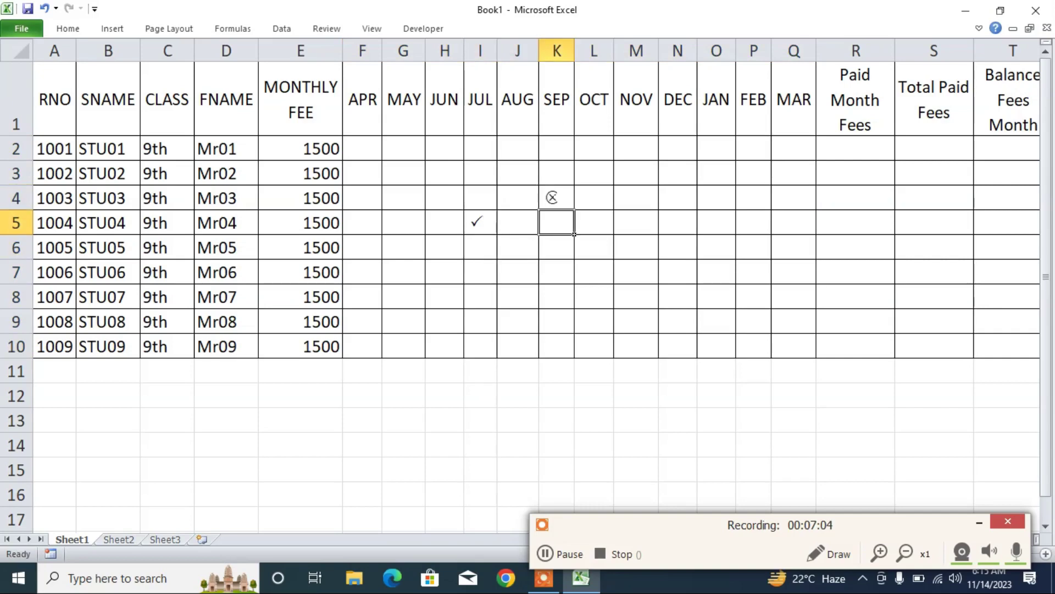
{"action": "left_click_drag", "start_coordinate": [444, 198], "coordinate": [554, 252]}
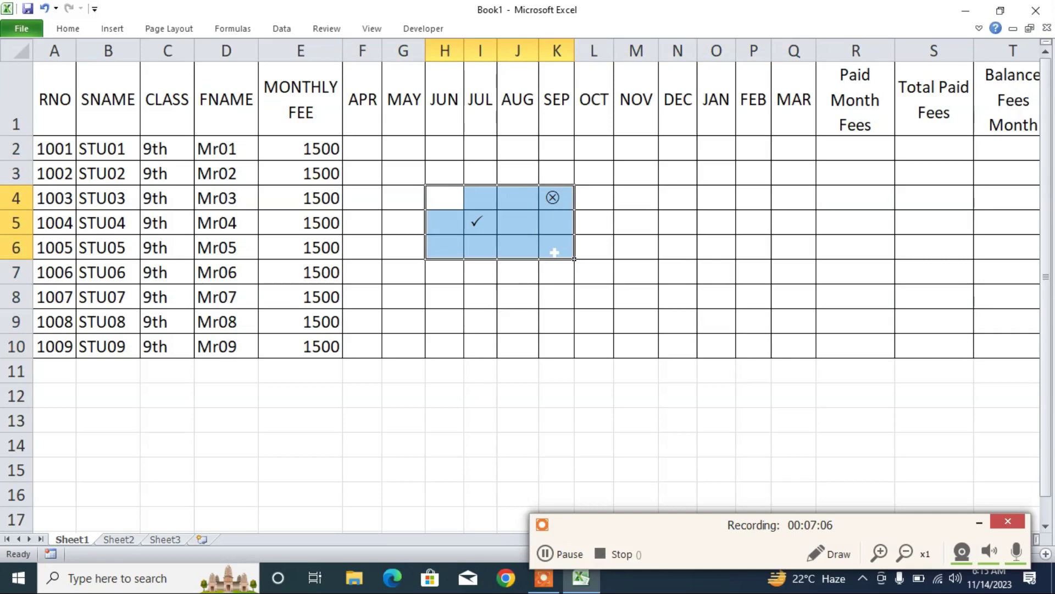
{"action": "key", "text": "Delete"}
- Test z in J4 and O in J5, then clear J4:J5
{"action": "left_click", "coordinate": [510, 199]}
{"action": "type", "text": "z"}
{"action": "left_click", "coordinate": [556, 247]}
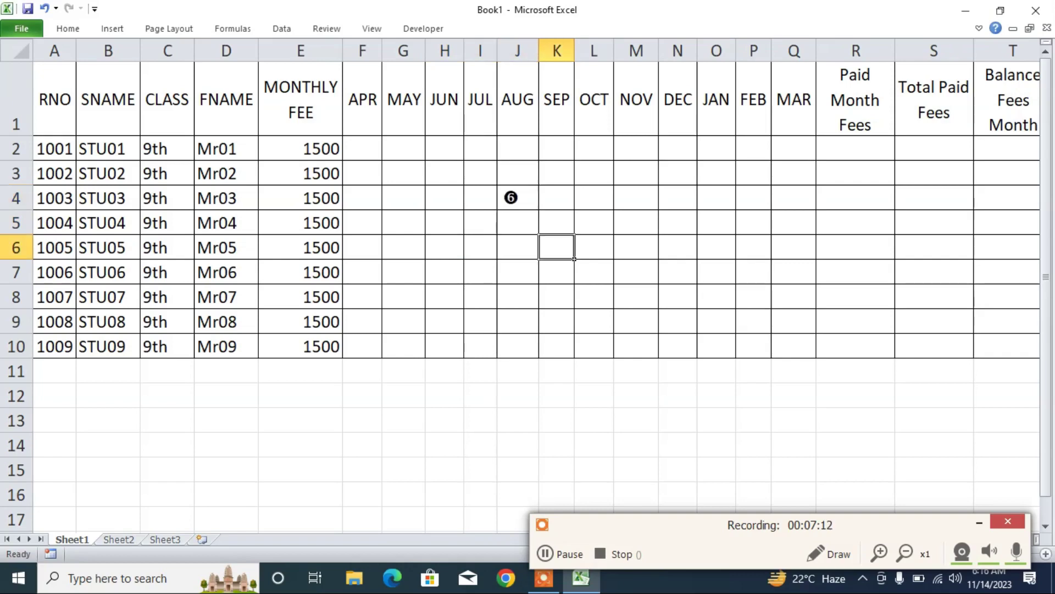
{"action": "left_click", "coordinate": [517, 223]}
{"action": "type", "text": "O"}
{"action": "left_click", "coordinate": [557, 223]}
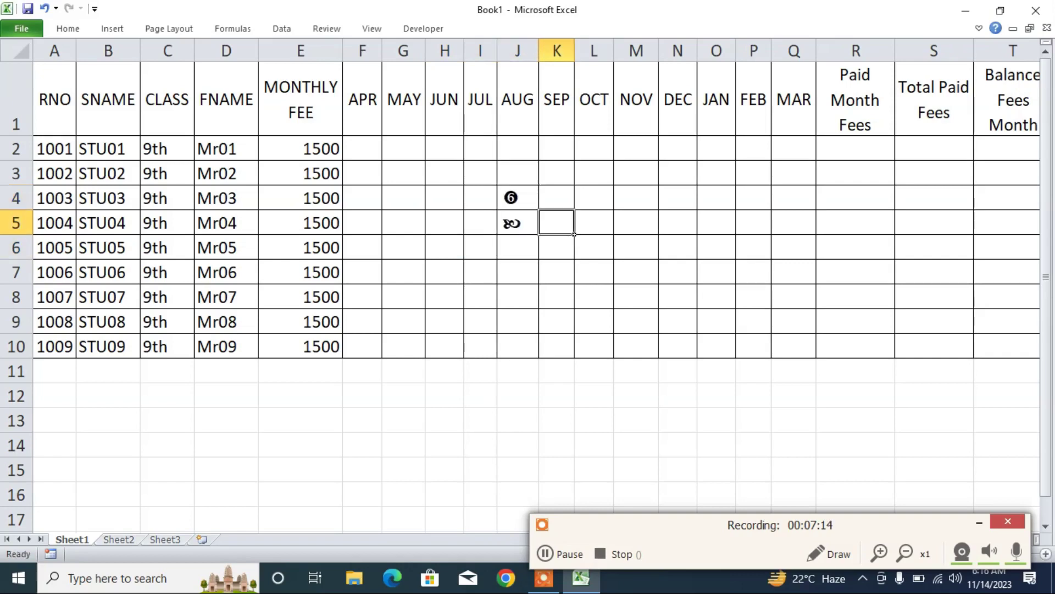
{"action": "left_click_drag", "start_coordinate": [511, 198], "coordinate": [517, 223]}
{"action": "key", "text": "Delete"}
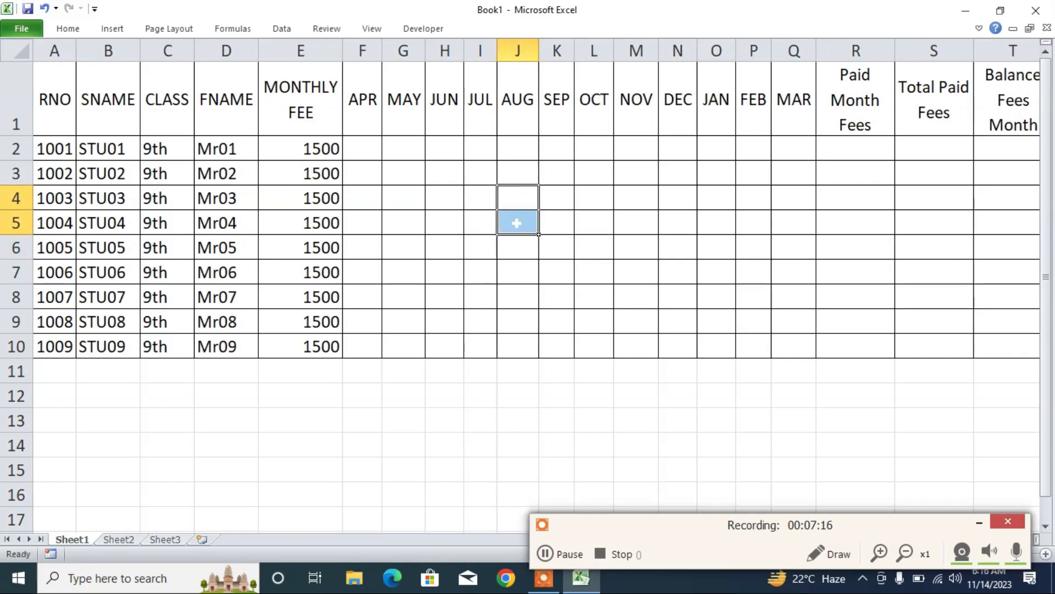
- Add a List data validation with source P,U to the month grid F2:Q10
{"action": "left_click_drag", "start_coordinate": [363, 149], "coordinate": [812, 355]}
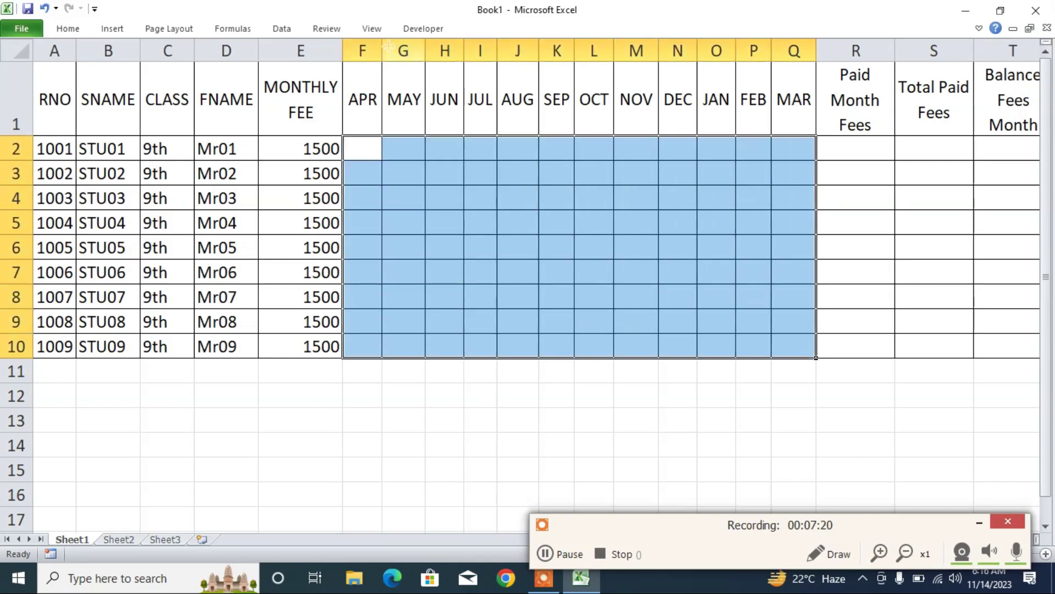
{"action": "left_click", "coordinate": [281, 28]}
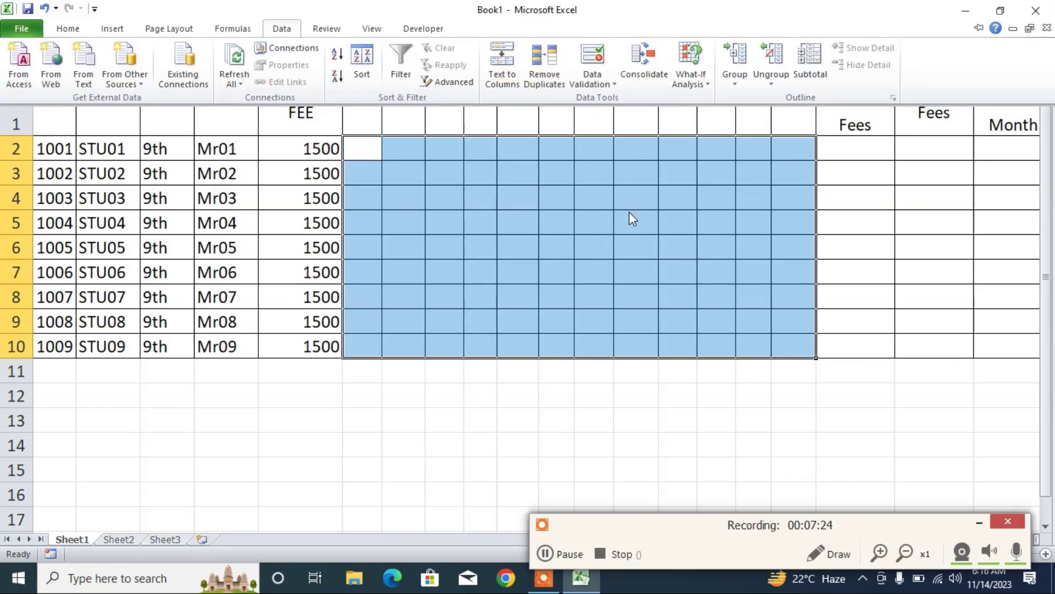
{"action": "left_click", "coordinate": [613, 86]}
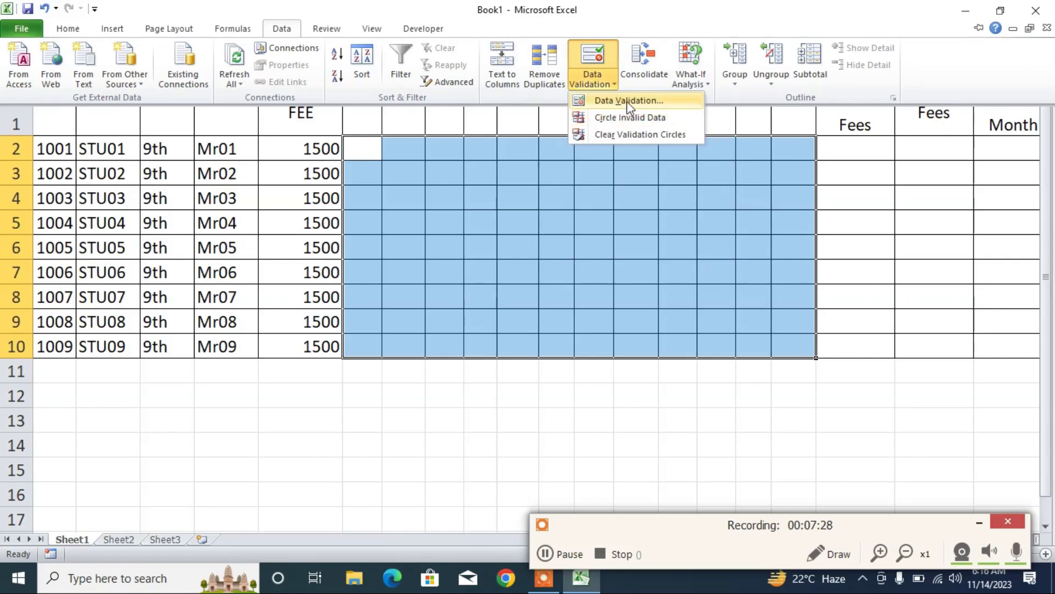
{"action": "left_click", "coordinate": [630, 102]}
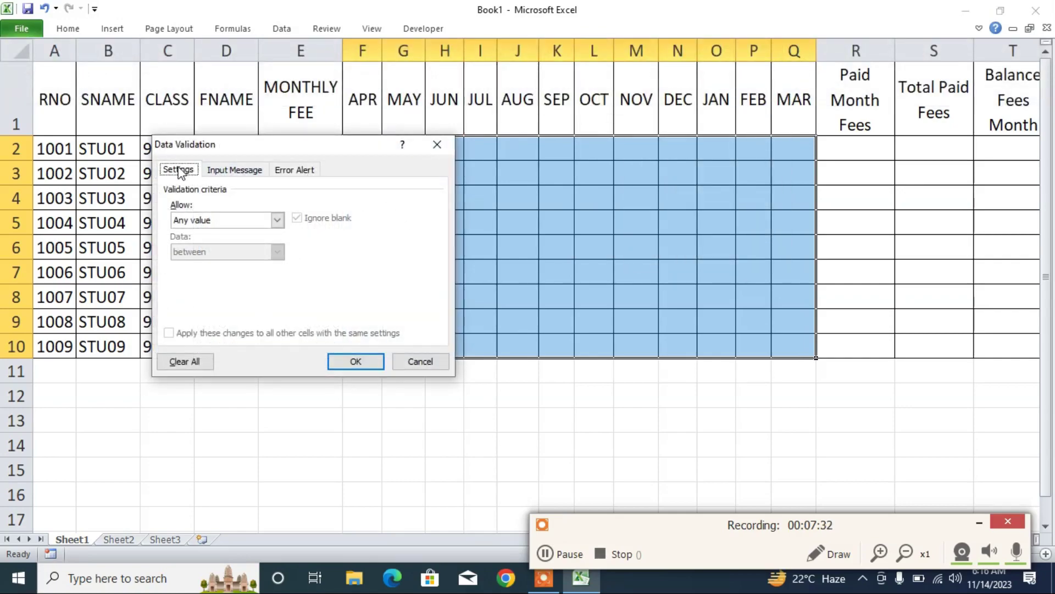
{"action": "left_click", "coordinate": [207, 220]}
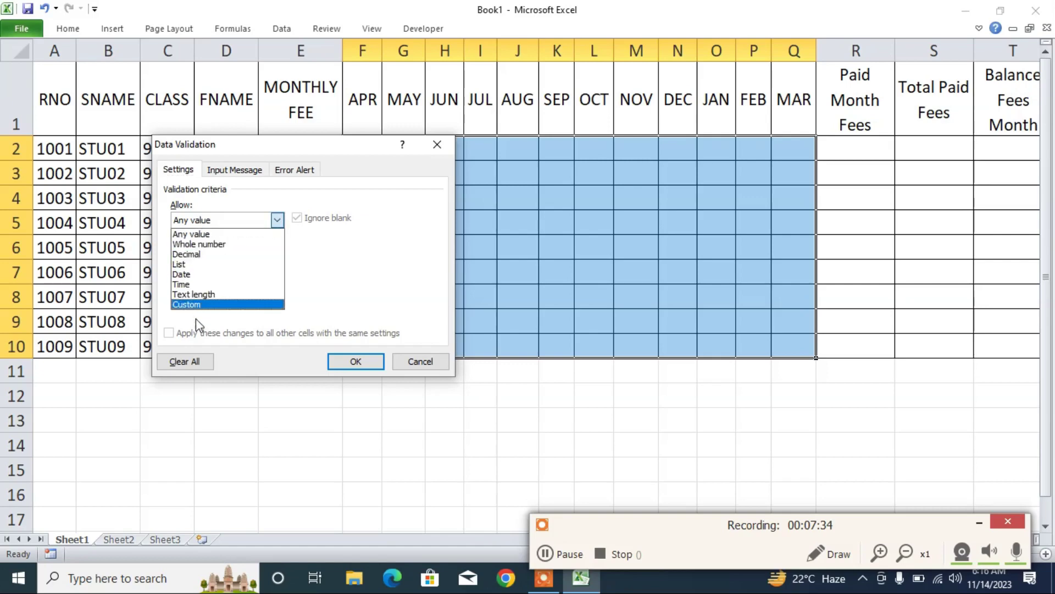
{"action": "left_click", "coordinate": [201, 265]}
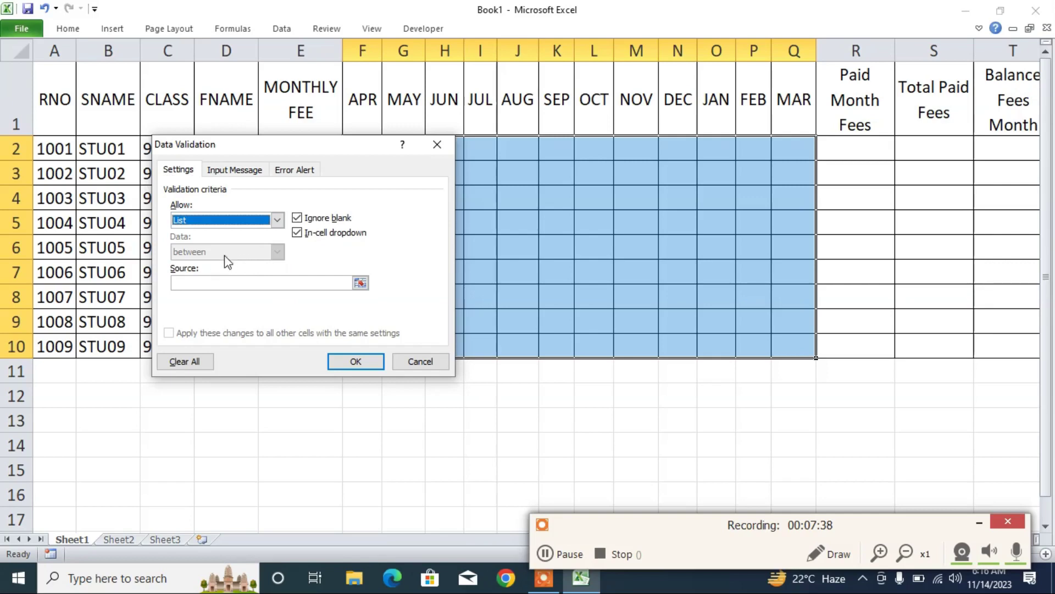
{"action": "left_click_drag", "start_coordinate": [242, 152], "coordinate": [245, 118]}
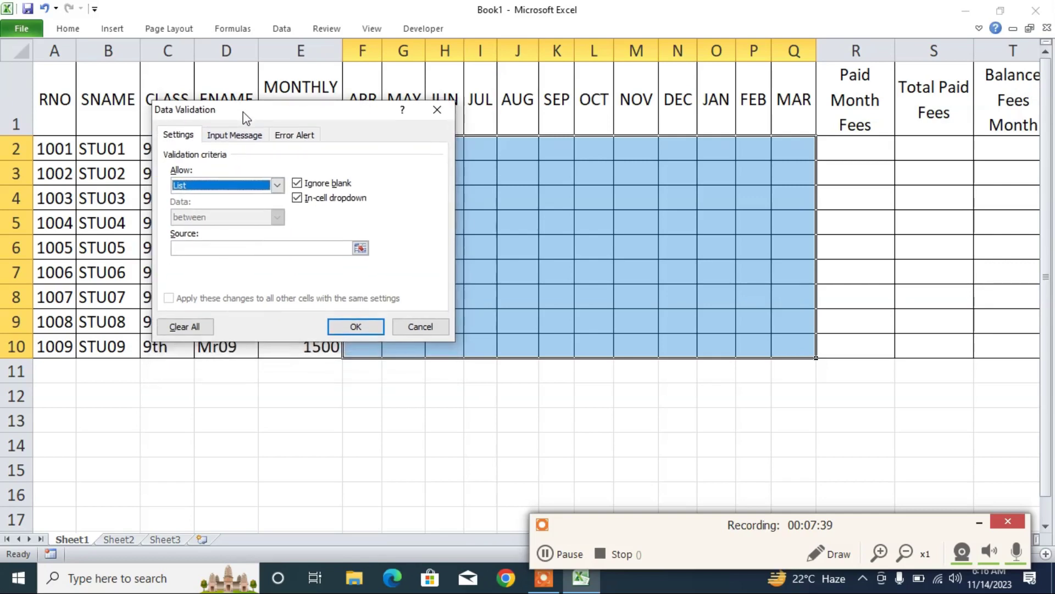
{"action": "left_click", "coordinate": [250, 249]}
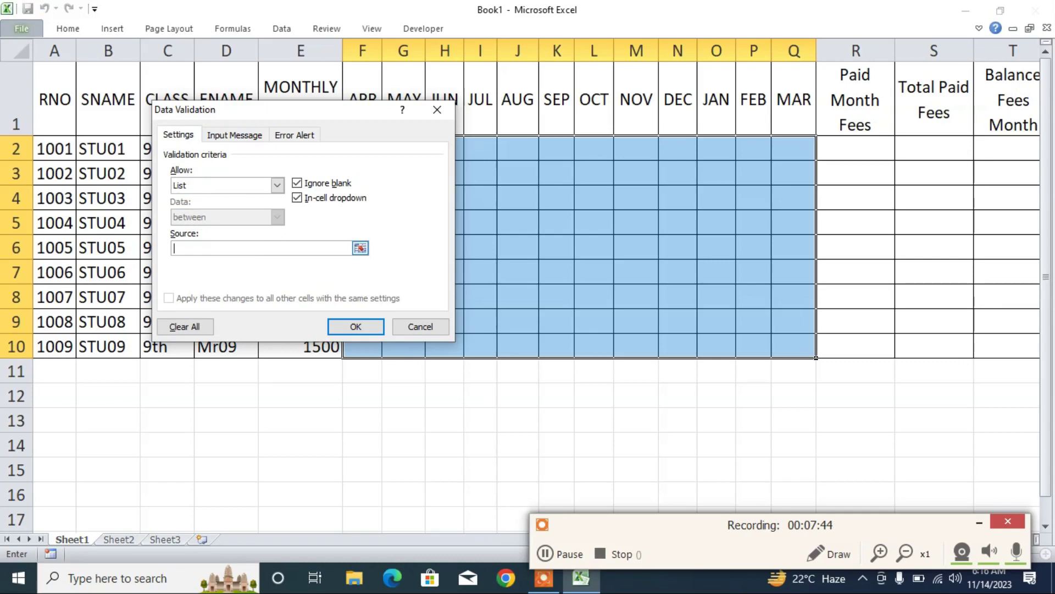
{"action": "type", "text": "P,U"}
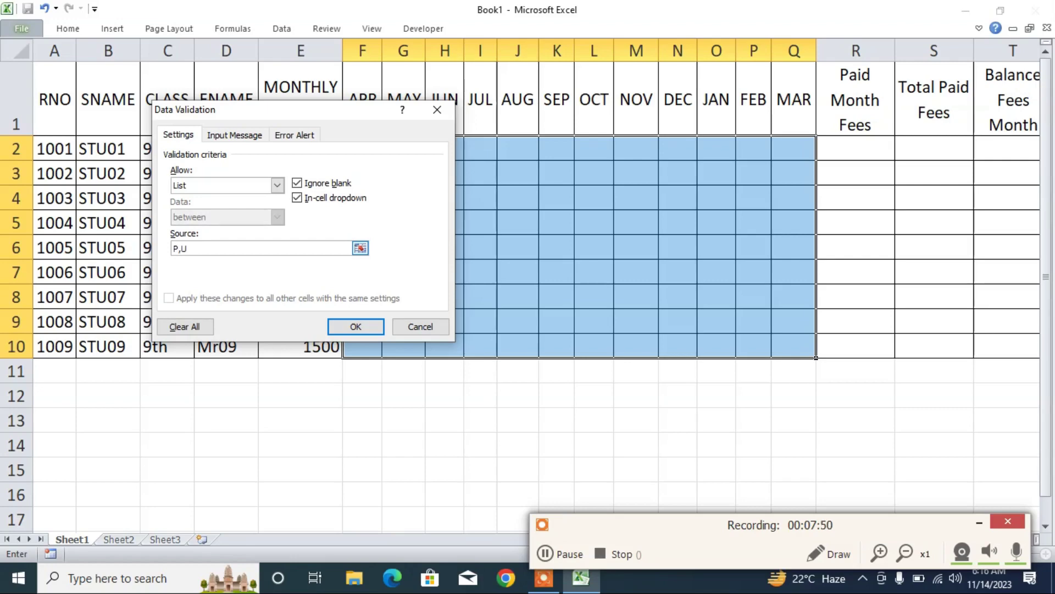
{"action": "left_click", "coordinate": [344, 324]}
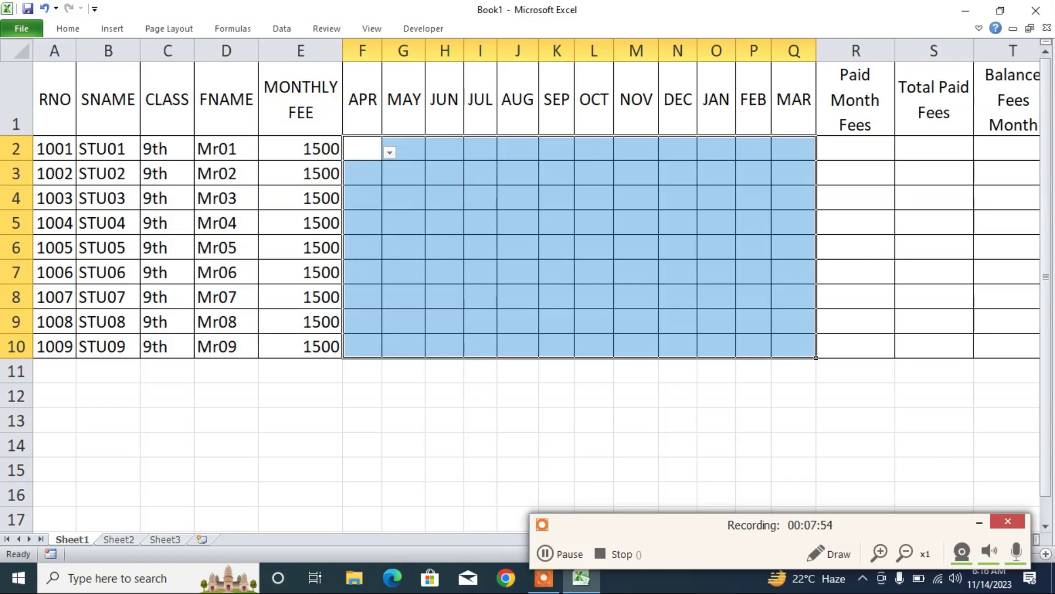
{"action": "left_click", "coordinate": [378, 156]}
{"action": "left_click", "coordinate": [389, 153]}
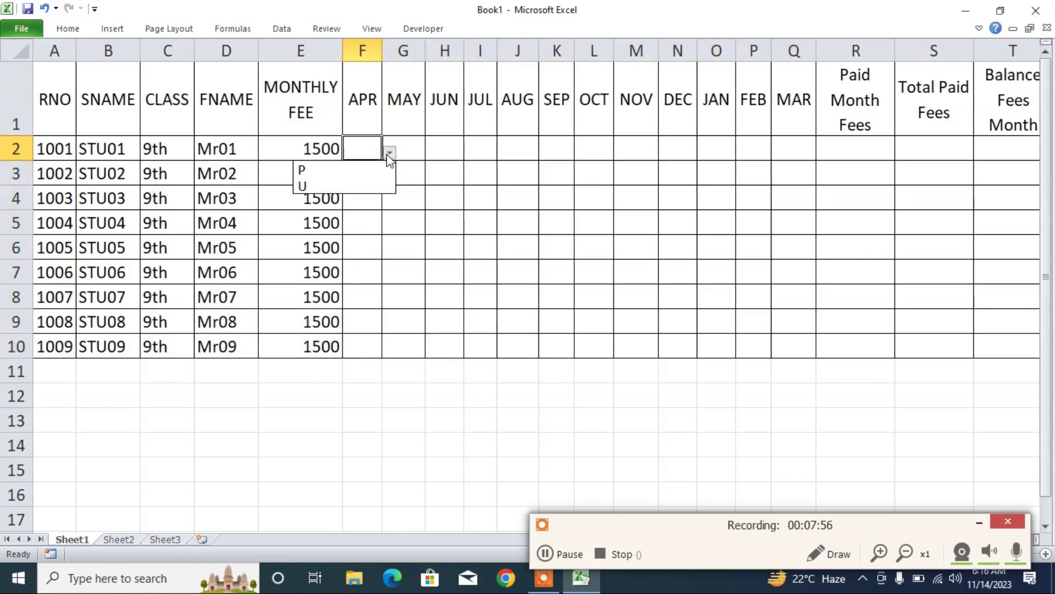
{"action": "left_click", "coordinate": [353, 170]}
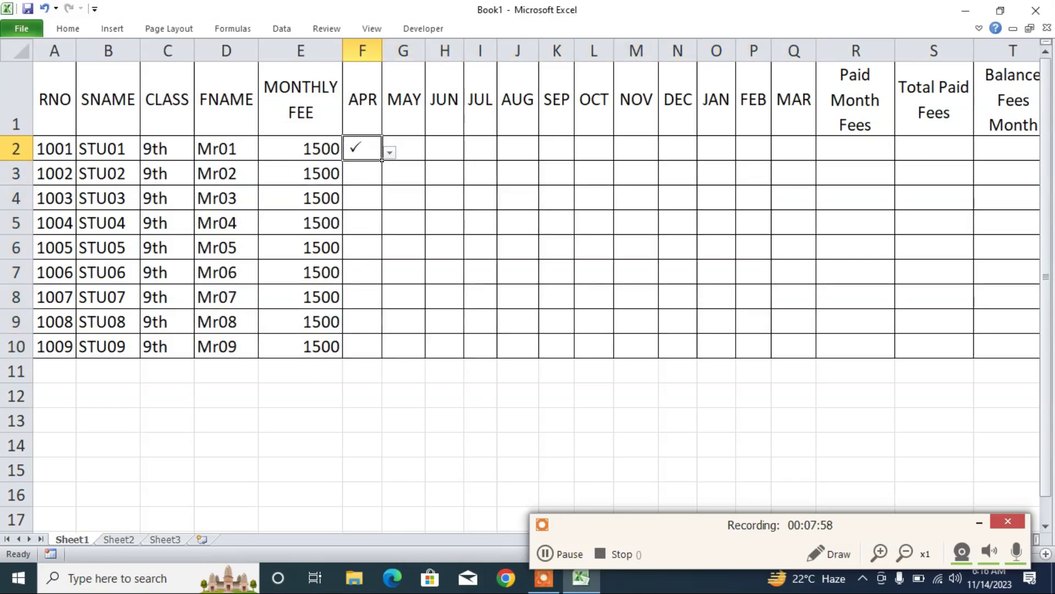
{"action": "key", "text": "Return"}
{"action": "left_click", "coordinate": [373, 154]}
{"action": "left_click", "coordinate": [390, 152]}
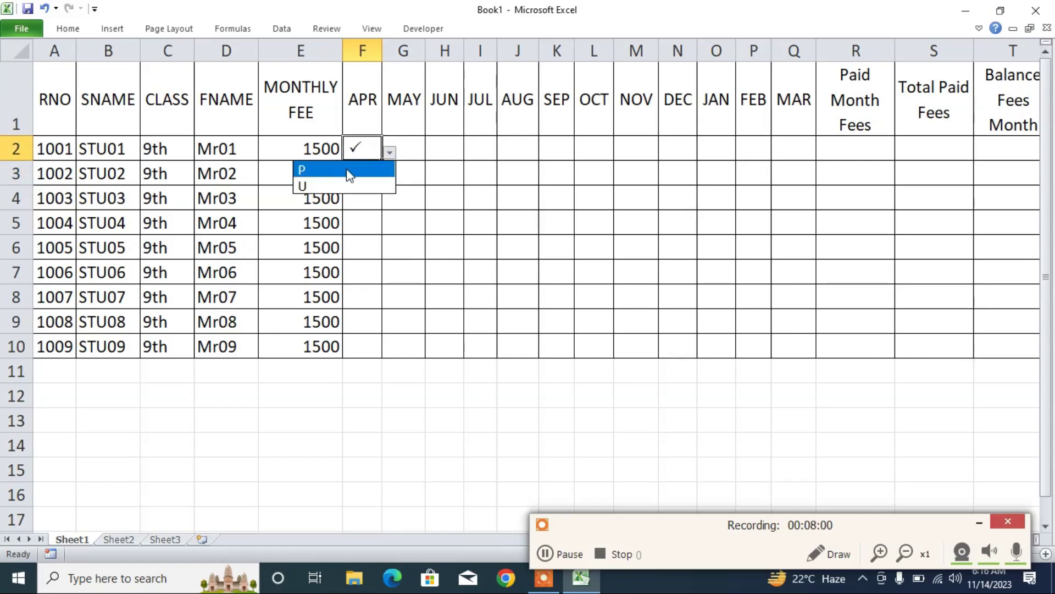
{"action": "left_click", "coordinate": [352, 179]}
{"action": "left_click_drag", "start_coordinate": [382, 160], "coordinate": [819, 358]}
{"action": "left_click", "coordinate": [549, 203]}
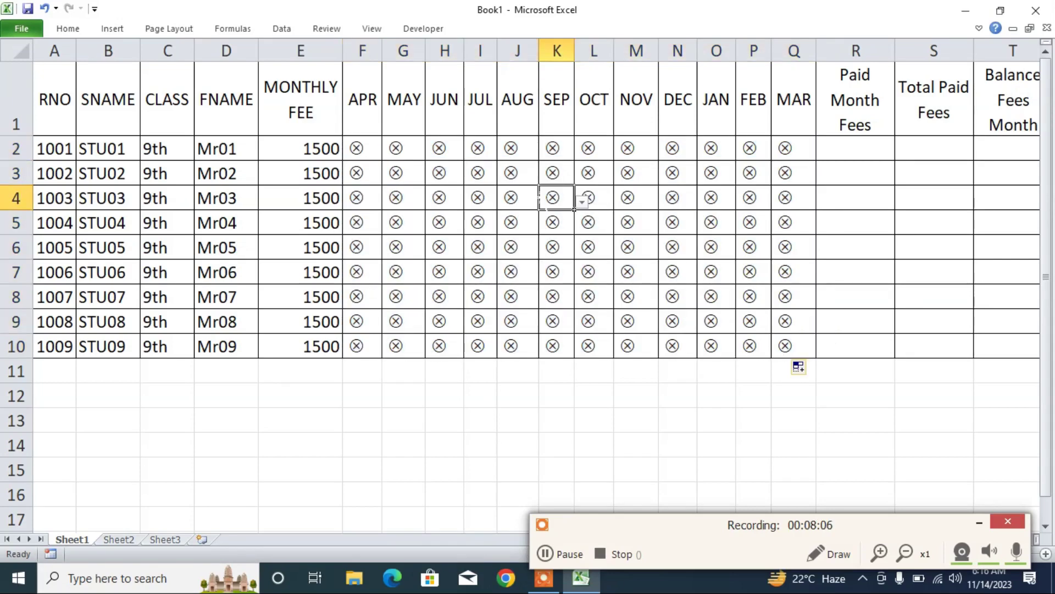
{"action": "type", "text": "P"}
{"action": "key", "text": "Return"}
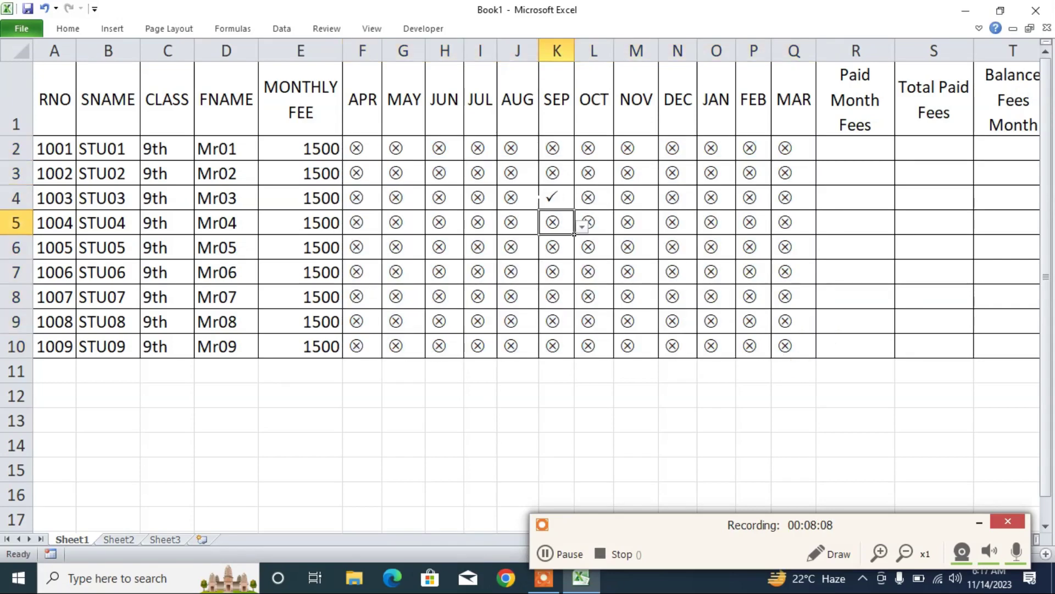
{"action": "left_click", "coordinate": [536, 254]}
{"action": "type", "text": "p"}
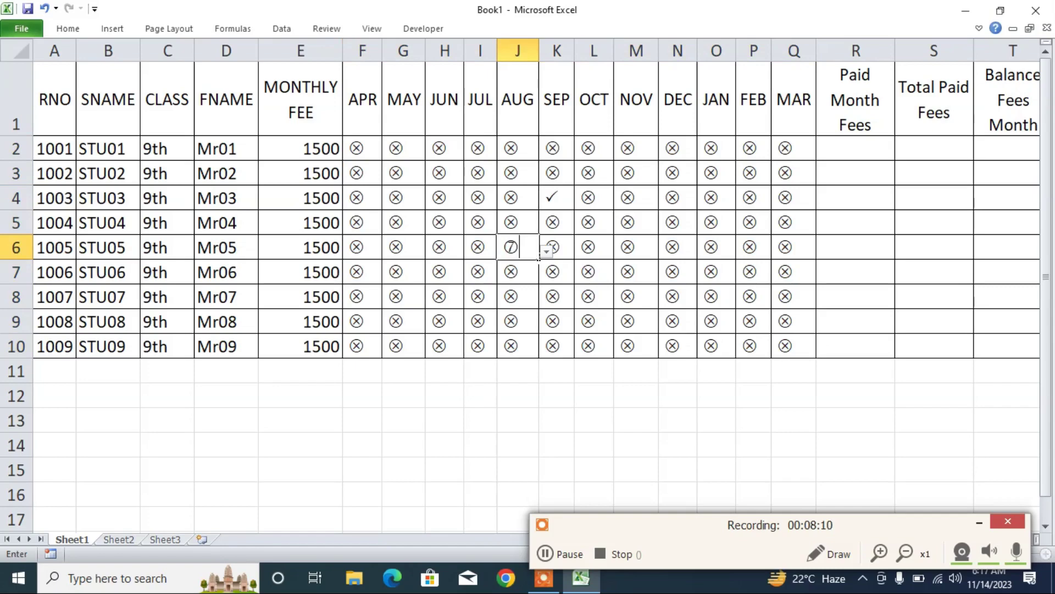
{"action": "key", "text": "Return"}
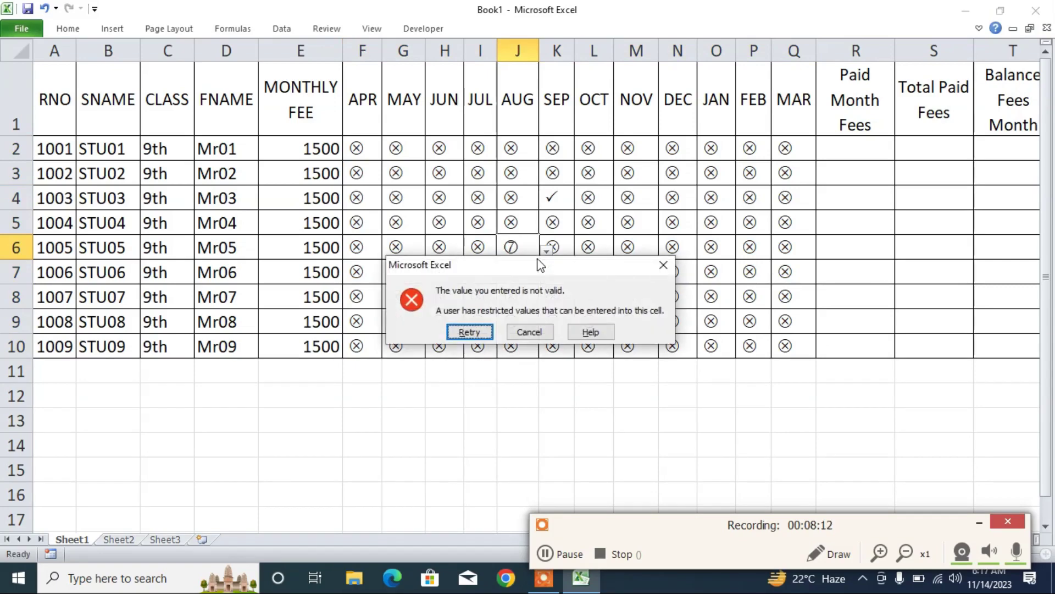
{"action": "left_click", "coordinate": [527, 332]}
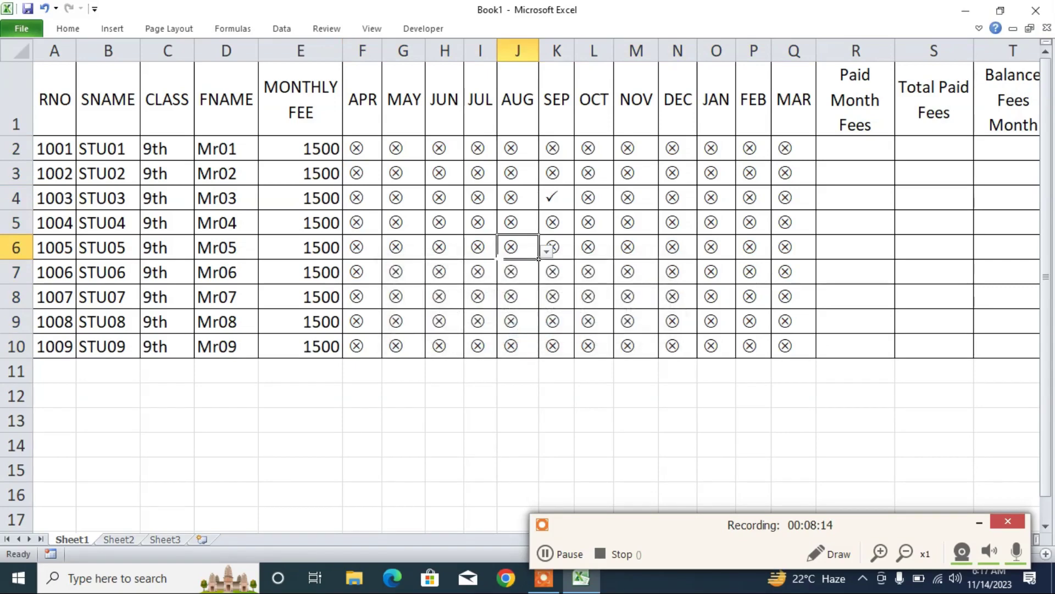
{"action": "left_click", "coordinate": [423, 207]}
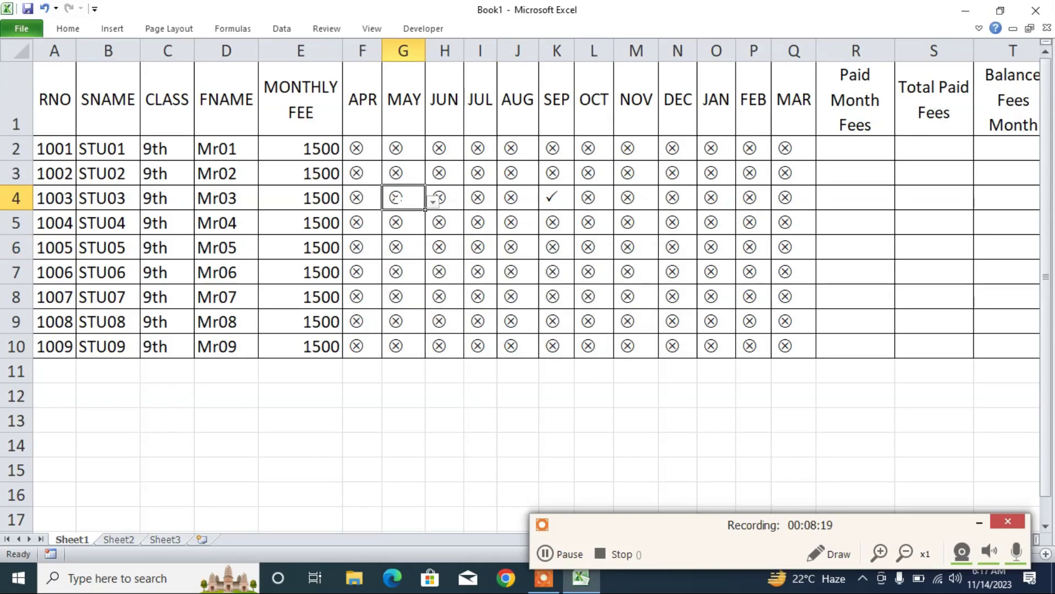
{"action": "type", "text": "p"}
{"action": "key", "text": "Return"}
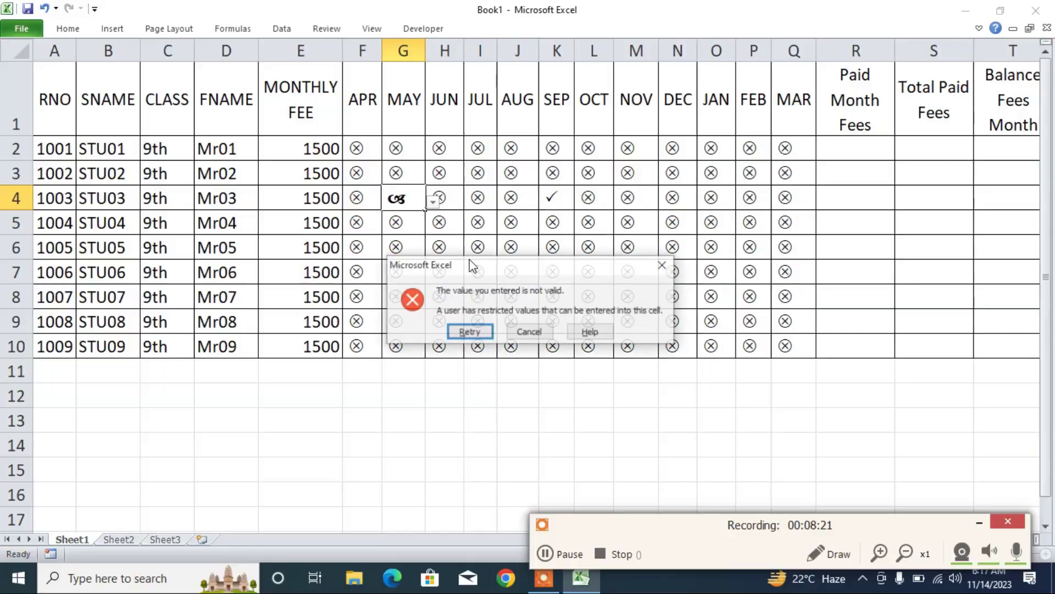
{"action": "key", "text": "Return"}
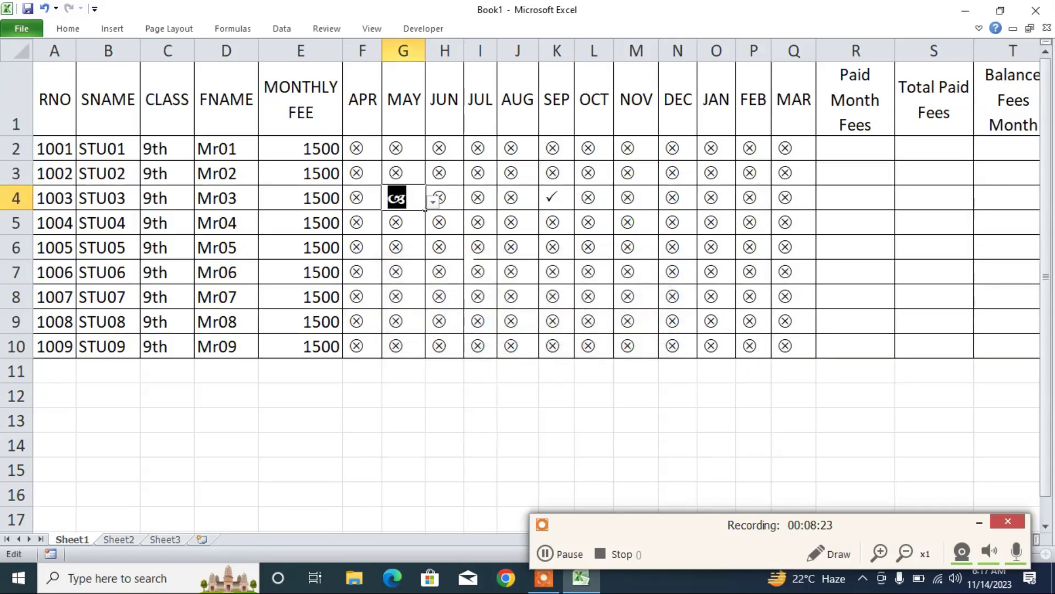
{"action": "key", "text": "Right"}
{"action": "key", "text": "Return"}
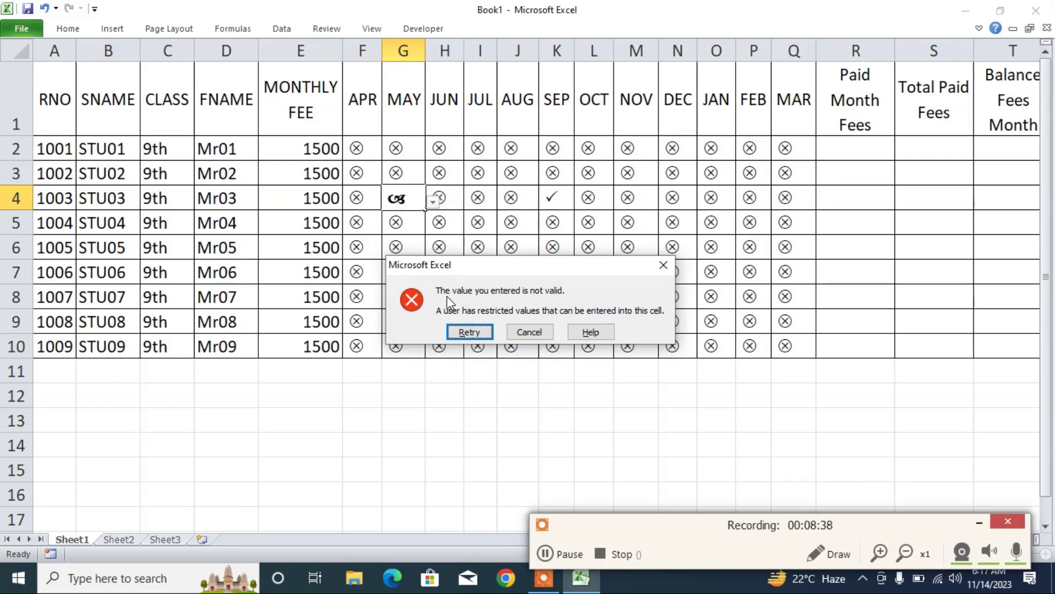
{"action": "left_click", "coordinate": [508, 331]}
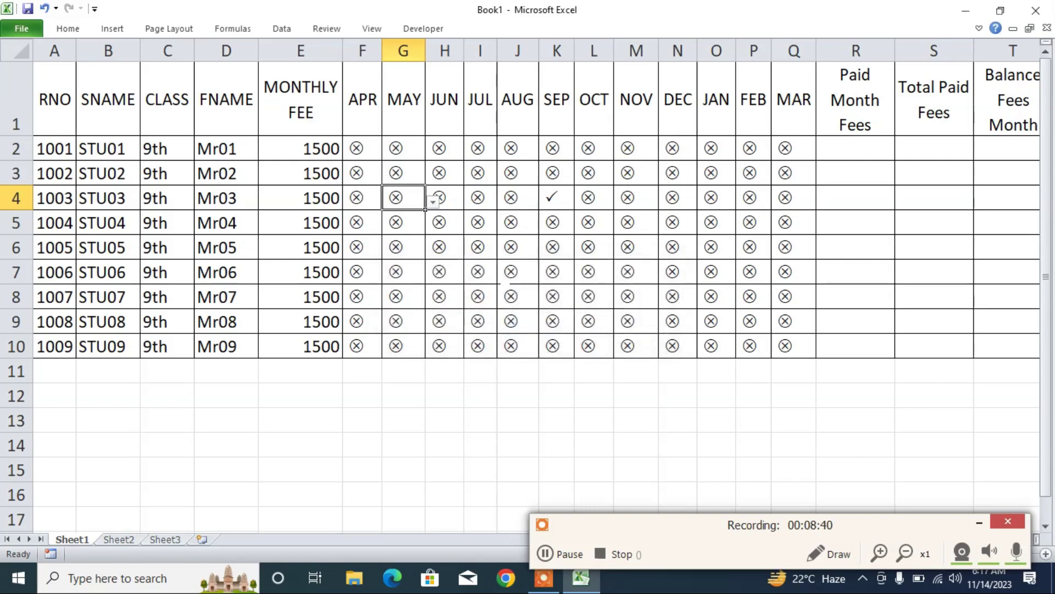
{"action": "left_click", "coordinate": [478, 222]}
- Reopen Data Validation for F2:Q10 and check the P,U list source
{"action": "left_click_drag", "start_coordinate": [356, 149], "coordinate": [792, 346]}
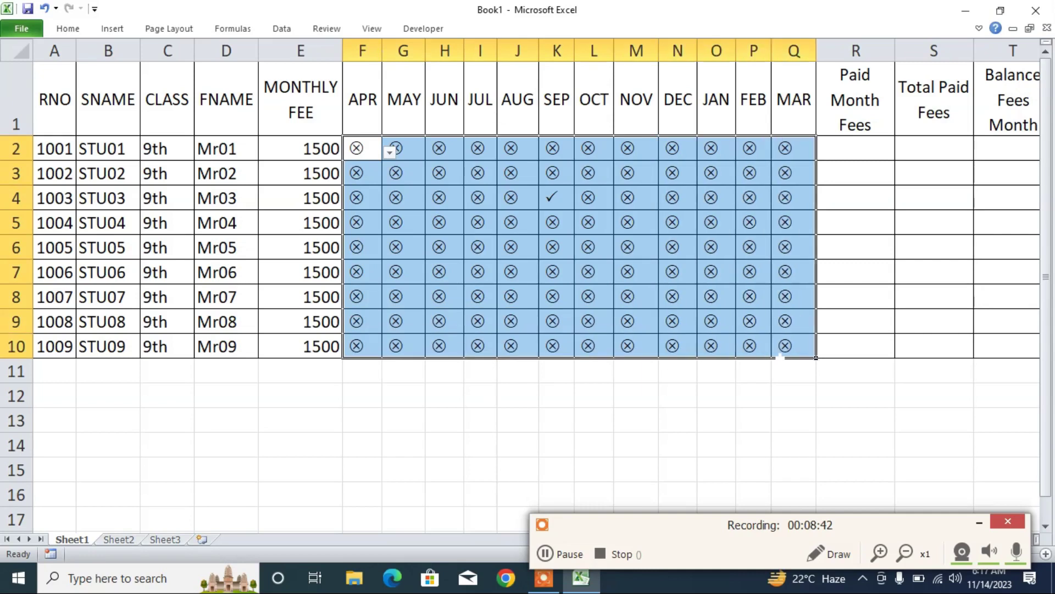
{"action": "left_click", "coordinate": [280, 28]}
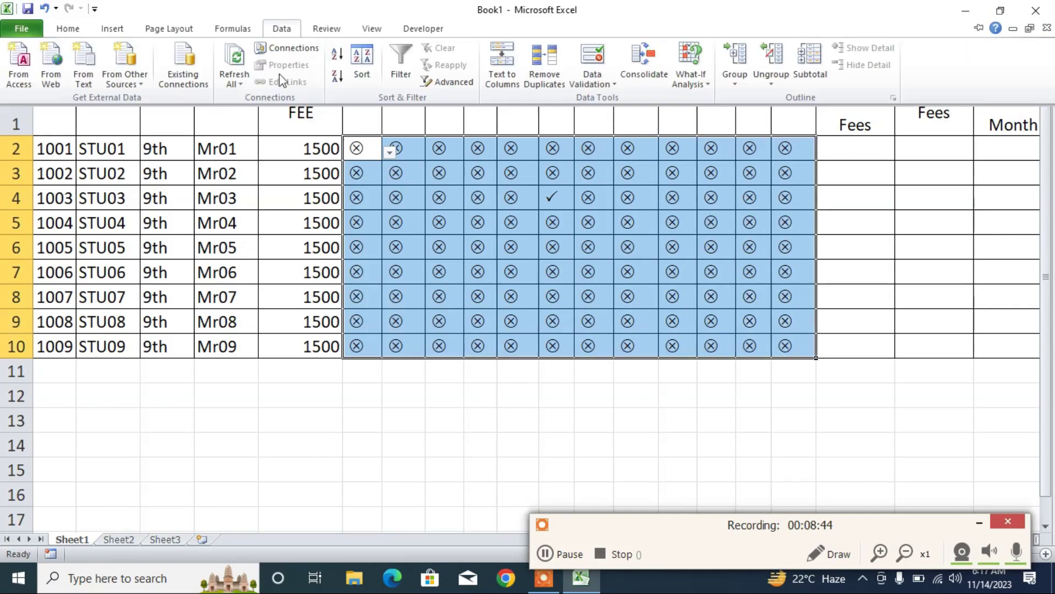
{"action": "left_click", "coordinate": [604, 83]}
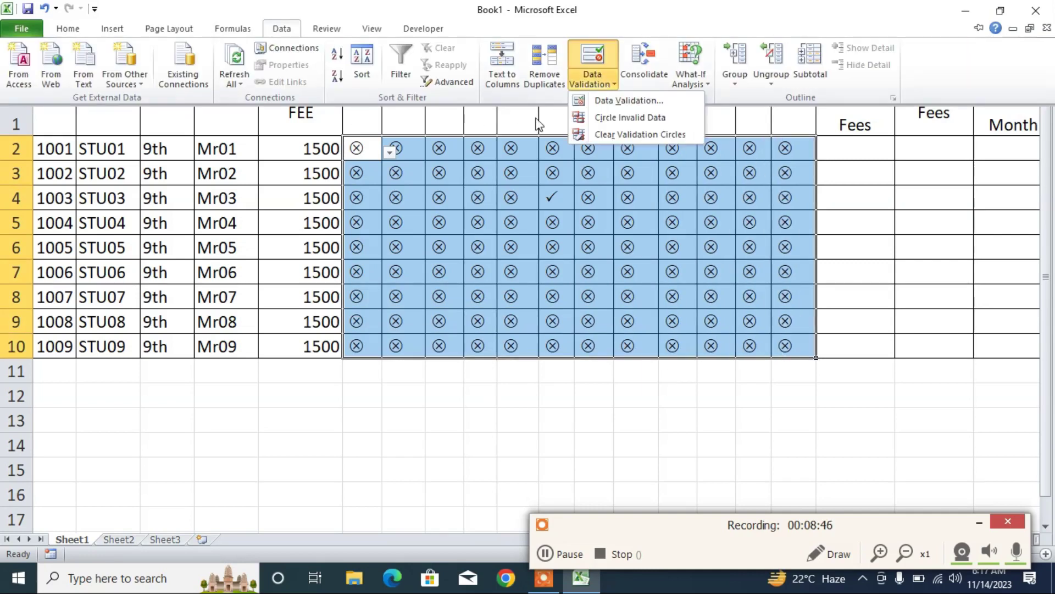
{"action": "left_click", "coordinate": [629, 101]}
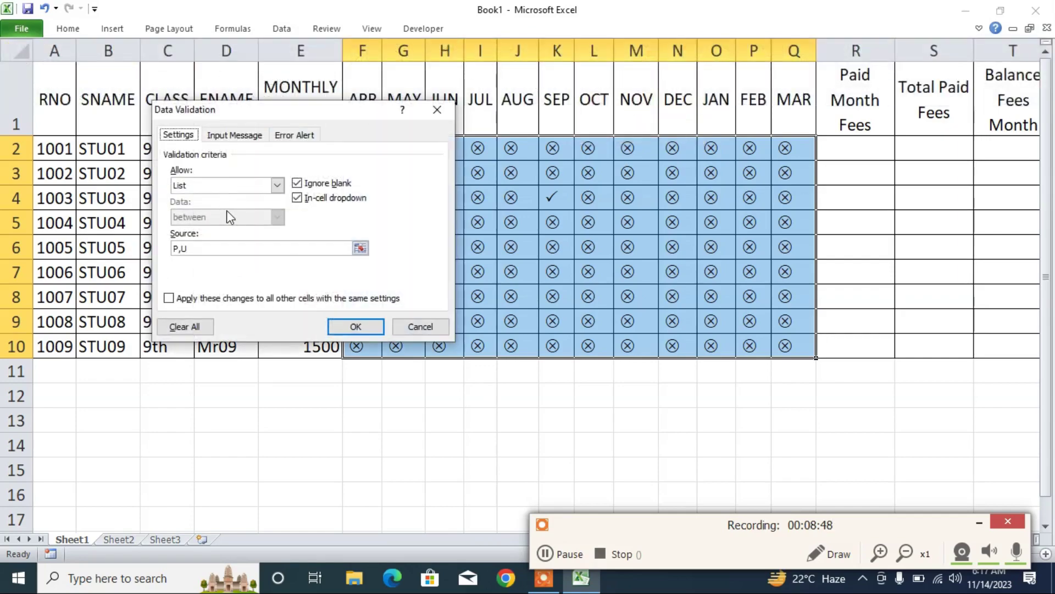
{"action": "left_click", "coordinate": [199, 249]}
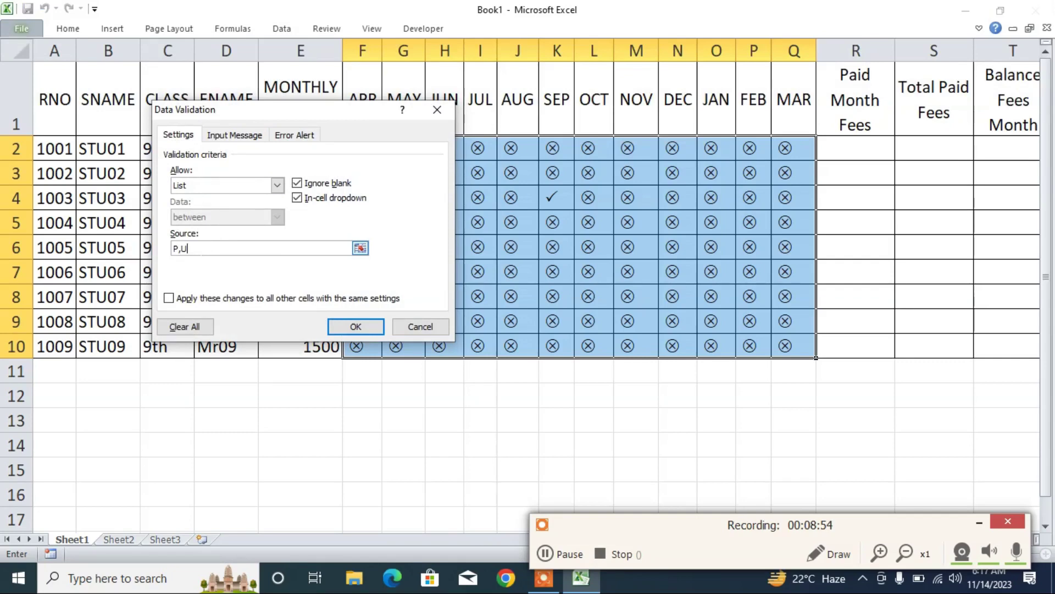
- Set error alert title FEE MGMT with message 'Capital P for =Paid' / 'Capital U for =Unpaid'
{"action": "left_click", "coordinate": [295, 138]}
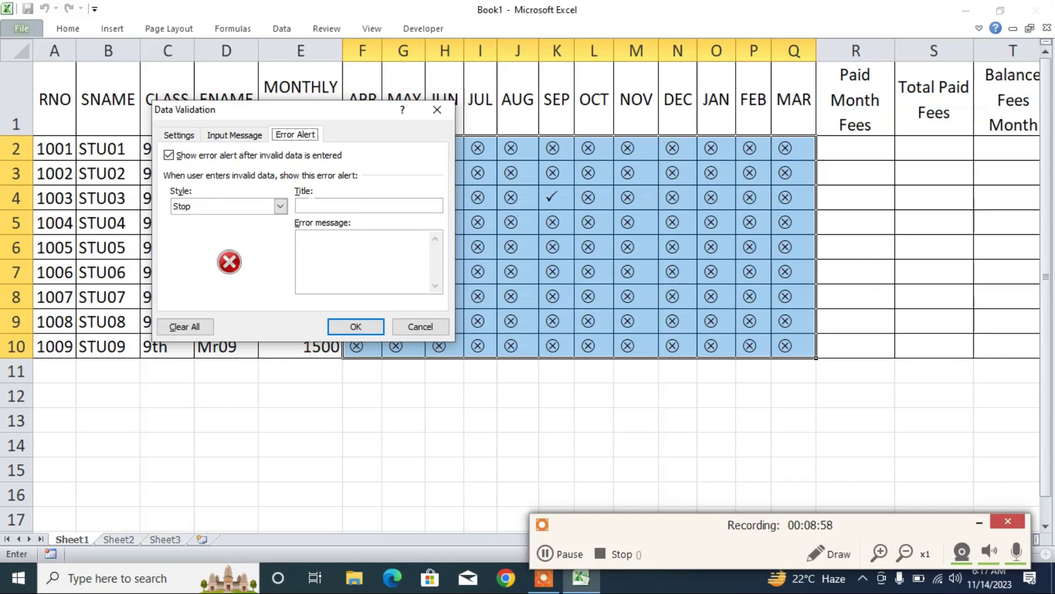
{"action": "left_click", "coordinate": [314, 207]}
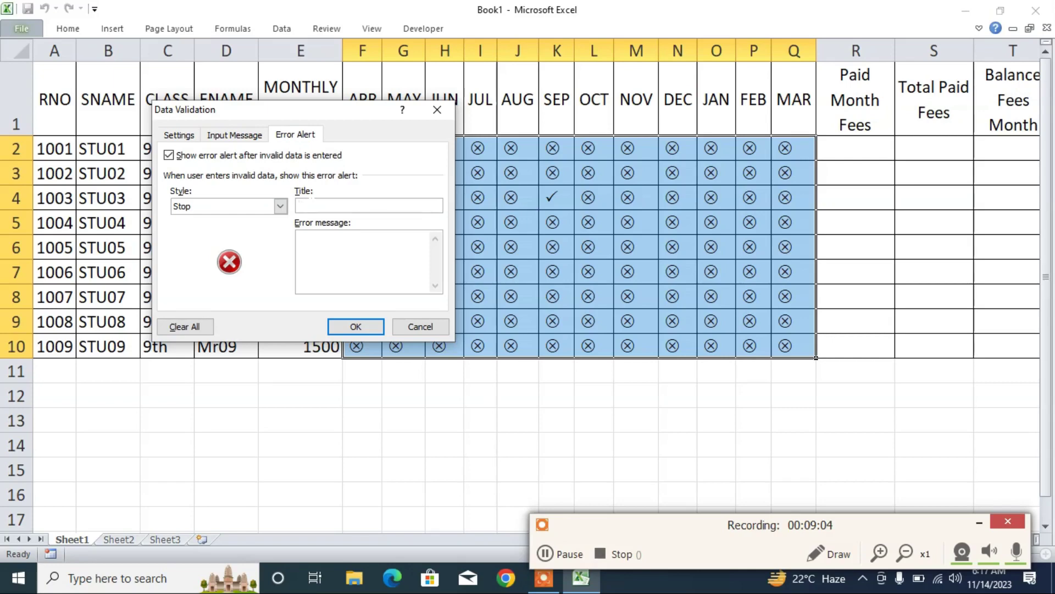
{"action": "type", "text": "FEE M"}
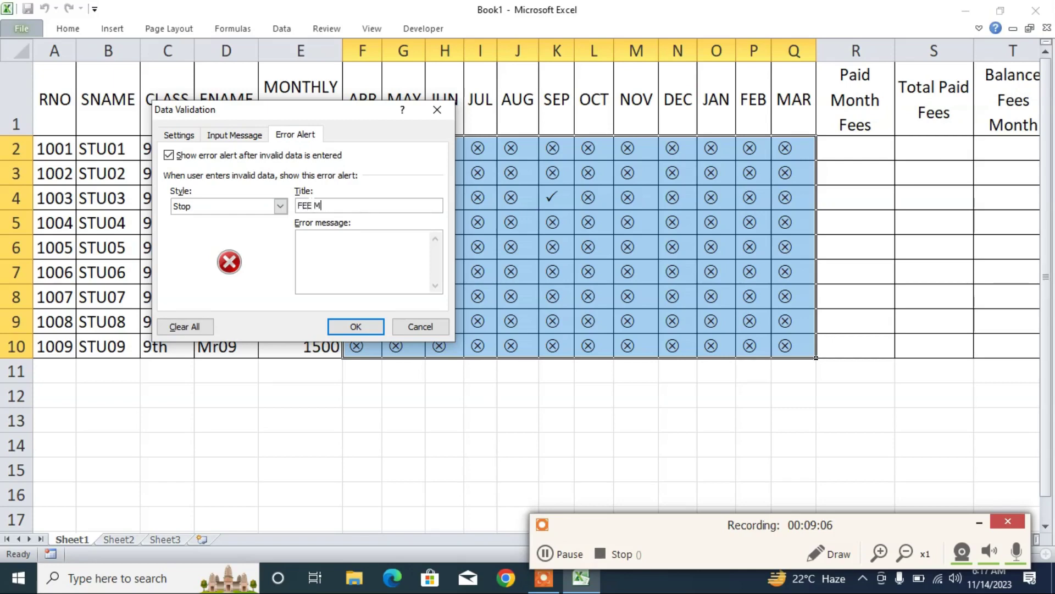
{"action": "type", "text": "GMT"}
{"action": "type", "text": "ap"}
{"action": "type", "text": "ital "}
{"action": "type", "text": "P for =Pa"}
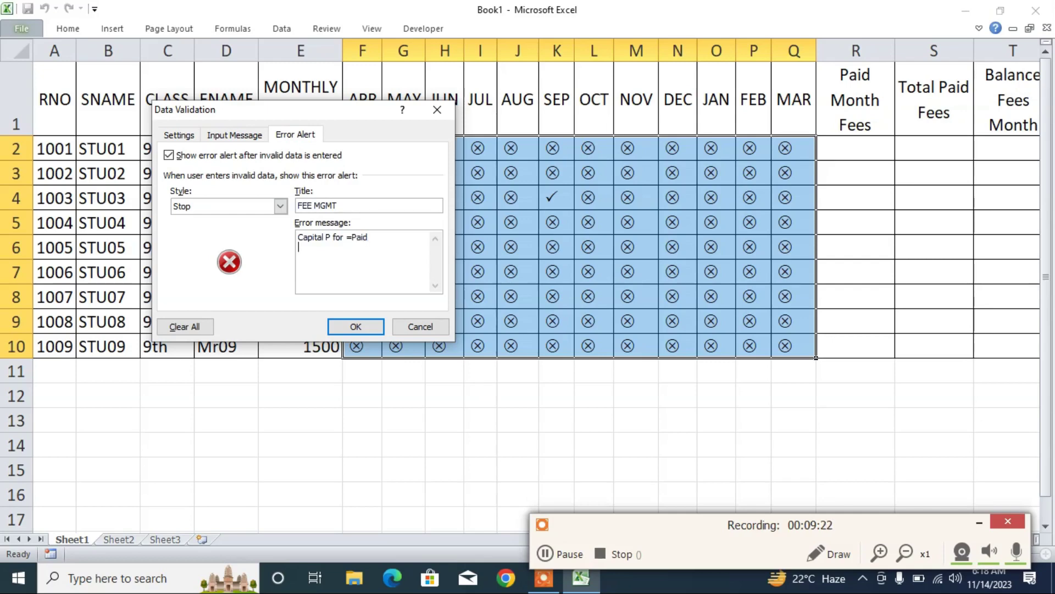
{"action": "type", "text": "id"}
{"action": "key", "text": "Return"}
{"action": "type", "text": "Capital U for Unpaid"}
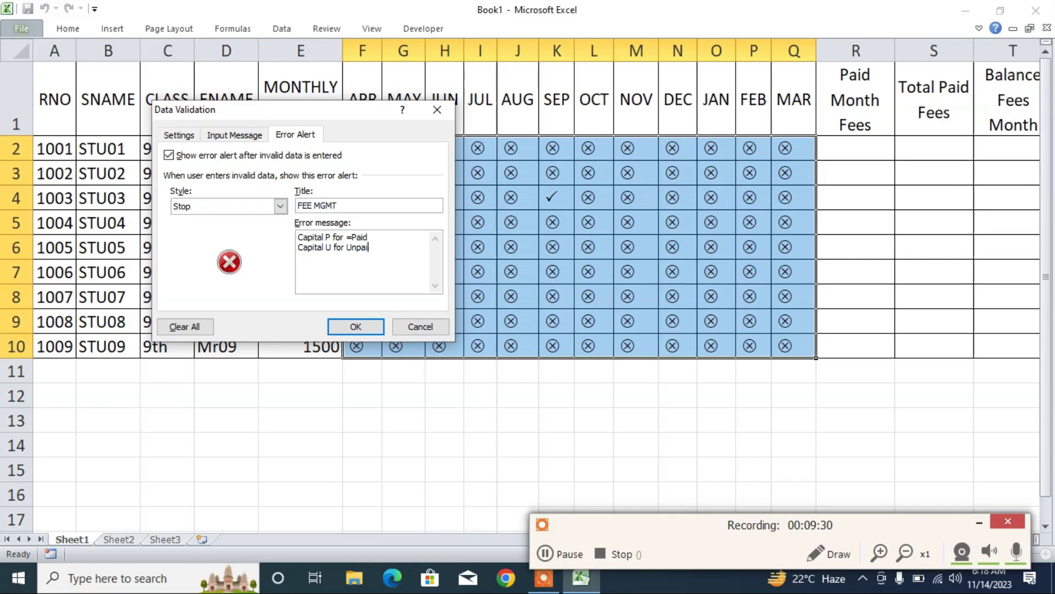
{"action": "key", "text": "Left"}
{"action": "key", "text": "Left"}
{"action": "key", "text": "Left"}
{"action": "key", "text": "Left"}
{"action": "key", "text": "Left"}
{"action": "key", "text": "Left"}
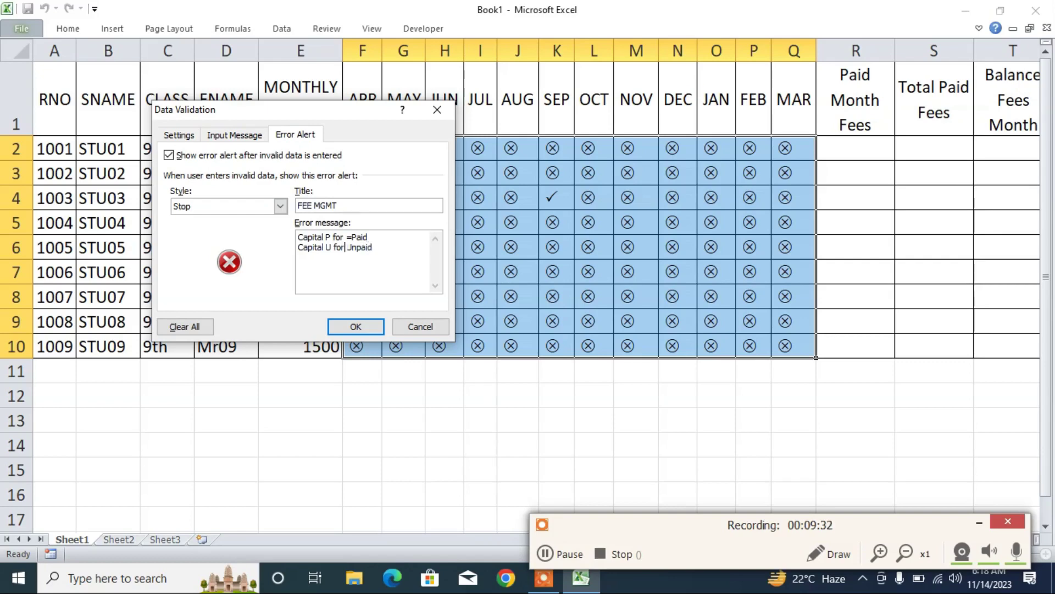
{"action": "type", "text": "="}
{"action": "left_click", "coordinate": [351, 326]}
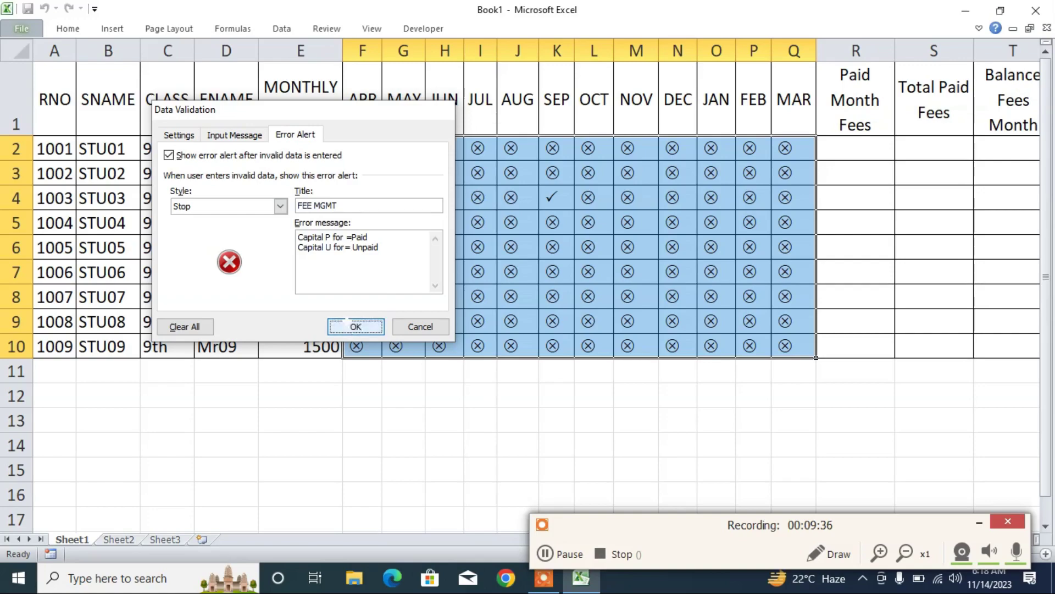
{"action": "left_click", "coordinate": [440, 174]}
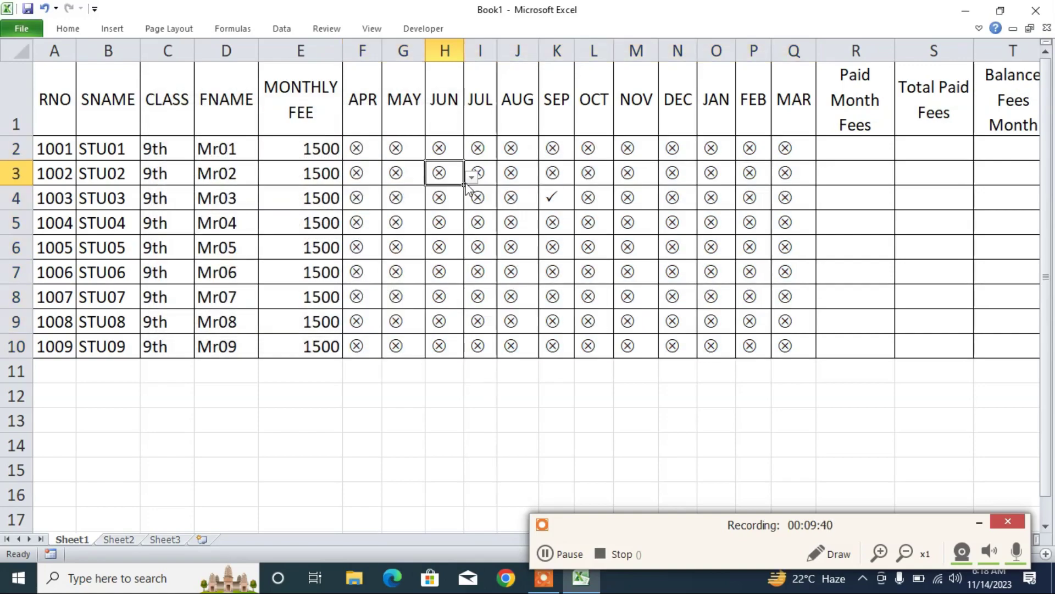
- Enter P ticks in H3 and H4, retyping H4 after lowercase p is rejected
{"action": "type", "text": "P"}
{"action": "key", "text": "Return"}
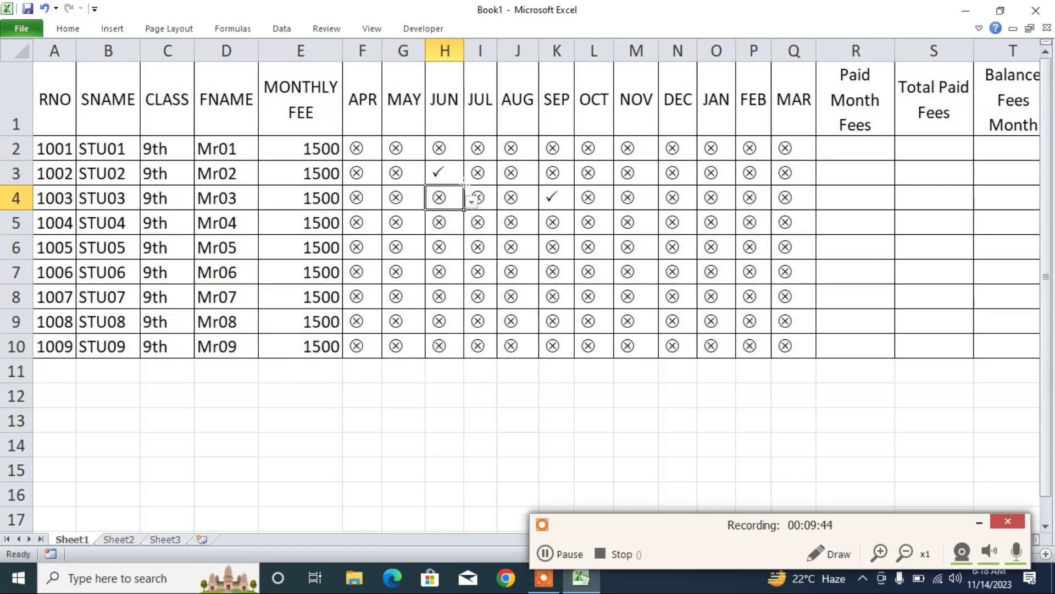
{"action": "type", "text": "p"}
{"action": "key", "text": "Return"}
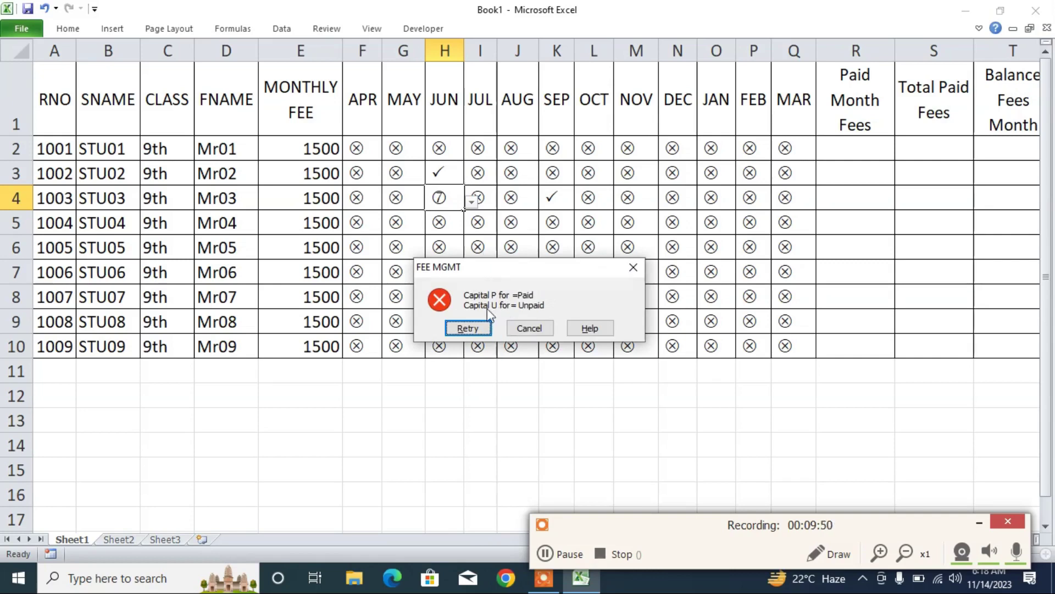
{"action": "left_click", "coordinate": [467, 328]}
{"action": "type", "text": "P"}
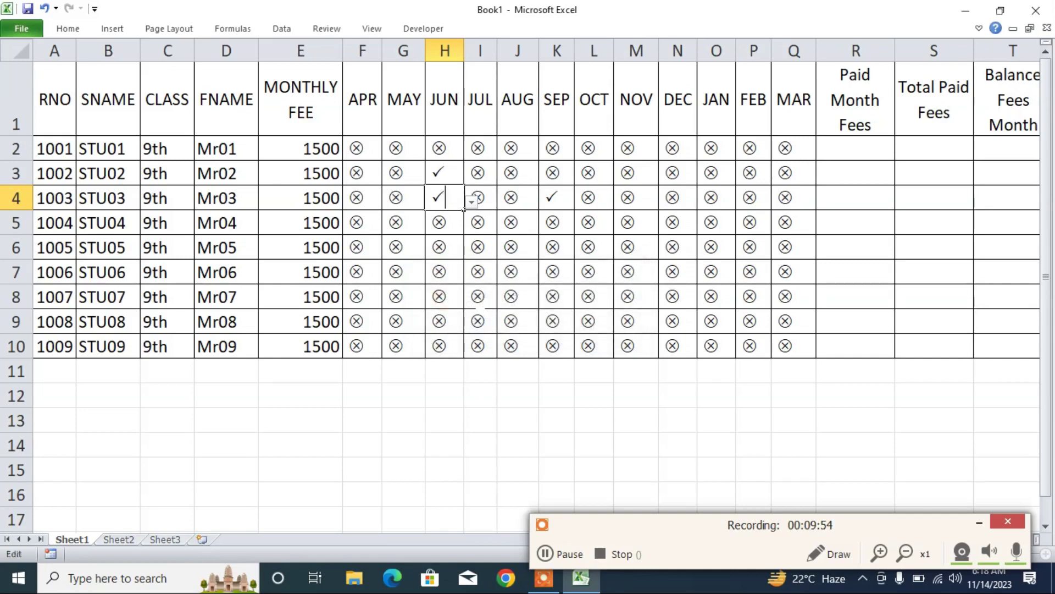
{"action": "key", "text": "Return"}
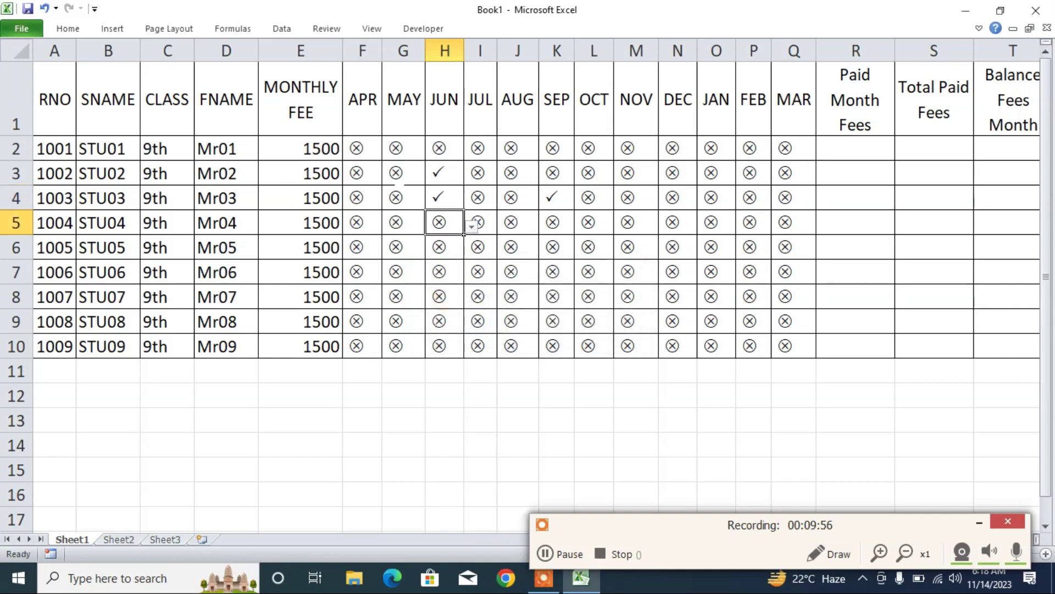
- Enter a P tick in STU01's MAY cell G2 after lowercase p is rejected twice
{"action": "left_click", "coordinate": [396, 148]}
{"action": "type", "text": "p"}
{"action": "key", "text": "Return"}
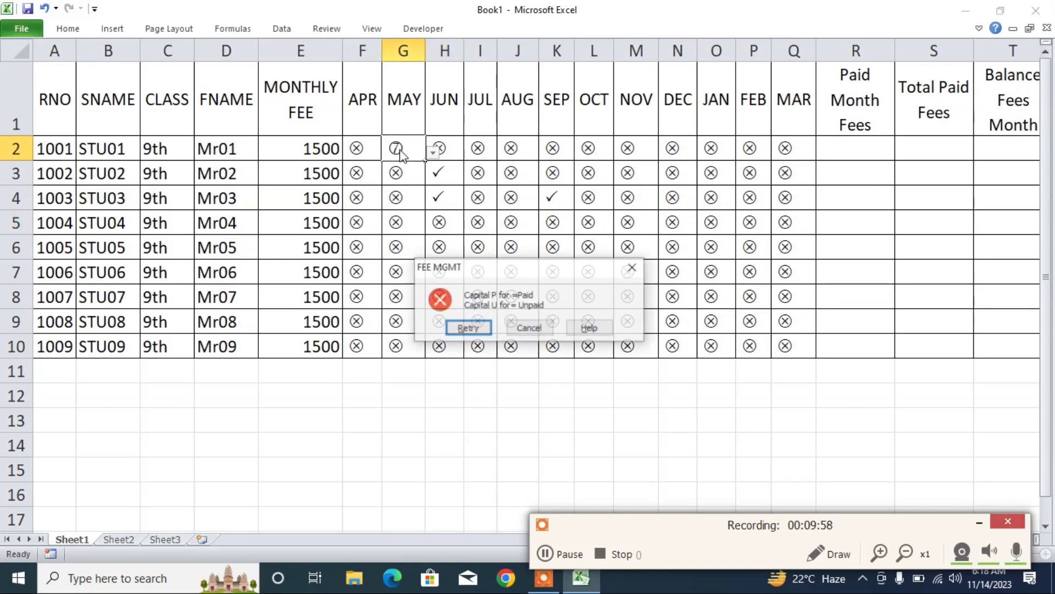
{"action": "left_click", "coordinate": [468, 327]}
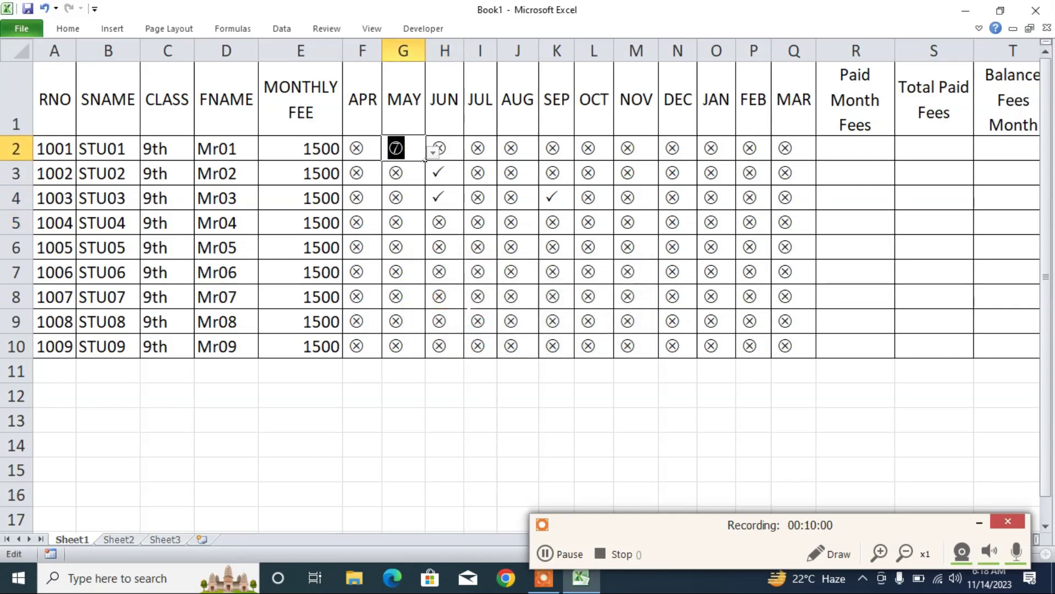
{"action": "key", "text": "BackSpace"}
{"action": "type", "text": "p"}
{"action": "key", "text": "Return"}
{"action": "left_click", "coordinate": [468, 326]}
{"action": "key", "text": "Right"}
{"action": "key", "text": "BackSpace"}
{"action": "key", "text": "Escape"}
{"action": "type", "text": "P"}
{"action": "key", "text": "Return"}
- Mark STU01's April cell F2 as paid with P from its dropdown
{"action": "left_click", "coordinate": [528, 242]}
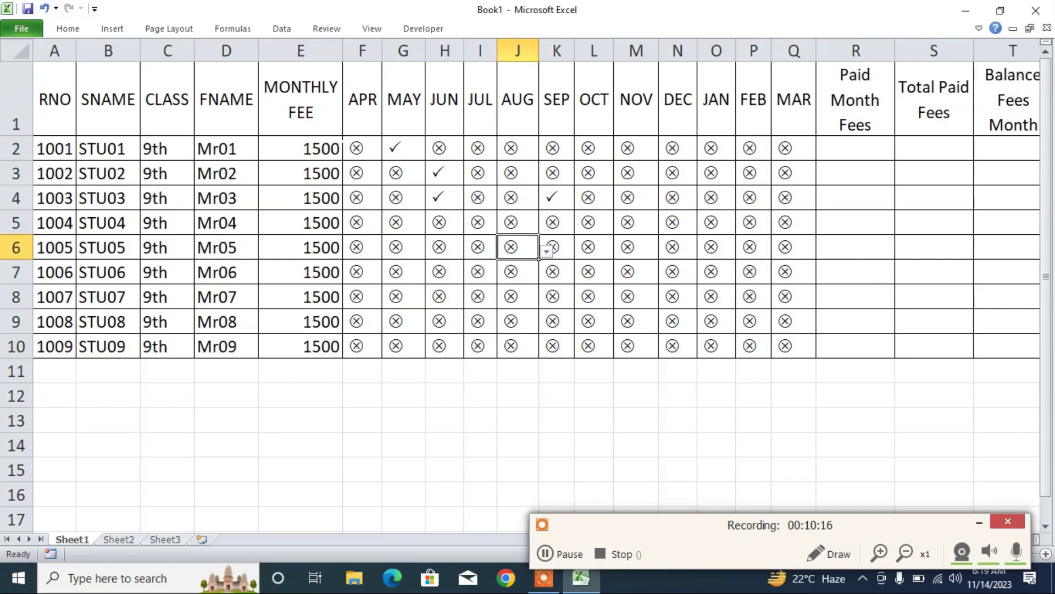
{"action": "left_click", "coordinate": [379, 157]}
{"action": "double_click", "coordinate": [380, 158]}
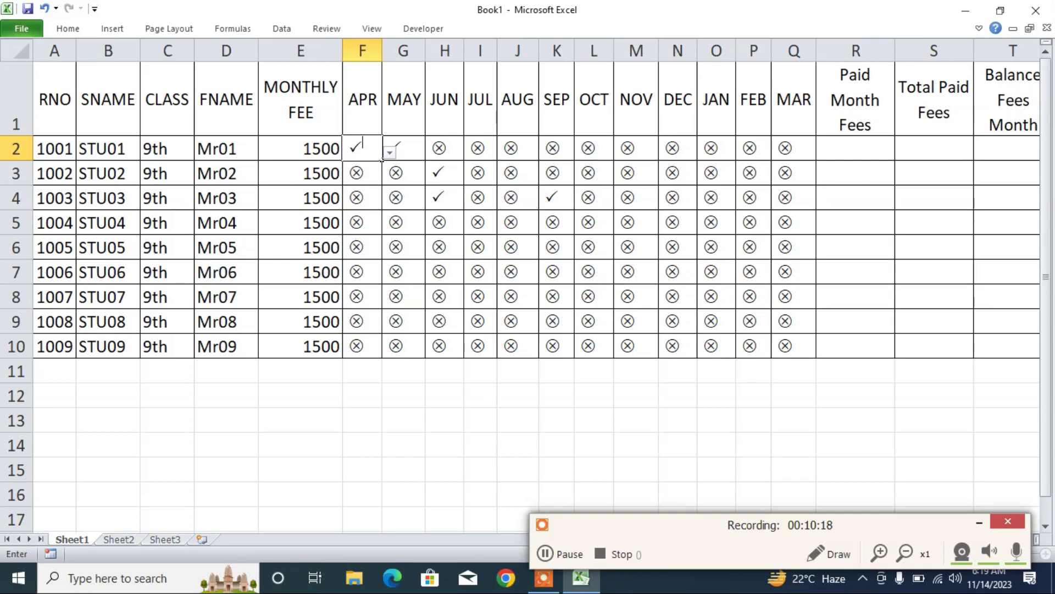
{"action": "left_click", "coordinate": [381, 184]}
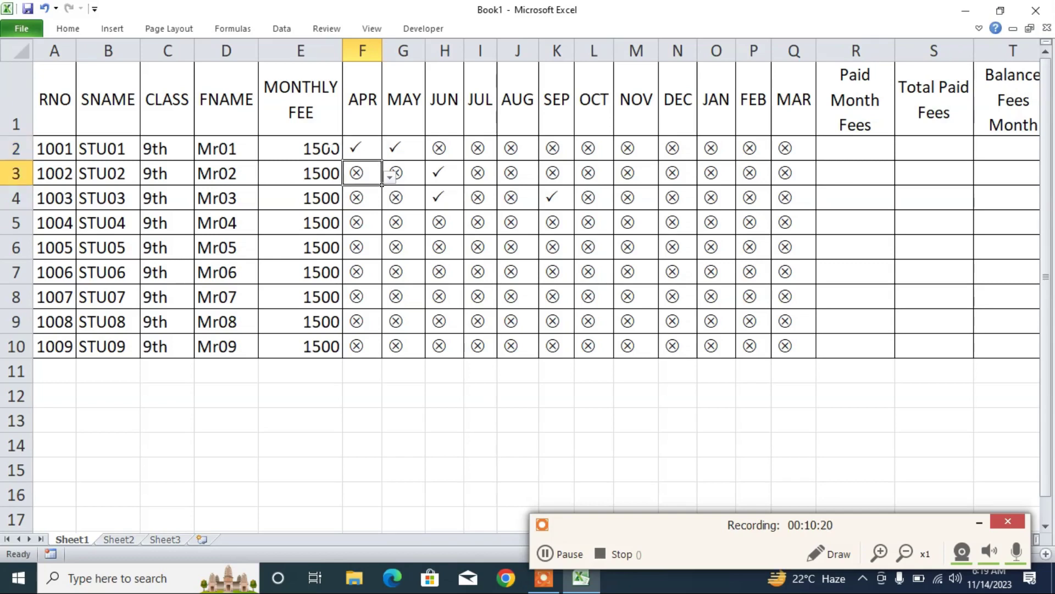
{"action": "left_click_drag", "start_coordinate": [362, 149], "coordinate": [413, 149]}
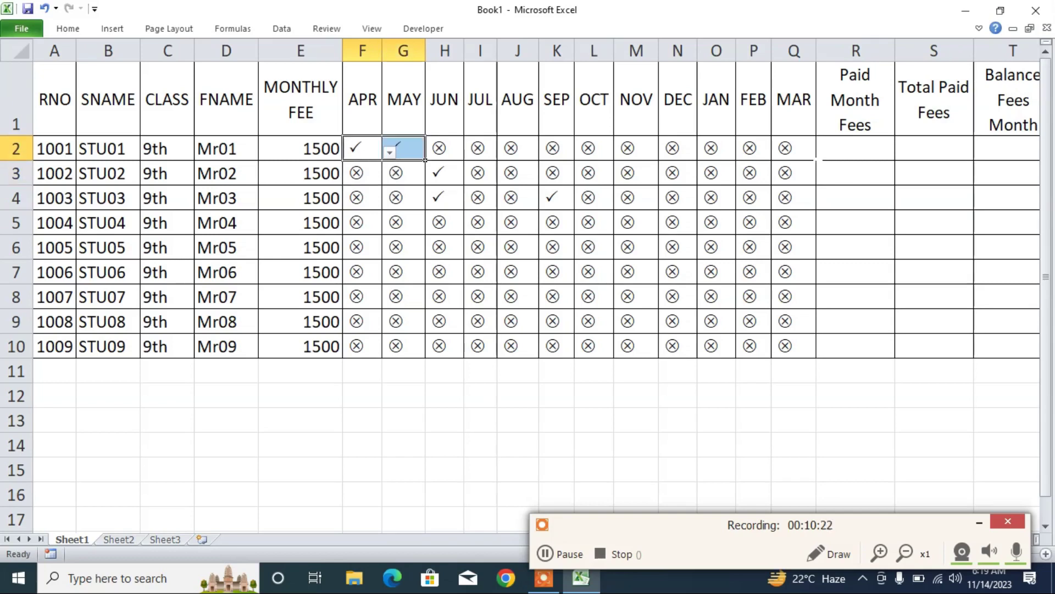
{"action": "left_click", "coordinate": [855, 149]}
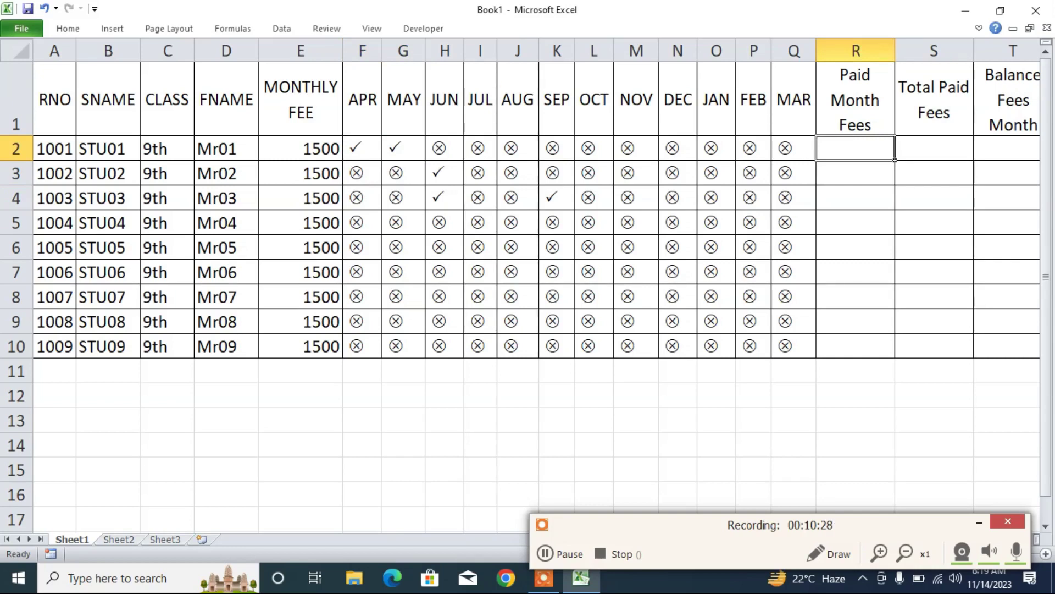
{"action": "left_click", "coordinate": [380, 159]}
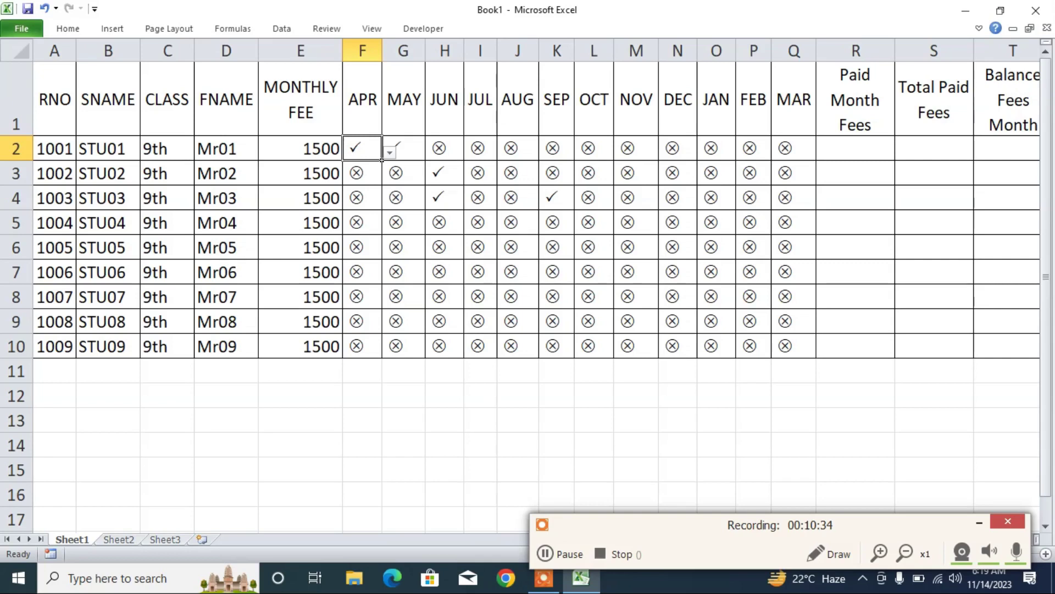
{"action": "left_click", "coordinate": [444, 148]}
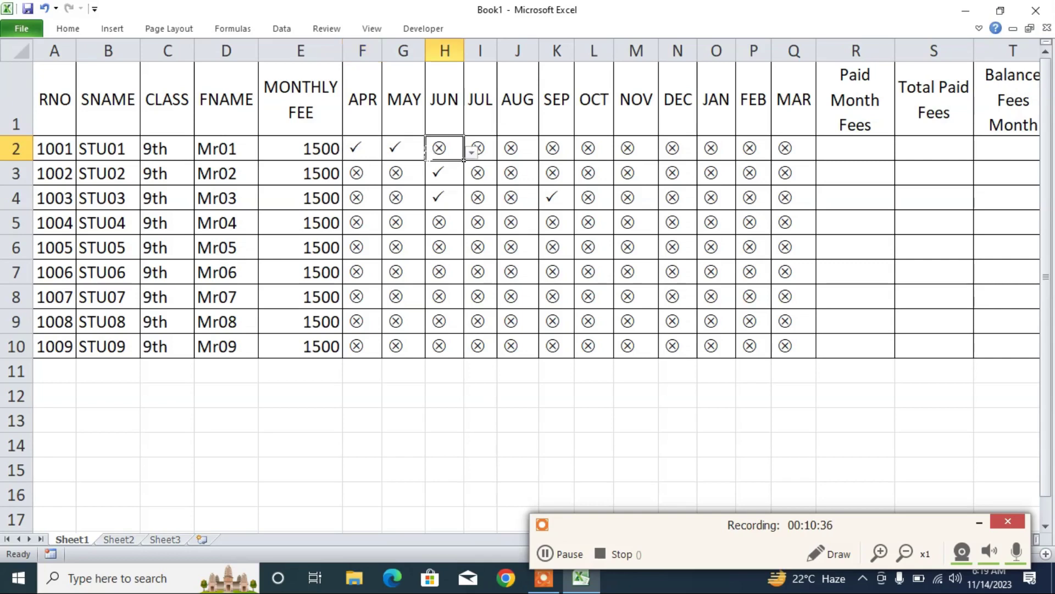
{"action": "left_click", "coordinate": [362, 149]}
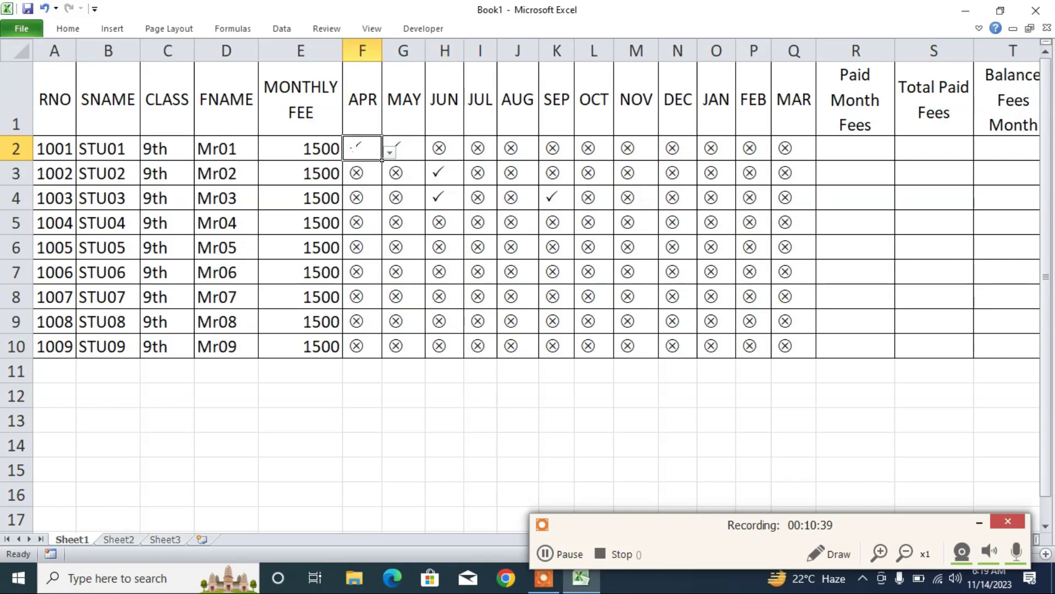
{"action": "left_click", "coordinate": [445, 148]}
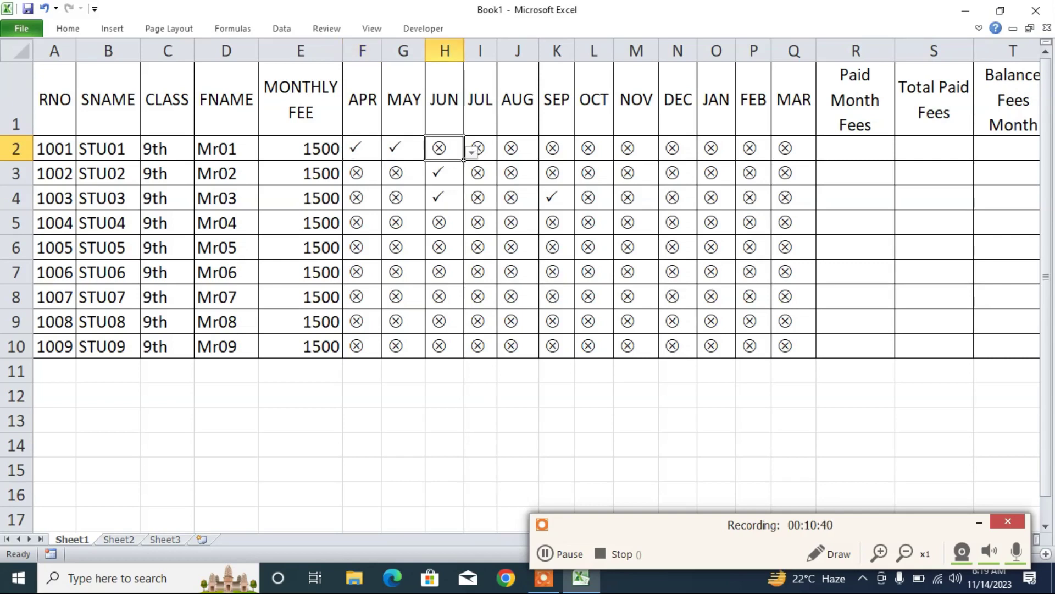
{"action": "left_click", "coordinate": [856, 148]}
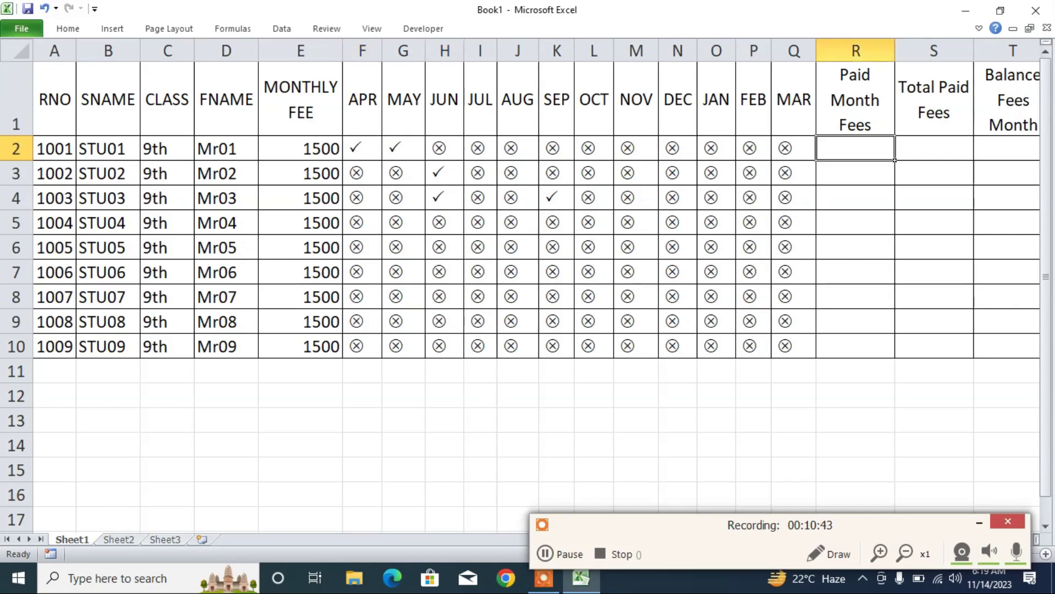
- Enter =COUNTIF(F2:Q2,"P") in R2, giving STU01's 2 paid months
{"action": "type", "text": "="}
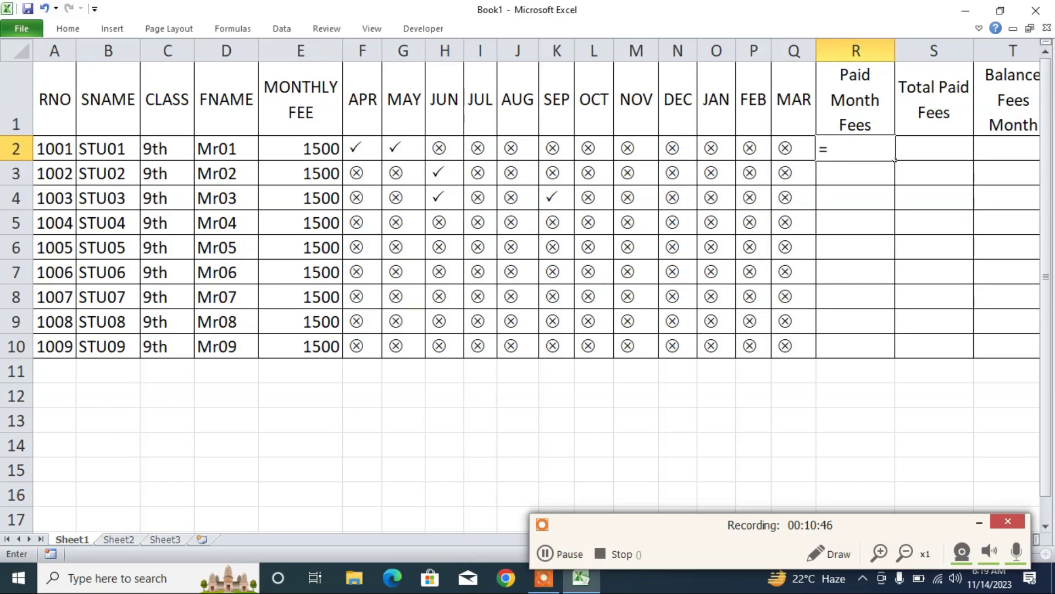
{"action": "type", "text": "countf"}
{"action": "key", "text": "BackSpace"}
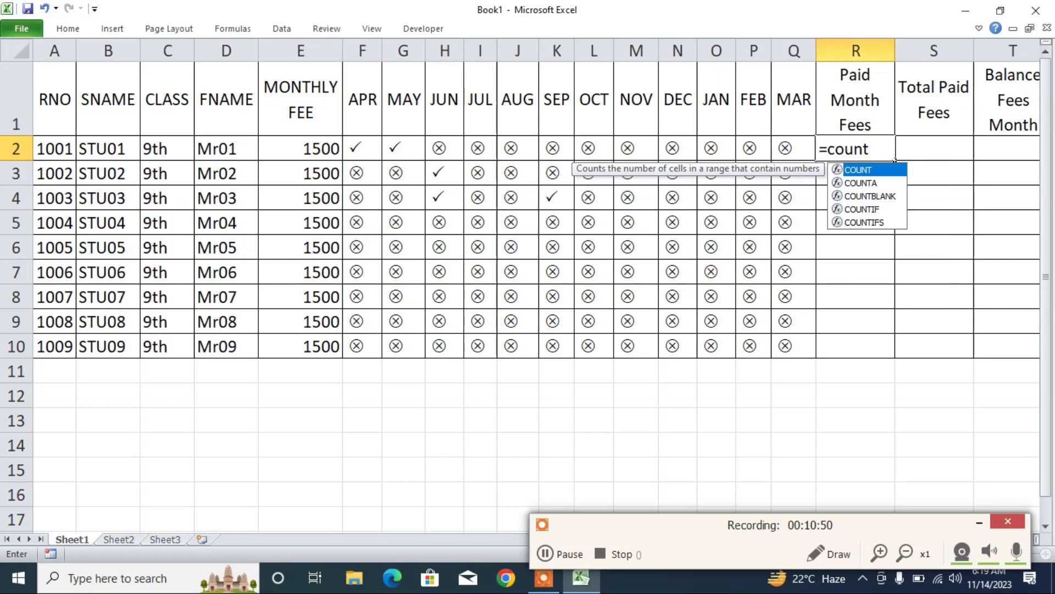
{"action": "type", "text": "if"}
{"action": "key", "text": "Tab"}
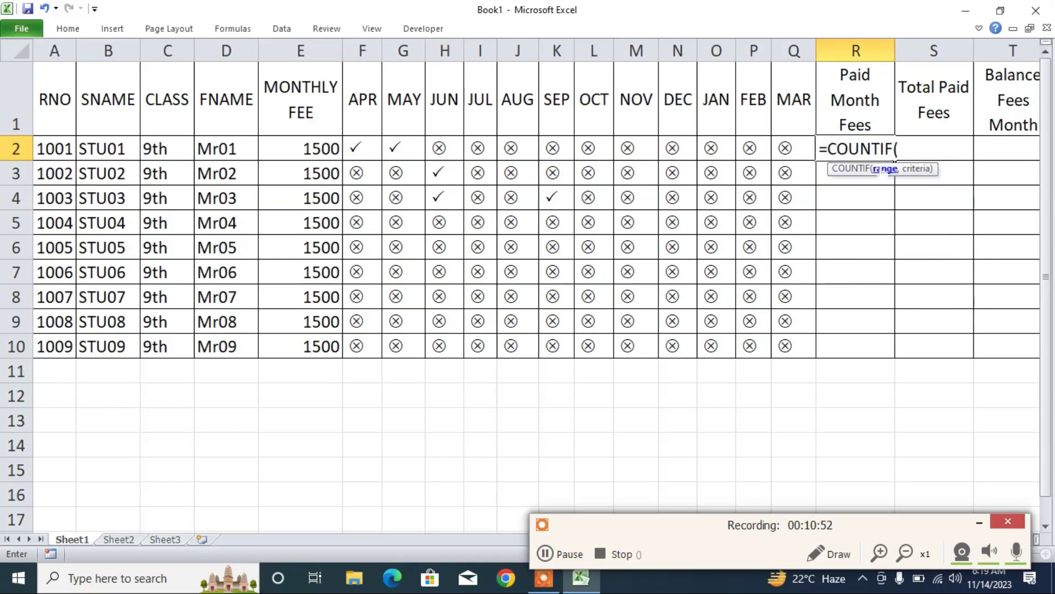
{"action": "left_click_drag", "start_coordinate": [356, 148], "coordinate": [814, 158]}
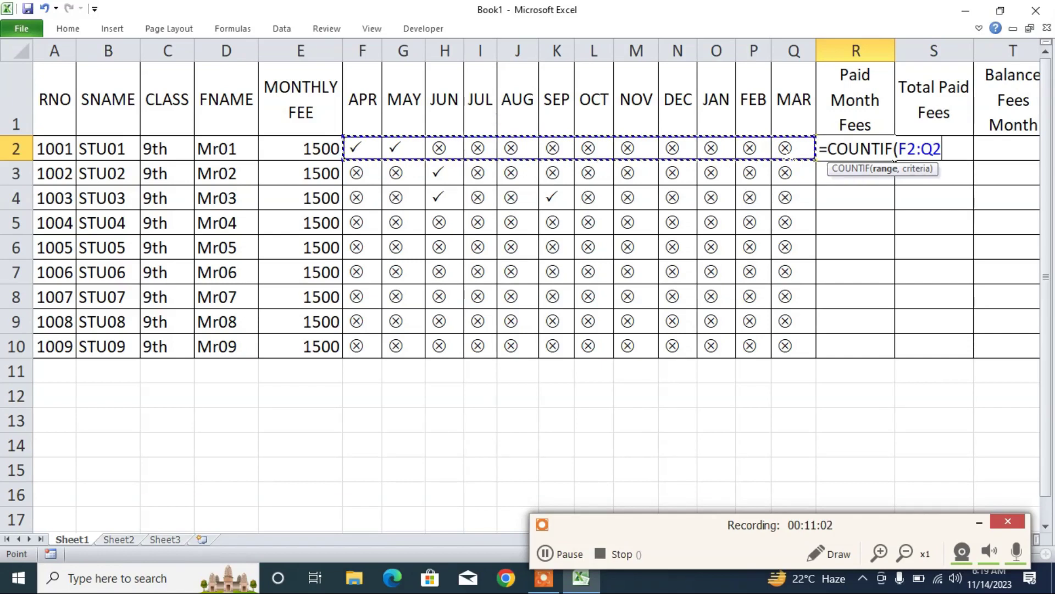
{"action": "type", "text": ",\"P"}
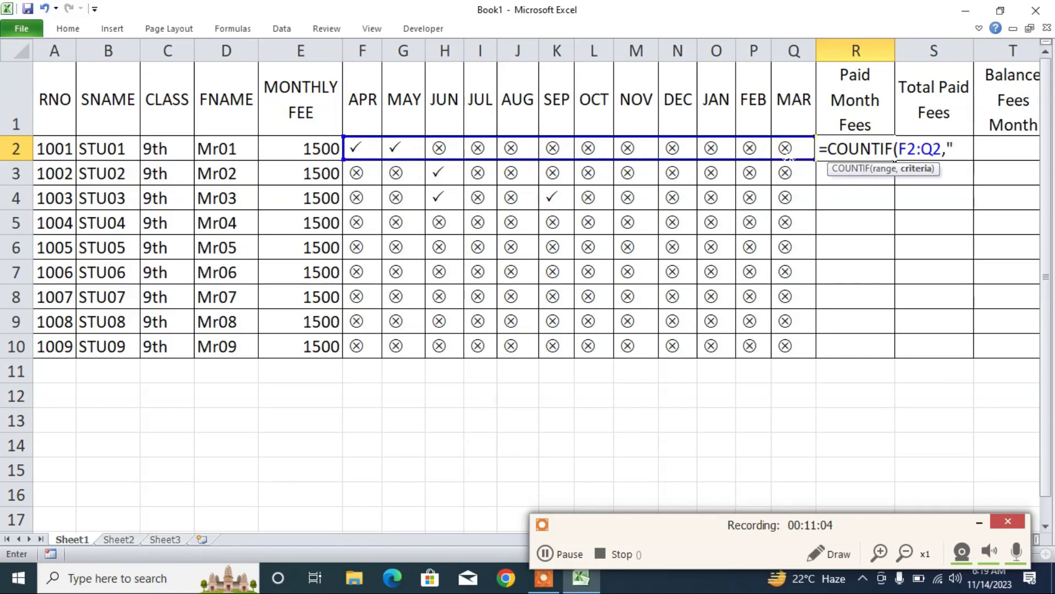
{"action": "type", "text": "\"P"}
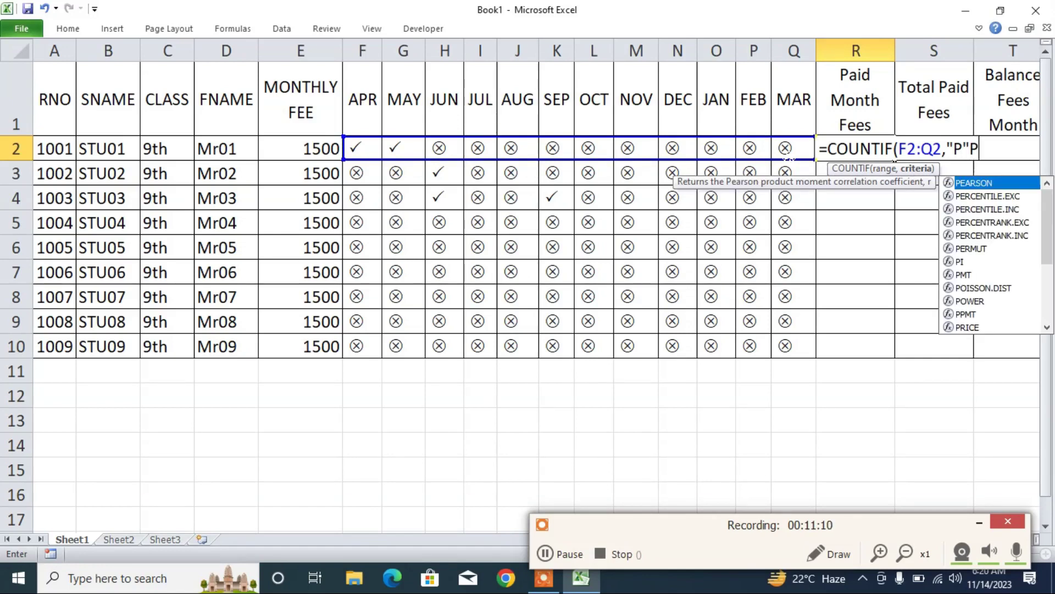
{"action": "key", "text": "BackSpace"}
{"action": "type", "text": ")"}
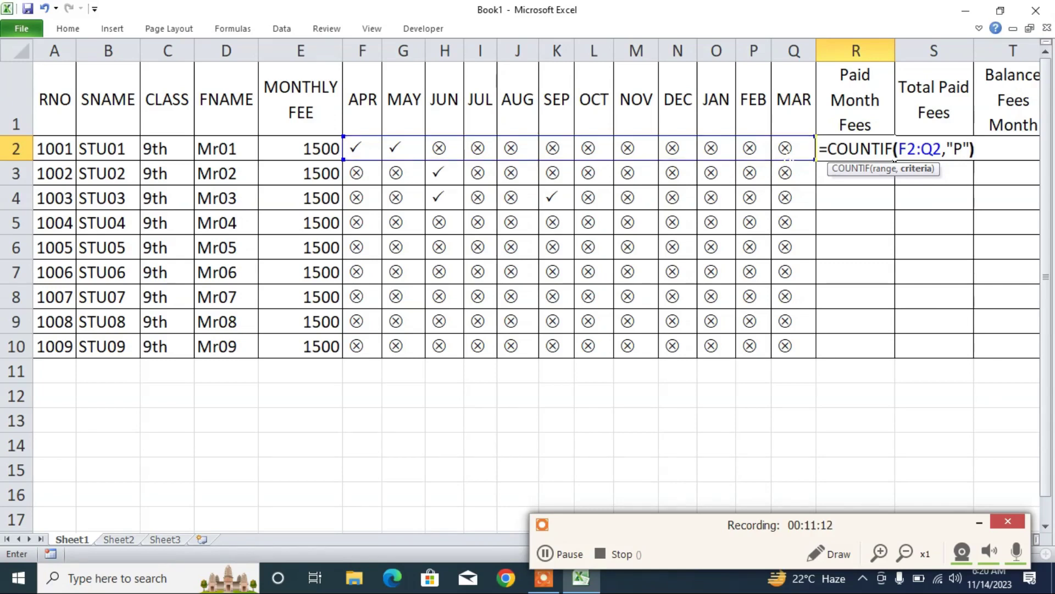
{"action": "key", "text": "Return"}
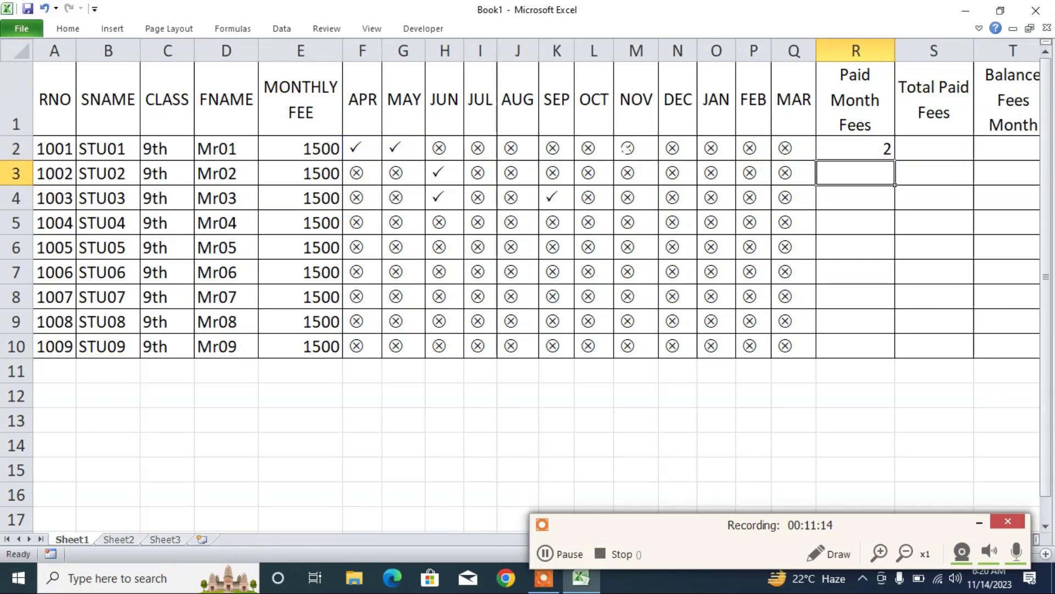
{"action": "left_click", "coordinate": [360, 149]}
- Copy STU01's paid-month count formula in R2 down to all nine students
{"action": "left_click", "coordinate": [398, 149]}
{"action": "left_click", "coordinate": [365, 149]}
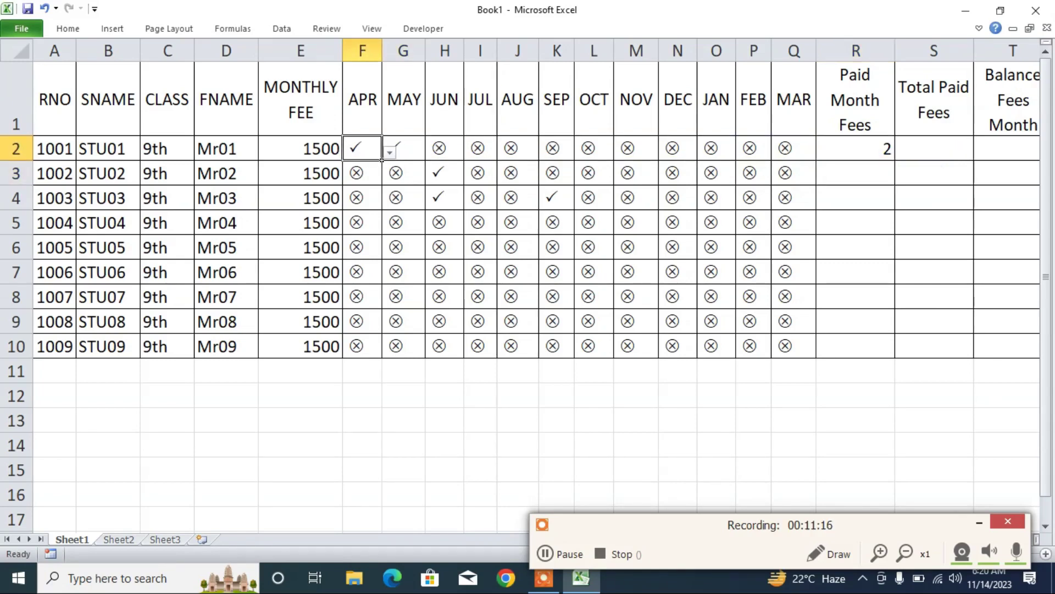
{"action": "left_click", "coordinate": [892, 158]}
{"action": "double_click", "coordinate": [894, 160]}
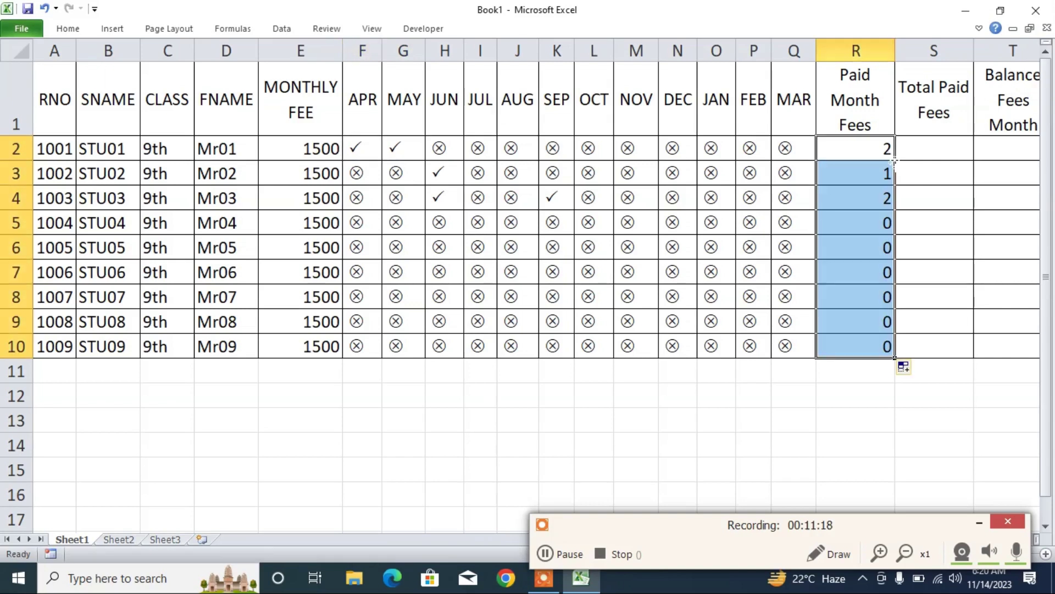
{"action": "left_click", "coordinate": [894, 208]}
{"action": "left_click", "coordinate": [893, 332]}
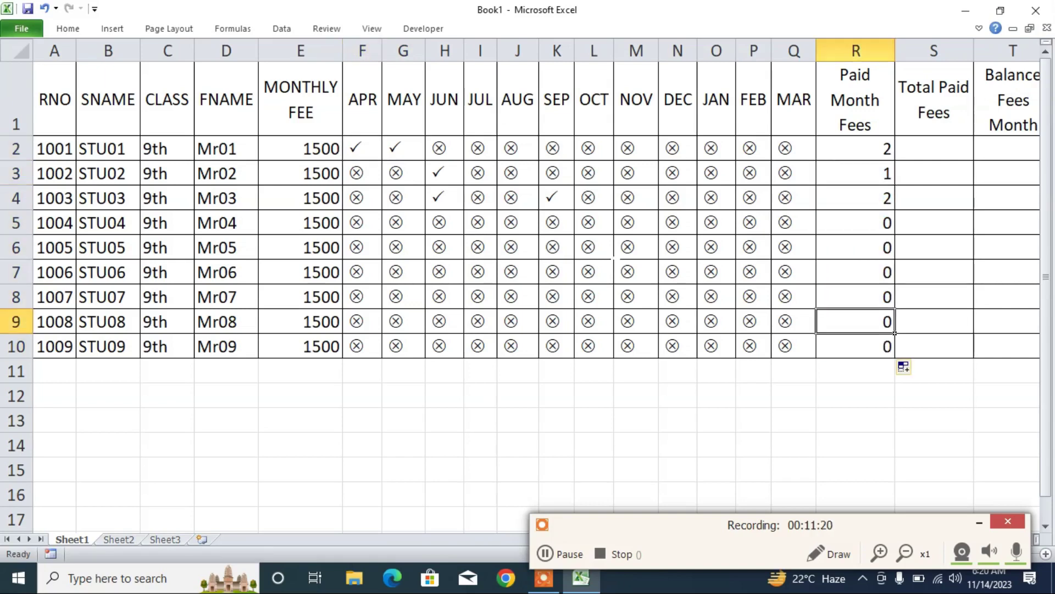
- Mark STU01's June and July as P (paid) and keep August as U
{"action": "left_click", "coordinate": [455, 155]}
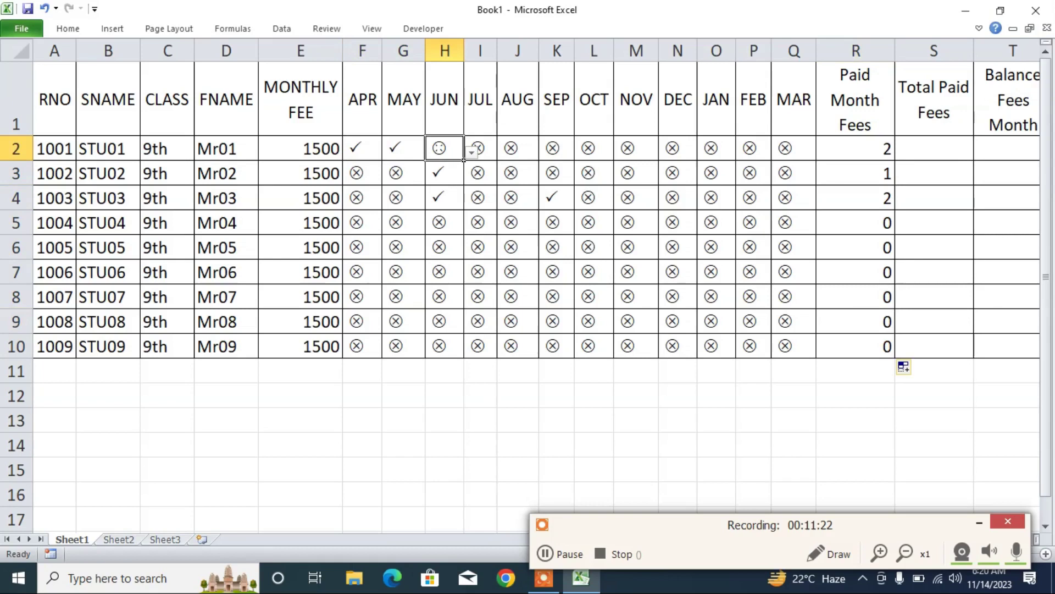
{"action": "left_click", "coordinate": [471, 153]}
{"action": "left_click", "coordinate": [445, 171]}
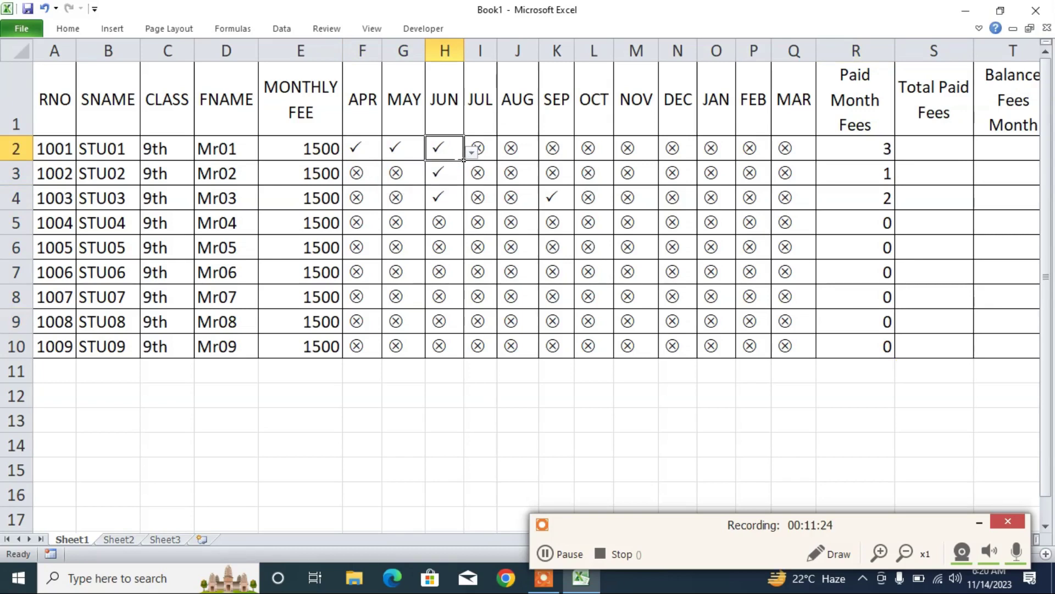
{"action": "left_click", "coordinate": [484, 153]}
{"action": "left_click", "coordinate": [505, 152]}
{"action": "left_click", "coordinate": [471, 172]}
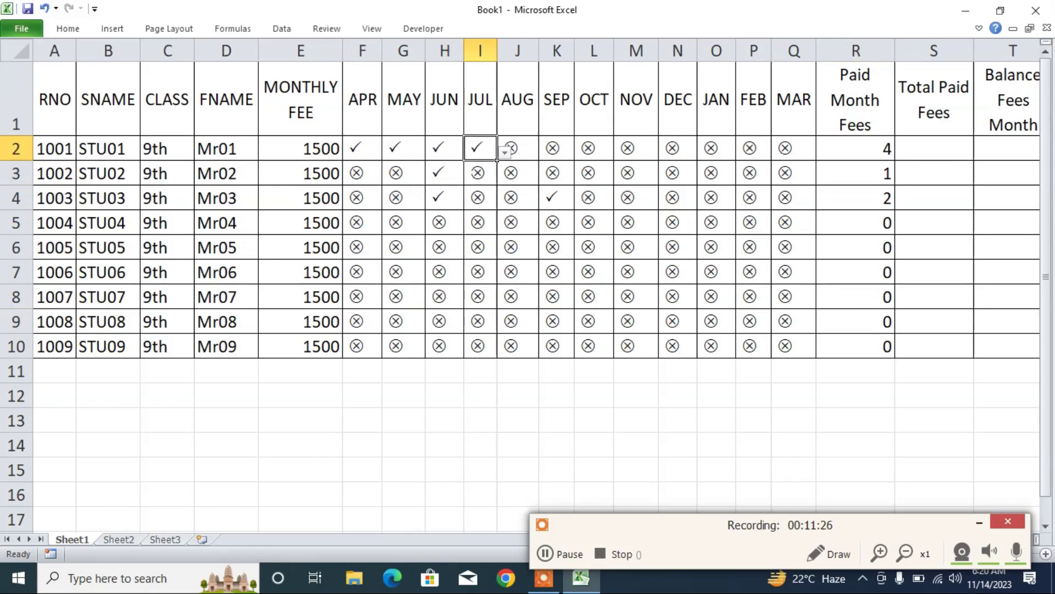
{"action": "left_click", "coordinate": [514, 153]}
{"action": "left_click", "coordinate": [547, 152]}
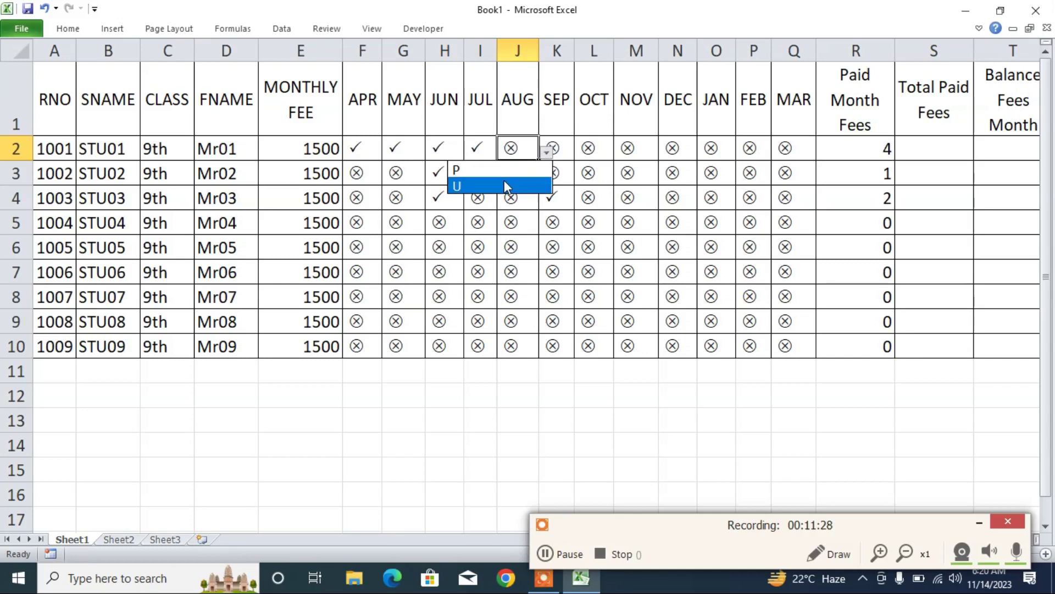
{"action": "left_click", "coordinate": [503, 186]}
- Mark STU02's August as P and confirm its paid-month count rises to 2
{"action": "left_click", "coordinate": [514, 174]}
{"action": "left_click", "coordinate": [547, 177]}
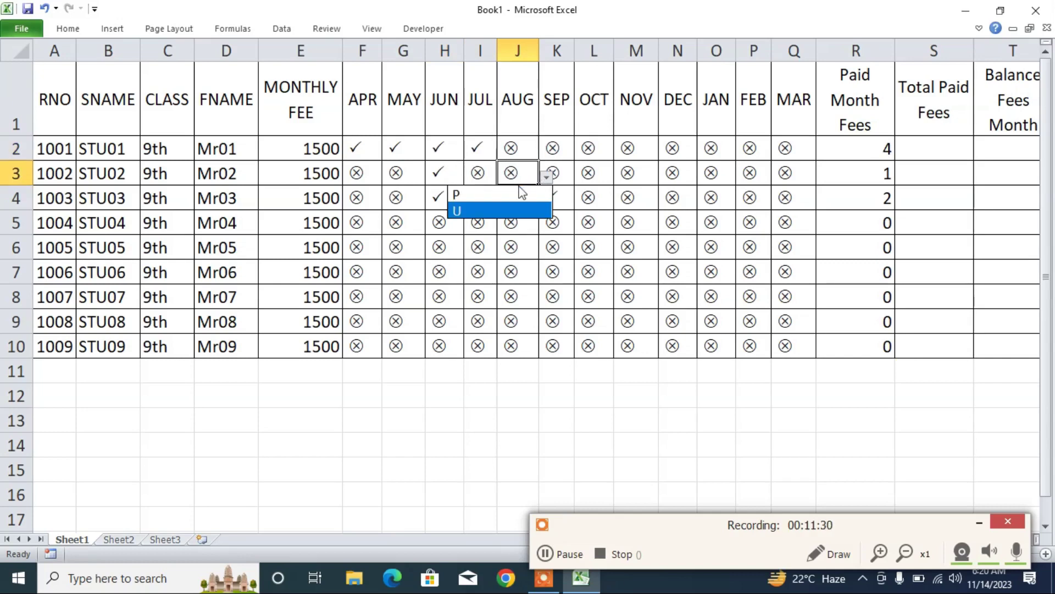
{"action": "left_click", "coordinate": [521, 193]}
{"action": "left_click", "coordinate": [649, 197]}
{"action": "left_click", "coordinate": [862, 181]}
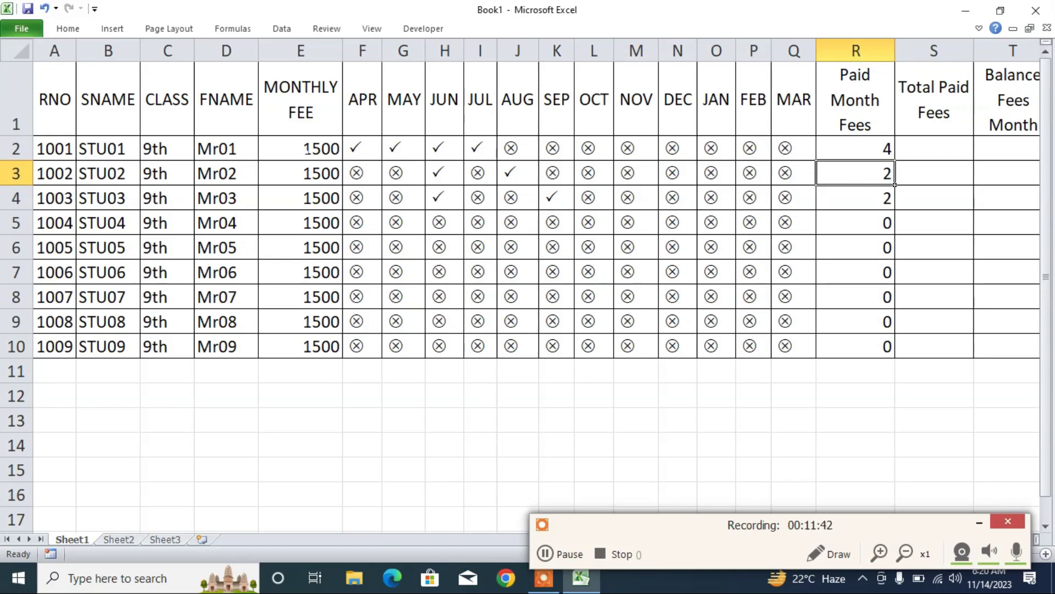
- Point out STU01's monthly fee in E2 alongside its paid-month count of 4 in R2
{"action": "left_click", "coordinate": [301, 148]}
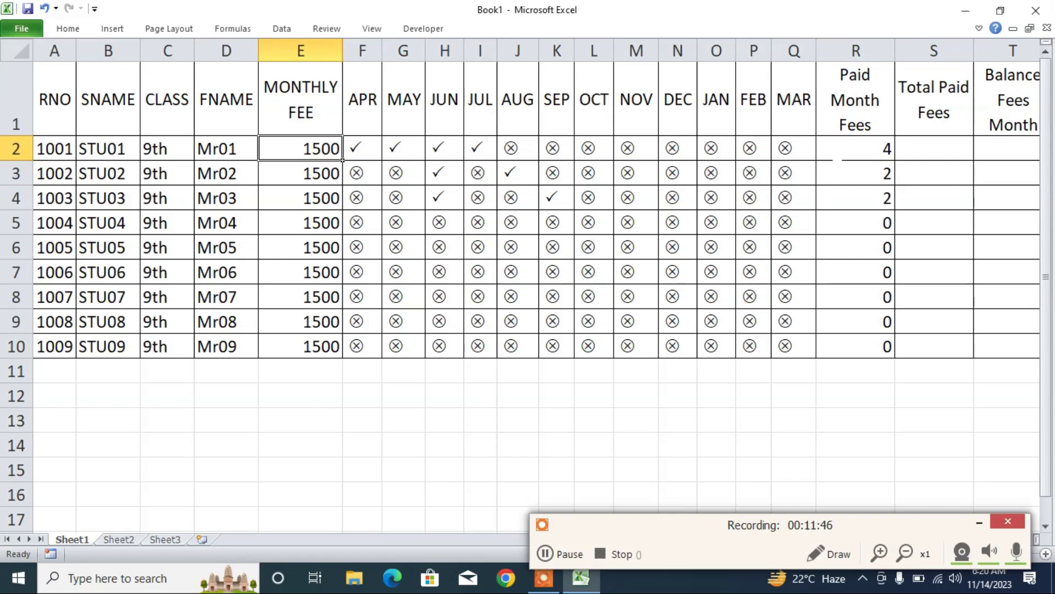
{"action": "left_click", "coordinate": [846, 150]}
{"action": "left_click", "coordinate": [311, 149]}
{"action": "key", "text": "Right"}
{"action": "key", "text": "Right"}
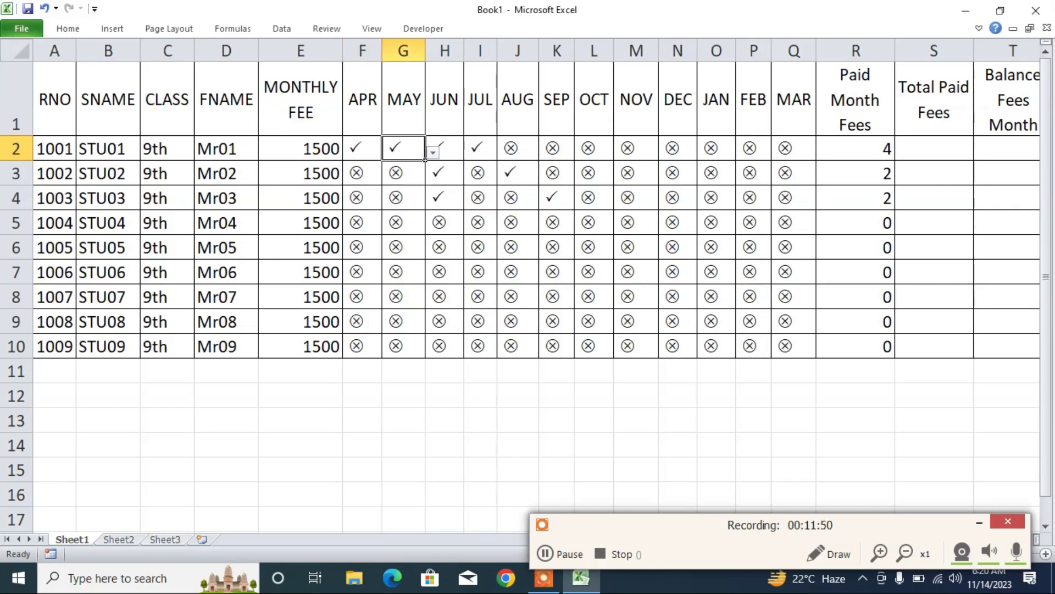
{"action": "left_click", "coordinate": [852, 150]}
{"action": "left_click", "coordinate": [317, 150]}
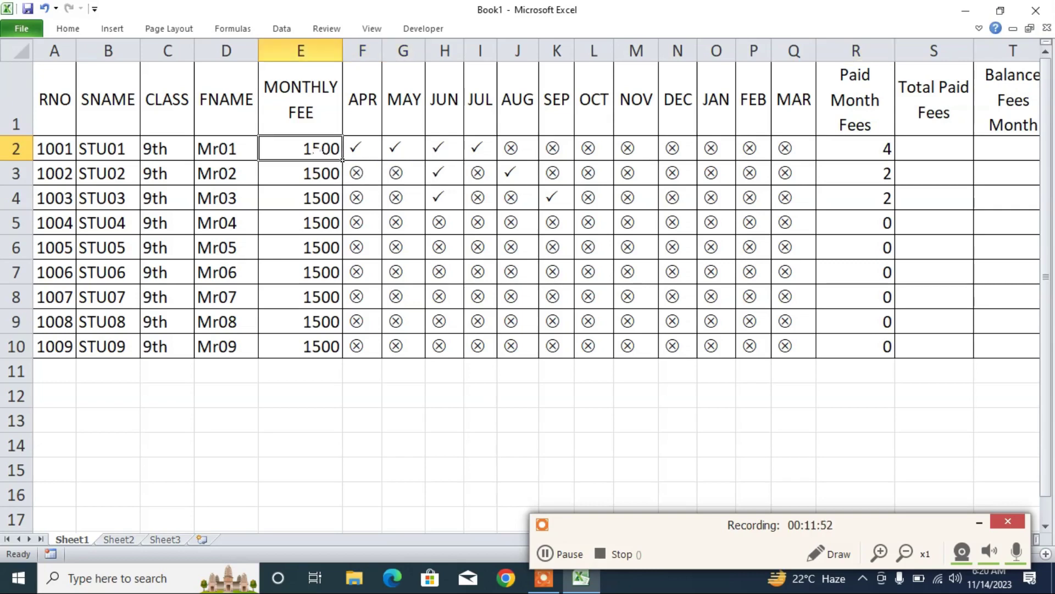
{"action": "left_click", "coordinate": [852, 149]}
- Enter =E2*R2 in S2 for a total of 6000, then fill it down to S10
{"action": "key", "text": "Right"}
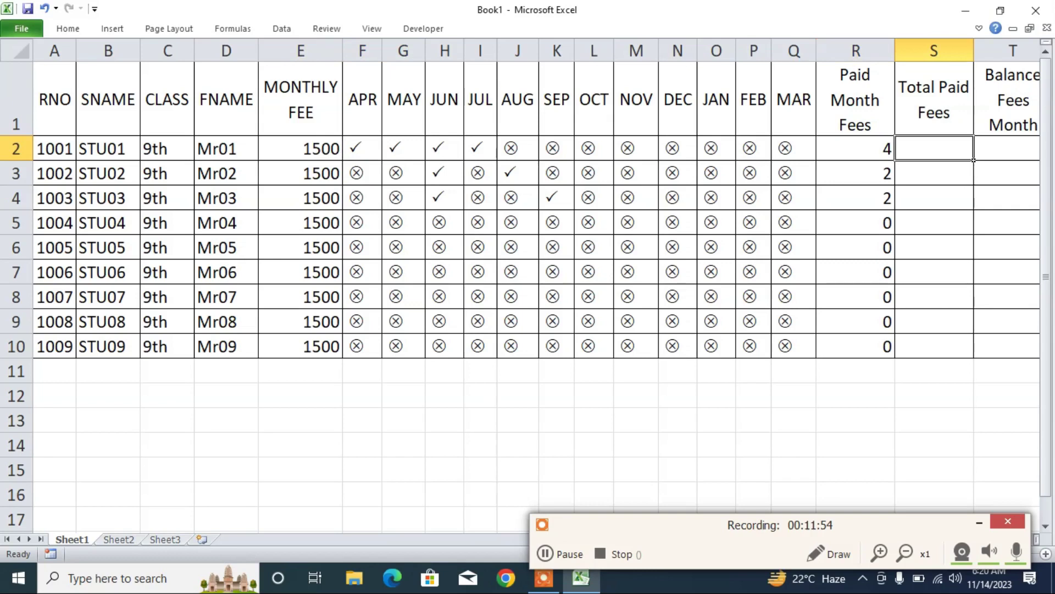
{"action": "type", "text": "="}
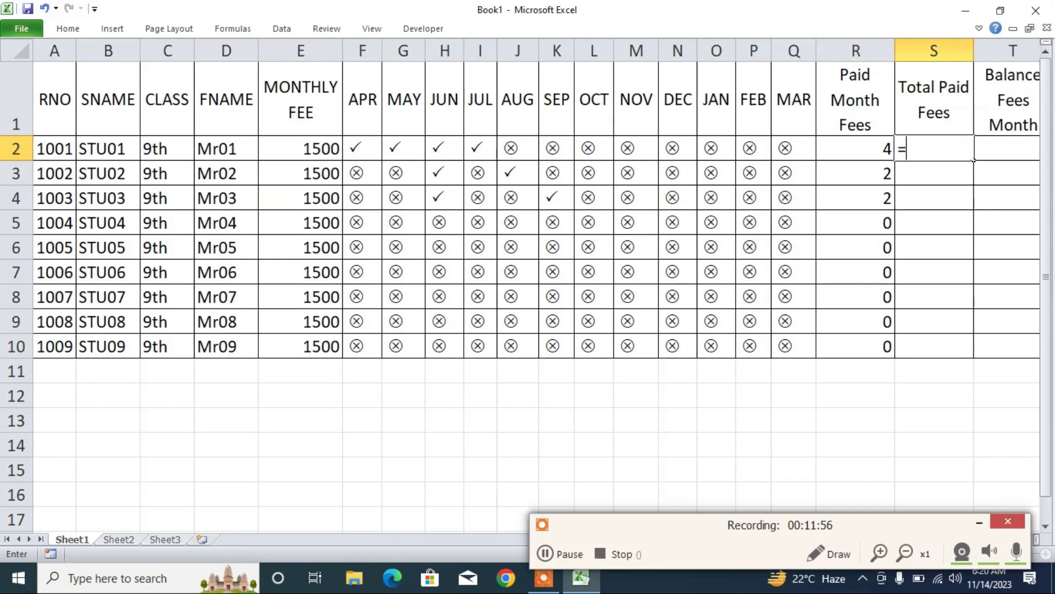
{"action": "left_click", "coordinate": [300, 149]}
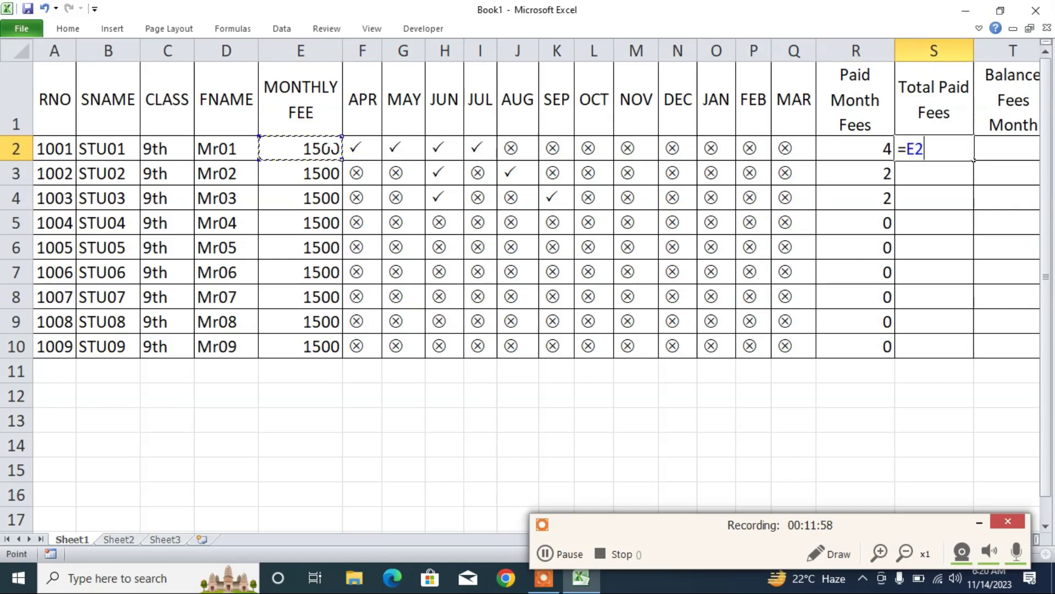
{"action": "type", "text": "*"}
{"action": "left_click", "coordinate": [857, 147]}
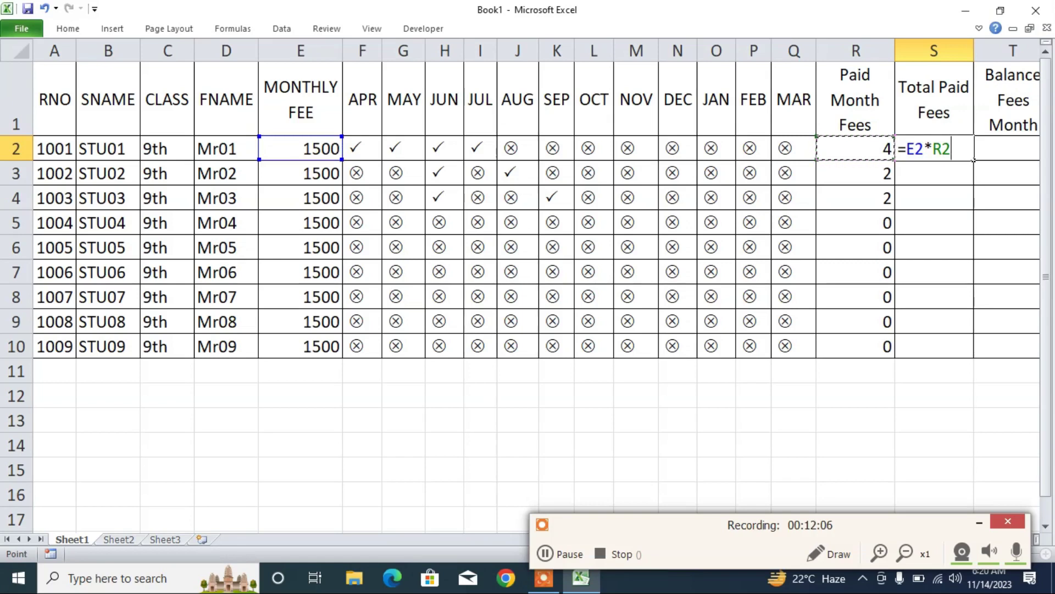
{"action": "key", "text": "Return"}
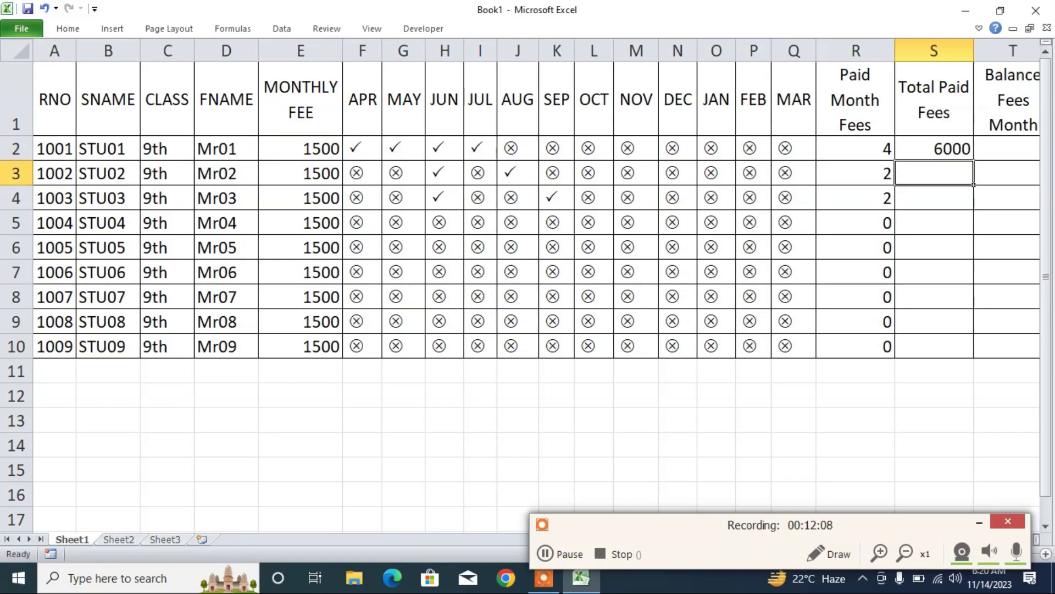
{"action": "left_click", "coordinate": [934, 148]}
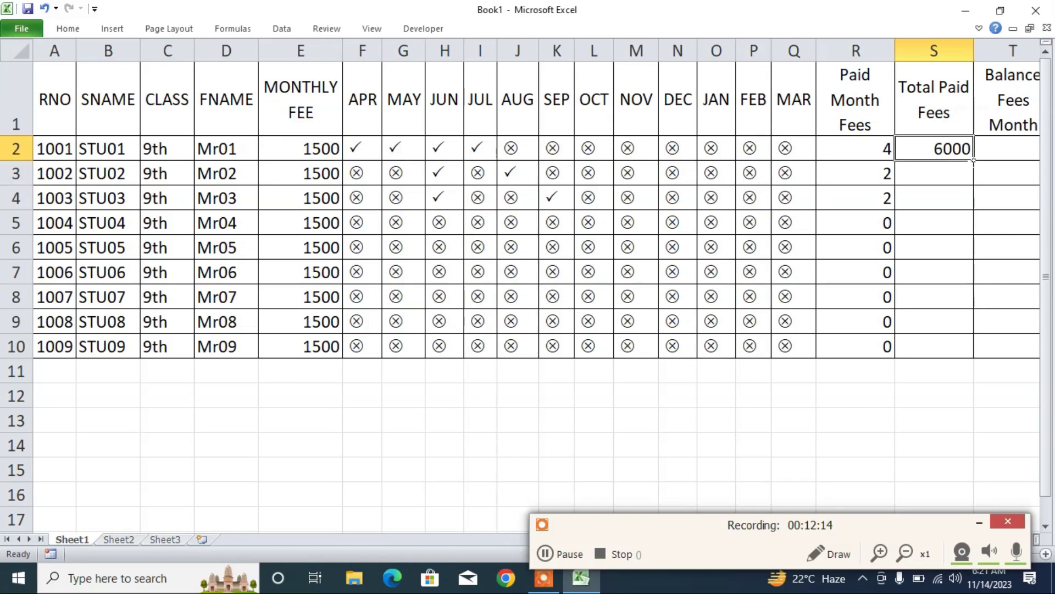
{"action": "double_click", "coordinate": [973, 160]}
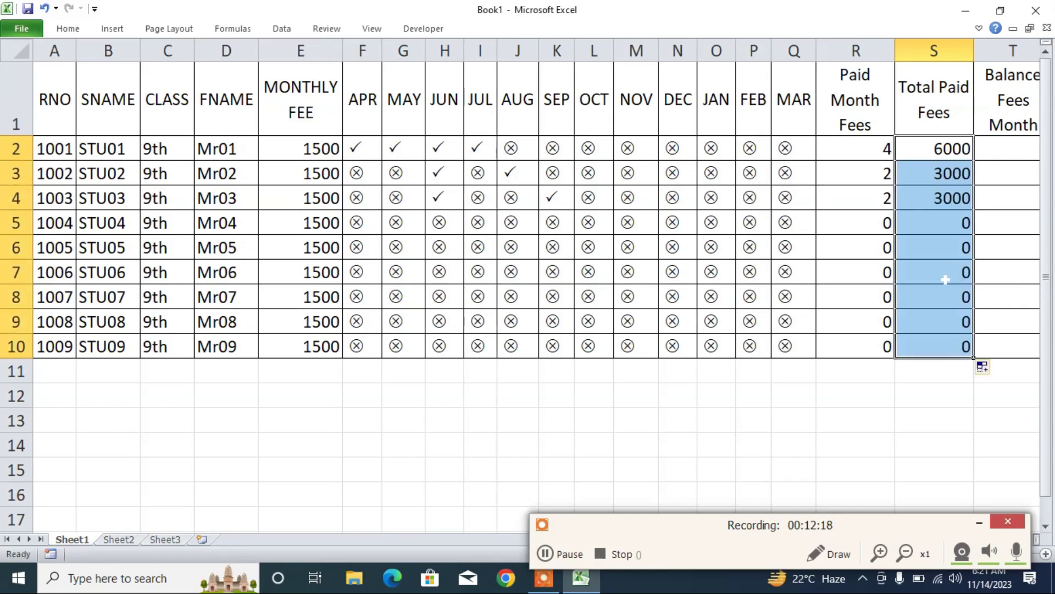
{"action": "left_click", "coordinate": [930, 156]}
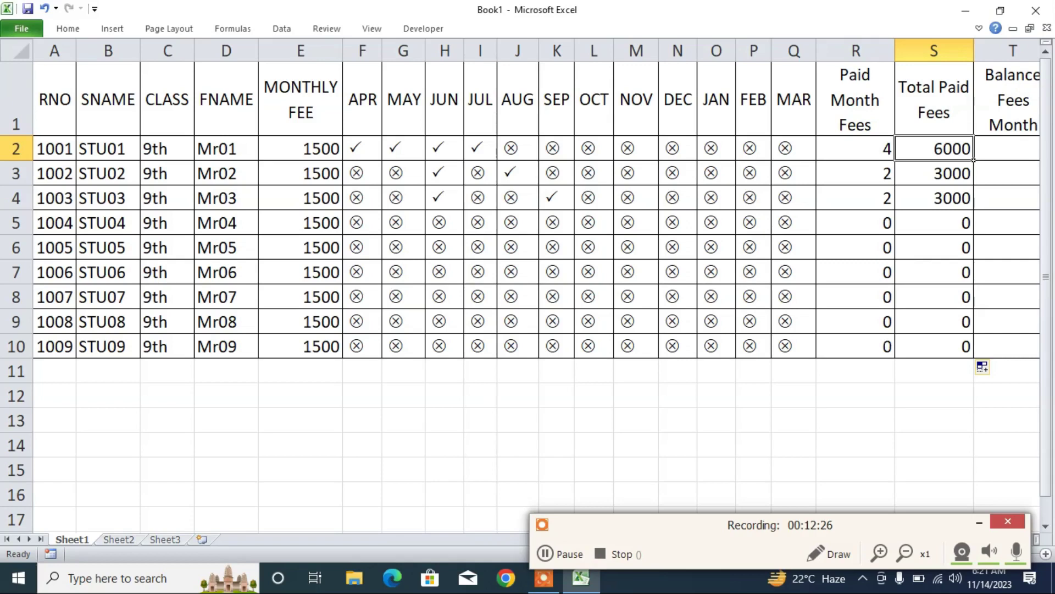
- Review the Paid Month Fees formula in R2 without changing it
{"action": "left_click_drag", "start_coordinate": [360, 151], "coordinate": [792, 153]}
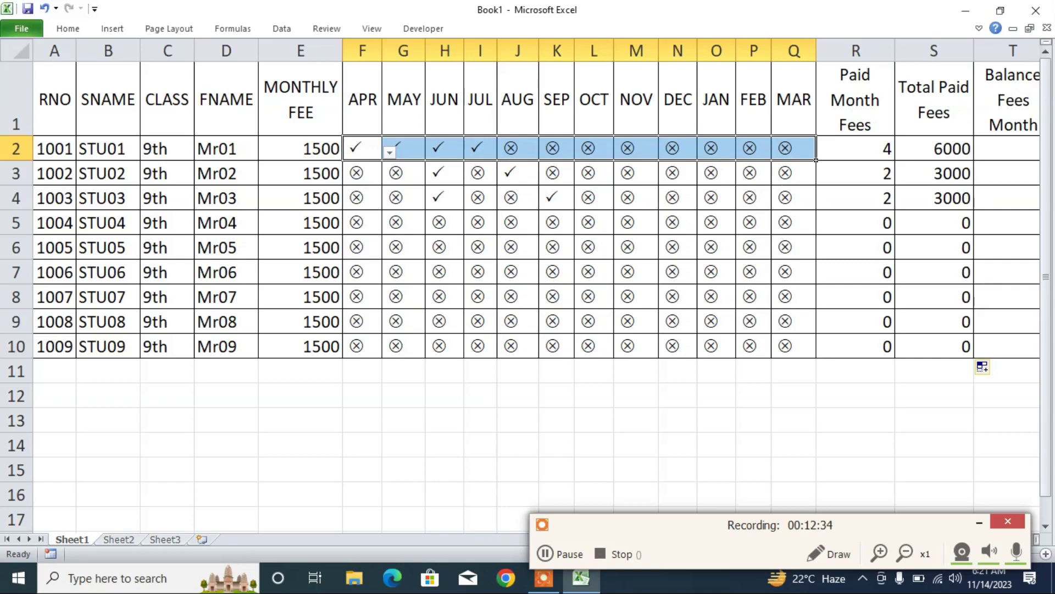
{"action": "double_click", "coordinate": [879, 157]}
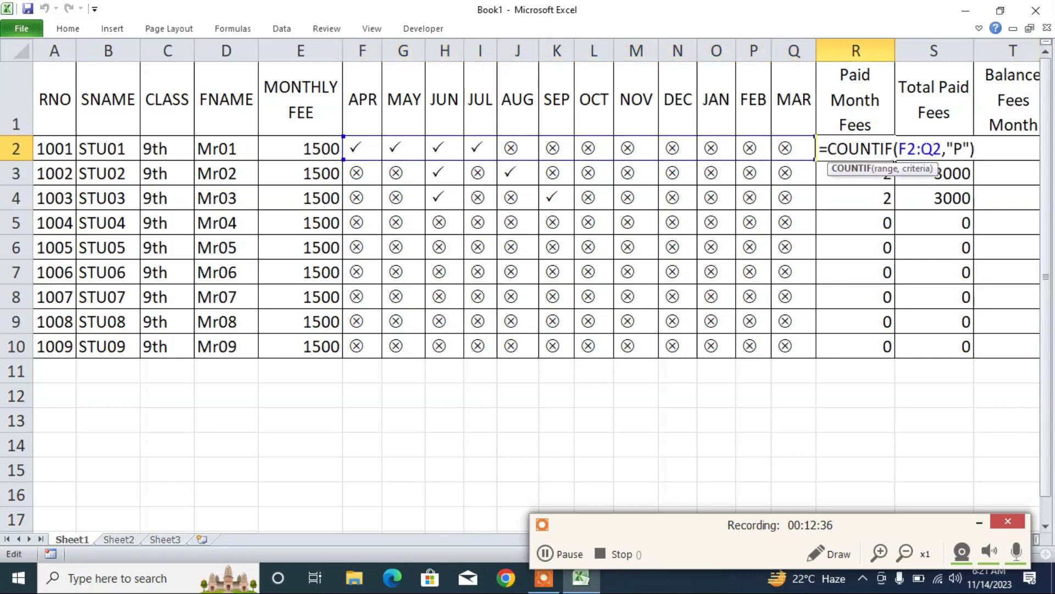
{"action": "key", "text": "shift+End"}
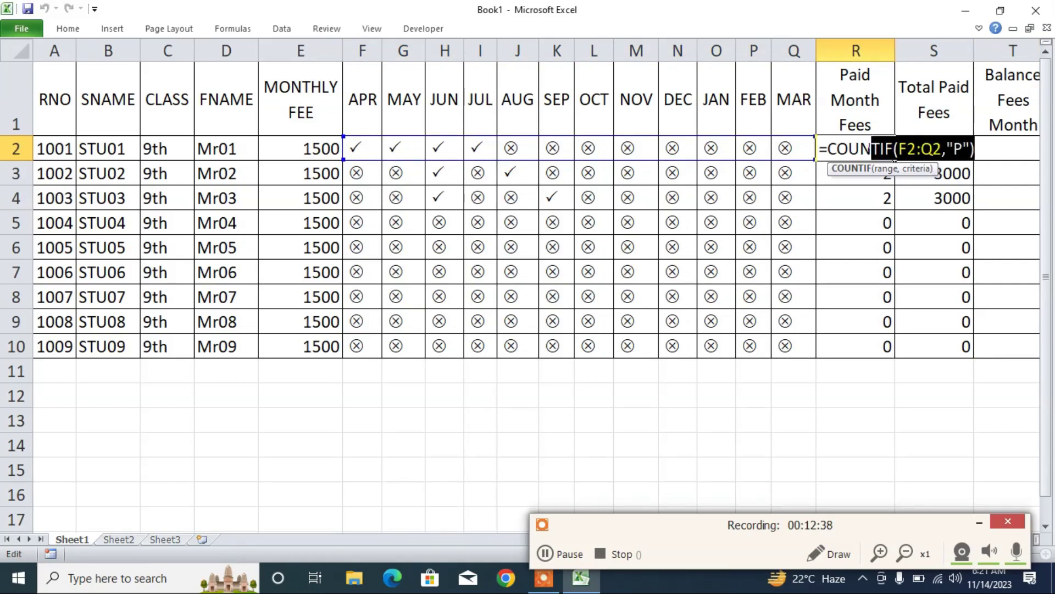
{"action": "key", "text": "shift+Left"}
{"action": "key", "text": "shift+Left"}
{"action": "key", "text": "shift+Left"}
{"action": "key", "text": "shift+Left"}
{"action": "key", "text": "shift+Left"}
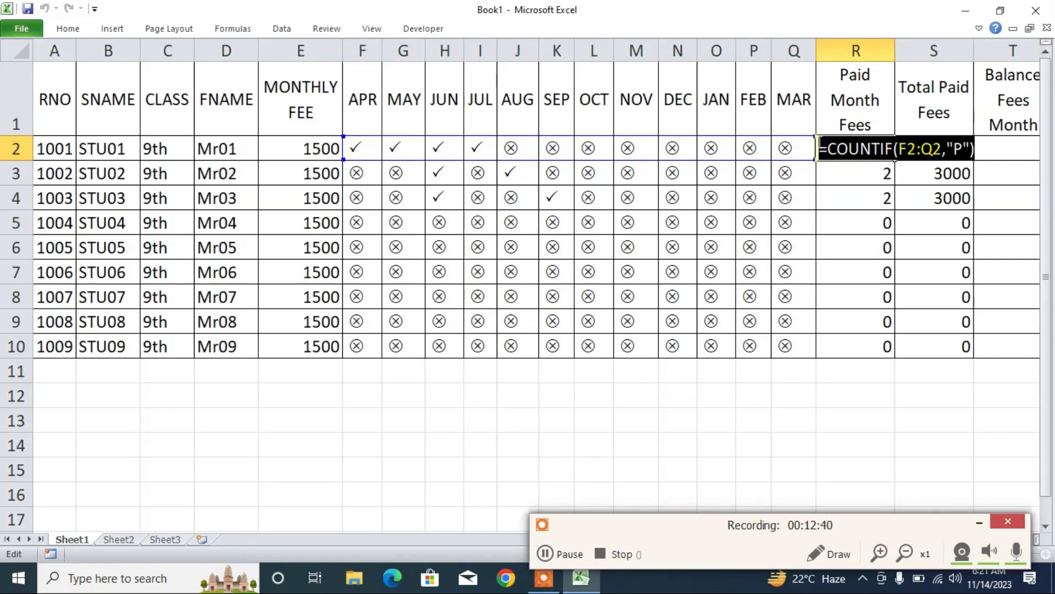
{"action": "key", "text": "Escape"}
- Enter =COUNTIF(F2:Q2,"U") in T2 and fill it down to T10
{"action": "left_click", "coordinate": [1003, 150]}
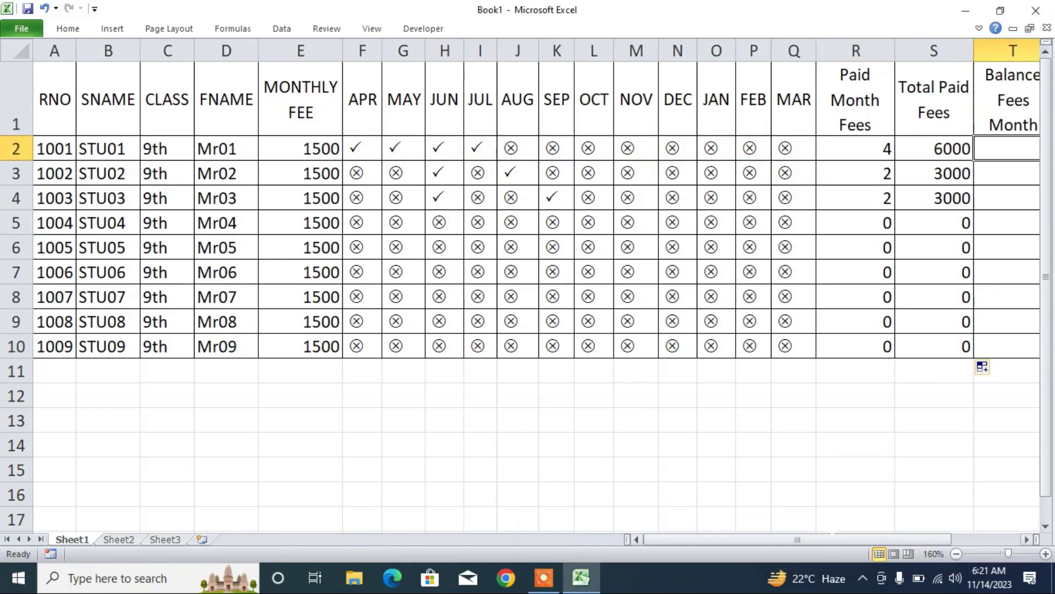
{"action": "left_click_drag", "start_coordinate": [832, 539], "coordinate": [884, 541]}
{"action": "double_click", "coordinate": [876, 152]}
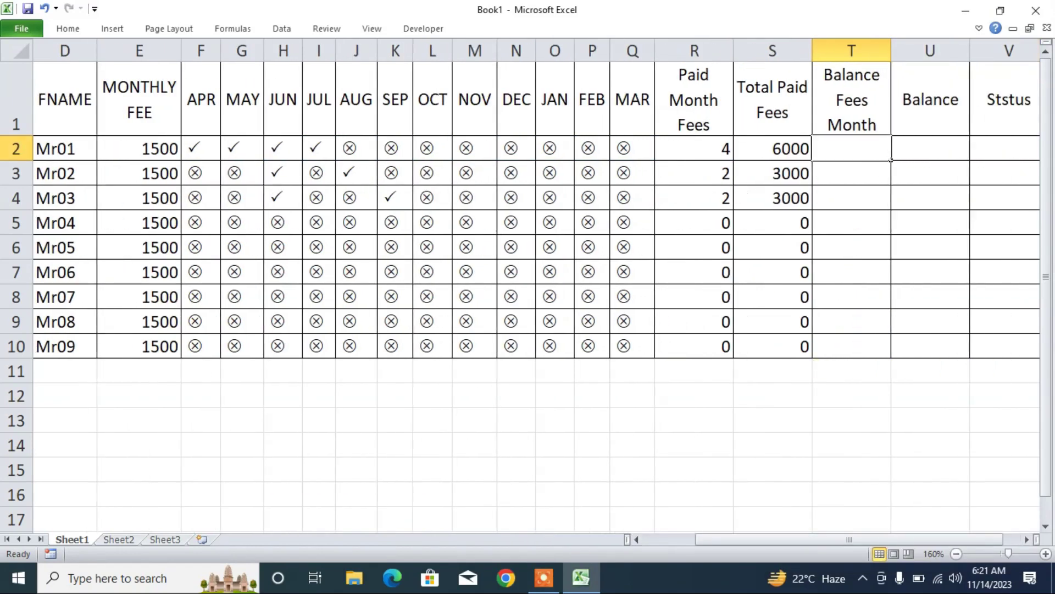
{"action": "type", "text": "=COUNTIF(F2:Q2,\"P\")"}
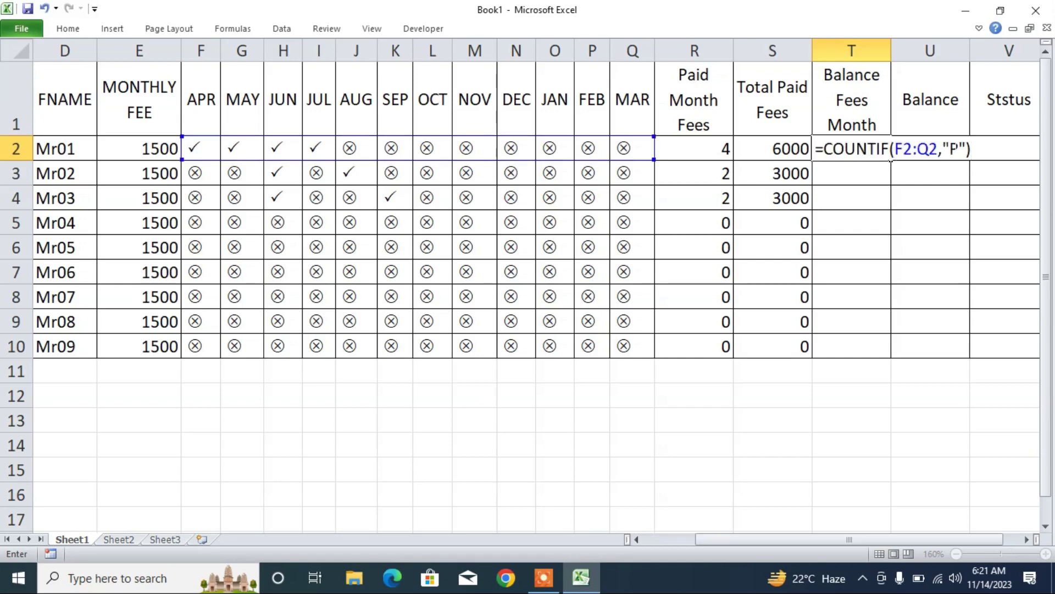
{"action": "key", "text": "F2"}
{"action": "key", "text": "Left"}
{"action": "key", "text": "Left"}
{"action": "key", "text": "Left"}
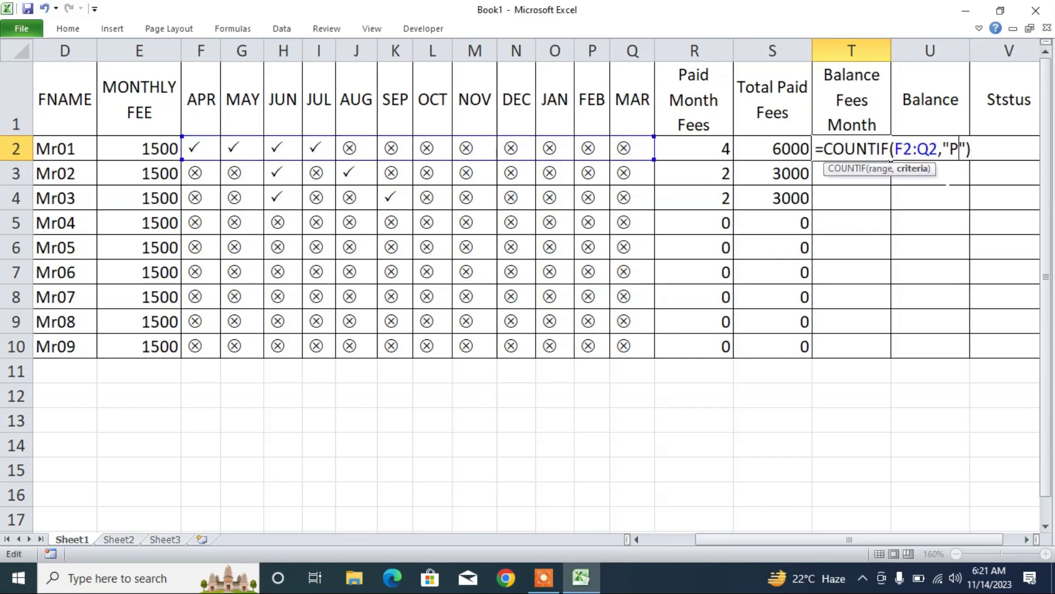
{"action": "key", "text": "BackSpace"}
{"action": "type", "text": "U"}
{"action": "key", "text": "Return"}
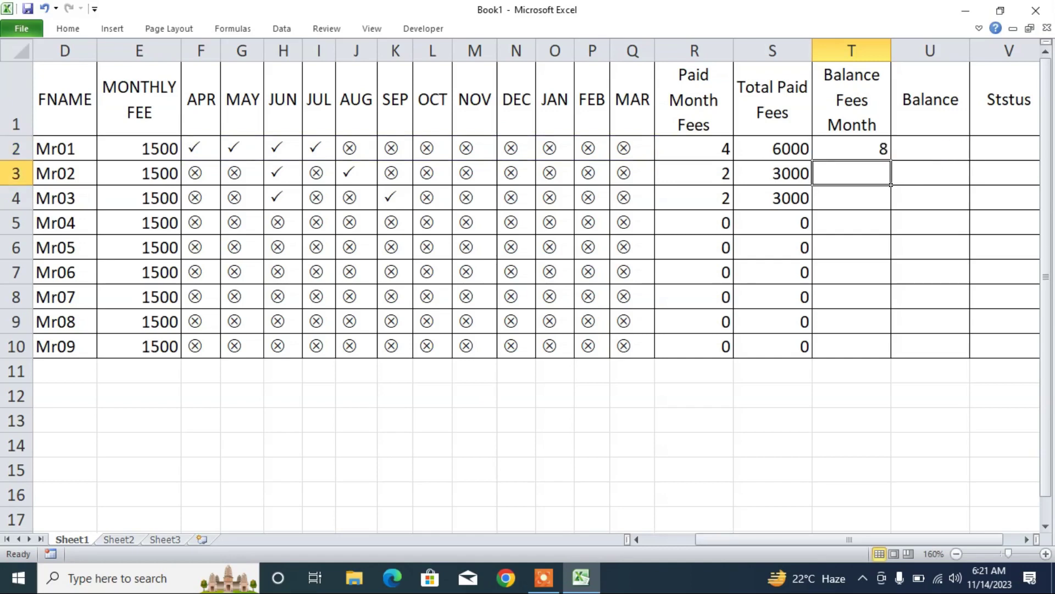
{"action": "left_click", "coordinate": [879, 152]}
{"action": "double_click", "coordinate": [891, 160]}
{"action": "left_click", "coordinate": [884, 149]}
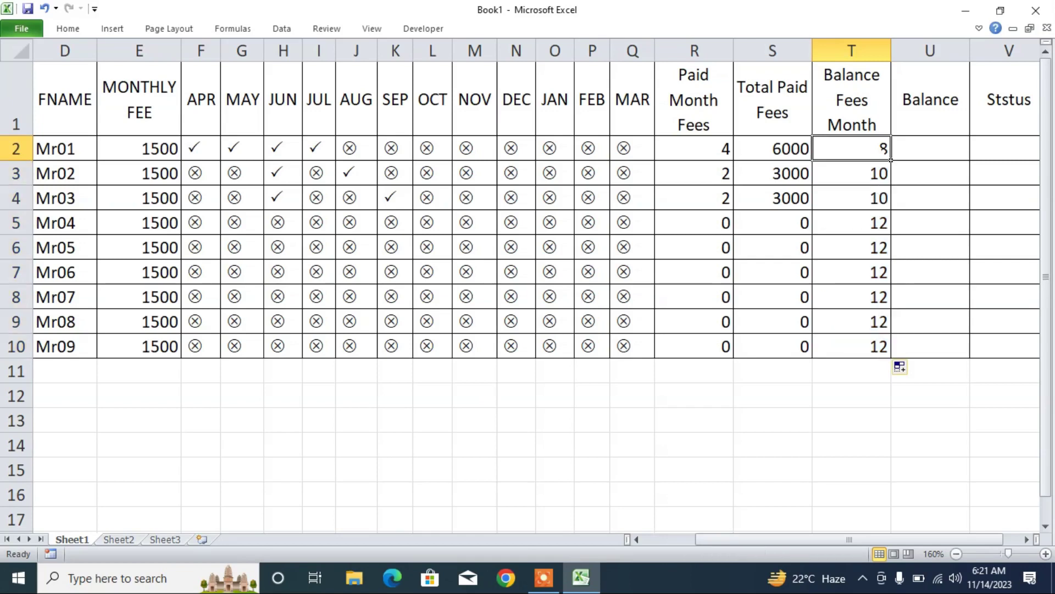
- Step through Mr01's month entries from AUG across to MAR
{"action": "left_click", "coordinate": [356, 148]}
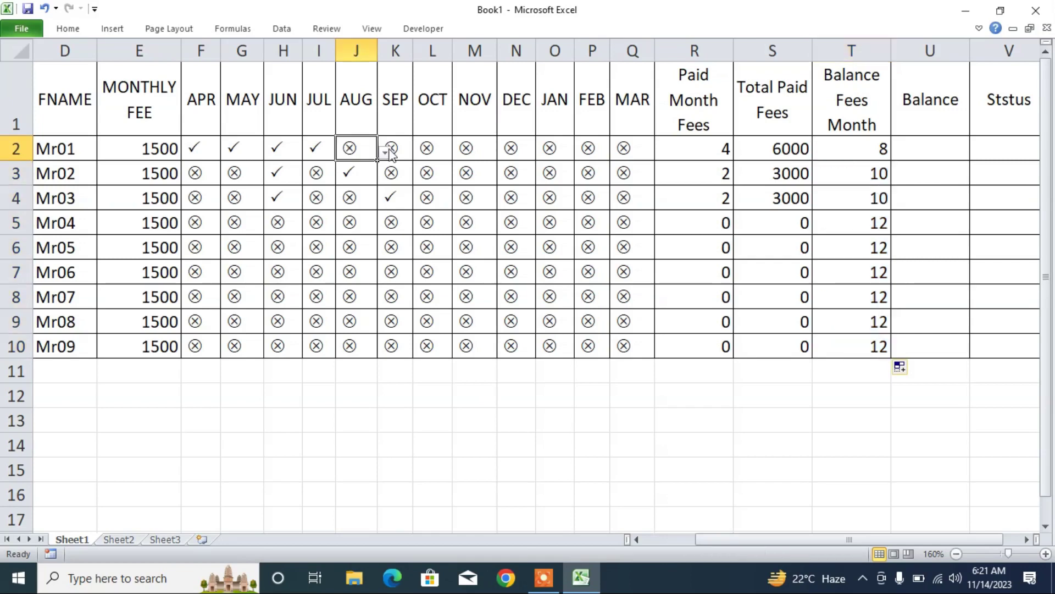
{"action": "left_click", "coordinate": [432, 148]}
{"action": "left_click", "coordinate": [356, 149]}
{"action": "left_click", "coordinate": [395, 149]}
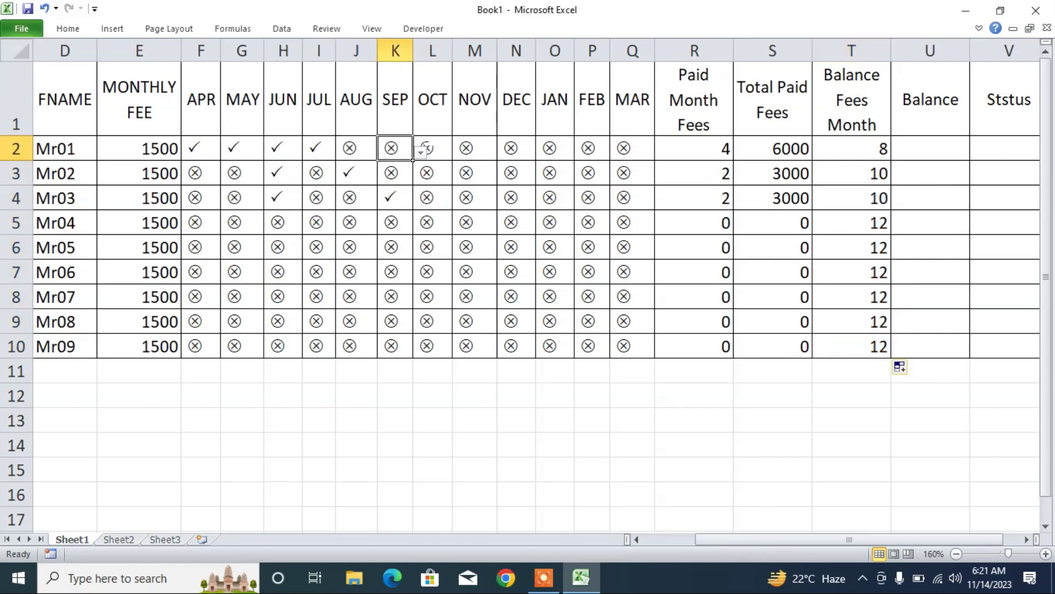
{"action": "left_click", "coordinate": [432, 149]}
{"action": "left_click", "coordinate": [474, 148]}
{"action": "left_click", "coordinate": [517, 146]}
{"action": "left_click", "coordinate": [553, 147]}
{"action": "left_click", "coordinate": [593, 147]}
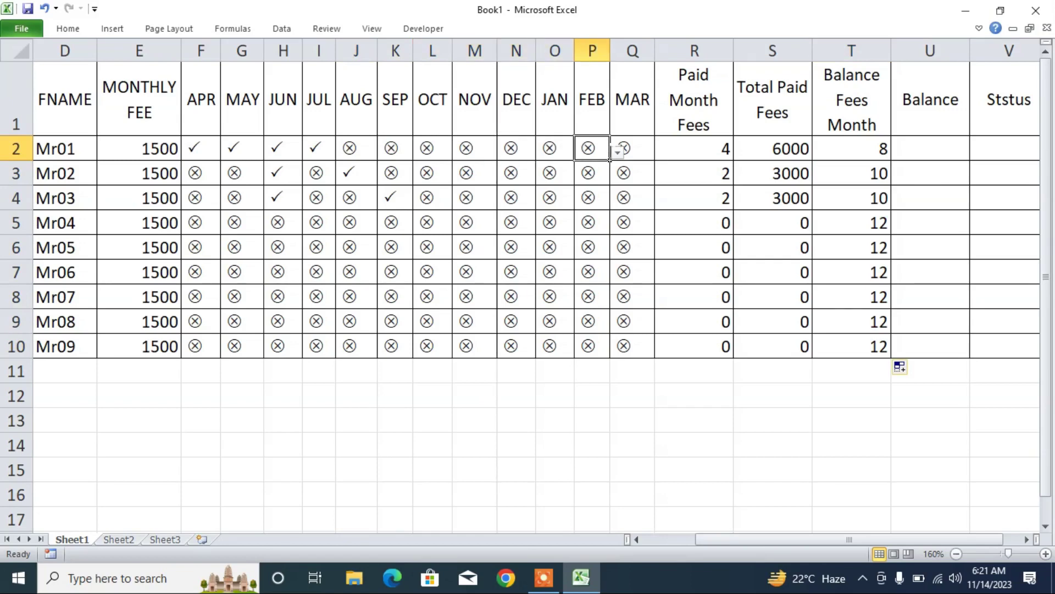
{"action": "left_click", "coordinate": [628, 147]}
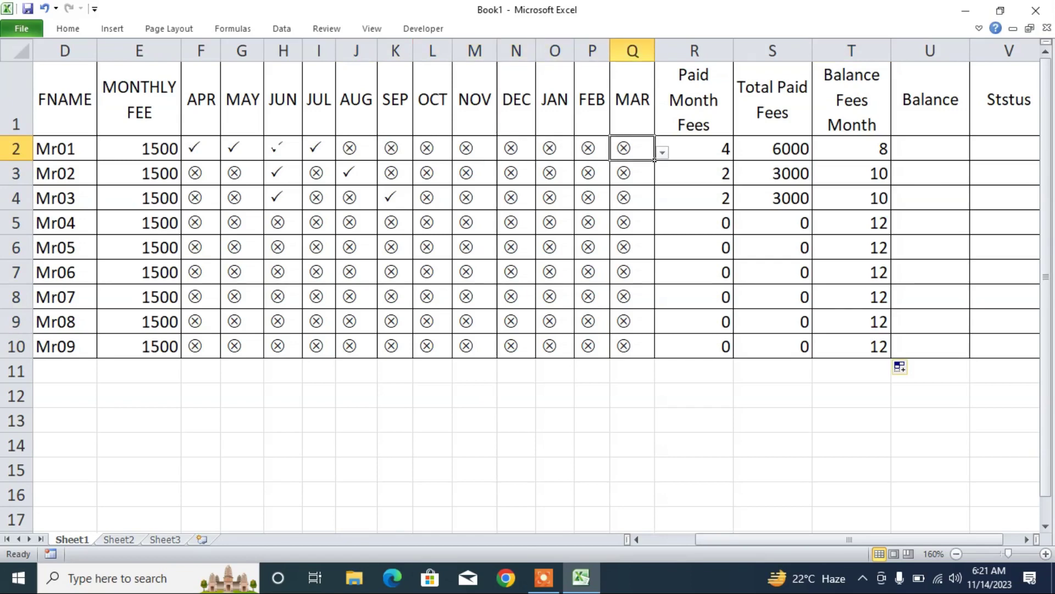
- Mark Mr01's JUN fee unpaid, dropping Total Paid Fees to 4500
{"action": "left_click", "coordinate": [283, 148]}
{"action": "left_click", "coordinate": [308, 152]}
{"action": "left_click", "coordinate": [272, 179]}
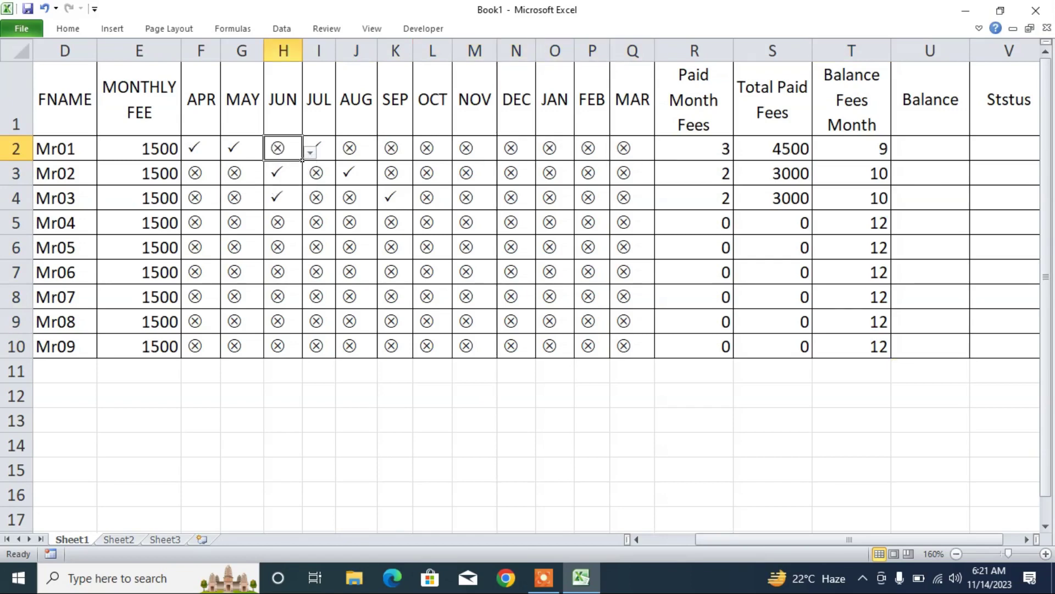
{"action": "left_click", "coordinate": [762, 150]}
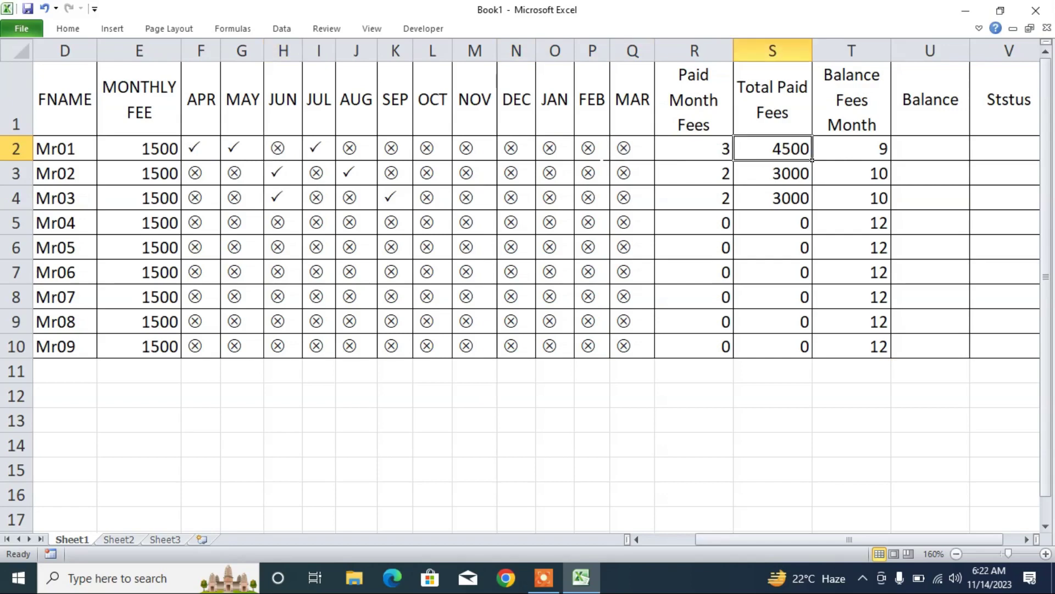
- Mark Mr01's FEB fee paid again, restoring 8 balance months in T2
{"action": "left_click", "coordinate": [598, 150]}
{"action": "left_click", "coordinate": [618, 153]}
{"action": "left_click", "coordinate": [588, 167]}
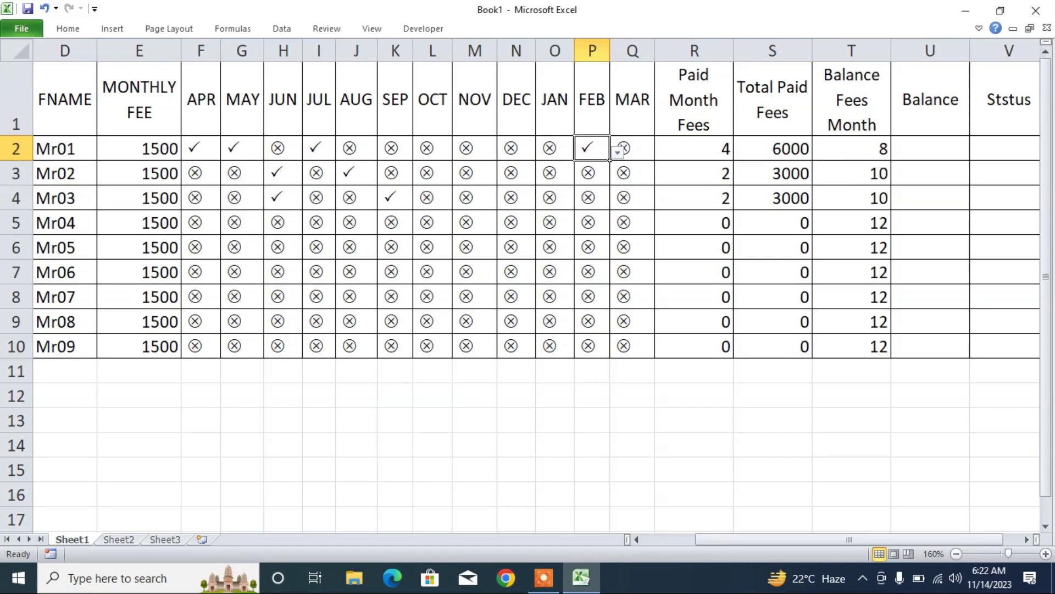
{"action": "left_click", "coordinate": [854, 150]}
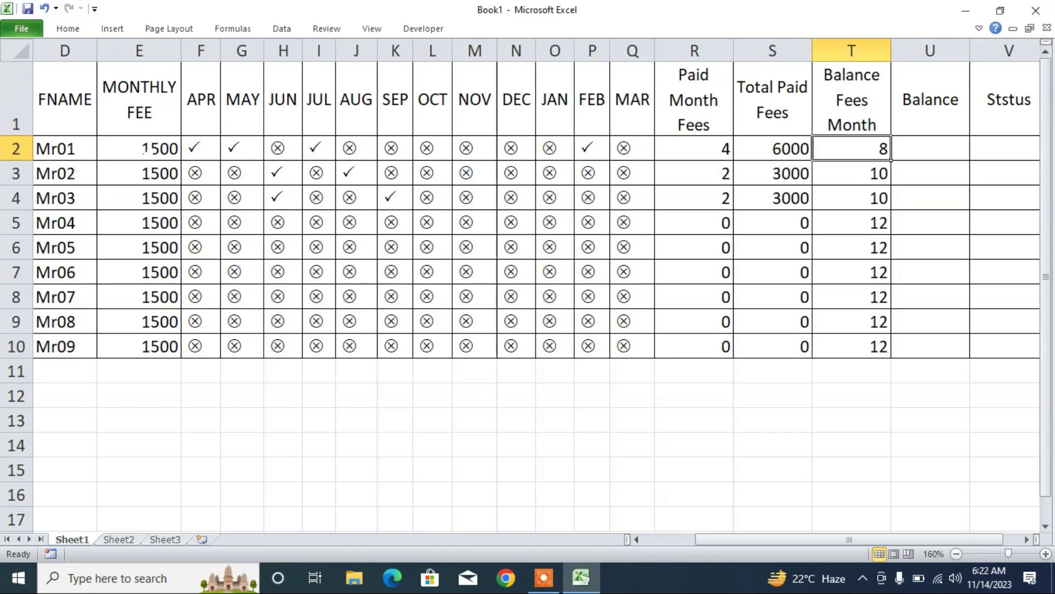
- Enter =E2*T2 in U2 to get a balance of 12000
{"action": "left_click", "coordinate": [946, 158]}
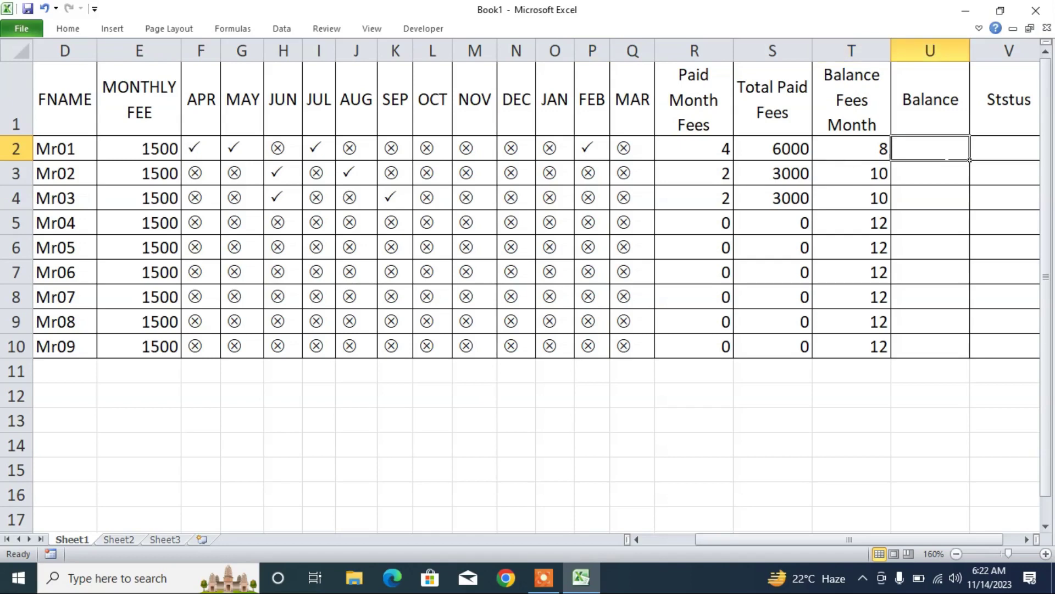
{"action": "type", "text": "="}
{"action": "left_click", "coordinate": [145, 148]}
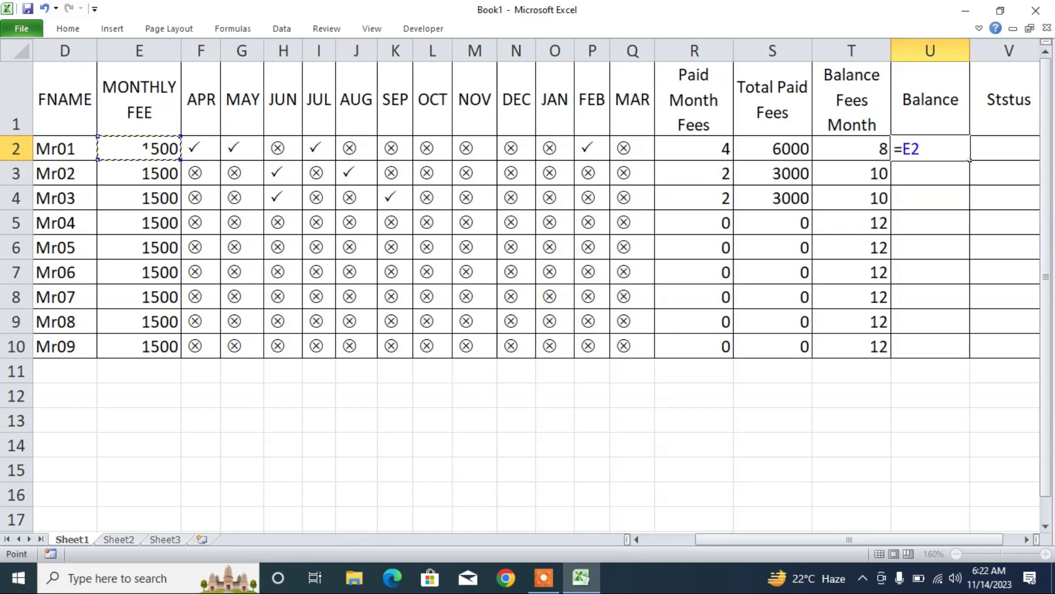
{"action": "type", "text": "*"}
{"action": "key", "text": "Left"}
{"action": "key", "text": "Return"}
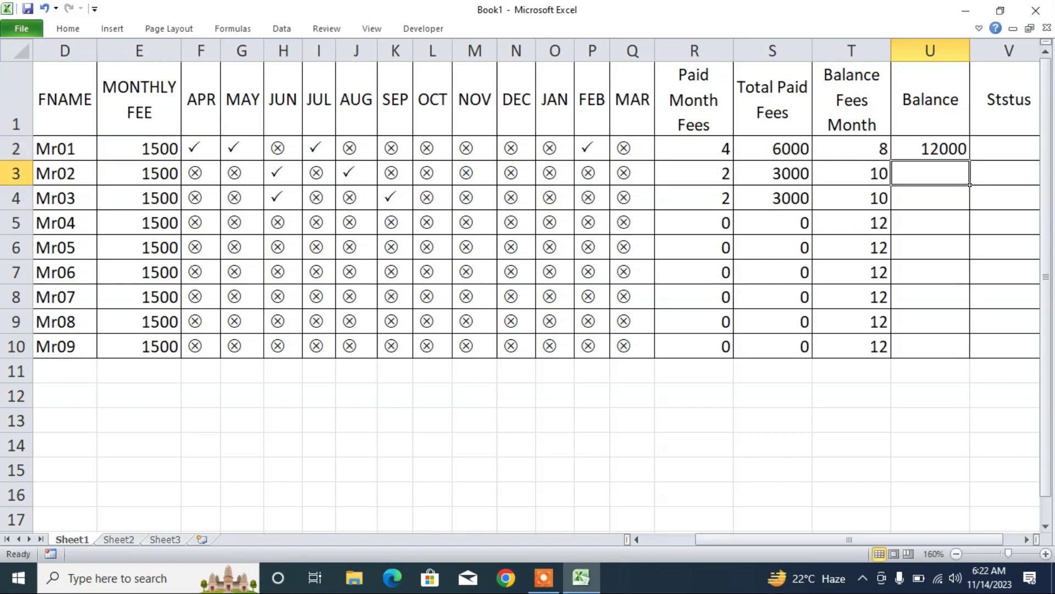
- Fill the balance formula down to U10 and narrow columns U, S and R
{"action": "key", "text": "Up"}
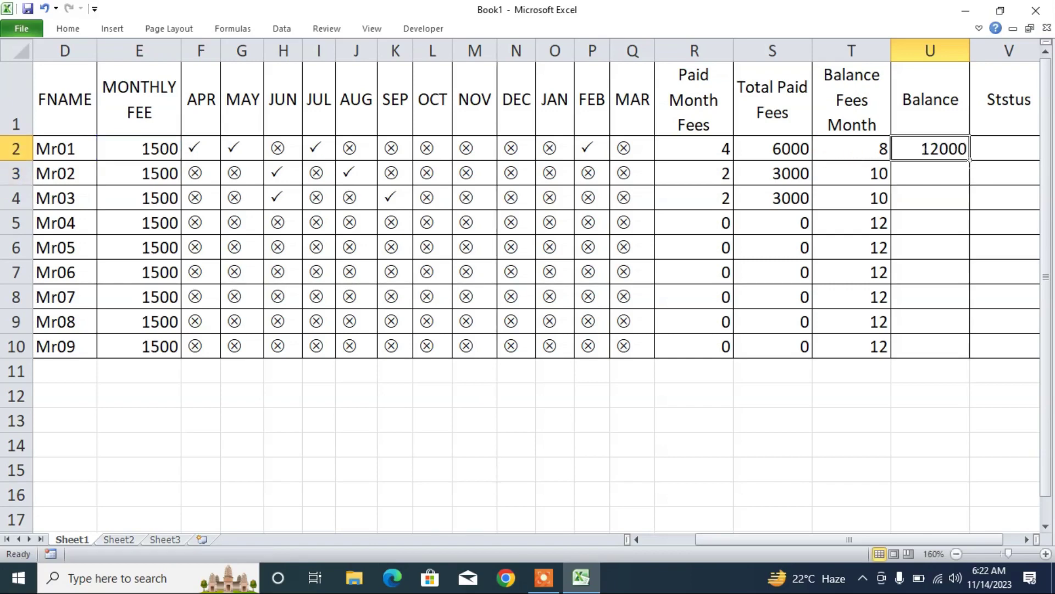
{"action": "double_click", "coordinate": [970, 161]}
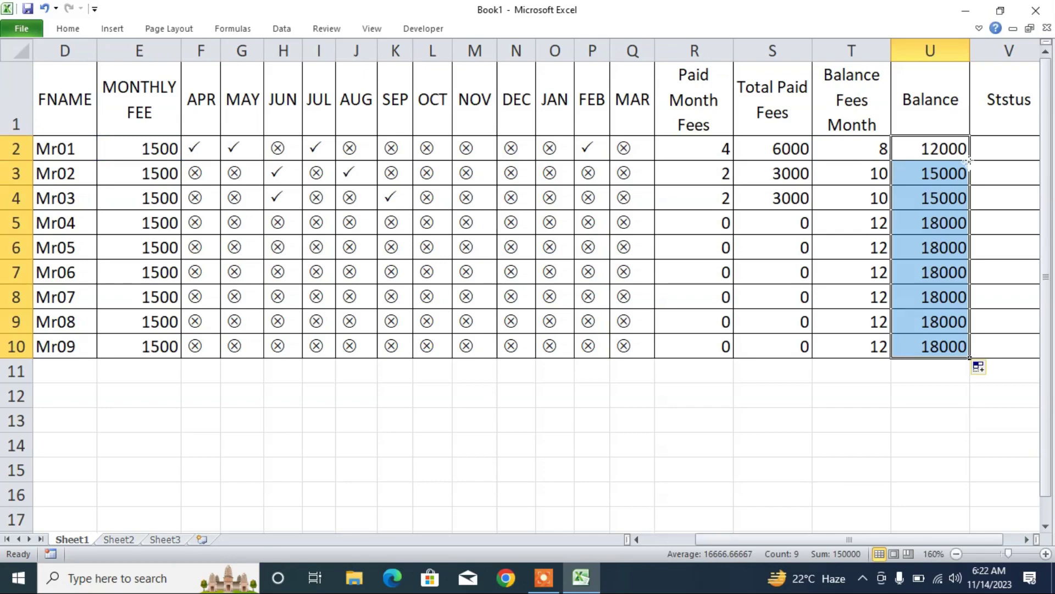
{"action": "left_click_drag", "start_coordinate": [970, 51], "coordinate": [959, 51]}
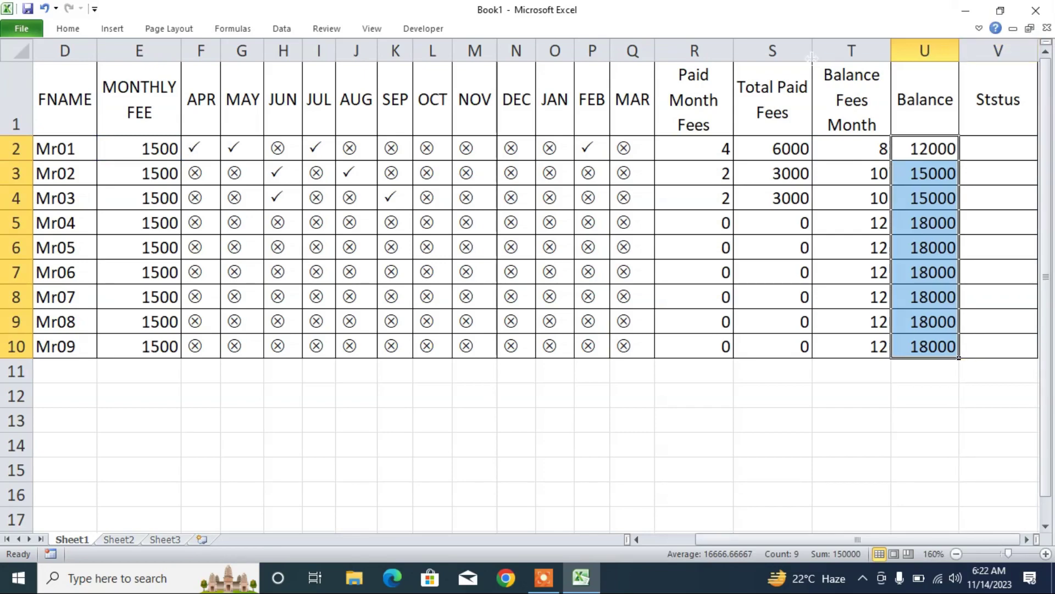
{"action": "left_click_drag", "start_coordinate": [812, 55], "coordinate": [714, 55]}
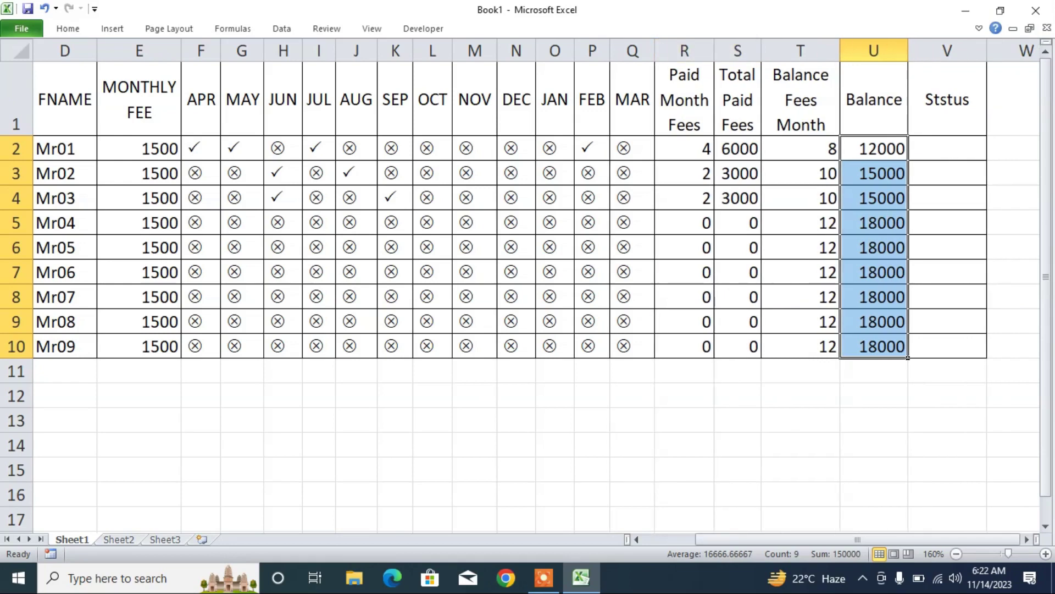
{"action": "left_click", "coordinate": [947, 99]}
{"action": "type", "text": "Ststus"}
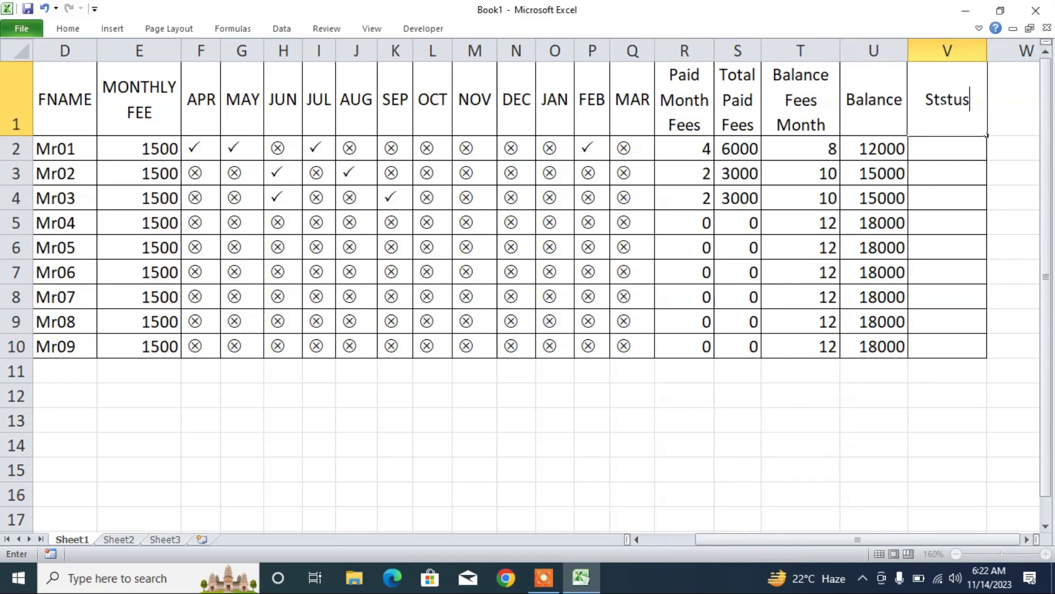
{"action": "key", "text": "Return"}
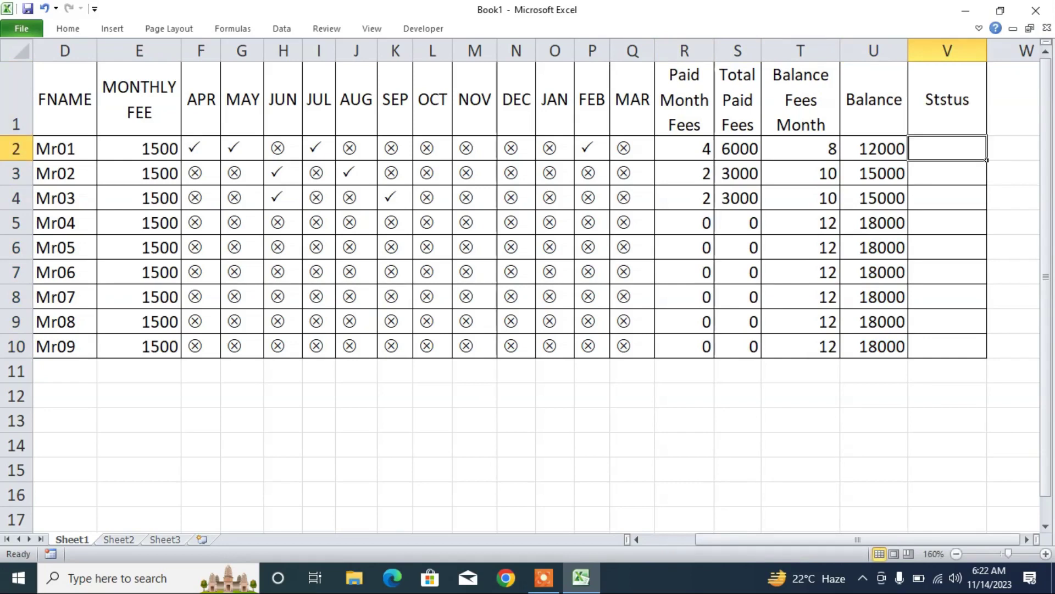
{"action": "left_click", "coordinate": [201, 198]}
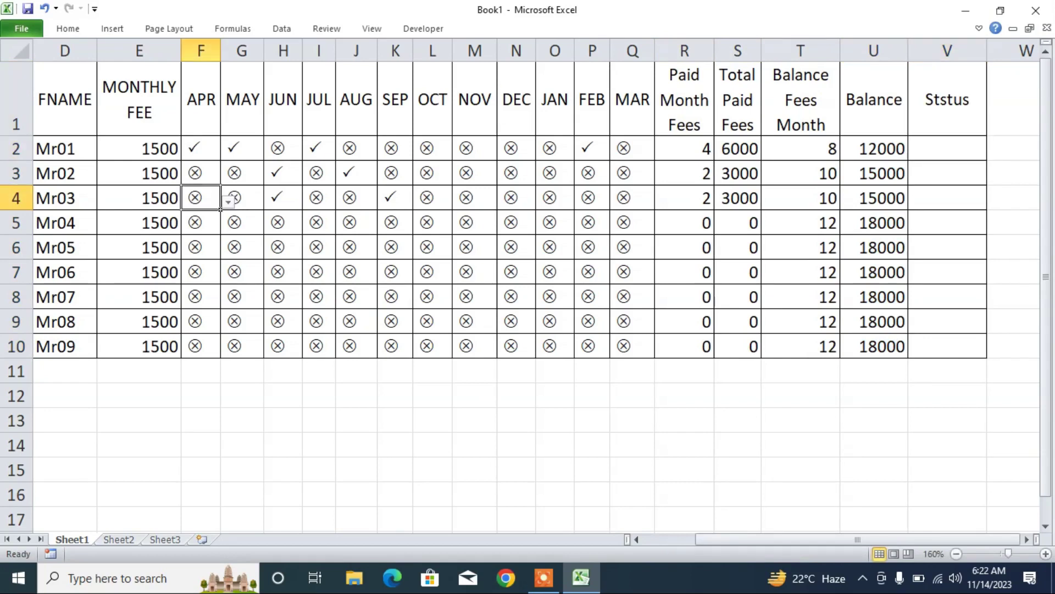
{"action": "left_click", "coordinate": [228, 202]}
{"action": "left_click", "coordinate": [199, 217]}
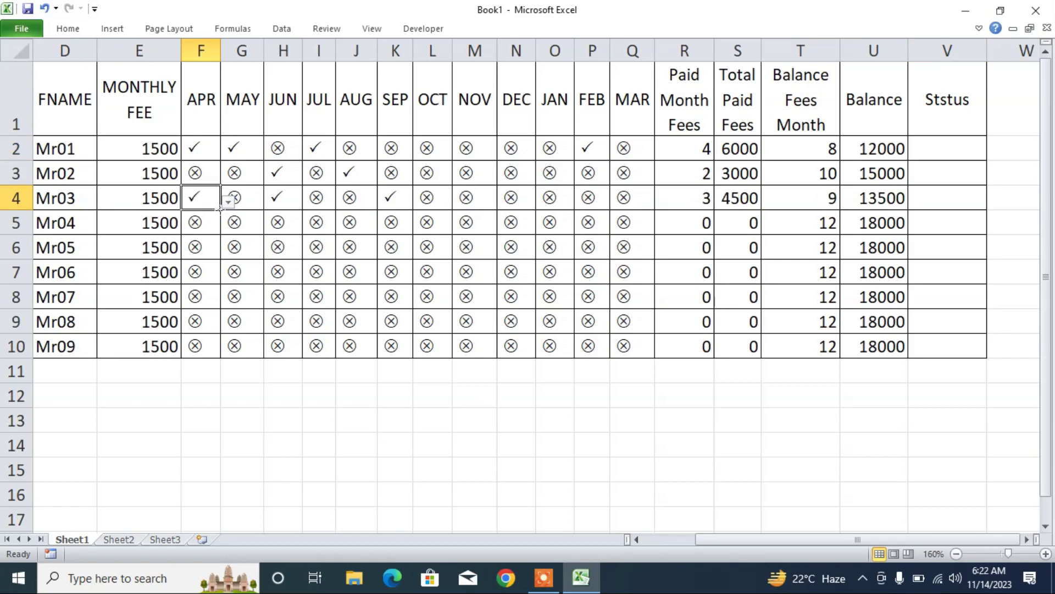
{"action": "left_click_drag", "start_coordinate": [221, 209], "coordinate": [654, 210]}
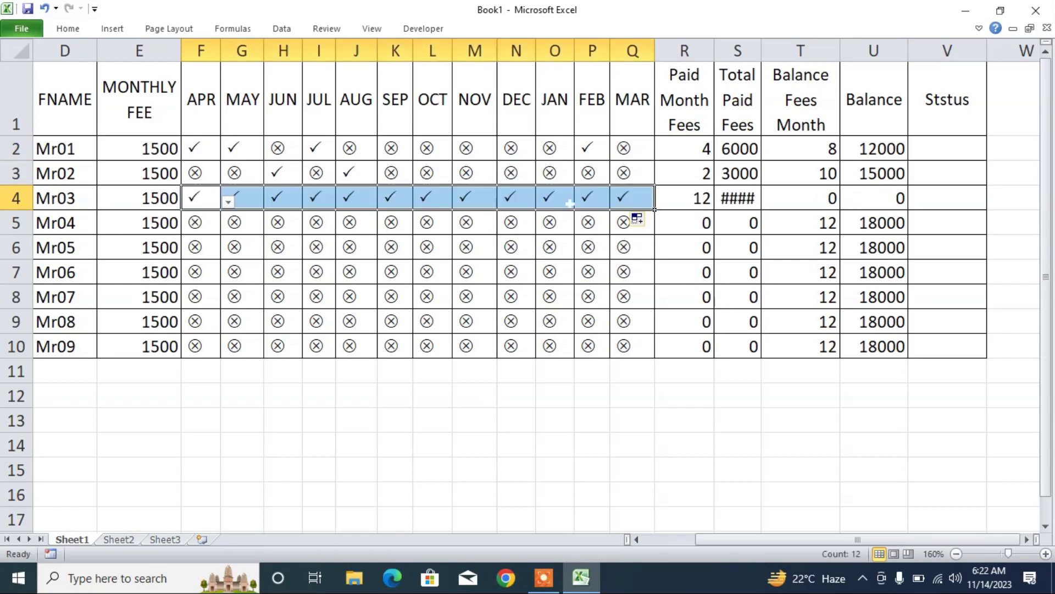
{"action": "left_click_drag", "start_coordinate": [762, 51], "coordinate": [768, 51]}
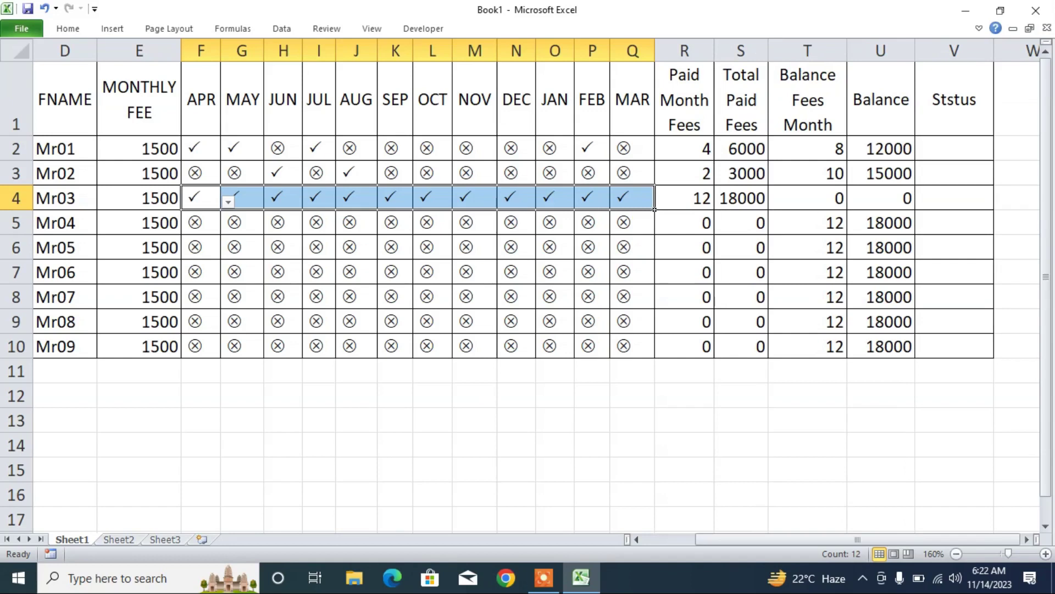
{"action": "left_click", "coordinate": [846, 208]}
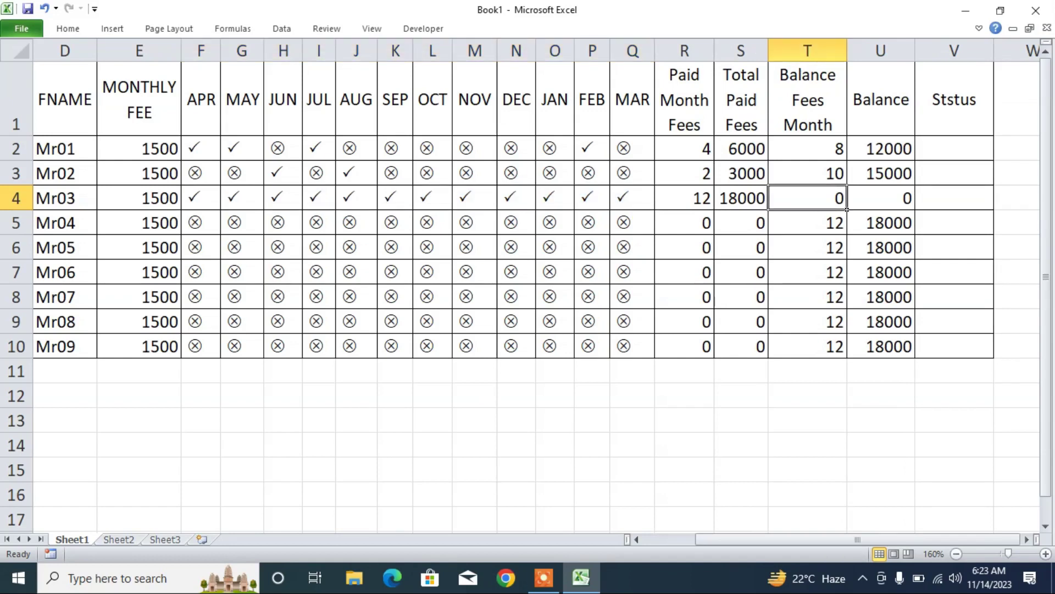
{"action": "left_click", "coordinate": [912, 208]}
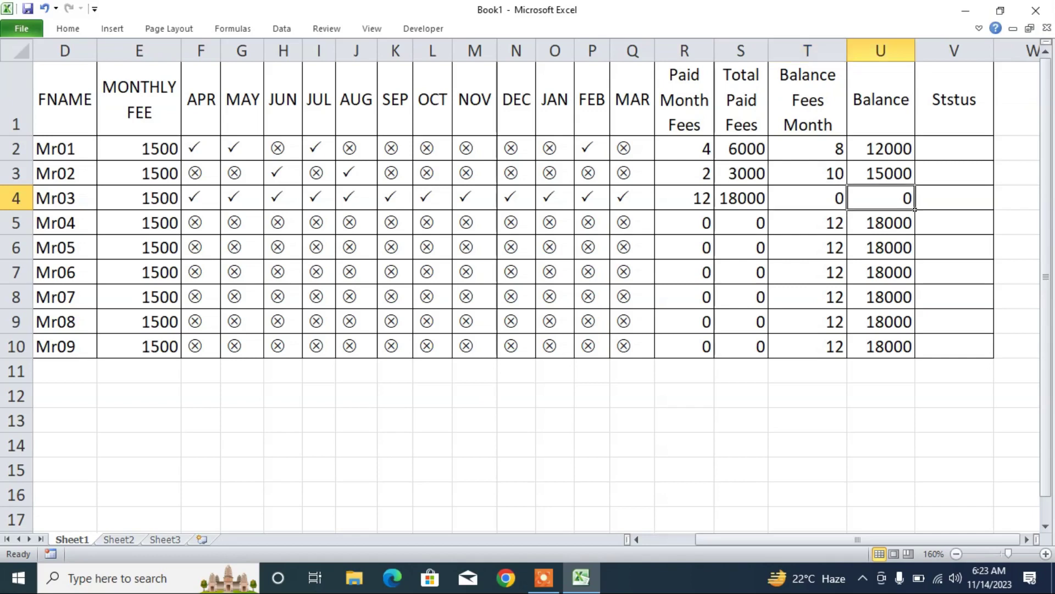
- Correct the V1 header from Ststus to STATUS
{"action": "left_click", "coordinate": [989, 132]}
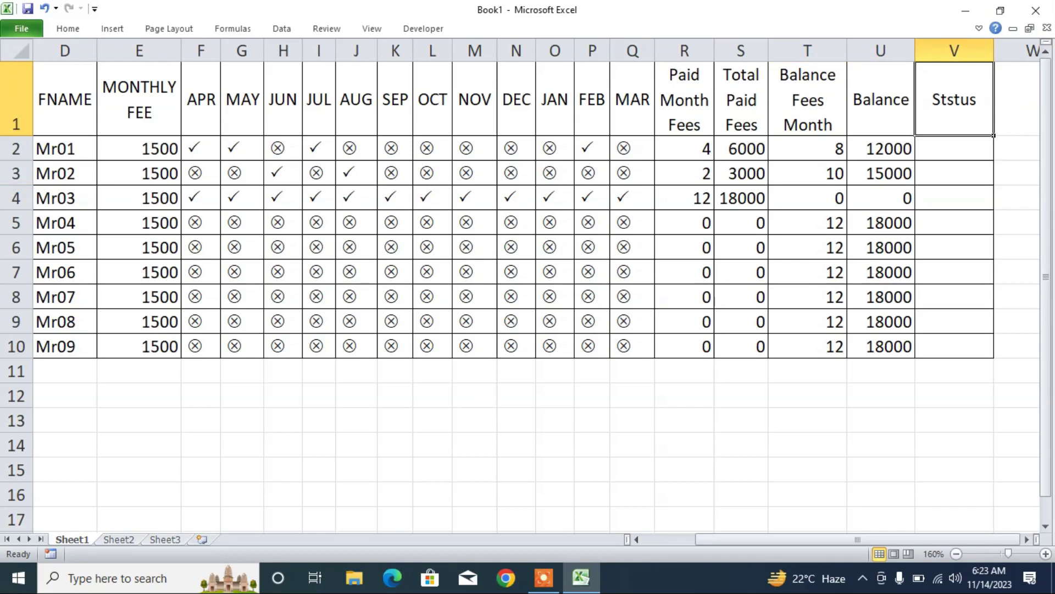
{"action": "type", "text": "STATU"}
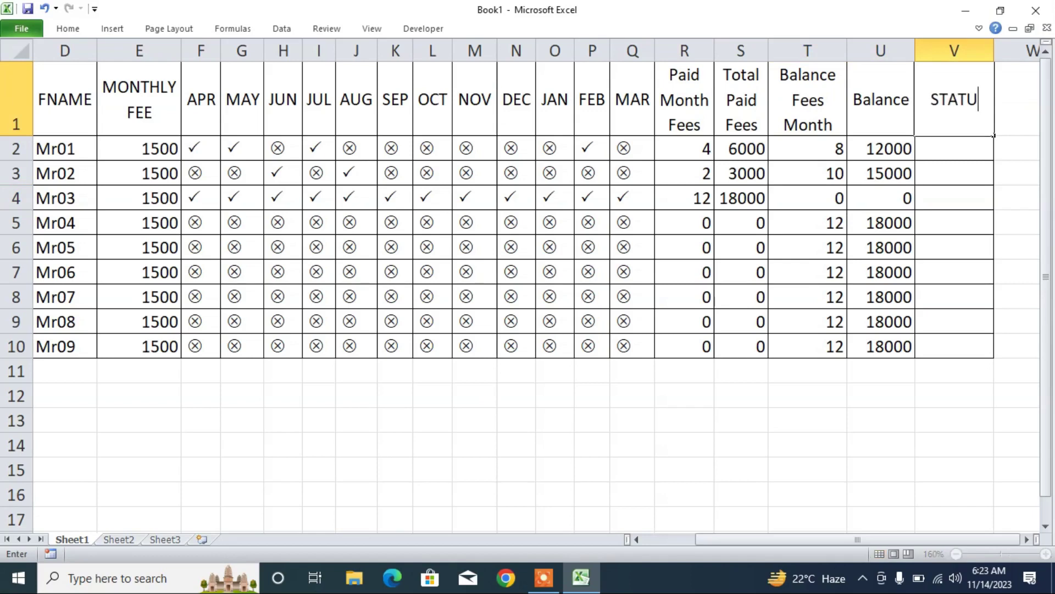
{"action": "type", "text": "S"}
{"action": "key", "text": "Return"}
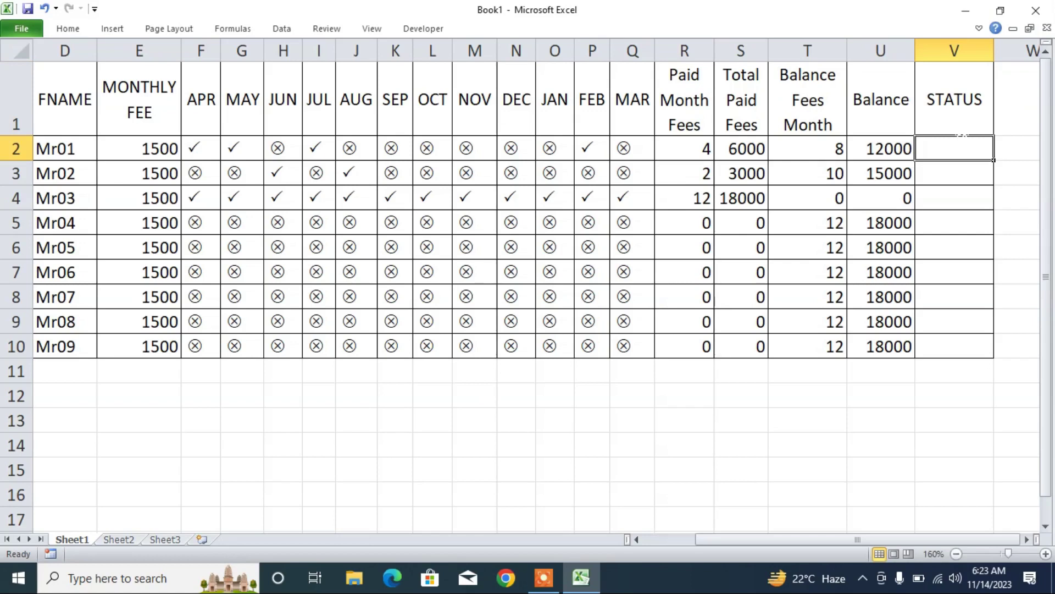
- Attempt an IF Paid formula in V2, then discard it after the error
{"action": "type", "text": "=IF("}
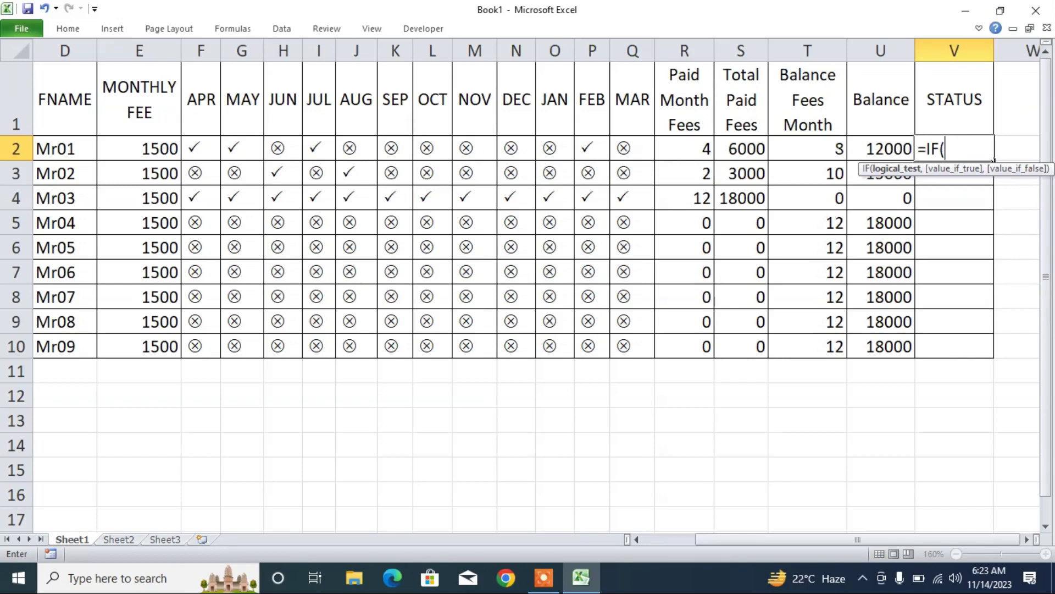
{"action": "left_click", "coordinate": [874, 148]}
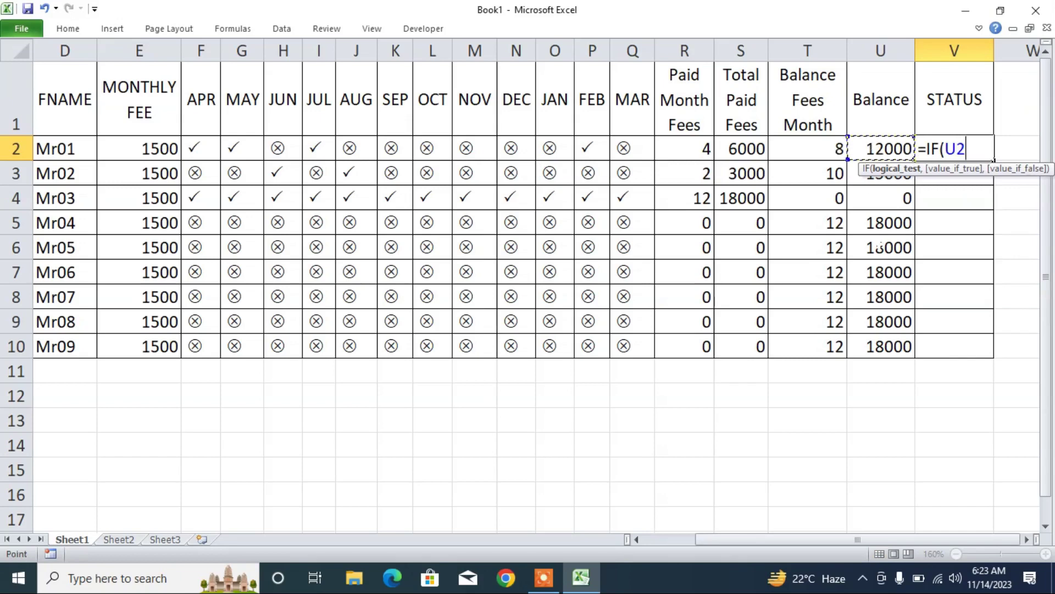
{"action": "type", "text": "=o"}
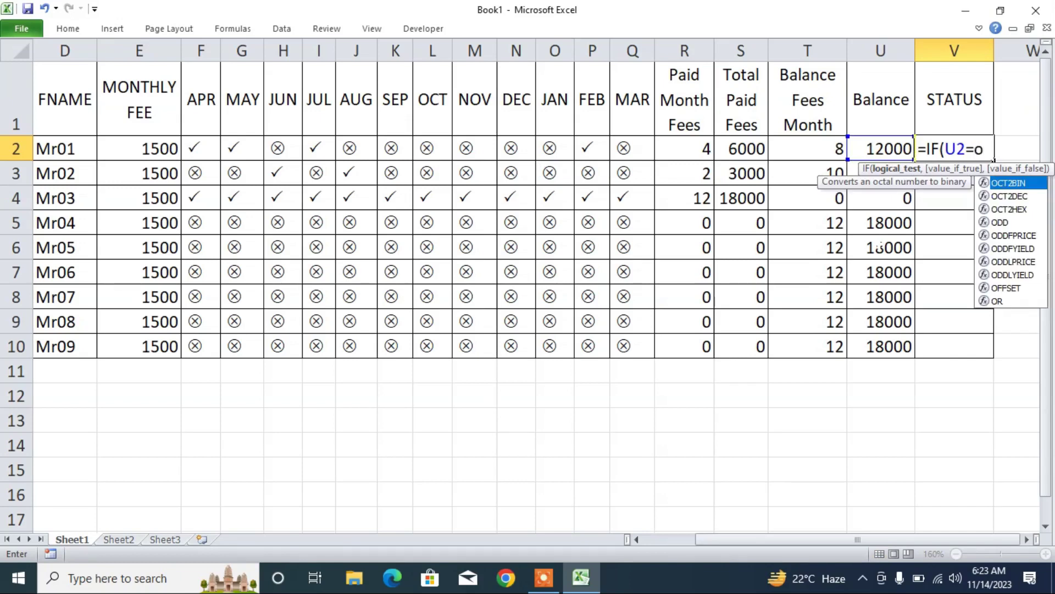
{"action": "key", "text": "BackSpace"}
{"action": "type", "text": "0,"}
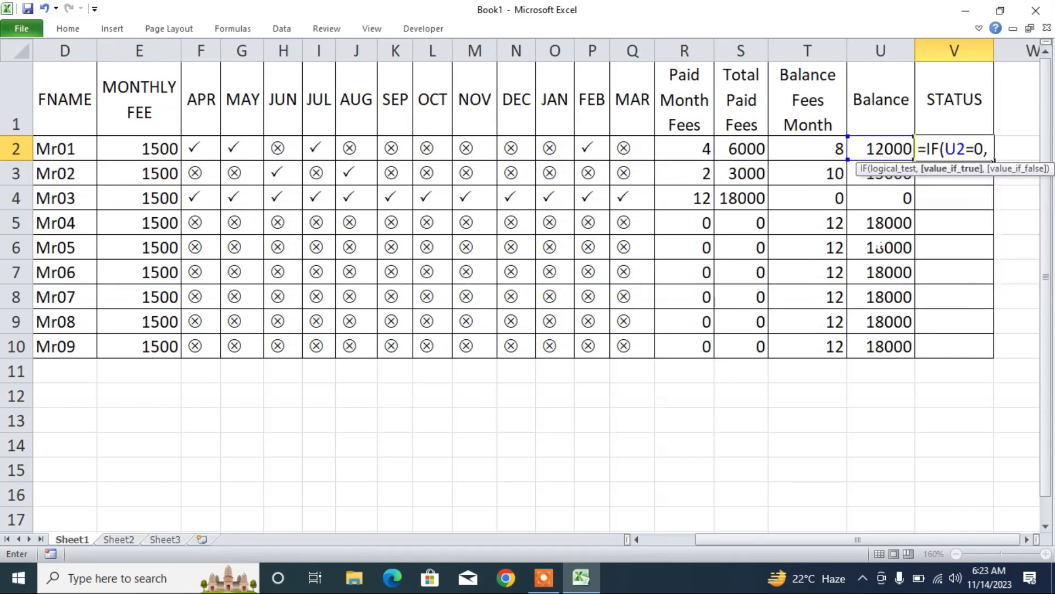
{"action": "type", "text": "\"Paid')"}
{"action": "key", "text": "Return"}
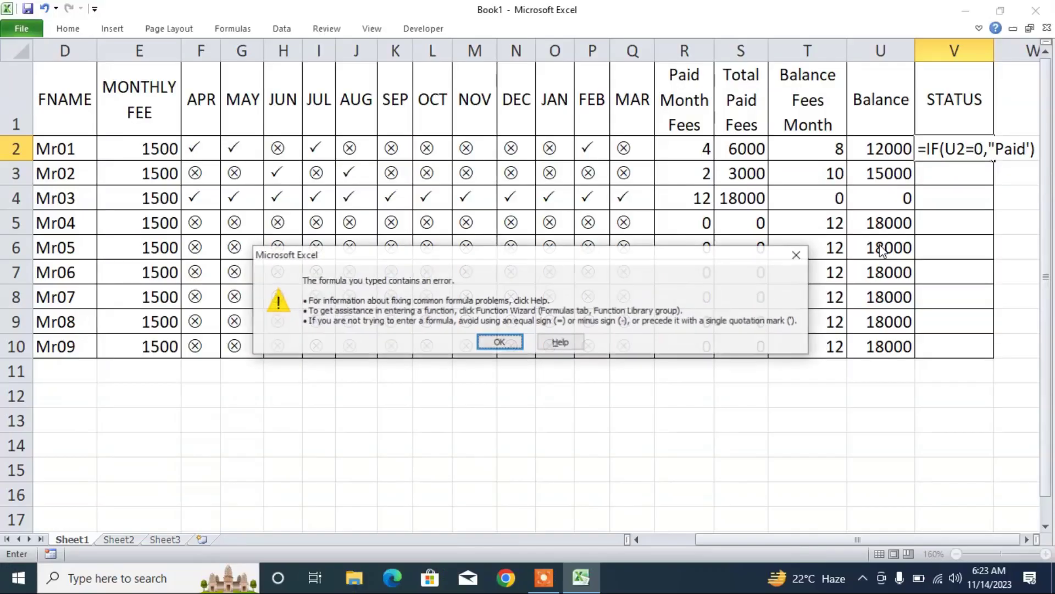
{"action": "key", "text": "Return"}
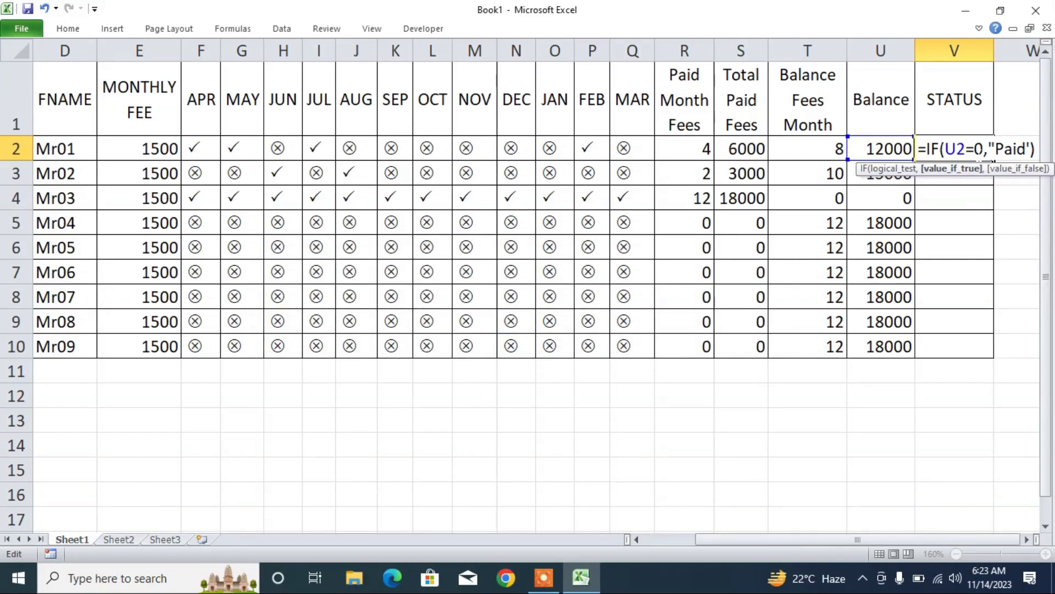
{"action": "key", "text": "Return"}
{"action": "key", "text": "Return"}
{"action": "key", "text": "Escape"}
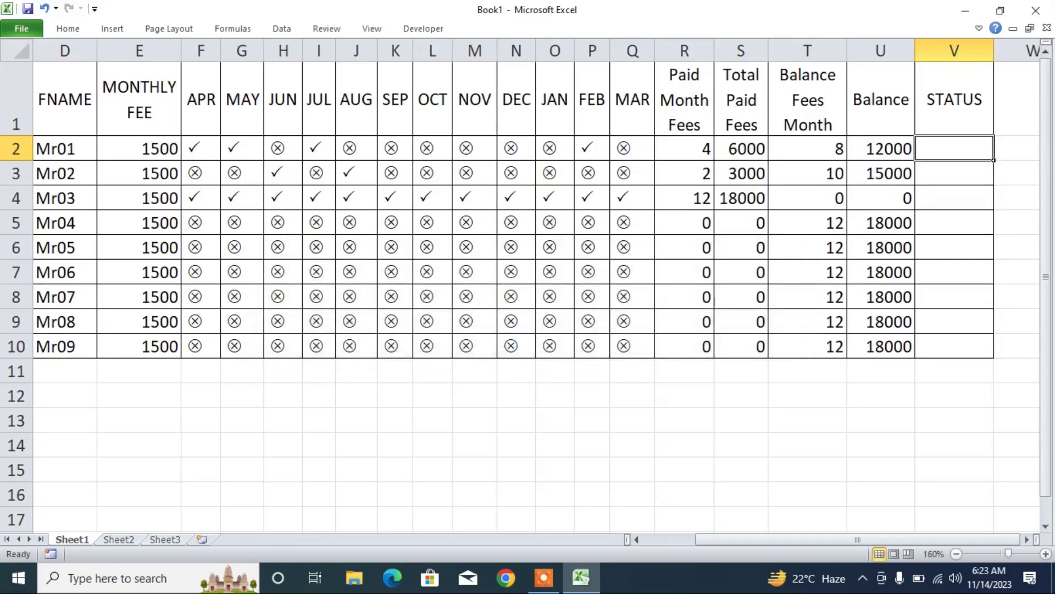
- Enter =IF(U2=0,"Paid") in V2 and fill it down to V10
{"action": "type", "text": "=if"}
{"action": "key", "text": "Tab"}
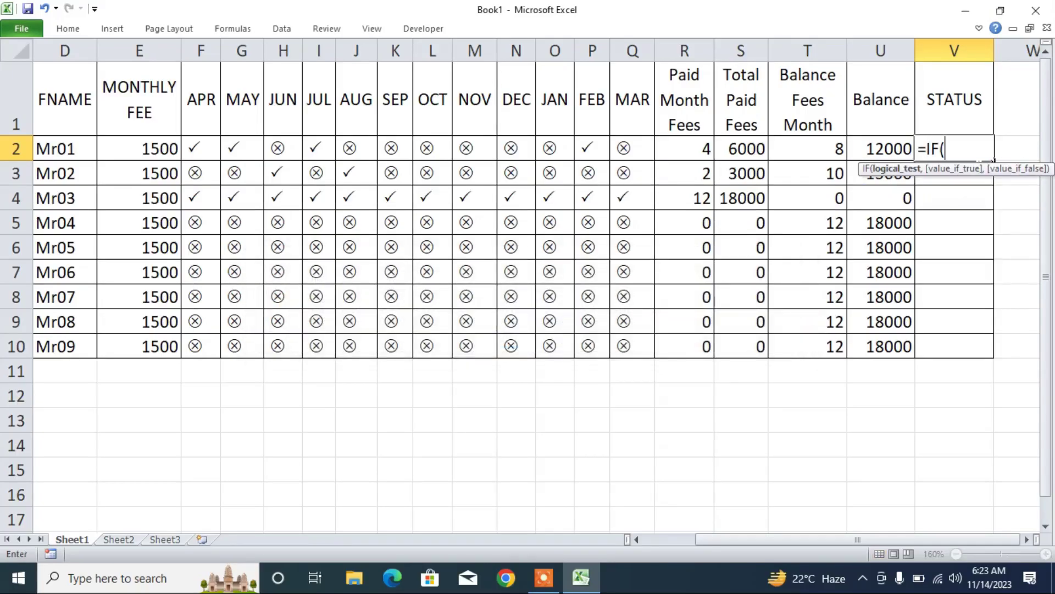
{"action": "key", "text": "Left"}
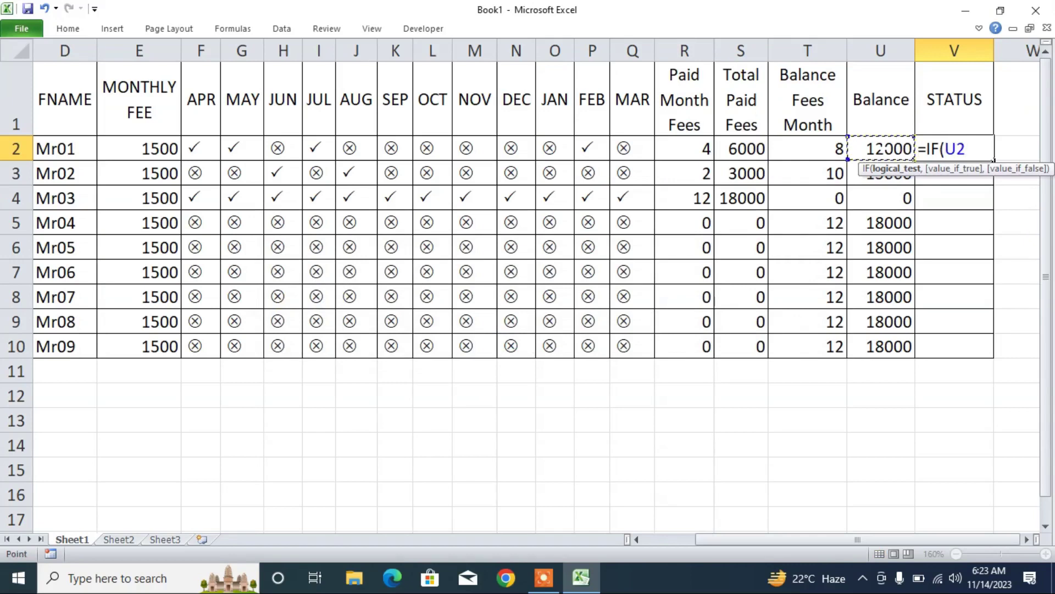
{"action": "type", "text": "=0,"}
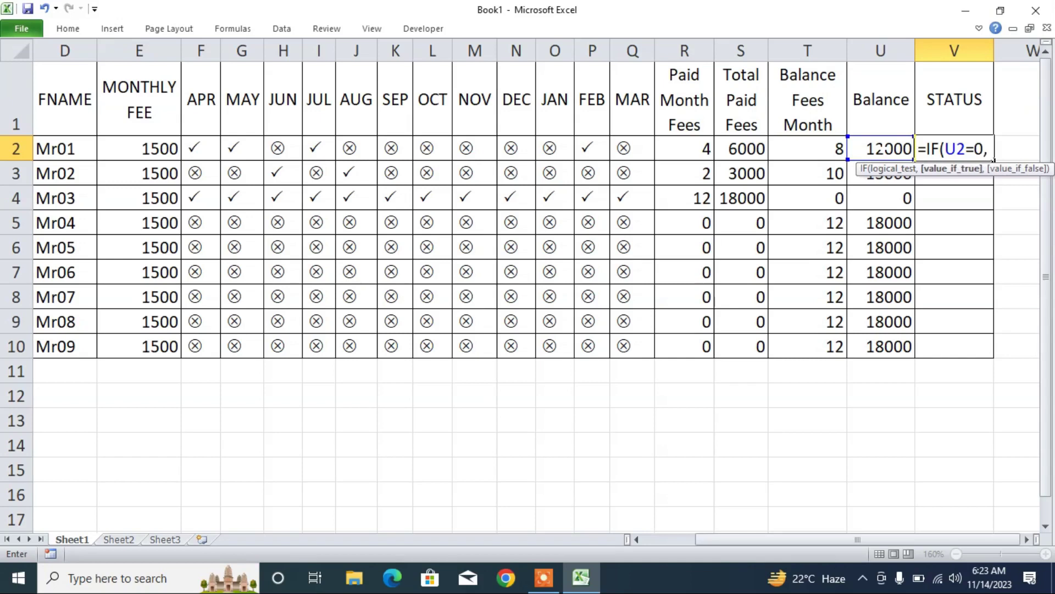
{"action": "type", "text": "\"Paid\")"}
{"action": "key", "text": "Return"}
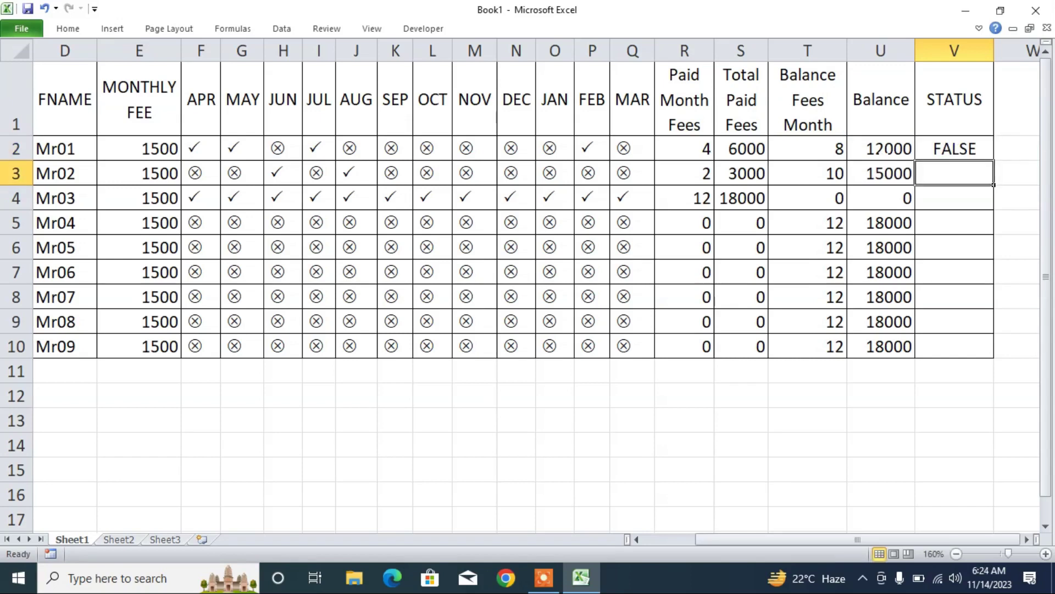
{"action": "left_click", "coordinate": [951, 149]}
{"action": "left_click_drag", "start_coordinate": [994, 160], "coordinate": [994, 356]}
{"action": "left_click", "coordinate": [840, 196]}
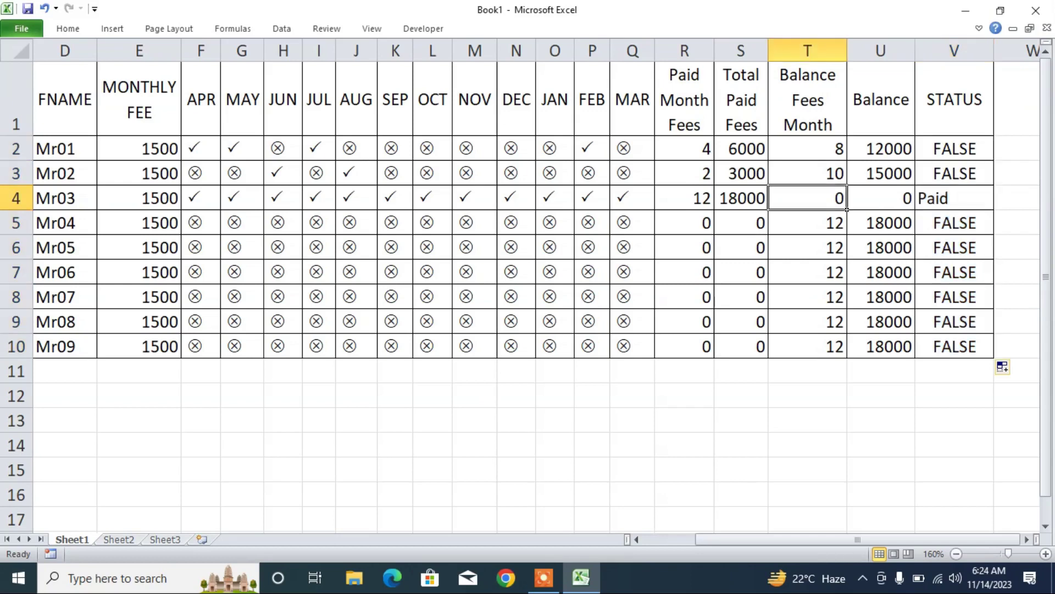
- Copy Mr01's paid tick from MAY across to MAR, making its status Paid
{"action": "left_click", "coordinate": [929, 198]}
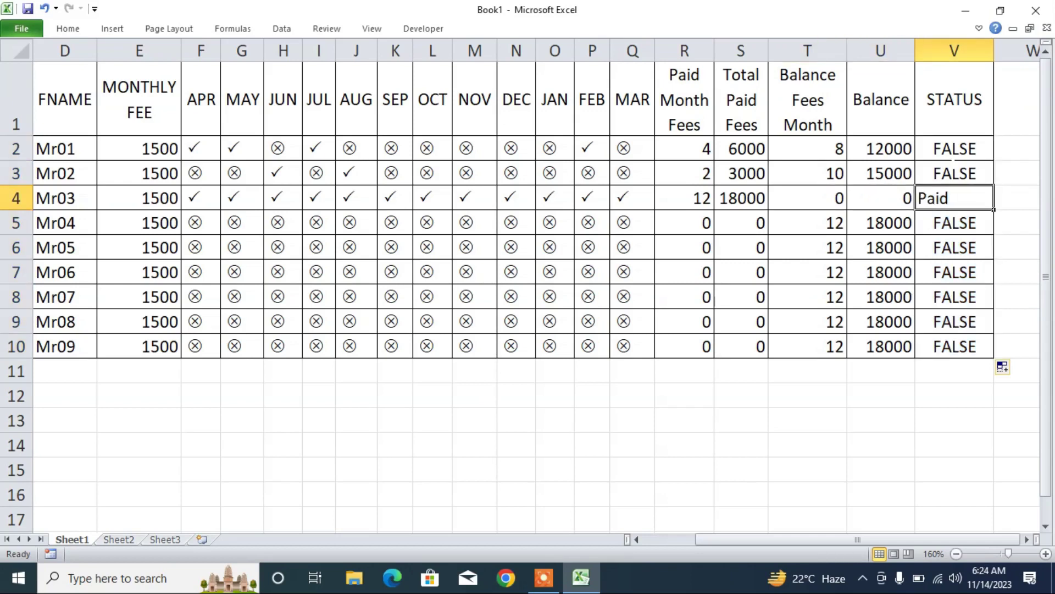
{"action": "left_click", "coordinate": [856, 158]}
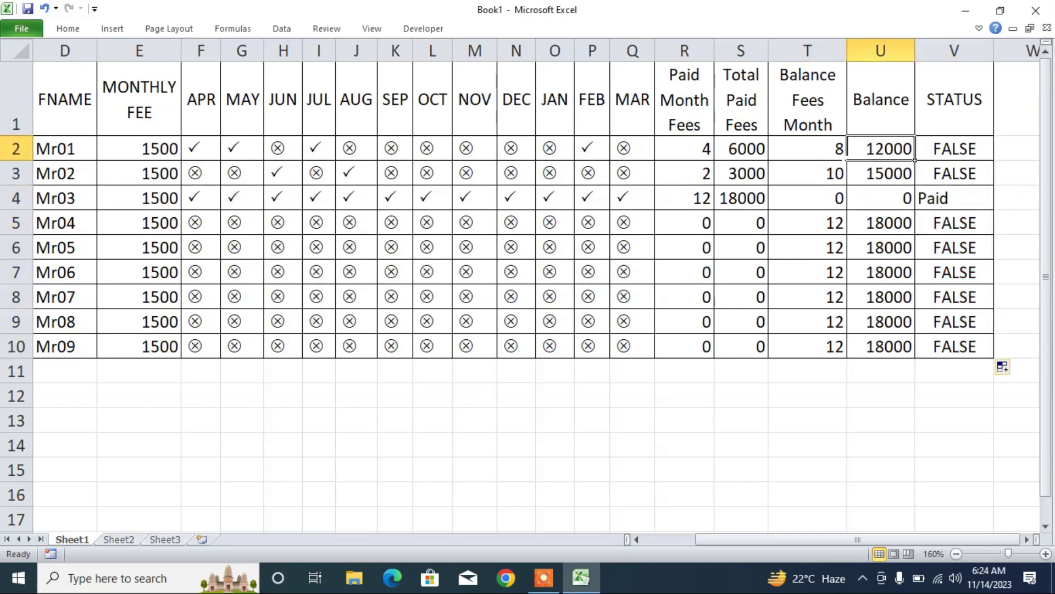
{"action": "left_click", "coordinate": [233, 149]}
{"action": "left_click_drag", "start_coordinate": [263, 159], "coordinate": [640, 164]}
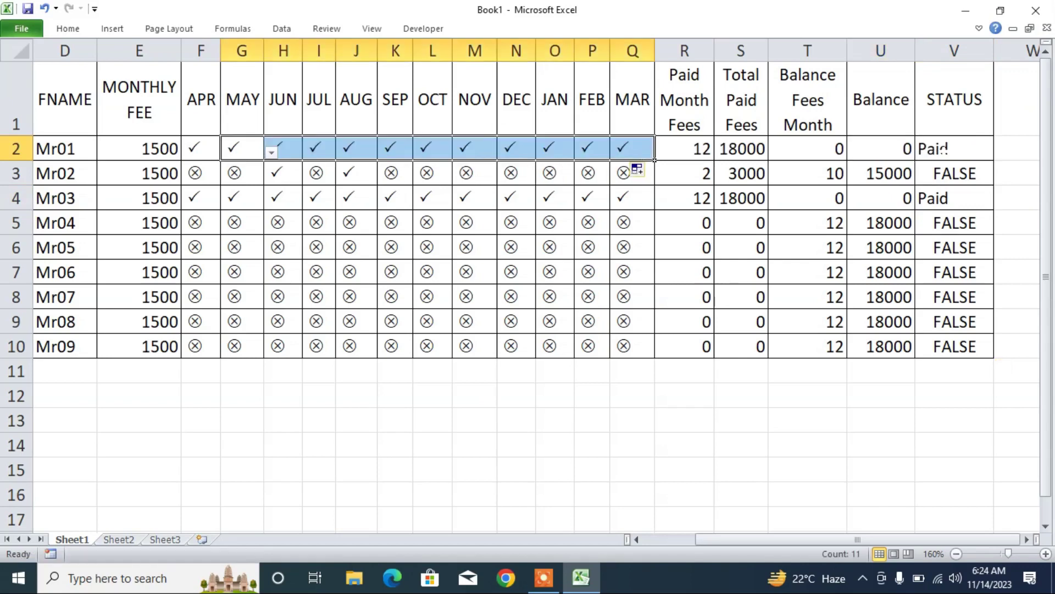
{"action": "left_click", "coordinate": [944, 148]}
- Mark Mr01's NOV as unpaid, leaving a 1500 balance
{"action": "left_click", "coordinate": [486, 155]}
{"action": "left_click", "coordinate": [504, 152]}
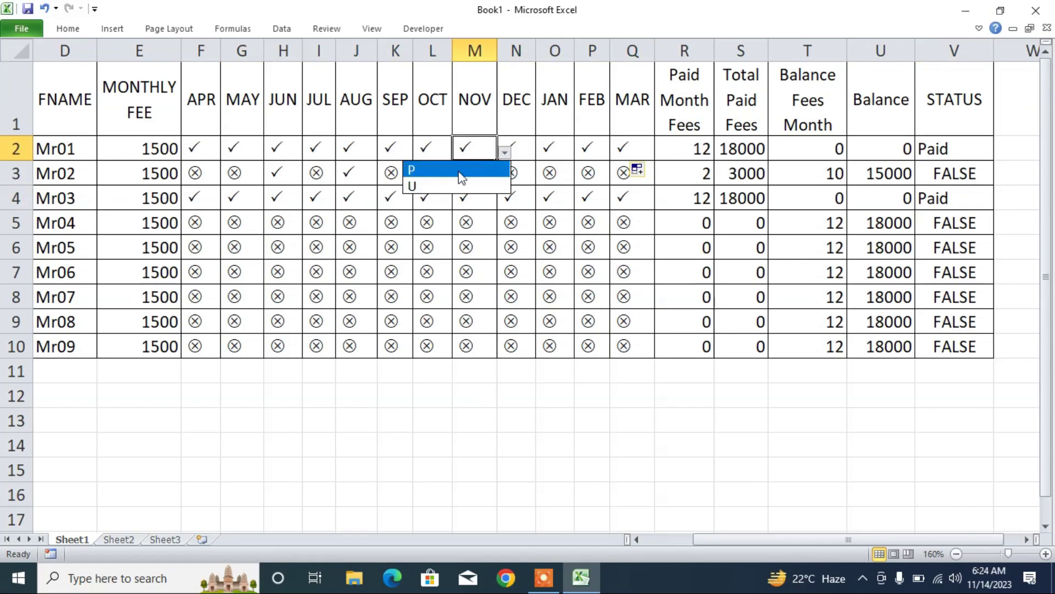
{"action": "left_click", "coordinate": [448, 182]}
{"action": "left_click", "coordinate": [913, 158]}
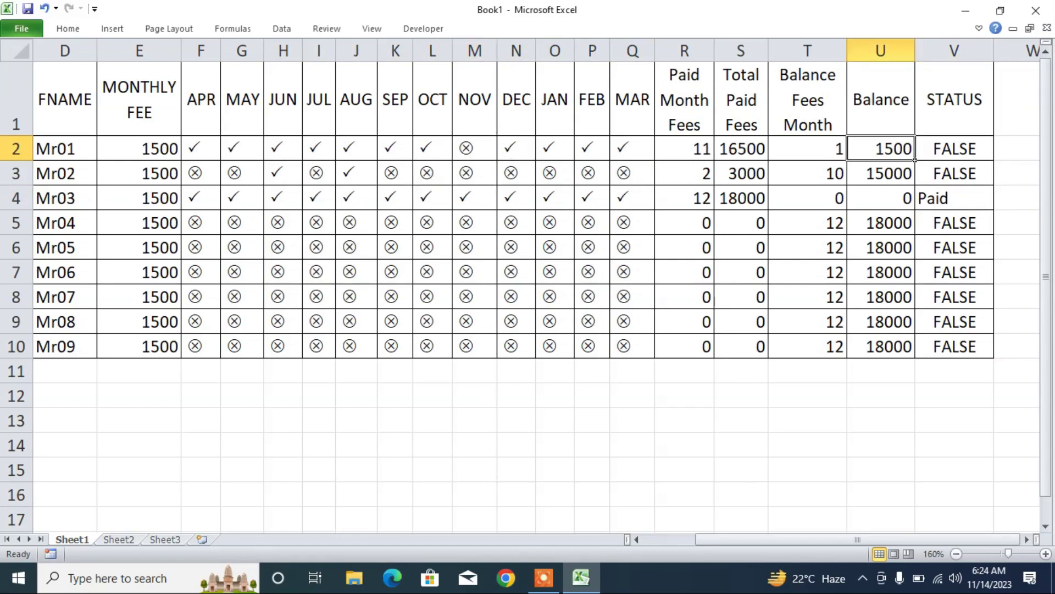
- Paste a copy of IF(U2=0,"Paid") as the false case of V2's formula
{"action": "double_click", "coordinate": [947, 147]}
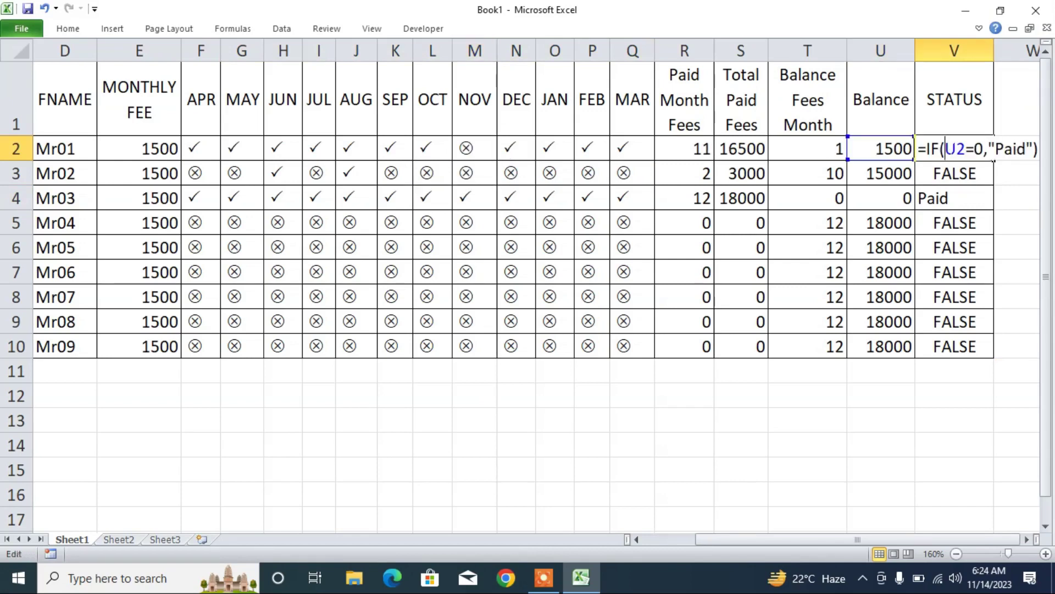
{"action": "key", "text": "shift+End"}
{"action": "left_click_drag", "start_coordinate": [947, 144], "coordinate": [928, 147]}
{"action": "key", "text": "ctrl+c"}
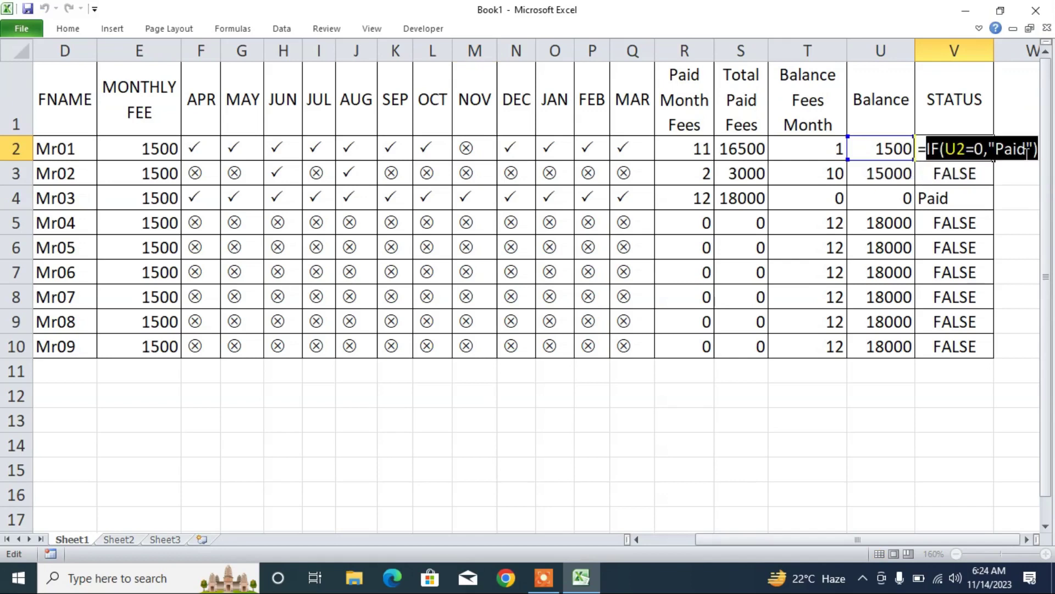
{"action": "left_click", "coordinate": [1032, 149]}
{"action": "type", "text": ","}
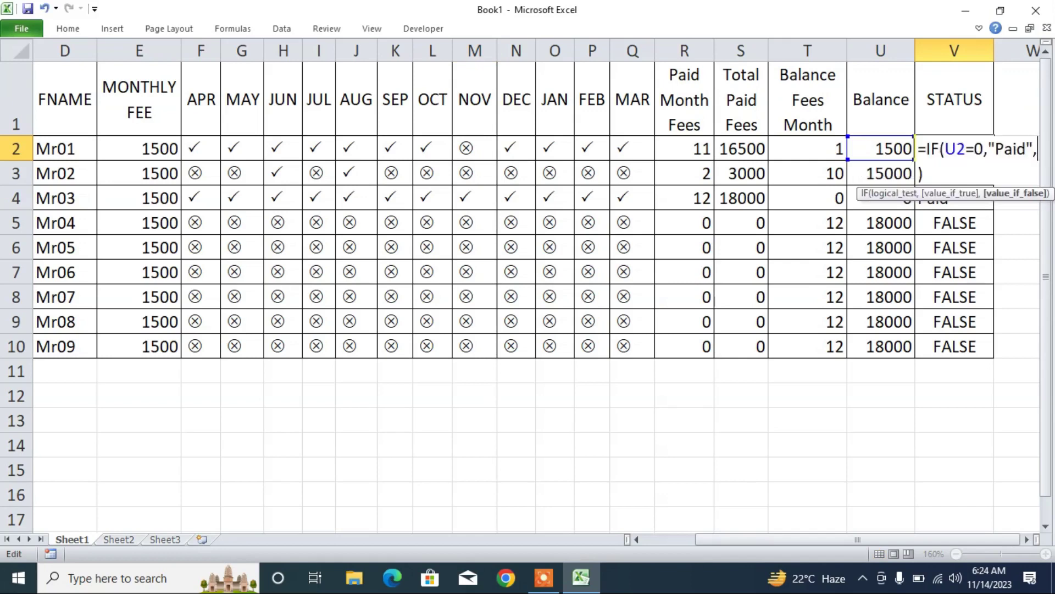
{"action": "key", "text": "ctrl+v"}
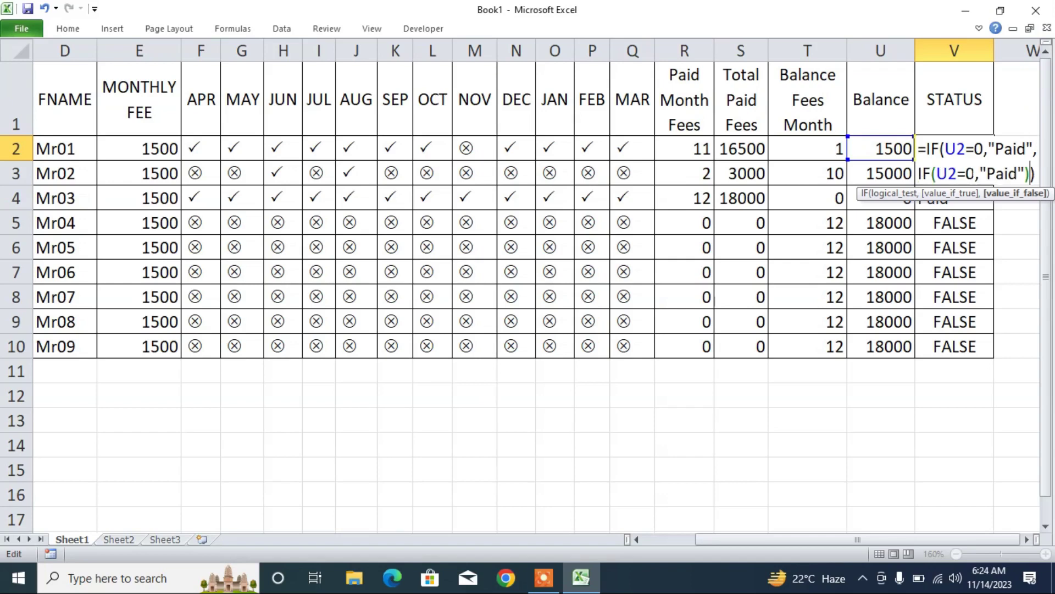
- Change the nested IF to U2>=1 returning "Balance" and fill it to V10
{"action": "left_click_drag", "start_coordinate": [975, 174], "coordinate": [956, 174]}
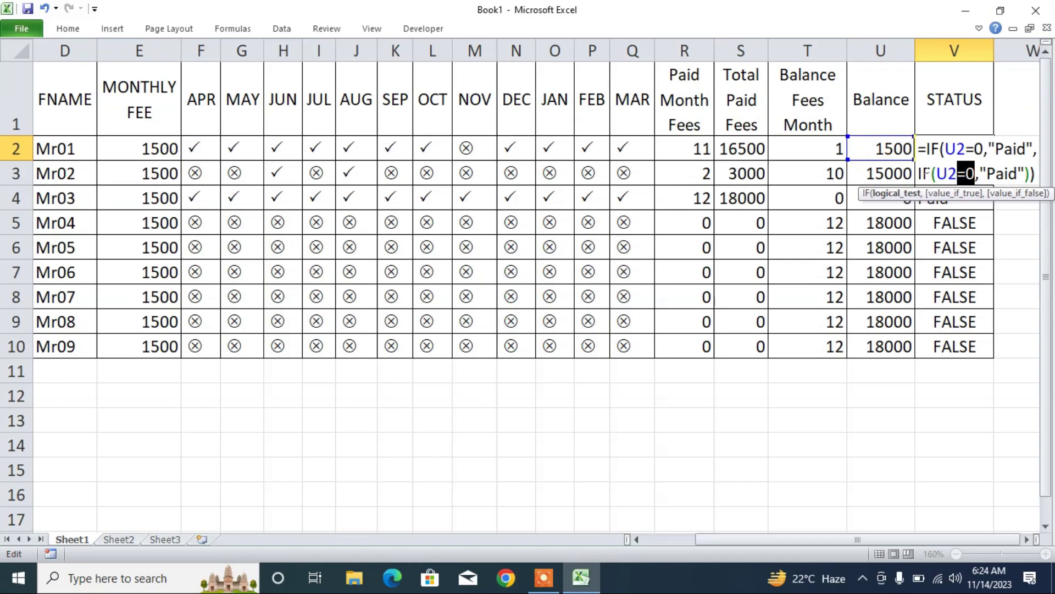
{"action": "type", "text": ">"}
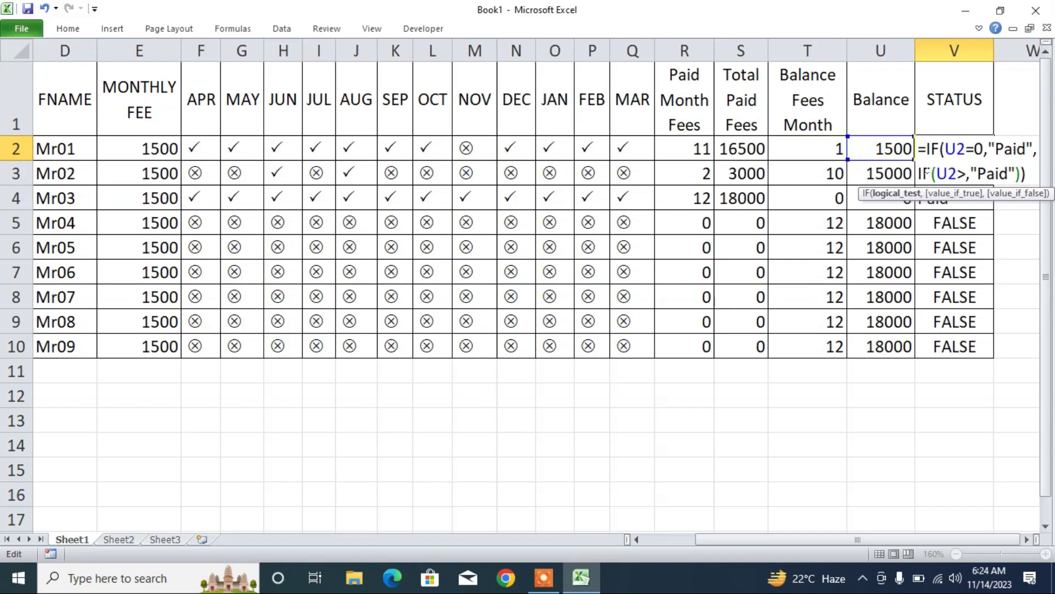
{"action": "type", "text": "=1"}
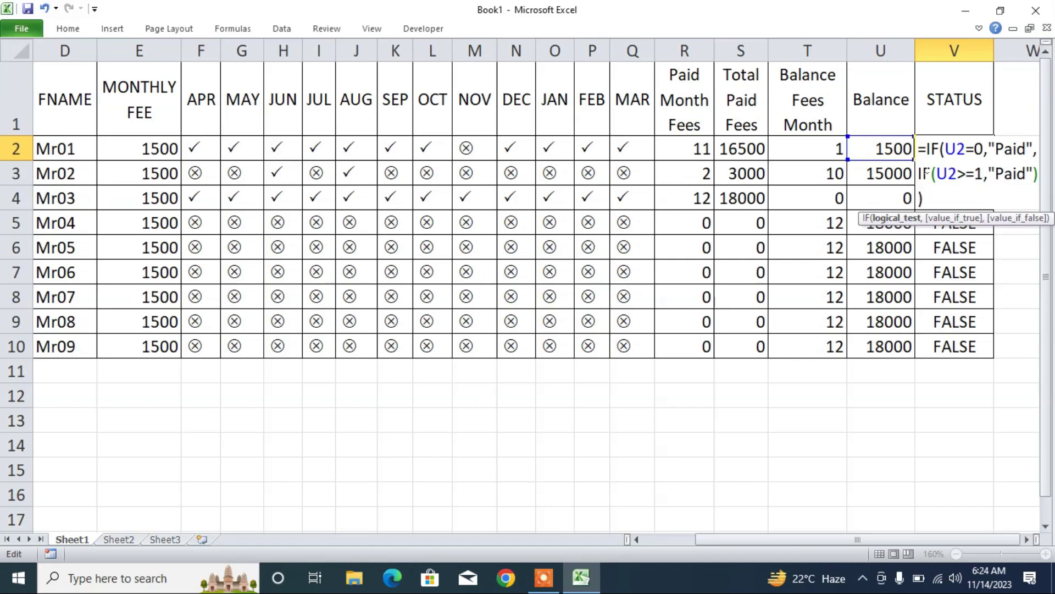
{"action": "key", "text": "Right"}
{"action": "key", "text": "Right"}
{"action": "key", "text": "Right"}
{"action": "key", "text": "Right"}
{"action": "key", "text": "Right"}
{"action": "key", "text": "Right"}
{"action": "key", "text": "shift+Left"}
{"action": "key", "text": "shift+Left"}
{"action": "key", "text": "shift+Left"}
{"action": "key", "text": "shift+Left"}
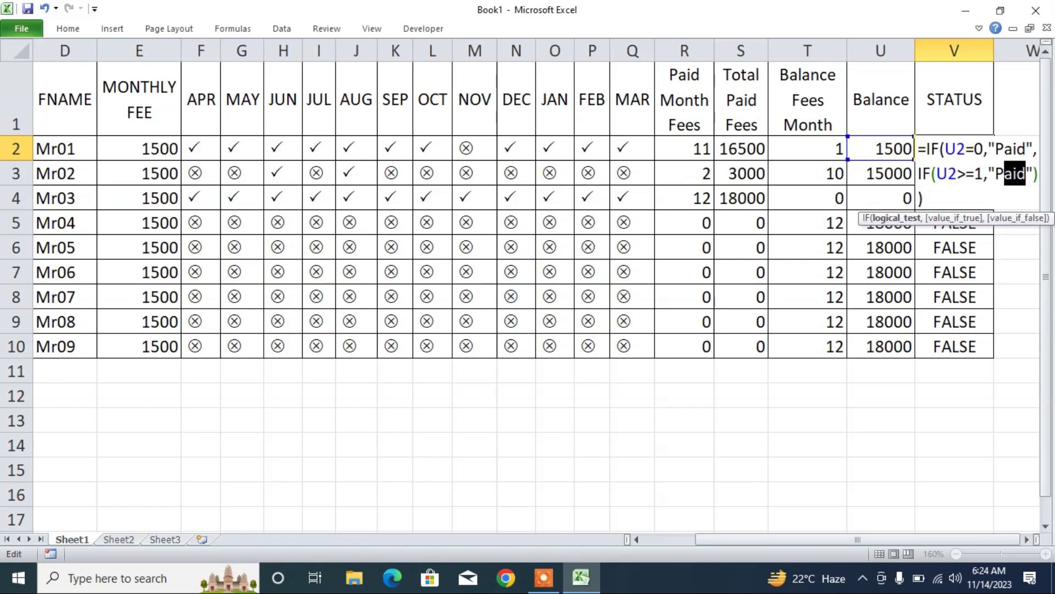
{"action": "type", "text": "Balanc"}
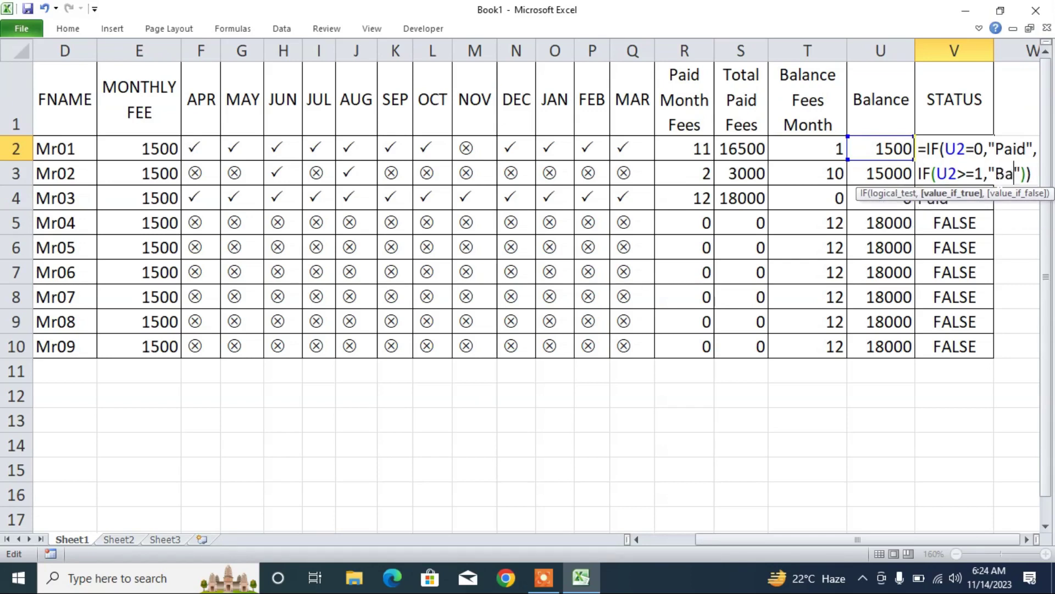
{"action": "type", "text": "e"}
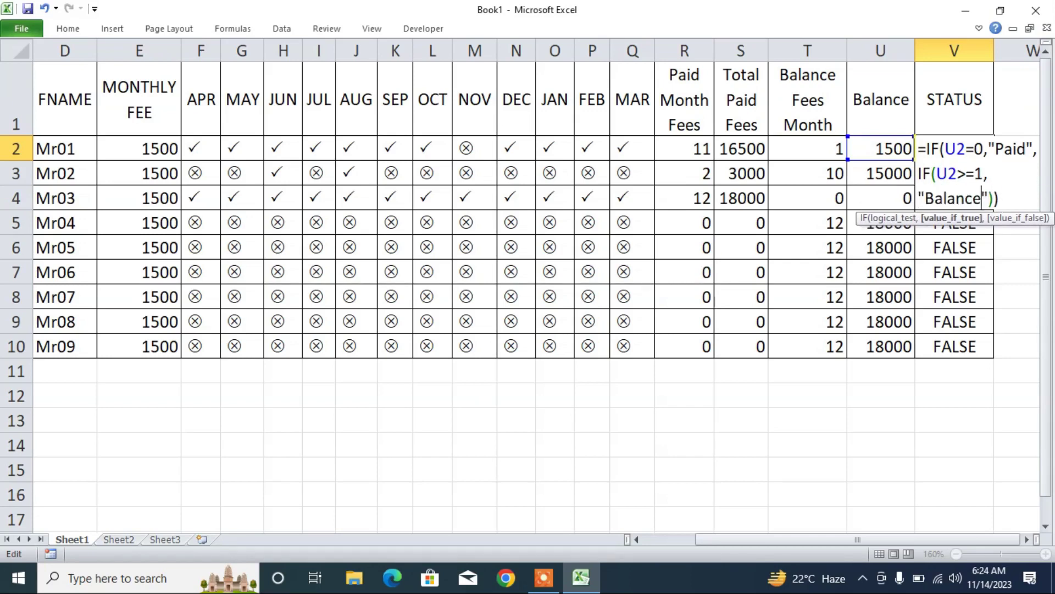
{"action": "key", "text": "Return"}
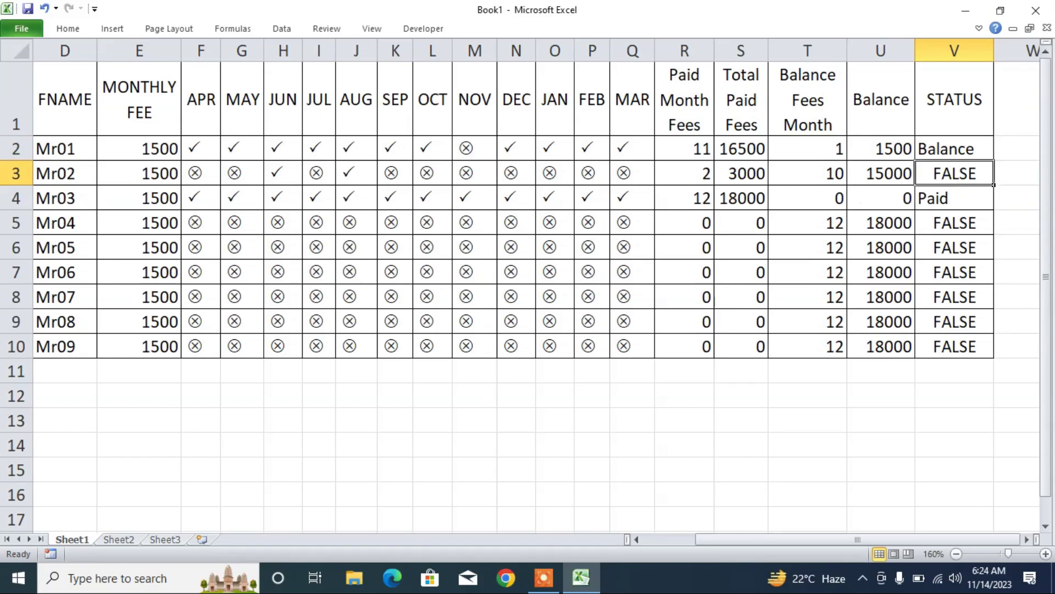
{"action": "left_click", "coordinate": [957, 148]}
{"action": "double_click", "coordinate": [994, 161]}
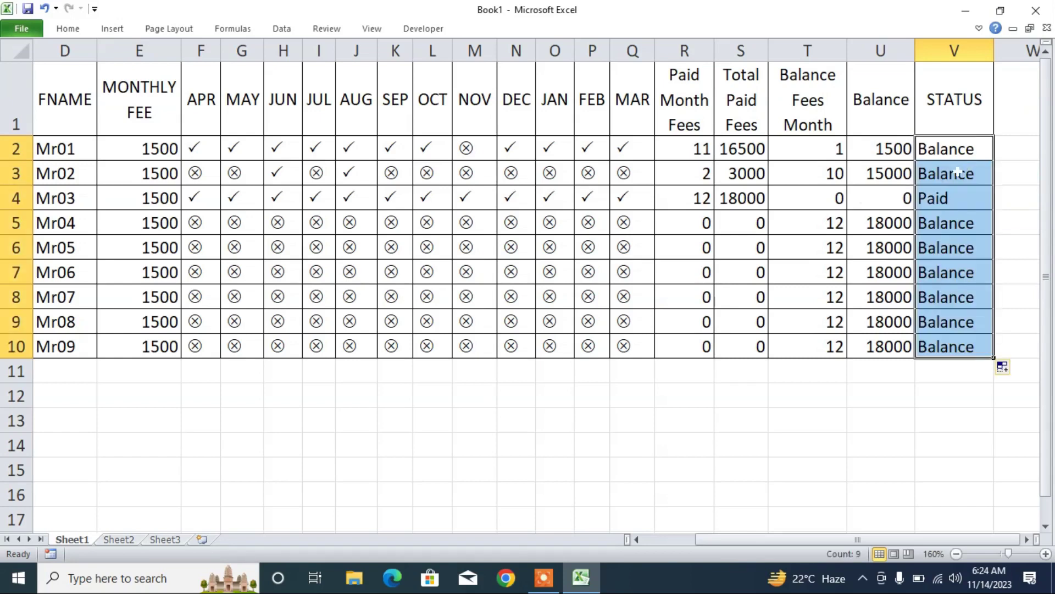
- Mark Mr01's November as paid so its status reads Paid
{"action": "left_click", "coordinate": [815, 174]}
{"action": "left_click", "coordinate": [817, 240]}
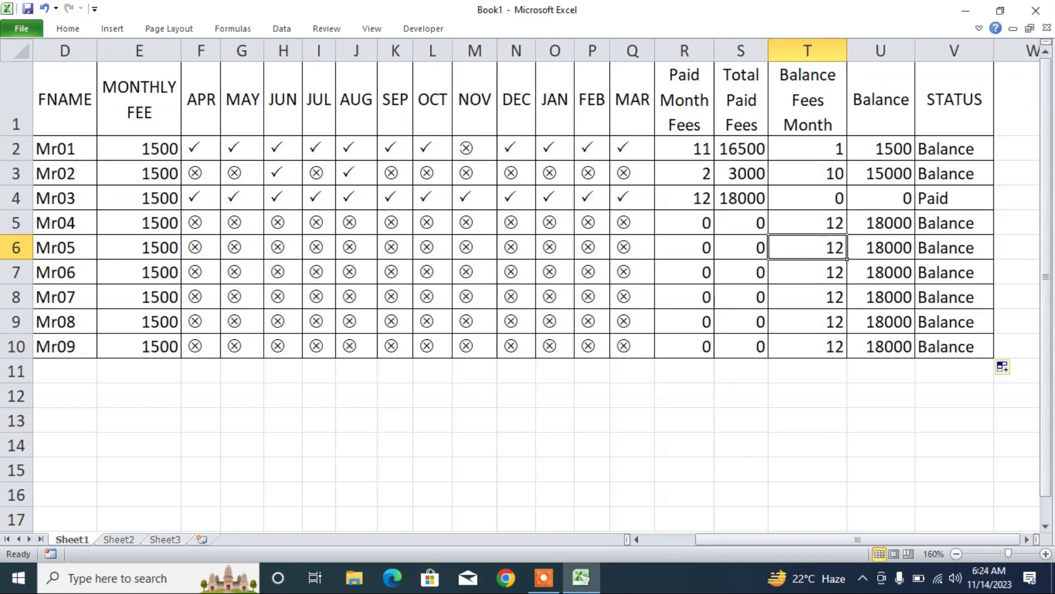
{"action": "left_click", "coordinate": [476, 148]}
{"action": "left_click", "coordinate": [504, 153]}
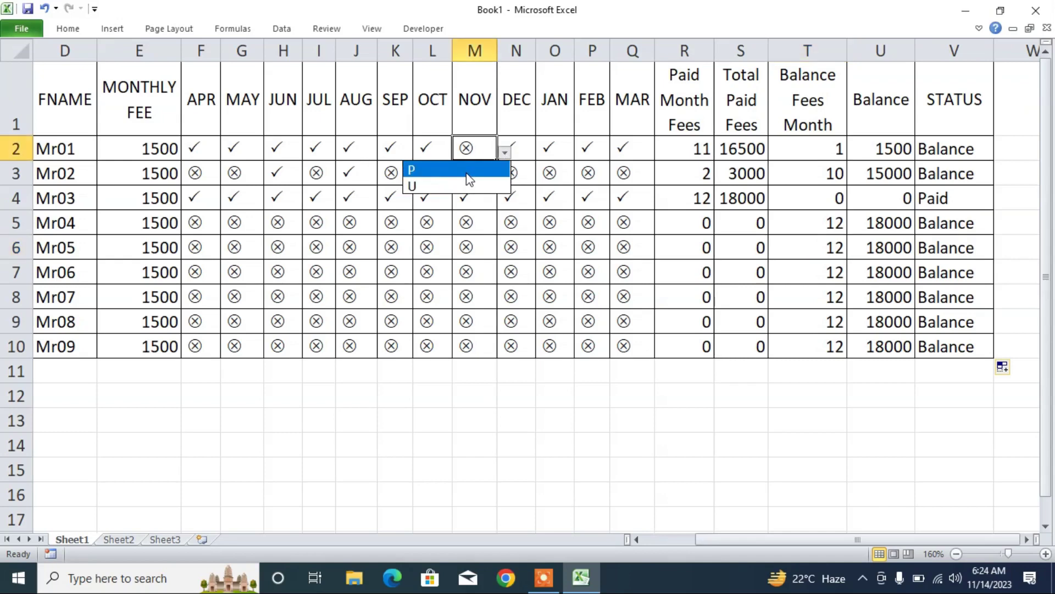
{"action": "left_click", "coordinate": [466, 173]}
{"action": "left_click", "coordinate": [947, 149]}
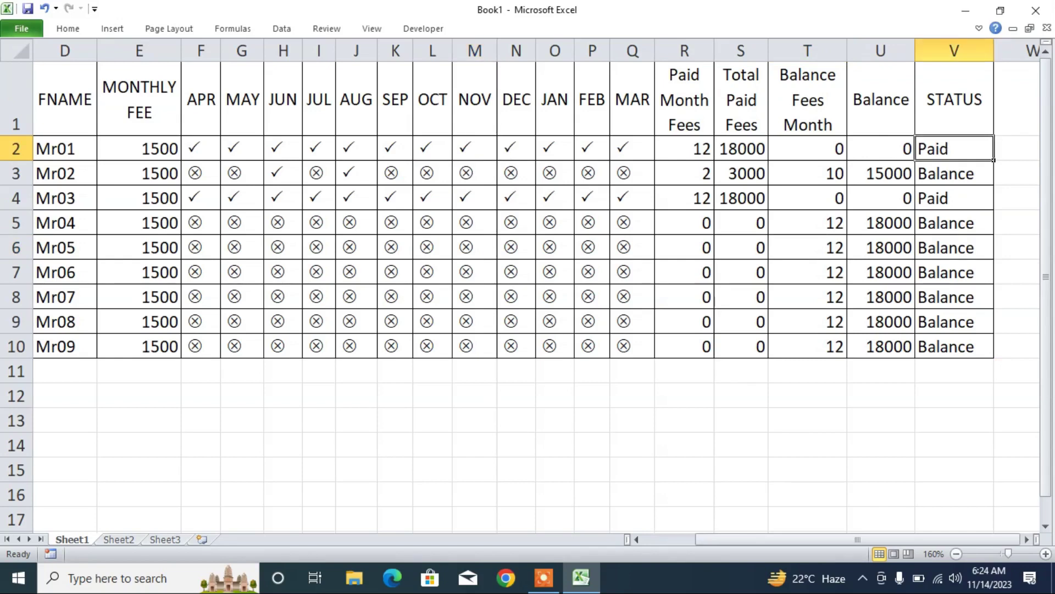
- Mark Mr06's April paid and copy it across all months, making Mr06 Paid
{"action": "left_click", "coordinate": [209, 272]}
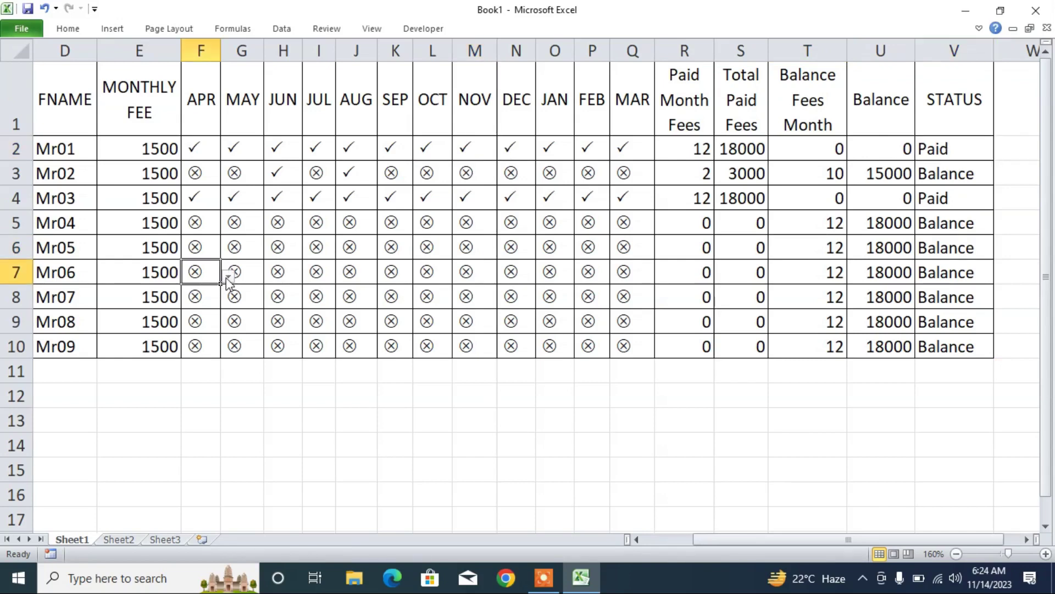
{"action": "left_click", "coordinate": [227, 276]}
{"action": "left_click", "coordinate": [204, 293]}
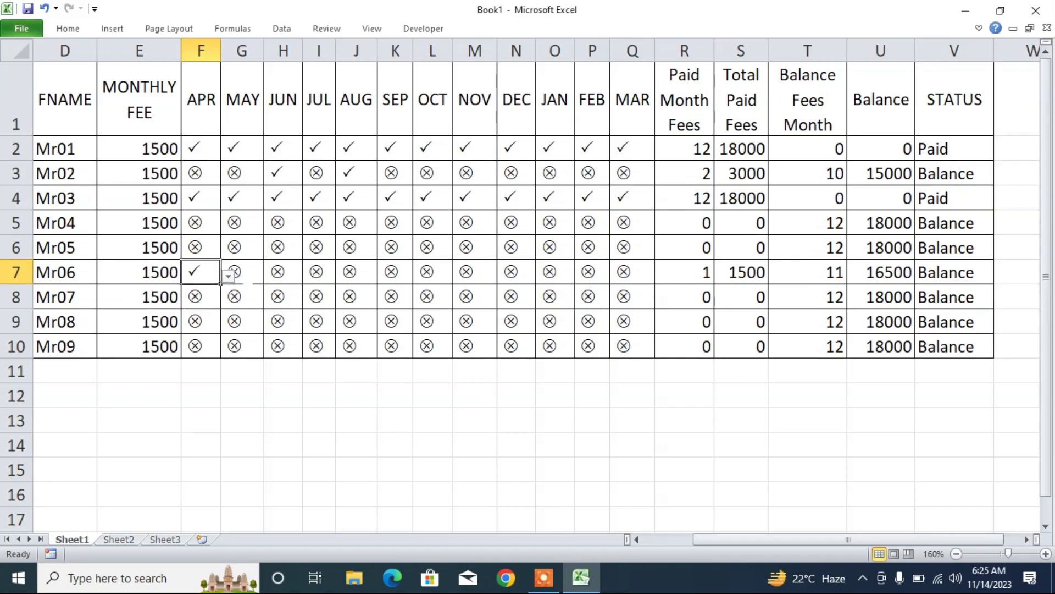
{"action": "left_click_drag", "start_coordinate": [219, 281], "coordinate": [636, 287]}
{"action": "left_click", "coordinate": [919, 283]}
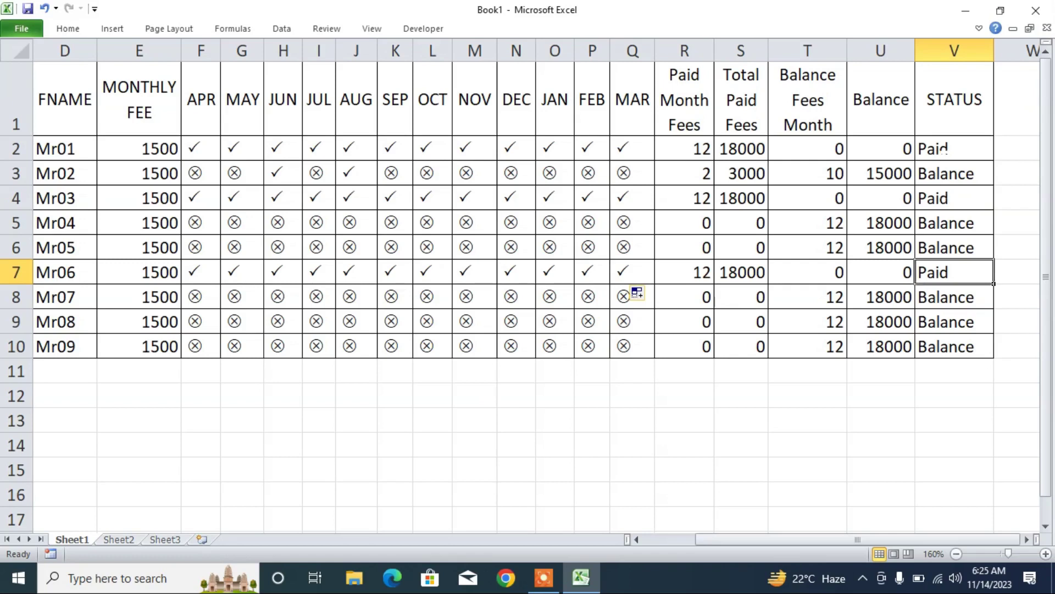
{"action": "left_click", "coordinate": [943, 149]}
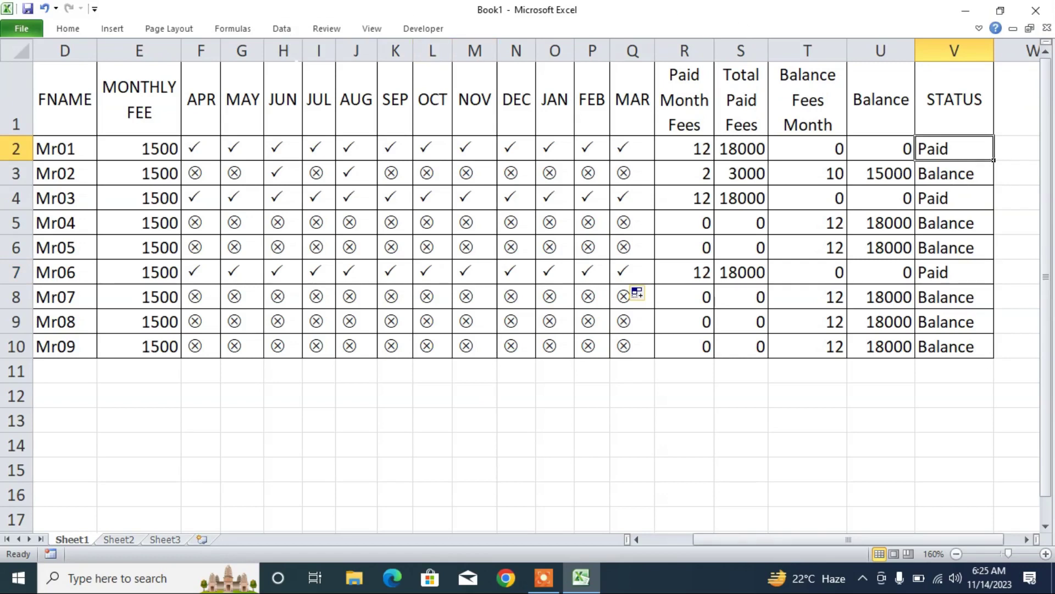
- Add an Equal To "Paid" conditional format with green fill to V2
{"action": "left_click", "coordinate": [63, 29]}
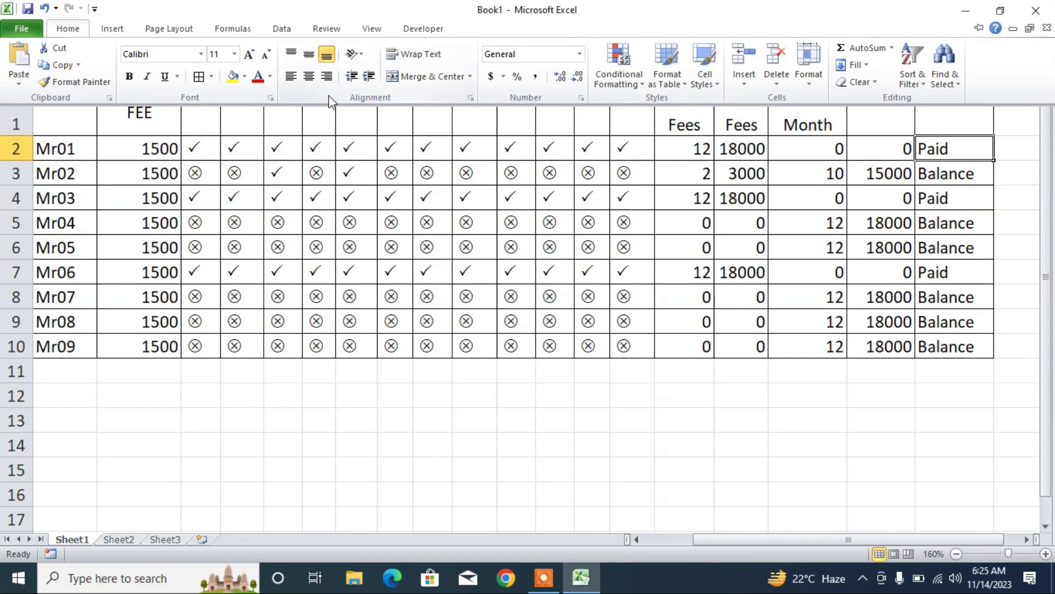
{"action": "left_click", "coordinate": [643, 86]}
{"action": "mouse_move", "coordinate": [667, 120]}
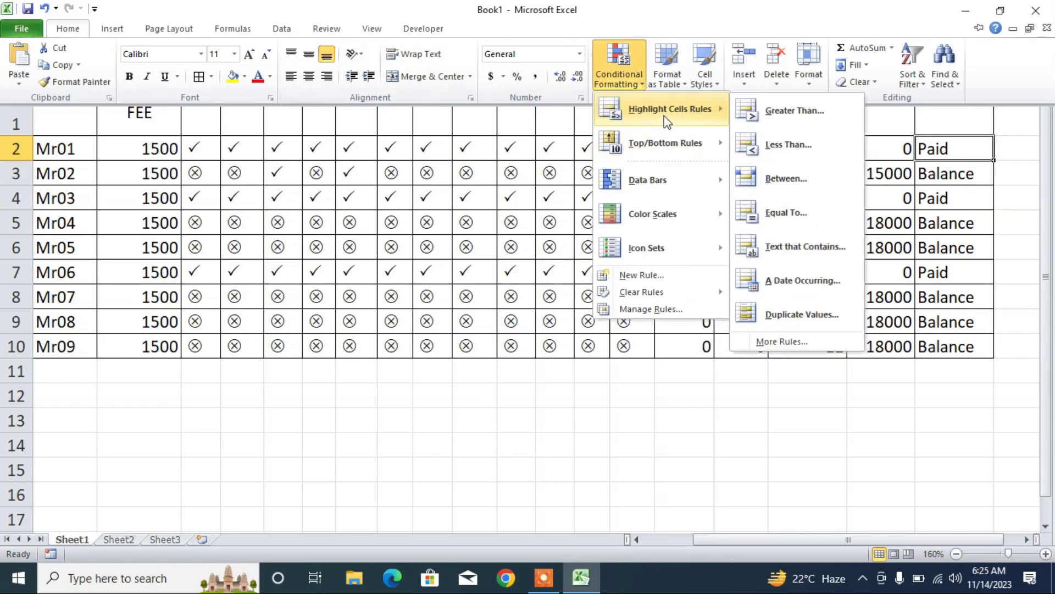
{"action": "left_click", "coordinate": [805, 217]}
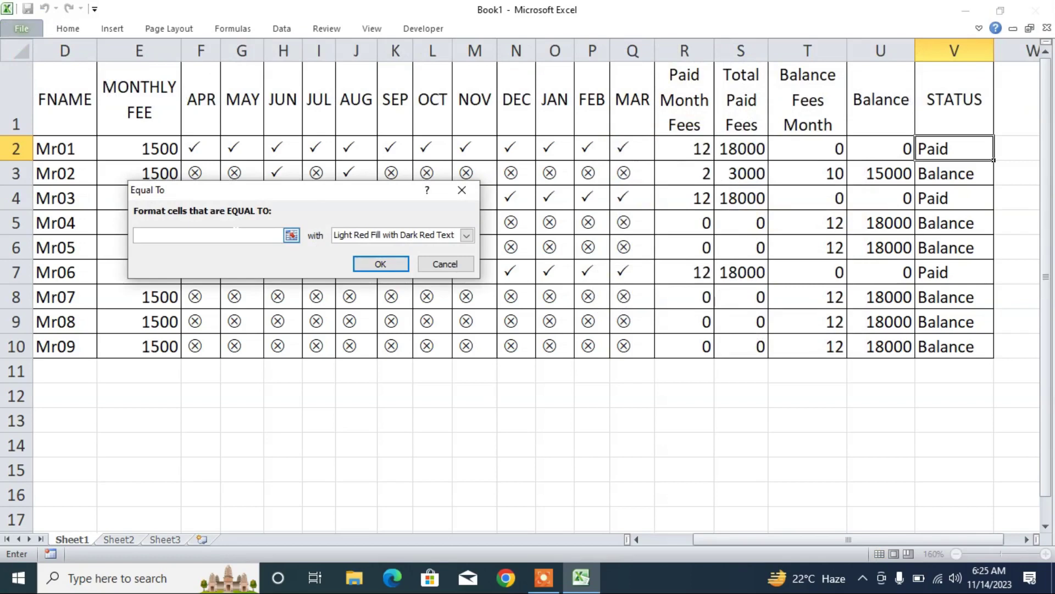
{"action": "type", "text": "Paid"}
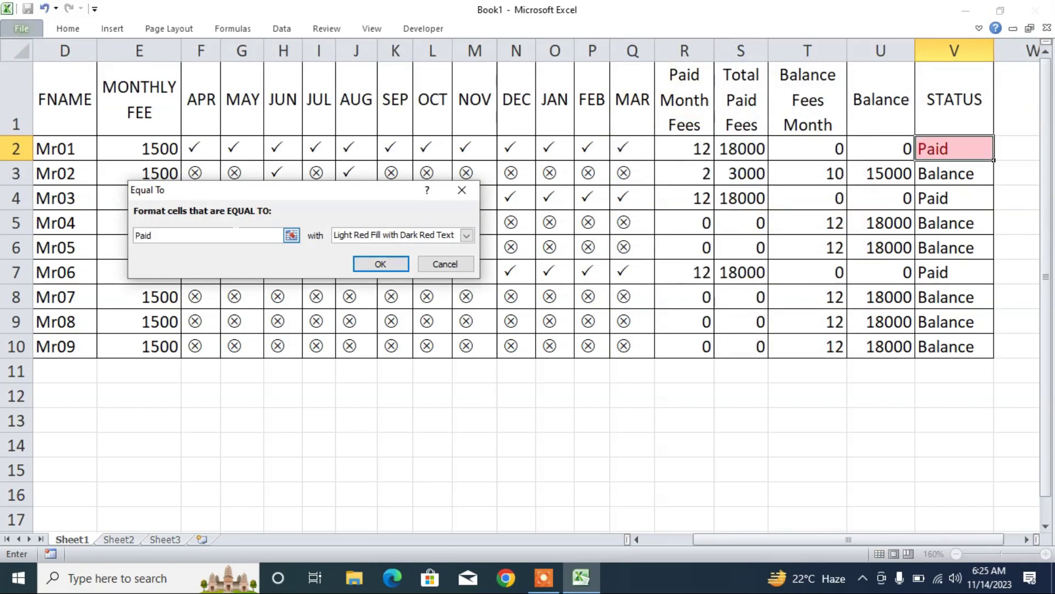
{"action": "left_click", "coordinate": [394, 235]}
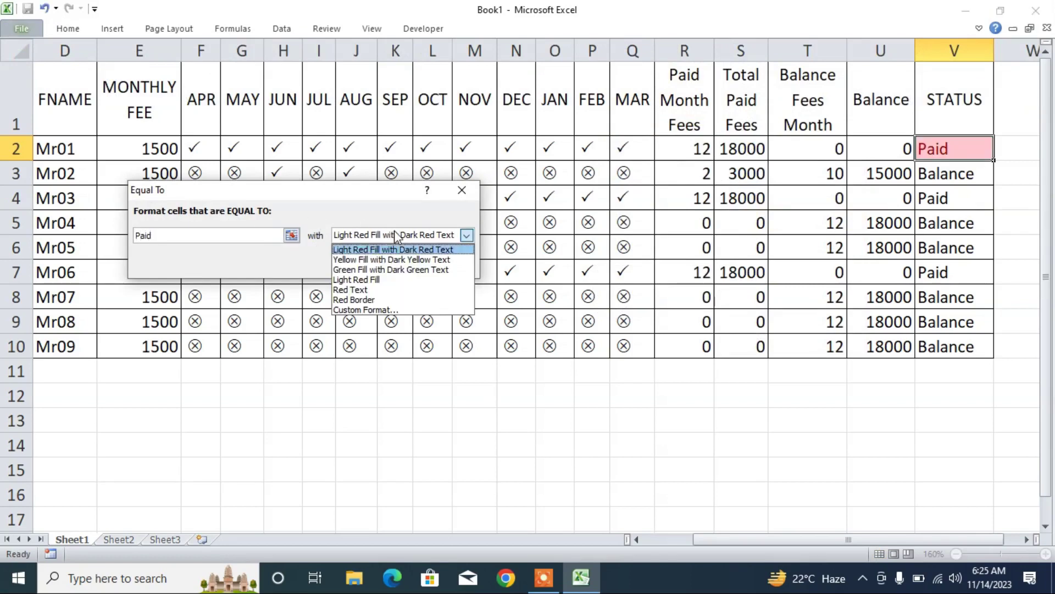
{"action": "left_click", "coordinate": [364, 315]}
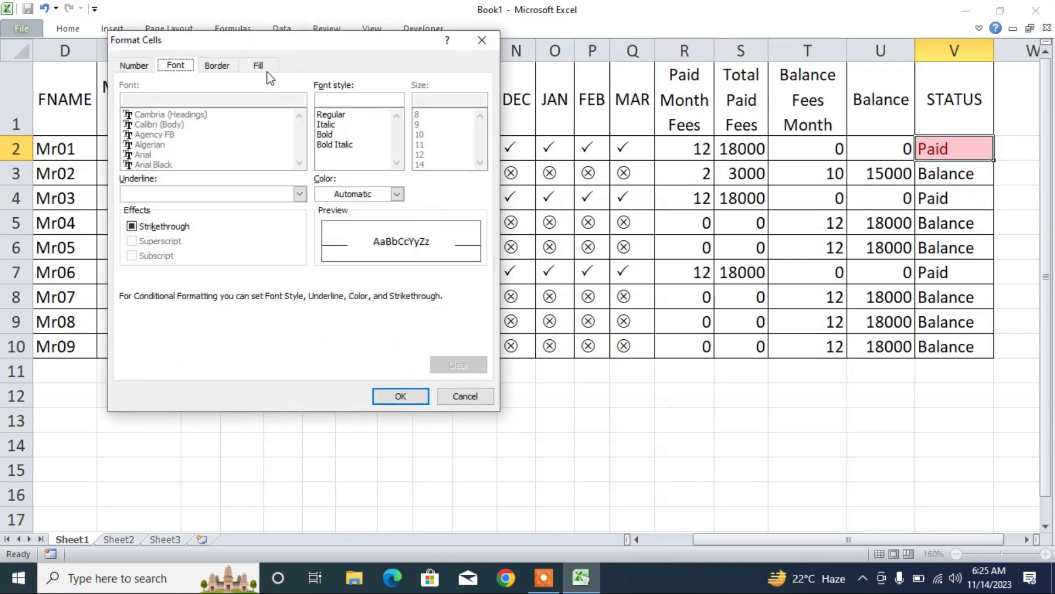
{"action": "left_click", "coordinate": [266, 69]}
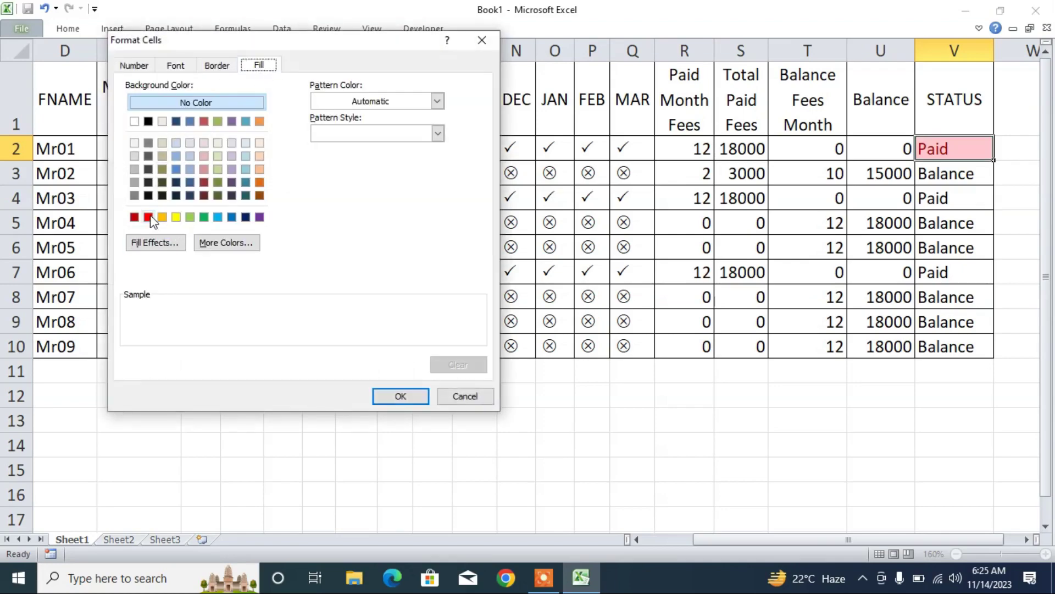
{"action": "left_click", "coordinate": [204, 217]}
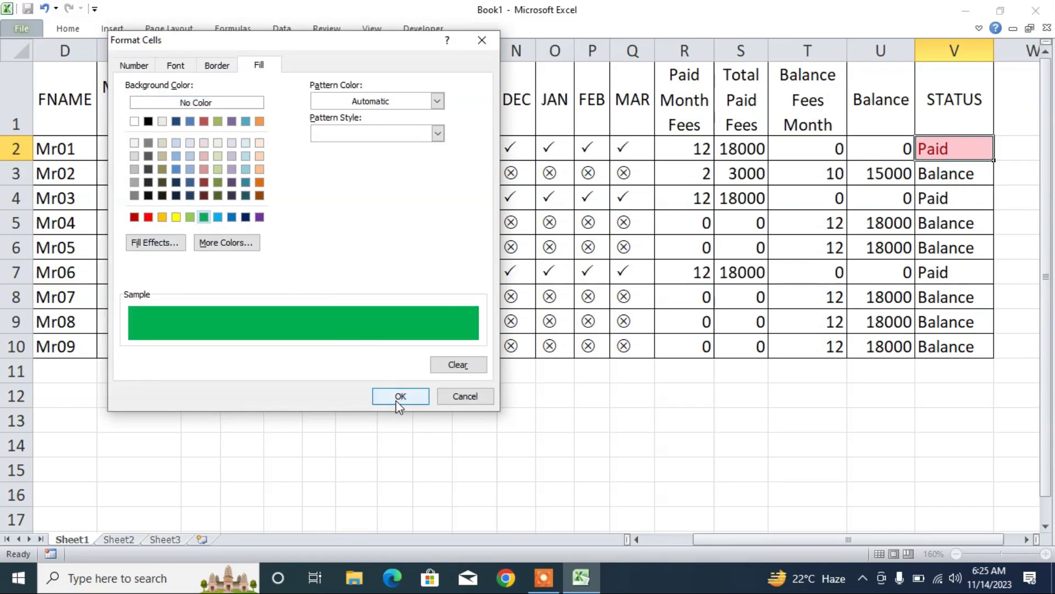
{"action": "left_click", "coordinate": [399, 399]}
{"action": "left_click", "coordinate": [380, 264]}
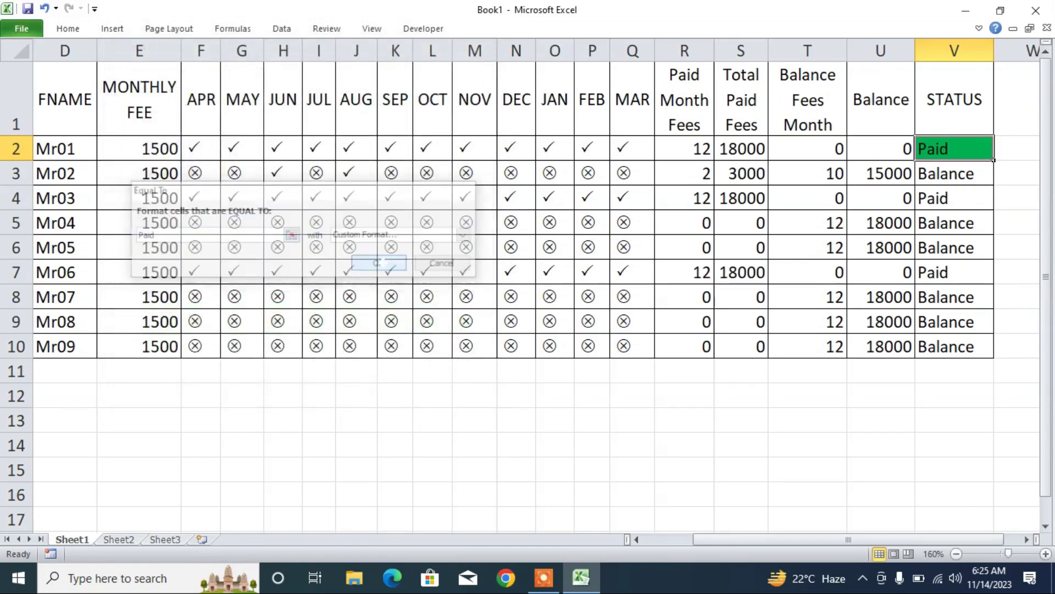
- Extend the green Paid rule down to V10 and check rows 2, 4 and 7
{"action": "double_click", "coordinate": [992, 160]}
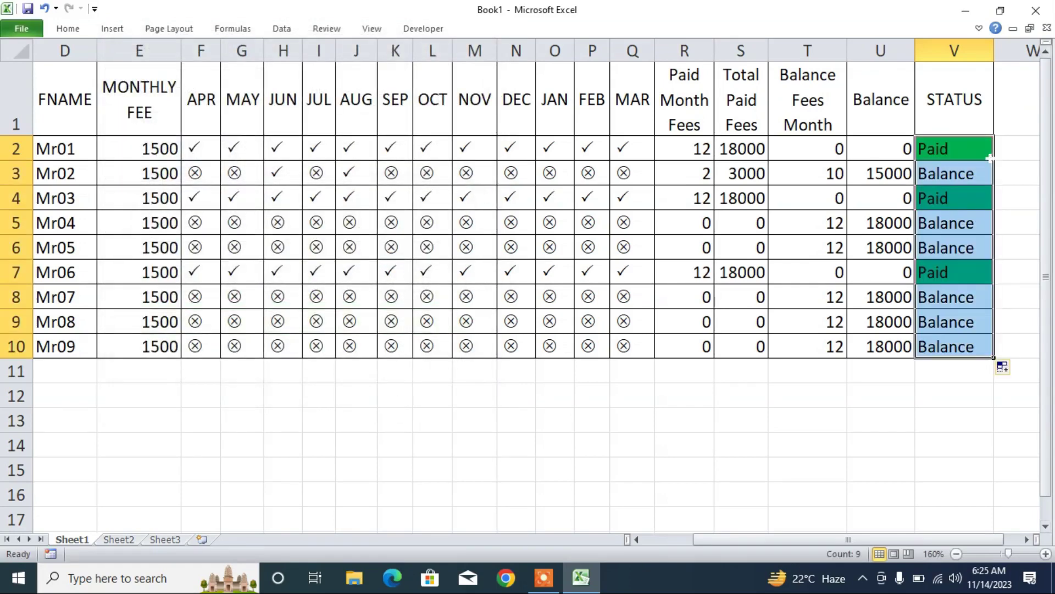
{"action": "left_click", "coordinate": [808, 150]}
{"action": "left_click", "coordinate": [928, 152]}
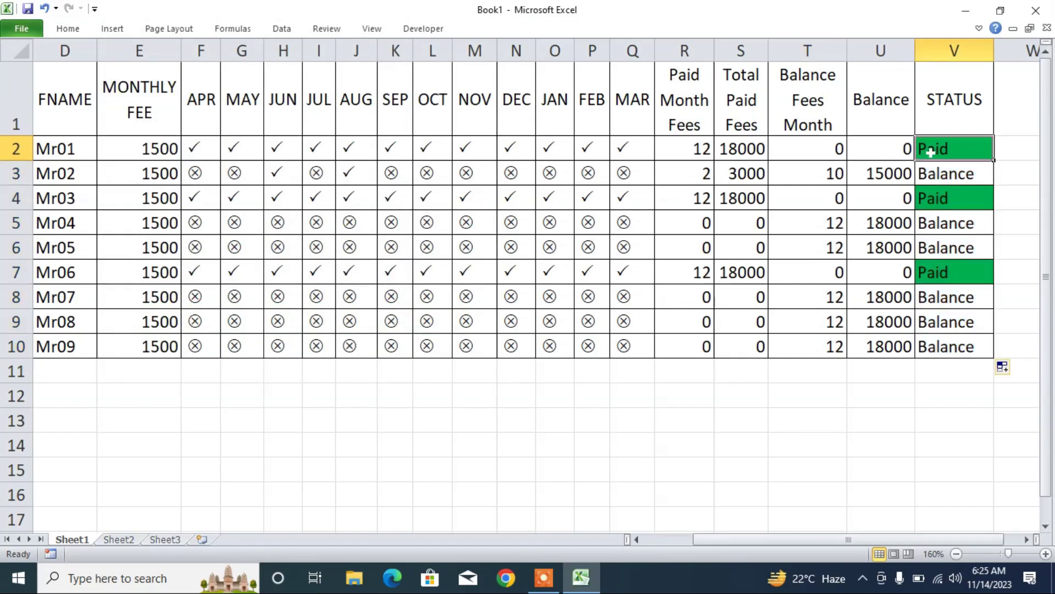
{"action": "left_click", "coordinate": [808, 198]}
{"action": "left_click", "coordinate": [936, 194]}
{"action": "left_click", "coordinate": [807, 272]}
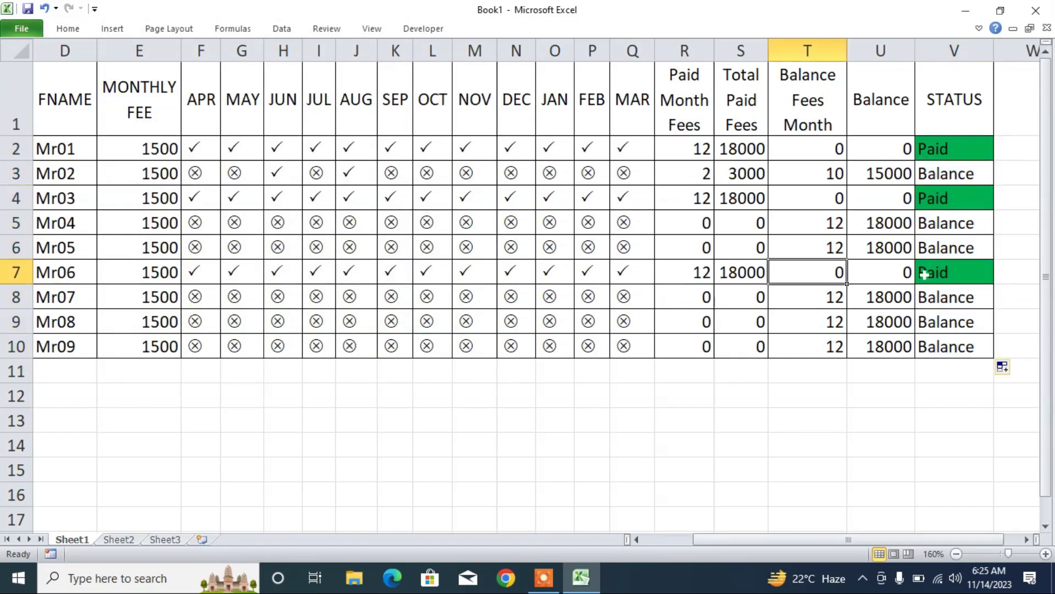
{"action": "left_click", "coordinate": [934, 273]}
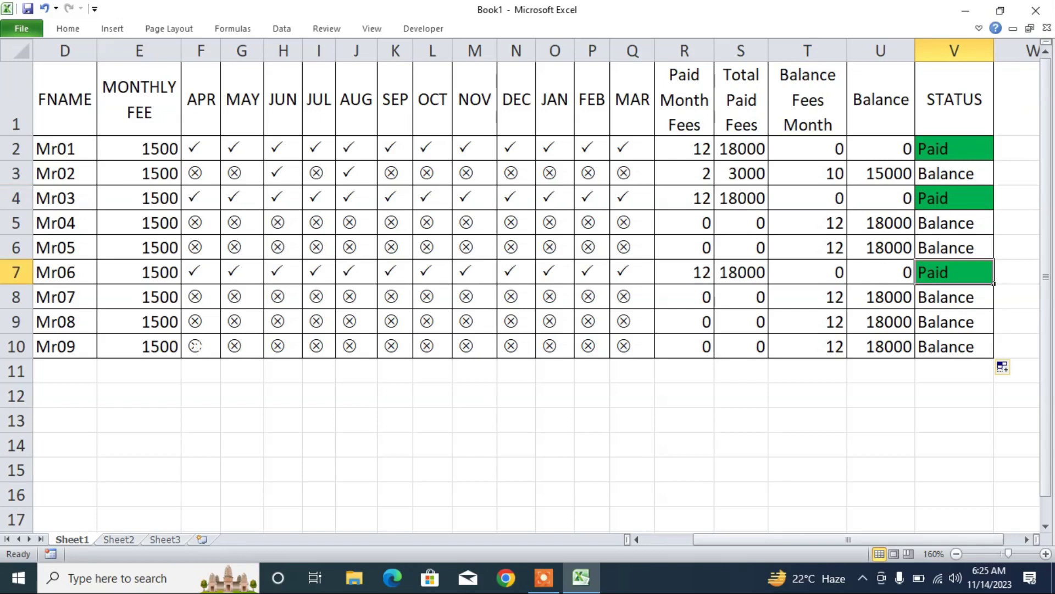
{"action": "left_click", "coordinate": [209, 346]}
{"action": "left_click", "coordinate": [228, 349]}
- Mark Mr09's April paid and copy it through all twelve months, turning V10 green Paid
{"action": "left_click", "coordinate": [204, 367]}
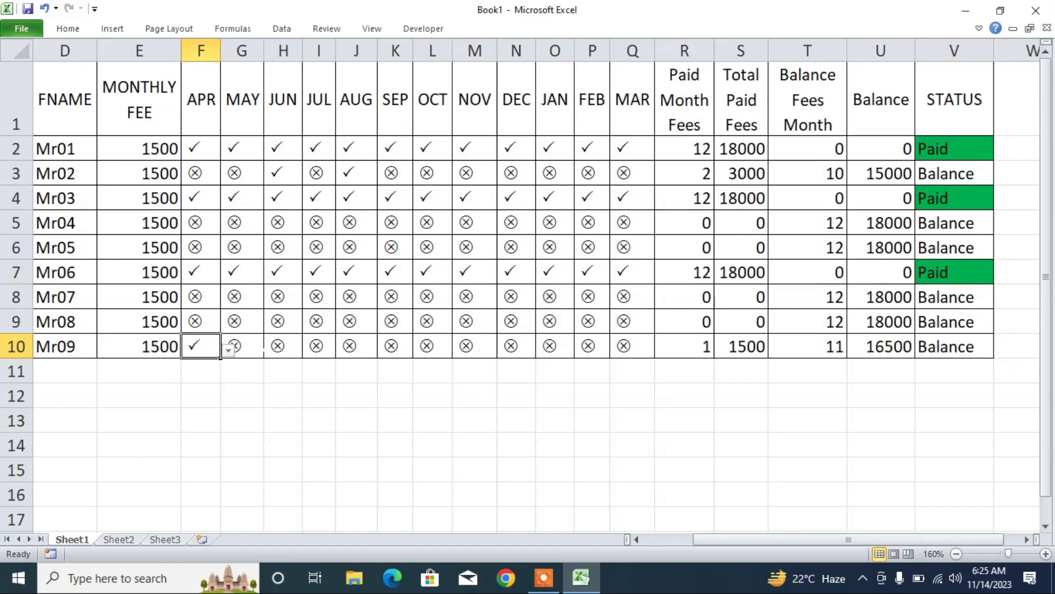
{"action": "left_click_drag", "start_coordinate": [220, 356], "coordinate": [638, 357]}
{"action": "left_click", "coordinate": [632, 346]}
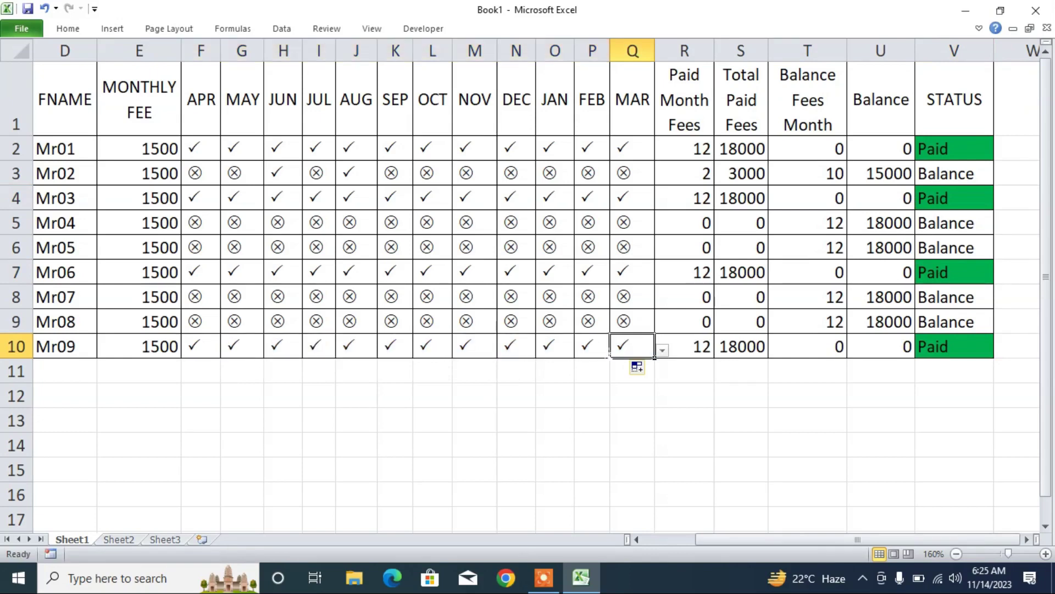
{"action": "left_click", "coordinate": [950, 340]}
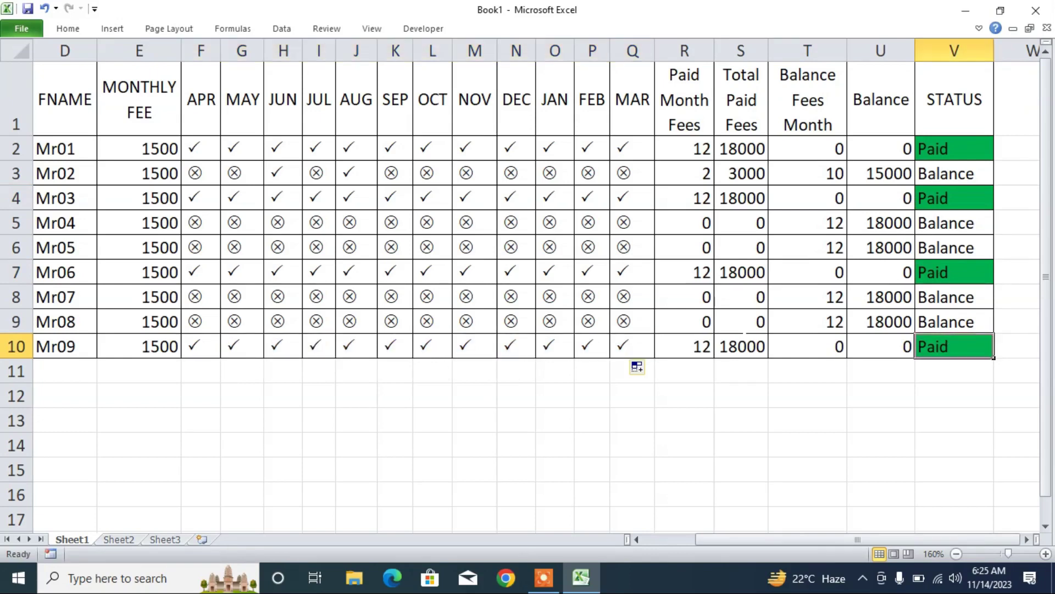
{"action": "left_click", "coordinate": [949, 157]}
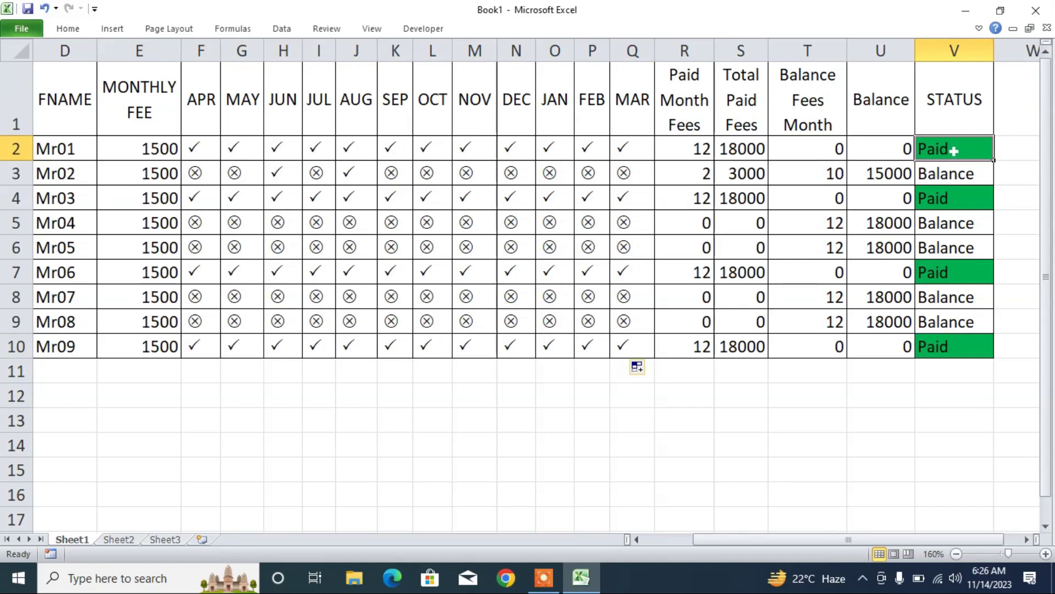
{"action": "left_click", "coordinate": [67, 29]}
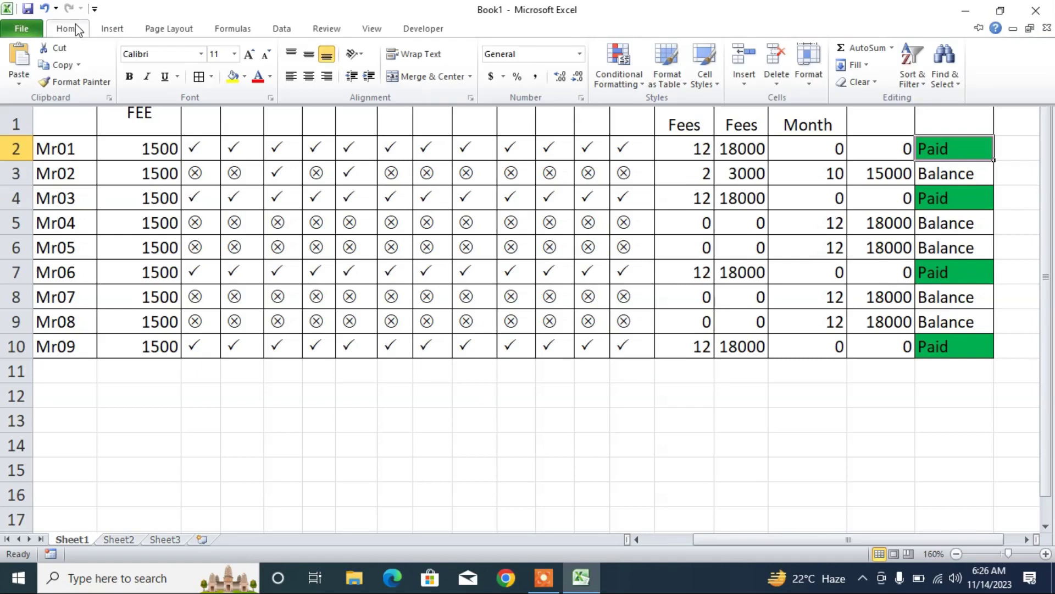
- Start a Highlight Cells Equal To rule for 'Balance' with a custom format
{"action": "left_click", "coordinate": [624, 62]}
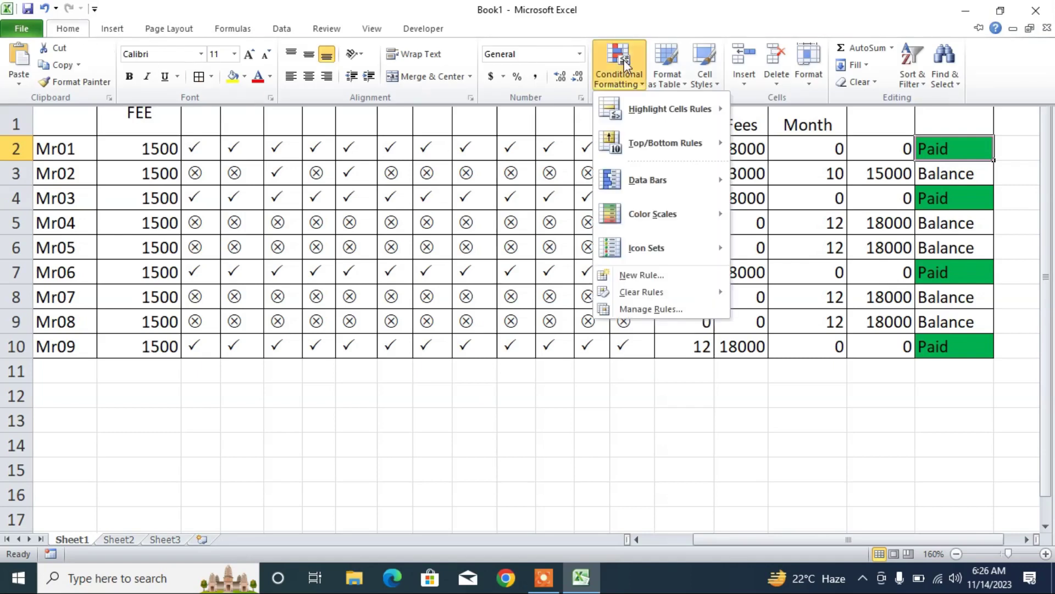
{"action": "mouse_move", "coordinate": [670, 117]}
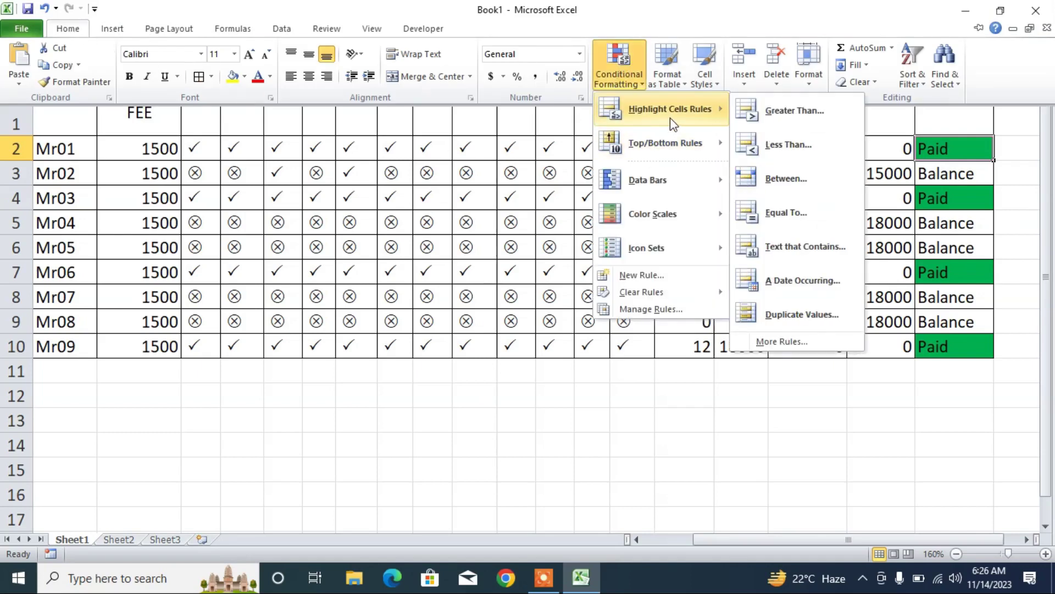
{"action": "left_click", "coordinate": [796, 214]}
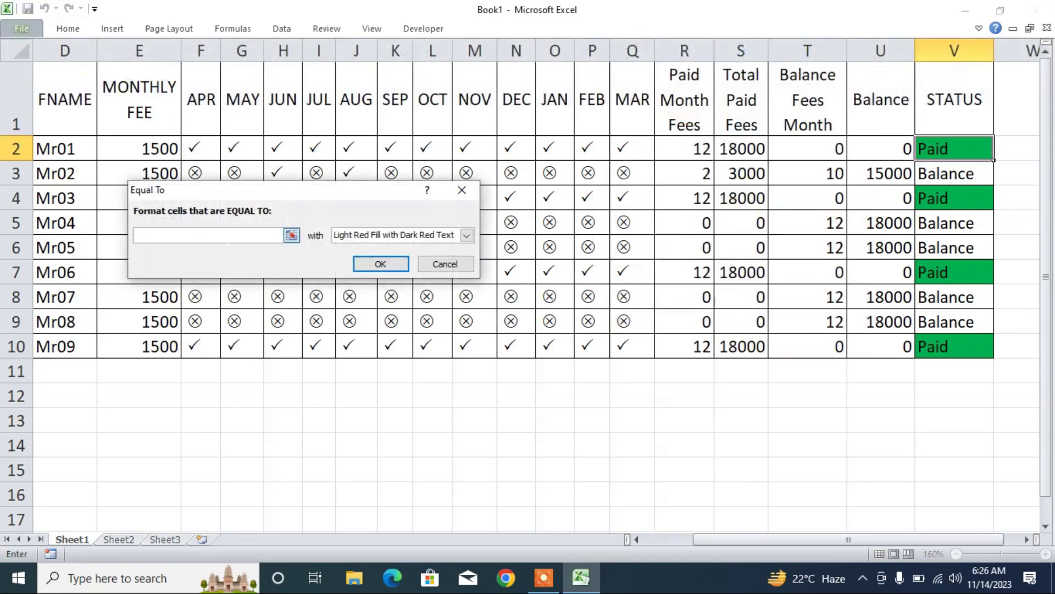
{"action": "type", "text": "Balance"}
{"action": "left_click_drag", "start_coordinate": [165, 235], "coordinate": [135, 236]}
{"action": "left_click", "coordinate": [466, 236]}
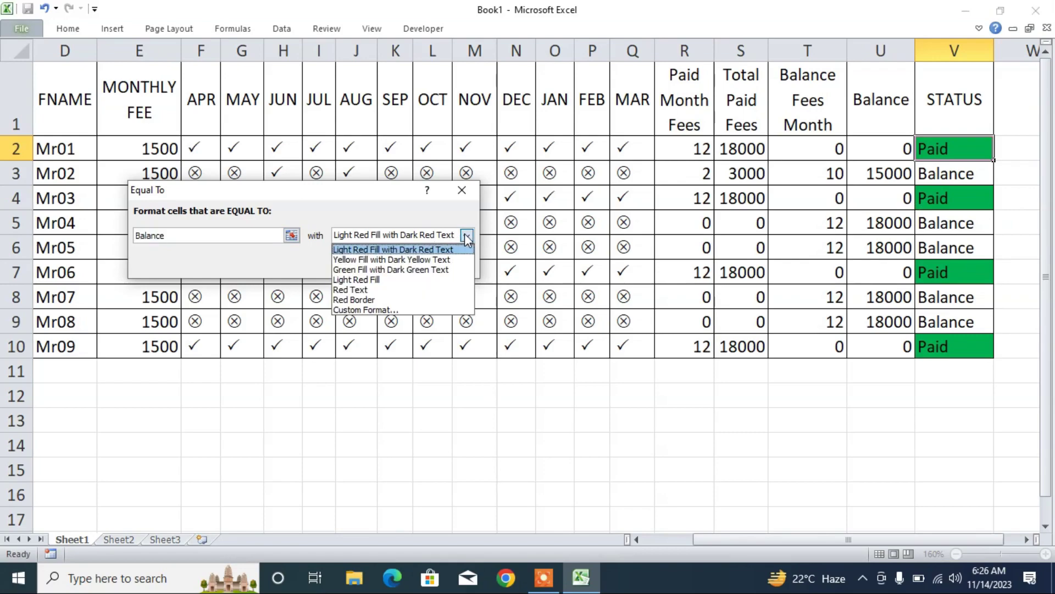
{"action": "left_click", "coordinate": [390, 308]}
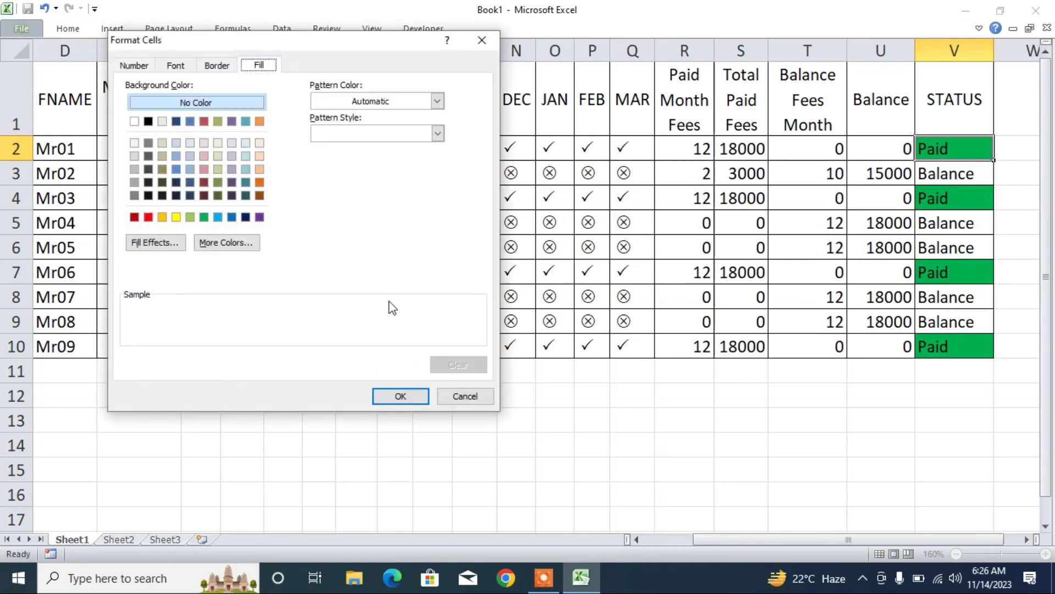
- Give the rule's format orange top, left, bottom and right borders
{"action": "left_click", "coordinate": [215, 66]}
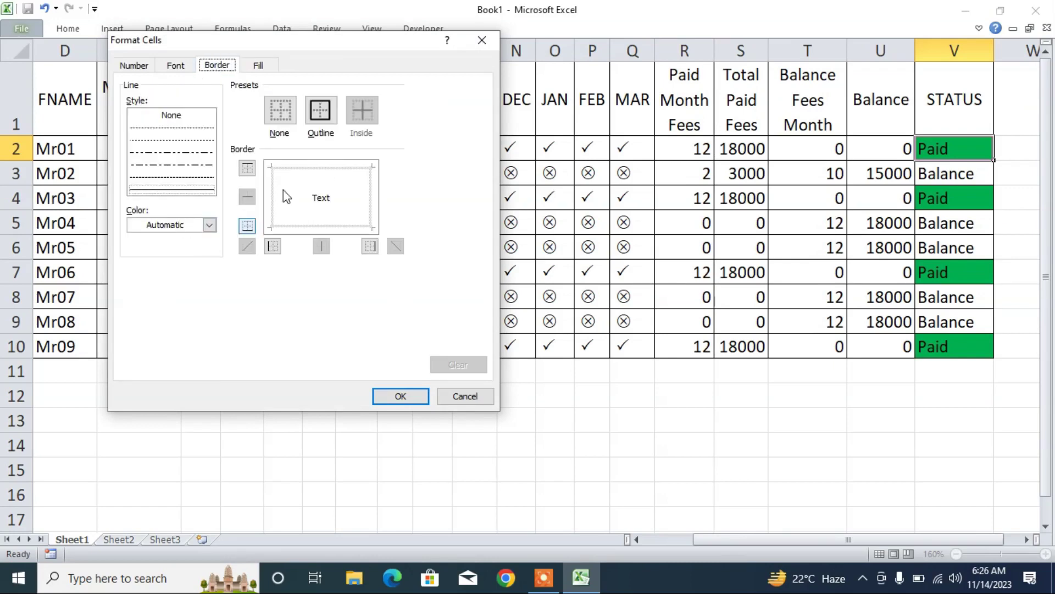
{"action": "left_click", "coordinate": [299, 170]}
{"action": "left_click", "coordinate": [270, 200]}
{"action": "left_click", "coordinate": [309, 229]}
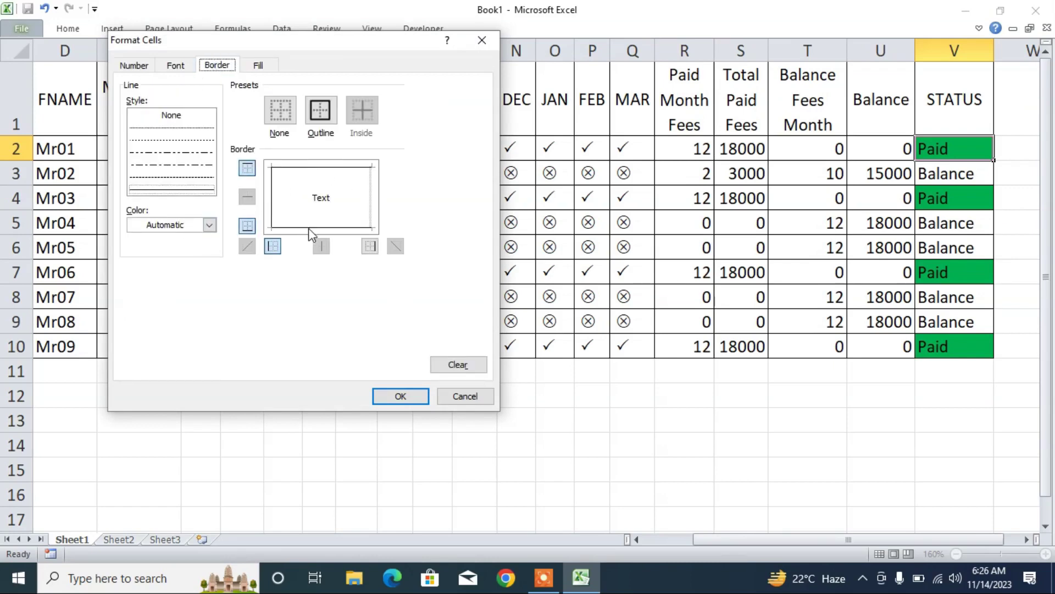
{"action": "left_click", "coordinate": [370, 210]}
{"action": "left_click", "coordinate": [209, 226]}
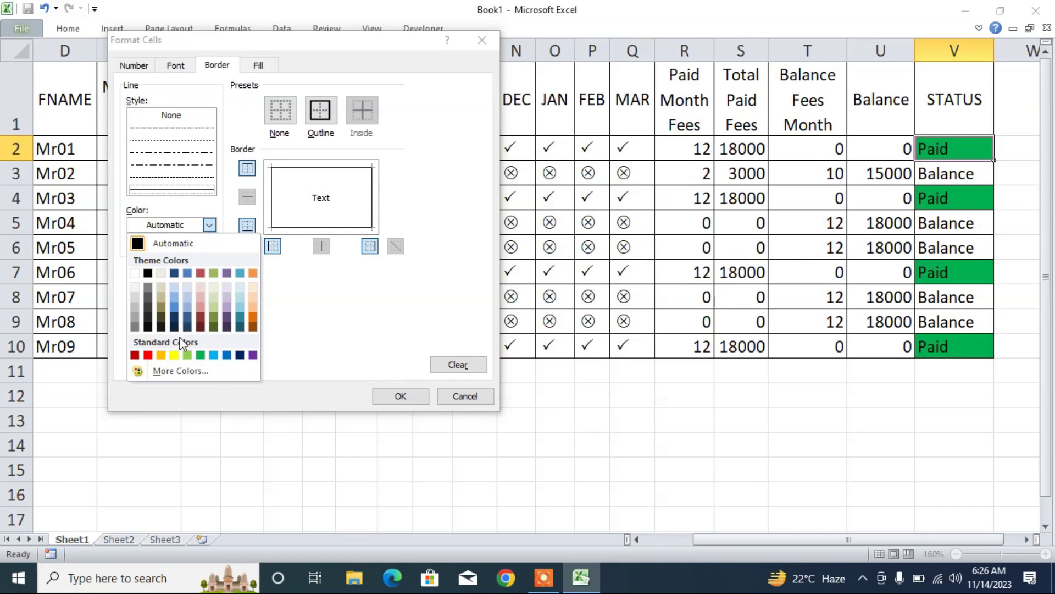
{"action": "left_click", "coordinate": [161, 355]}
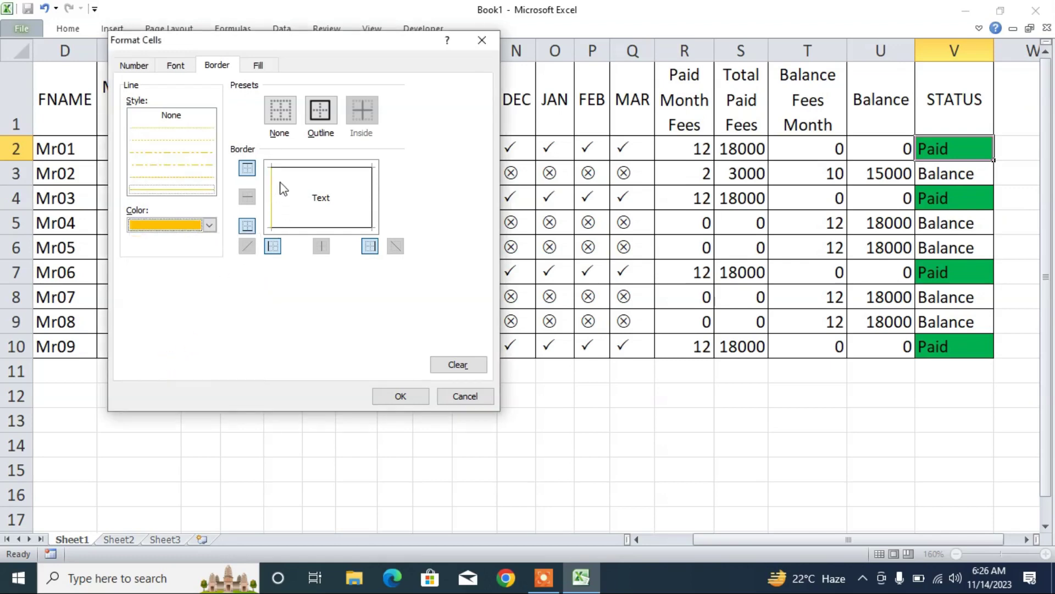
{"action": "left_click", "coordinate": [298, 168]}
{"action": "left_click", "coordinate": [374, 201]}
{"action": "left_click", "coordinate": [354, 229]}
- Add a bright red fill and bold font, then confirm the Equal To rule
{"action": "left_click", "coordinate": [243, 69]}
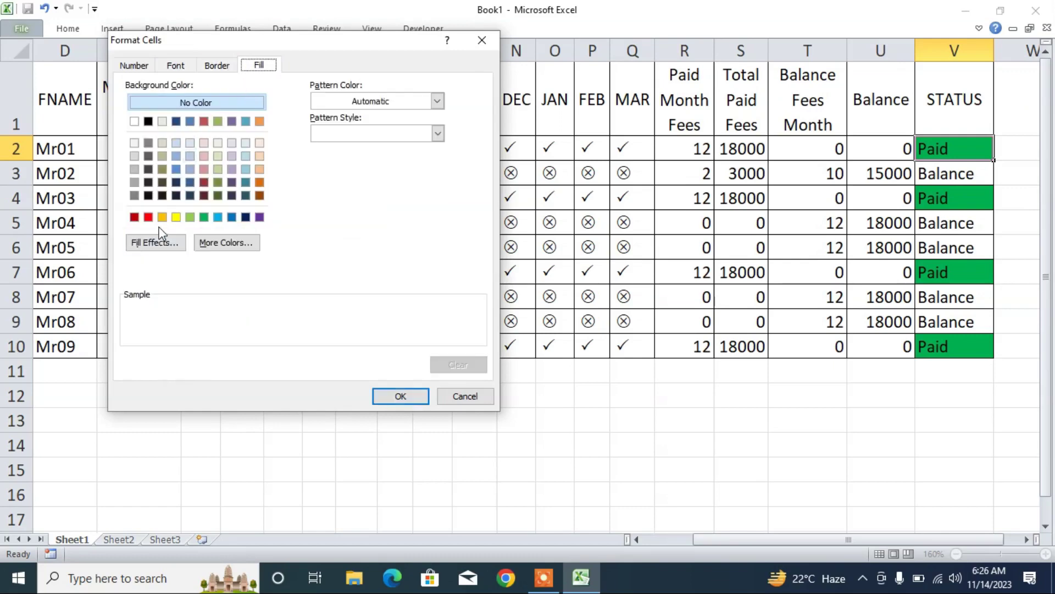
{"action": "left_click", "coordinate": [148, 217]}
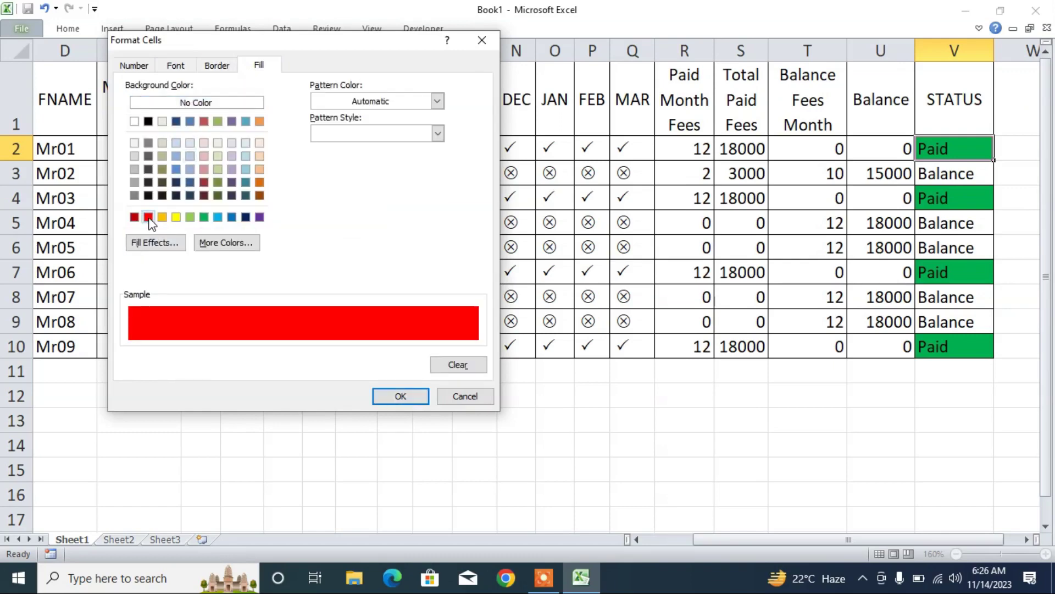
{"action": "left_click", "coordinate": [177, 64]}
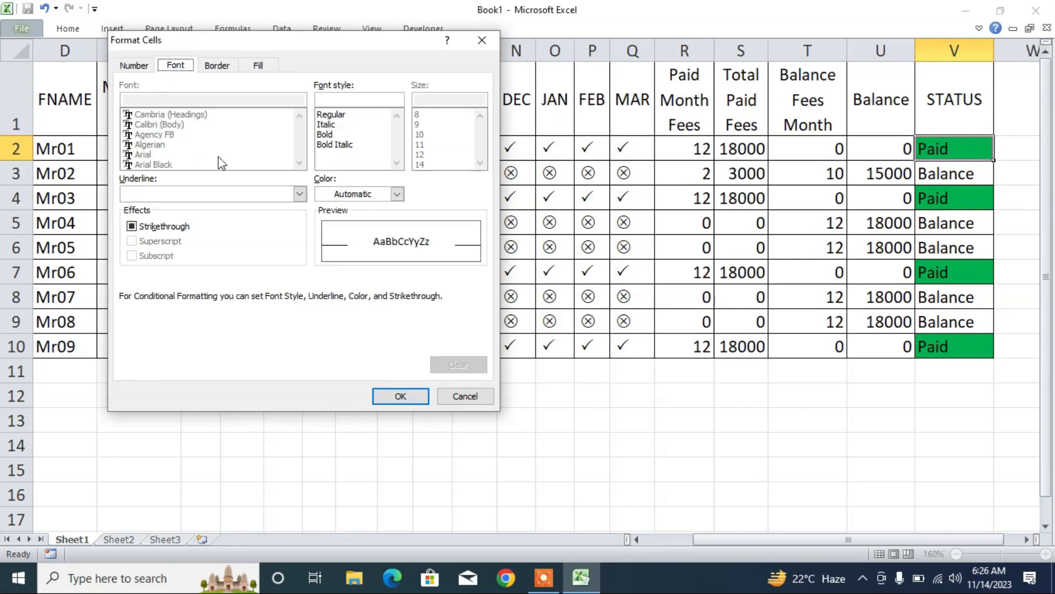
{"action": "left_click", "coordinate": [324, 135]}
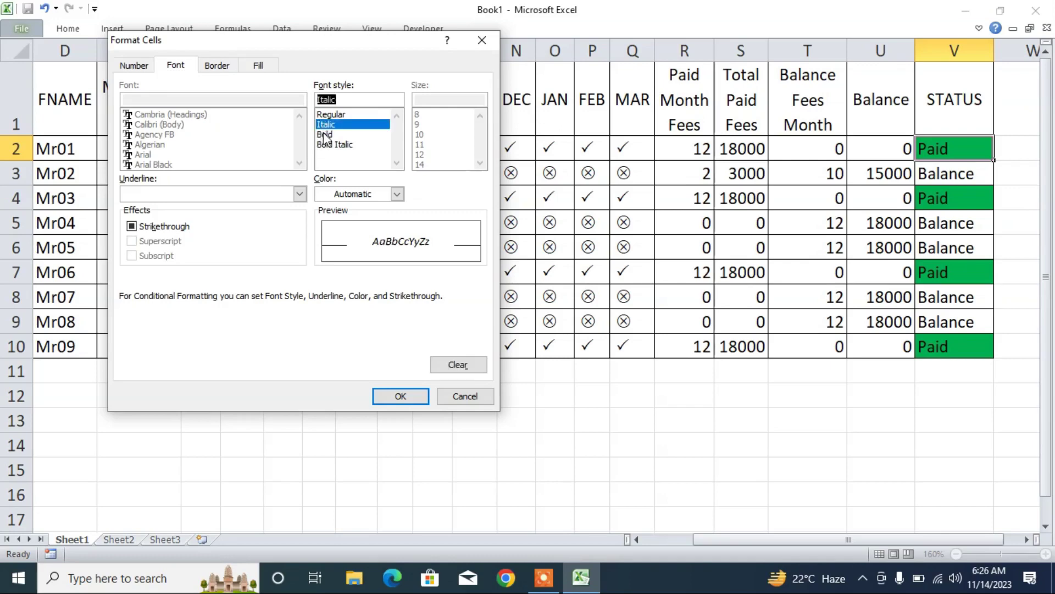
{"action": "left_click", "coordinate": [216, 67]}
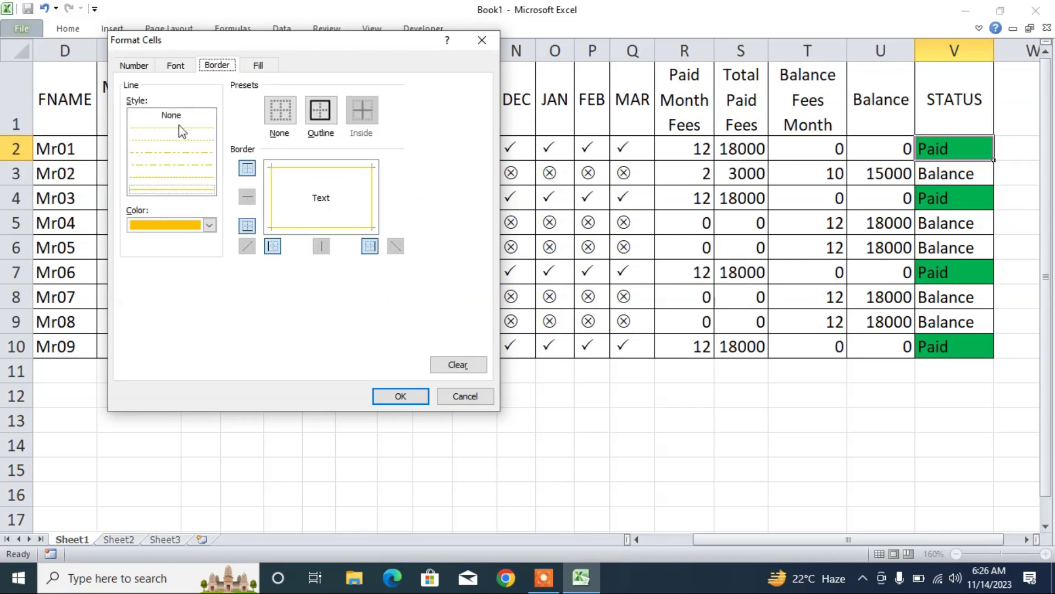
{"action": "left_click", "coordinate": [258, 66]}
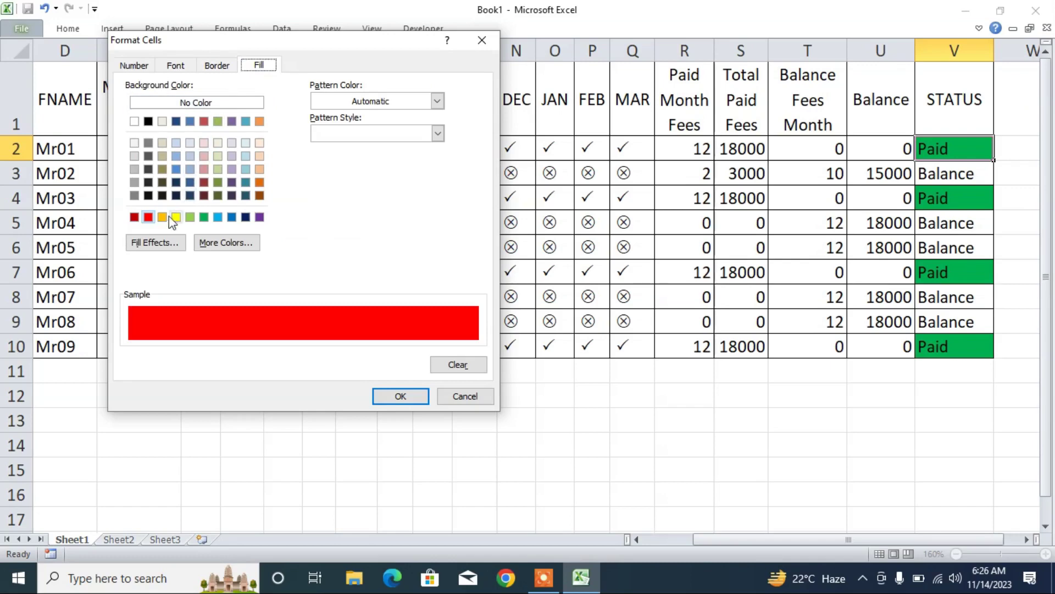
{"action": "left_click", "coordinate": [403, 397]}
{"action": "left_click", "coordinate": [397, 266]}
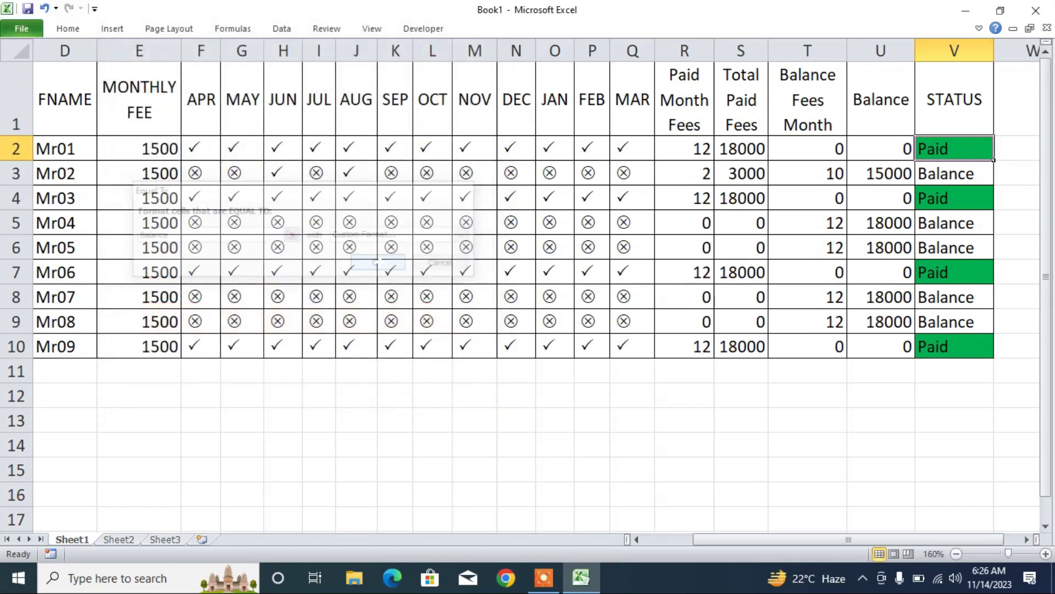
- Fill V2's formatting down to V10 so Balance cells turn red and bold, then return to column I
{"action": "left_click_drag", "start_coordinate": [994, 160], "coordinate": [980, 353]}
{"action": "left_click", "coordinate": [684, 247]}
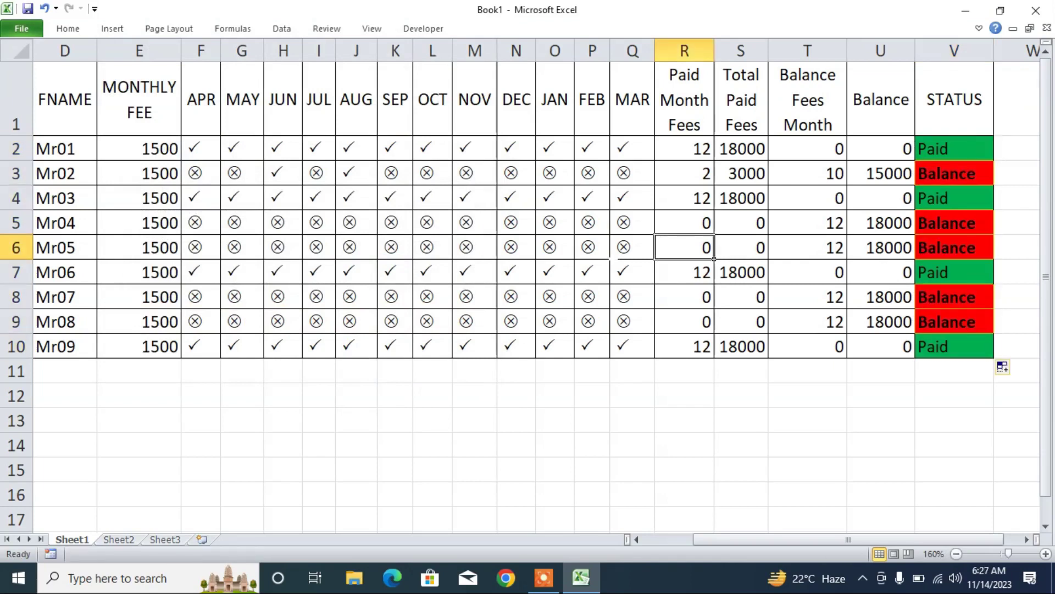
{"action": "left_click", "coordinate": [808, 445]}
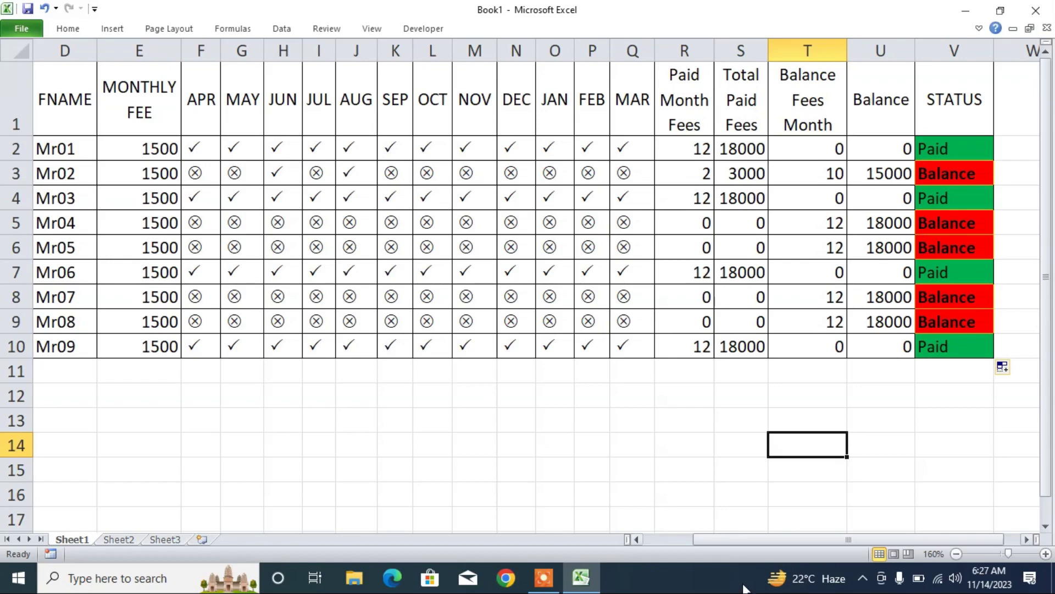
{"action": "left_click_drag", "start_coordinate": [774, 540], "coordinate": [685, 539]}
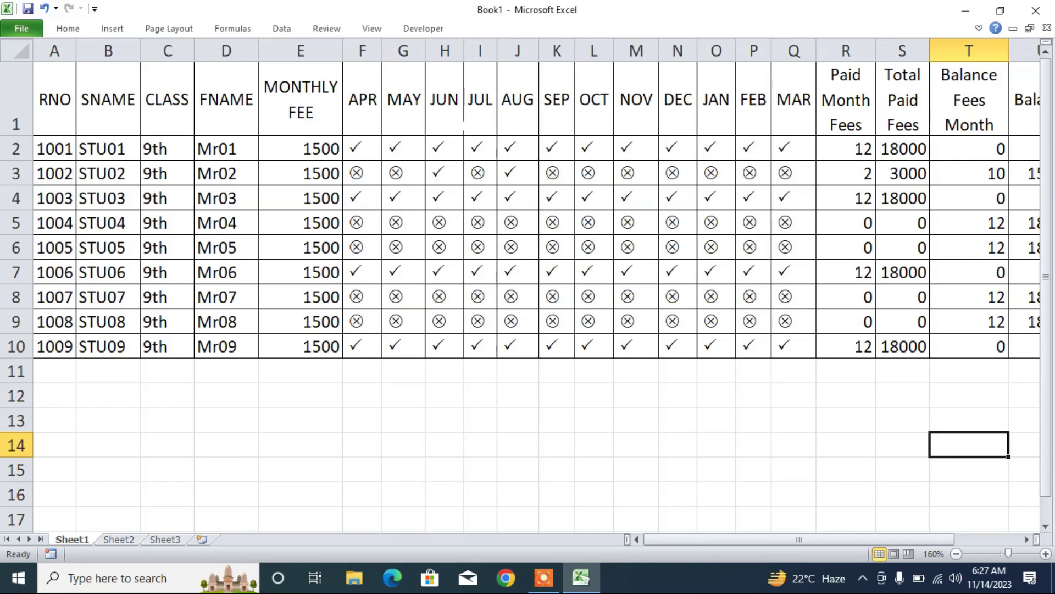
{"action": "left_click", "coordinate": [467, 127]}
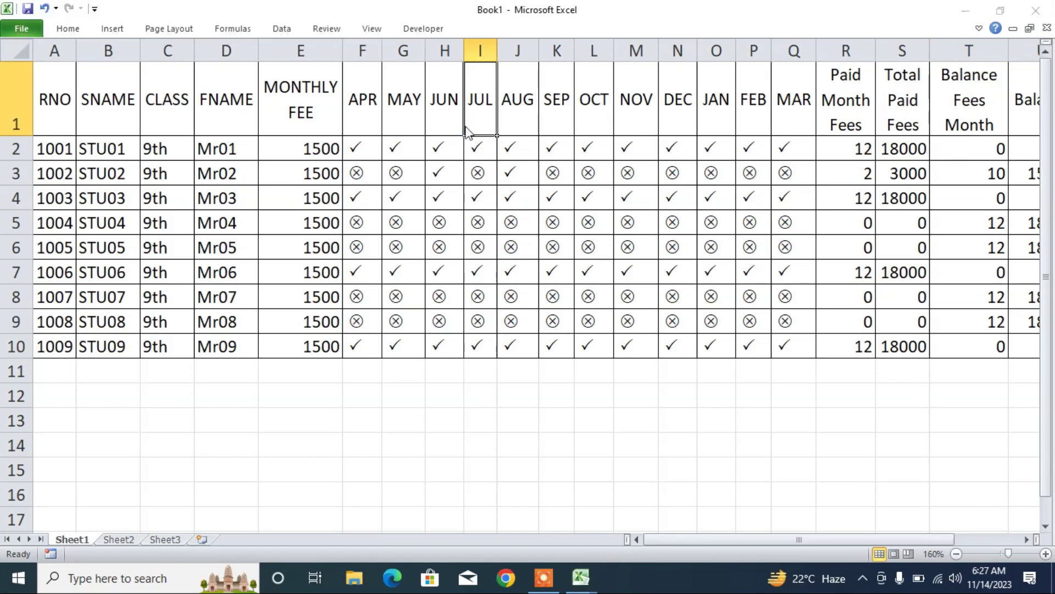
- In the VBA editor, insert an empty Workbook_Open procedure in the ThisWorkbook module
{"action": "key", "text": "alt+F11"}
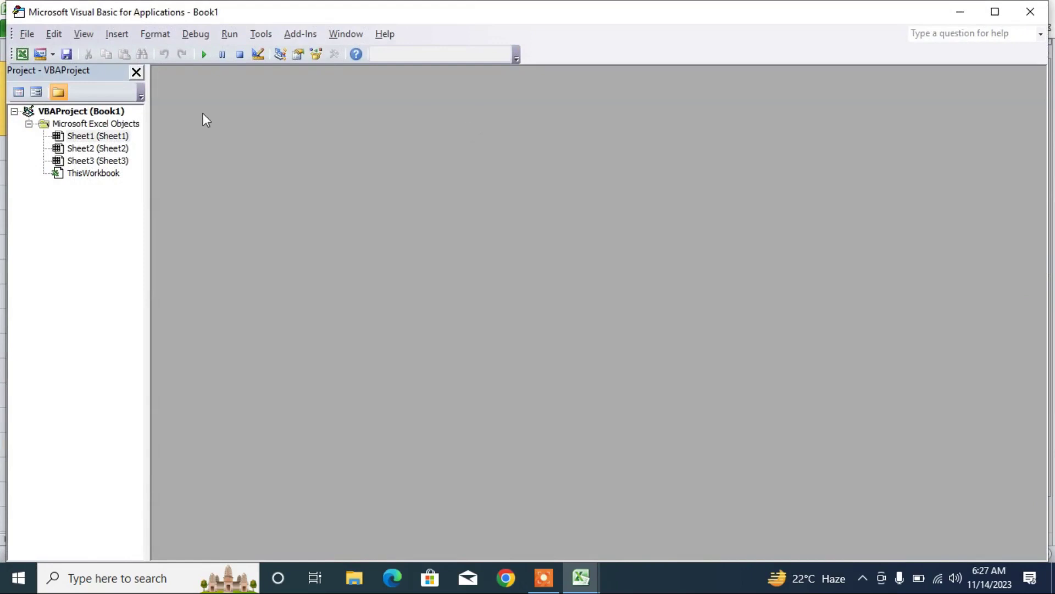
{"action": "double_click", "coordinate": [79, 174]}
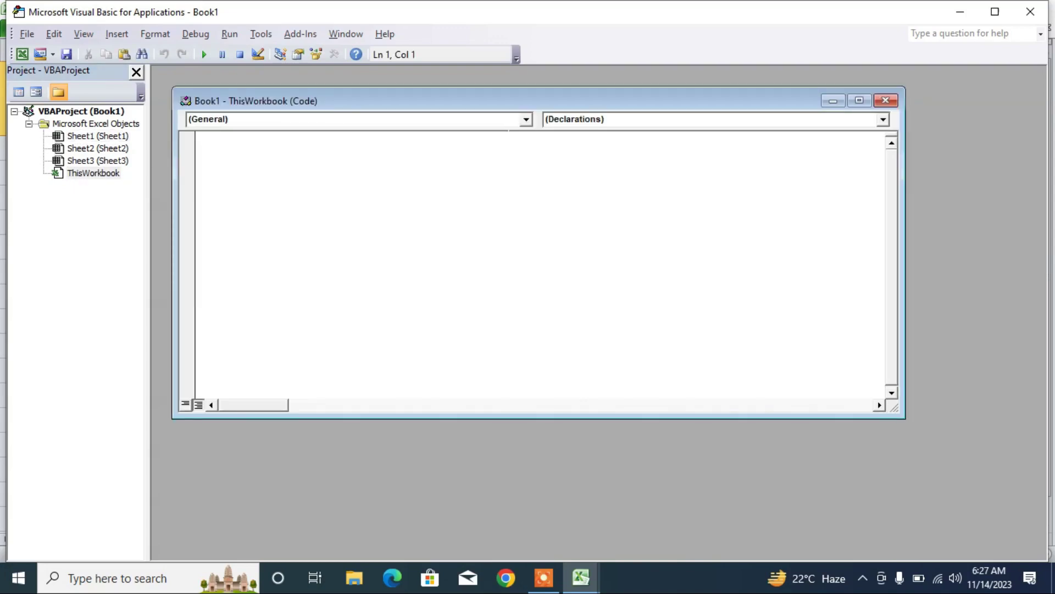
{"action": "left_click", "coordinate": [525, 124]}
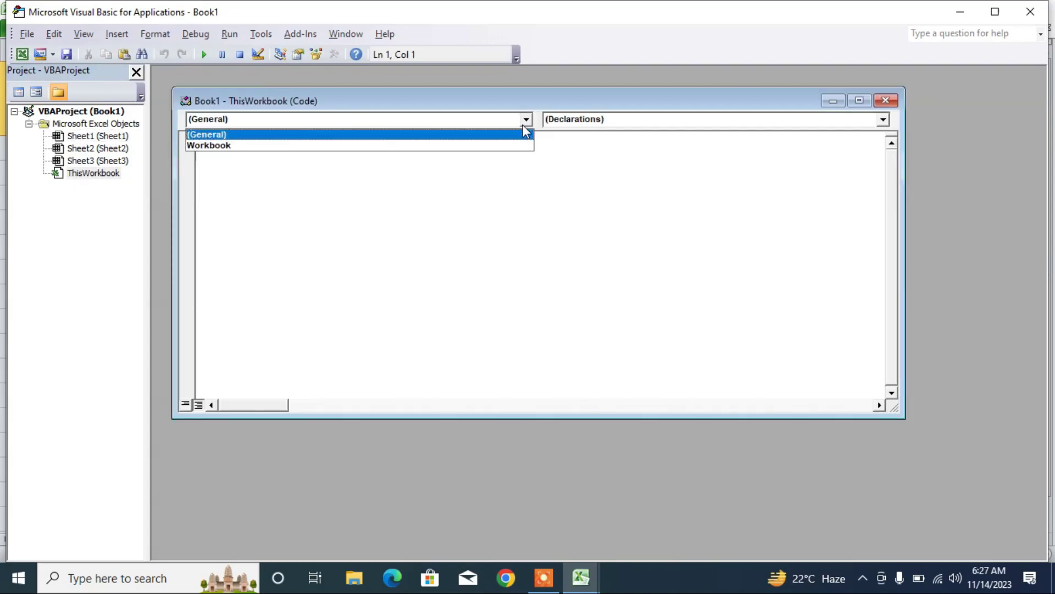
{"action": "left_click", "coordinate": [543, 577]}
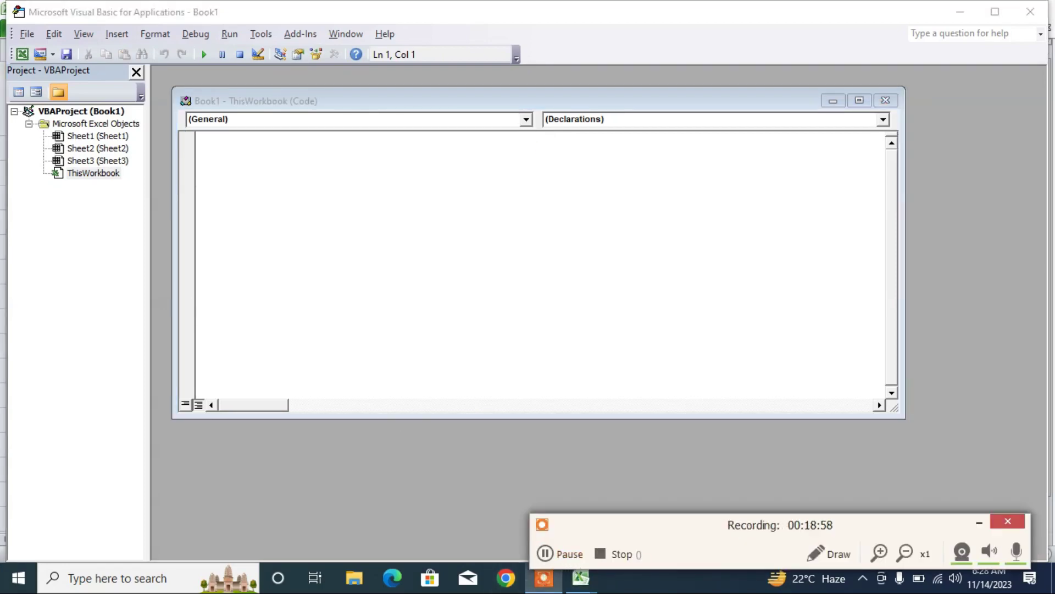
{"action": "left_click", "coordinate": [526, 120]}
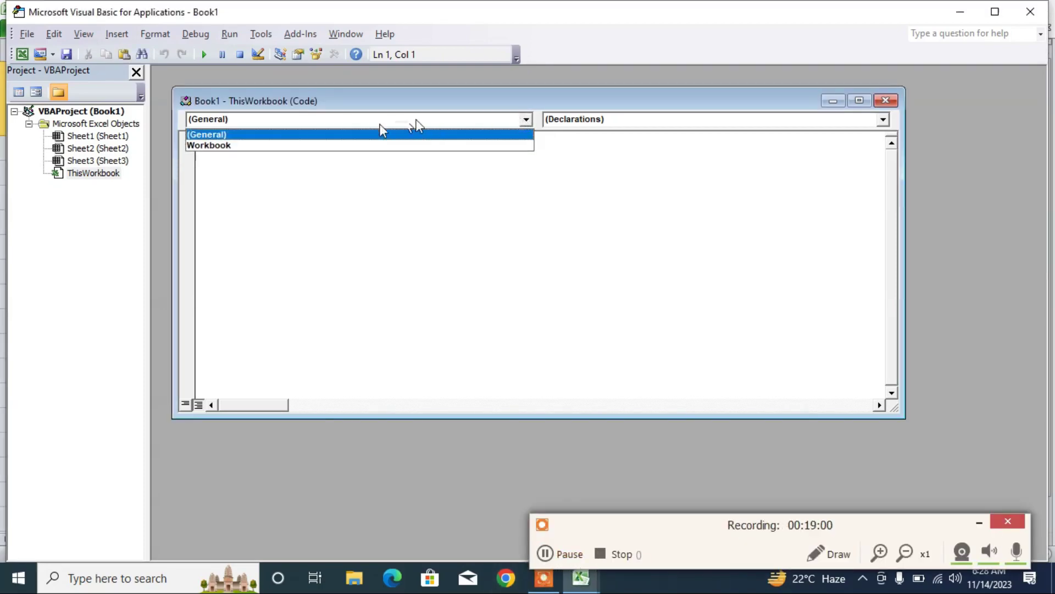
{"action": "left_click", "coordinate": [242, 146]}
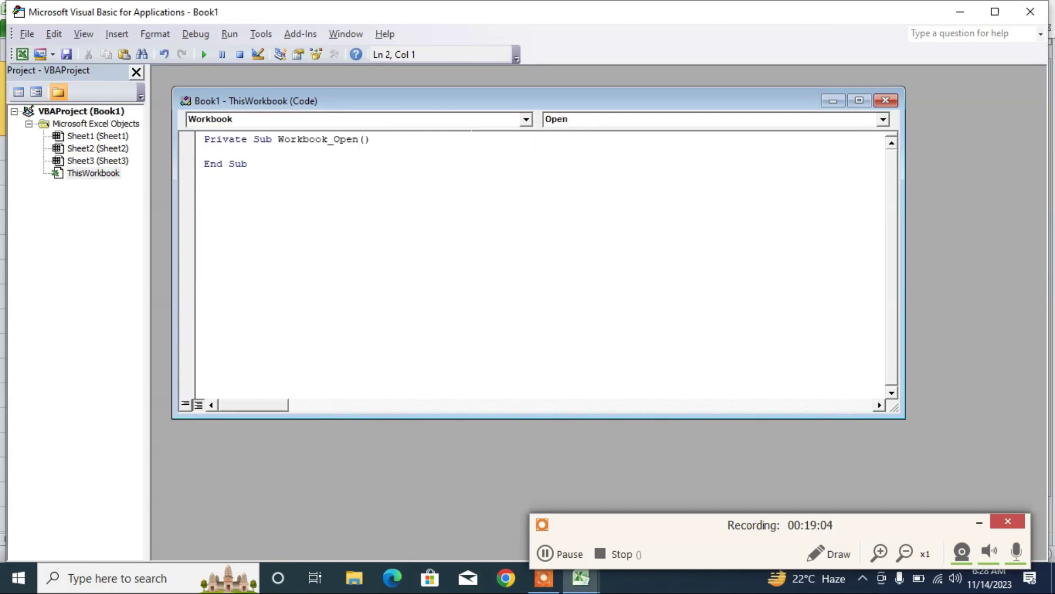
{"action": "left_click", "coordinate": [523, 120]}
- Declare Dim a As String and add Application.Visible = False to Workbook_Open
{"action": "left_click", "coordinate": [308, 130]}
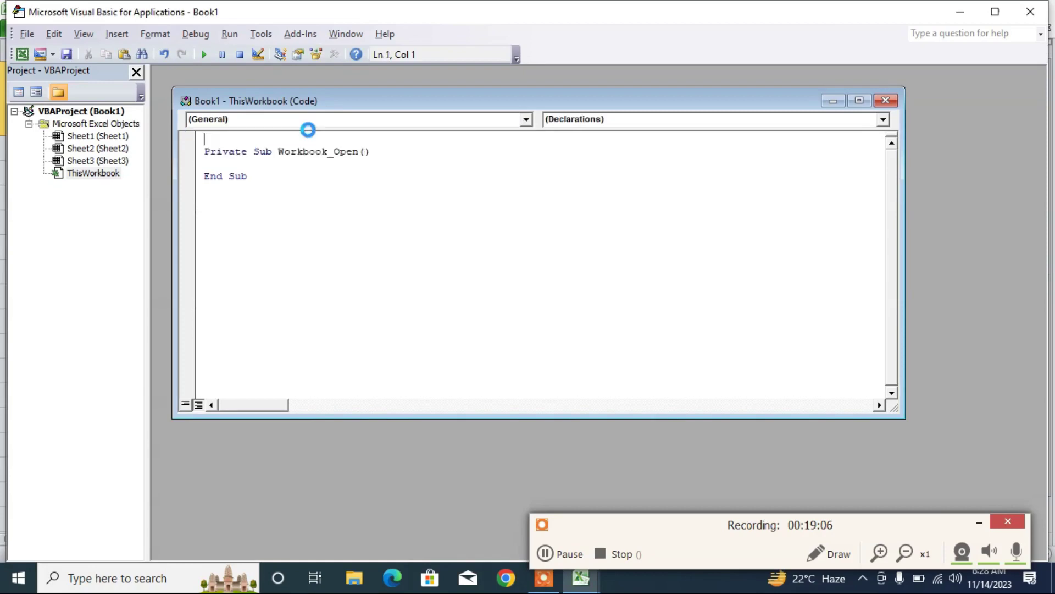
{"action": "type", "text": "dim a "}
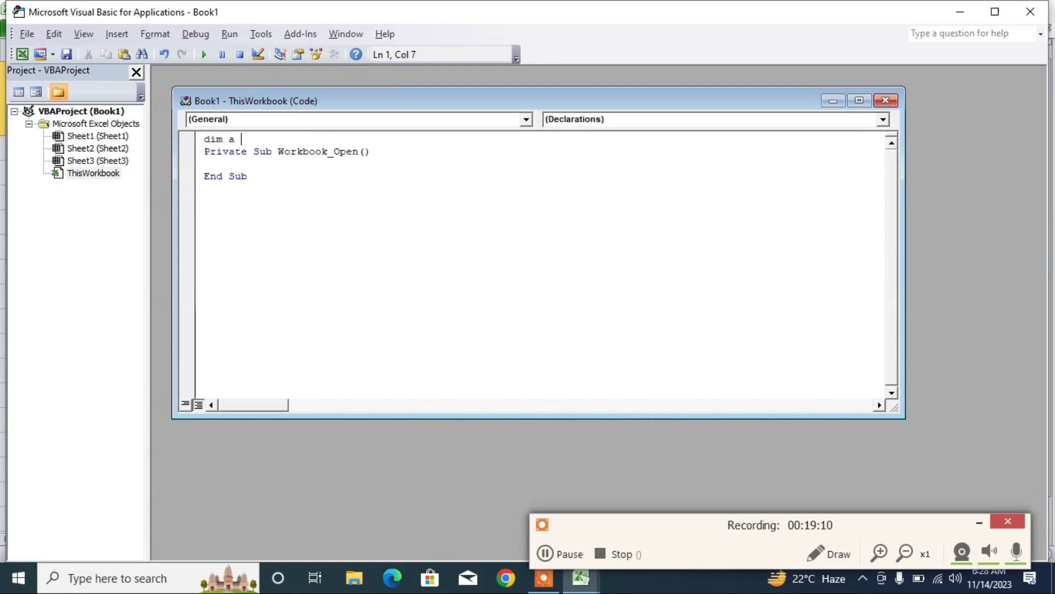
{"action": "type", "text": "as s"}
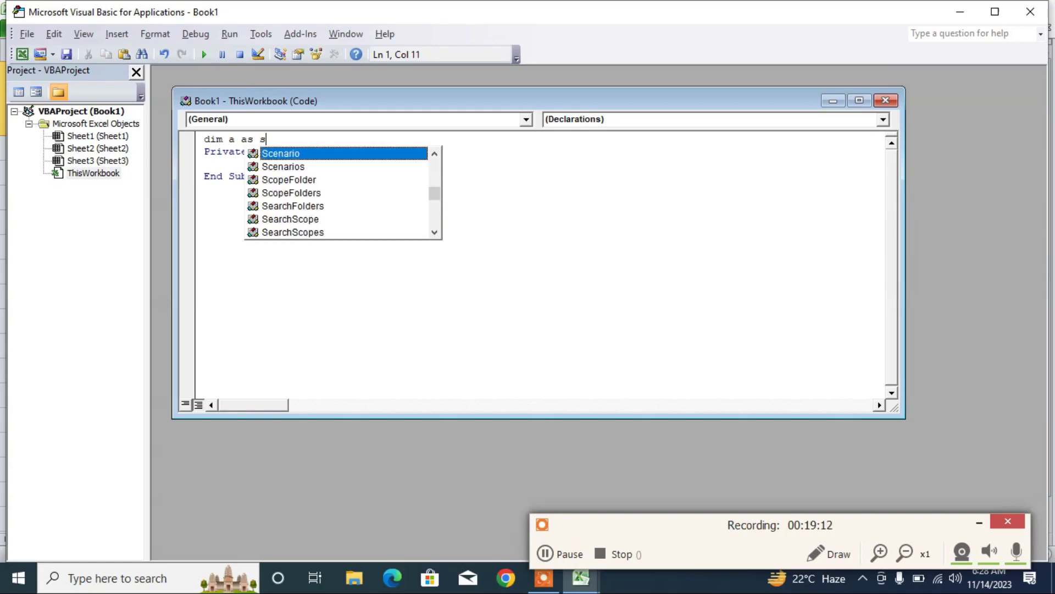
{"action": "type", "text": "tr"}
{"action": "key", "text": "Return"}
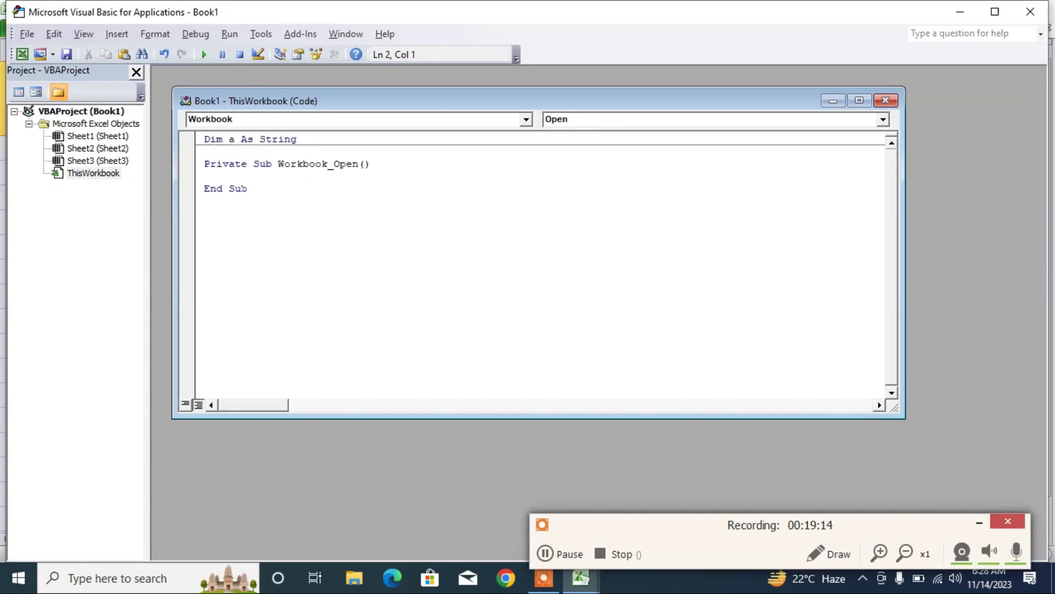
{"action": "left_click", "coordinate": [205, 176]}
{"action": "type", "text": "application"}
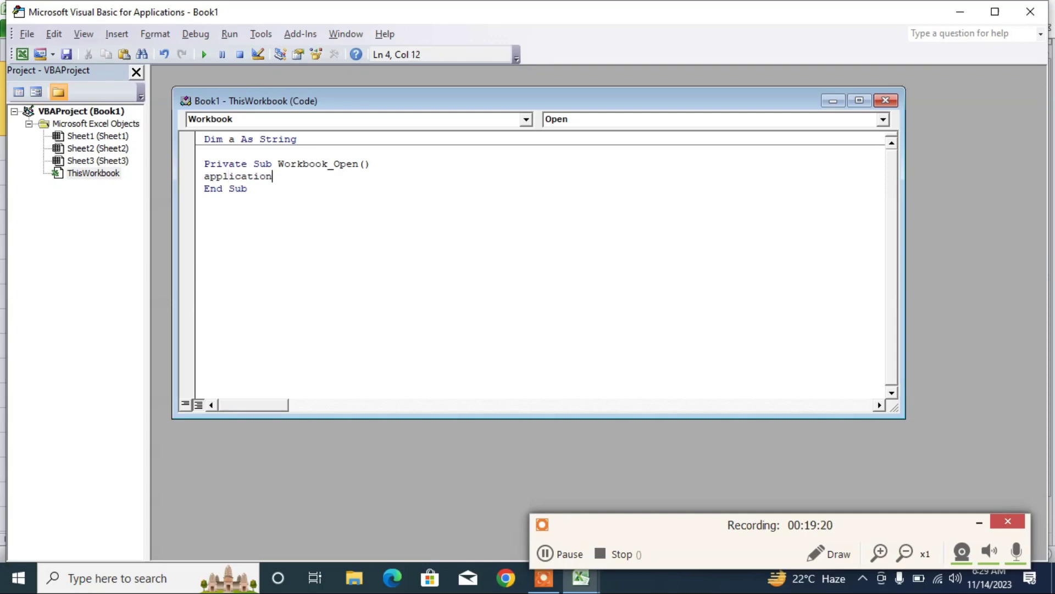
{"action": "type", "text": ".vi"}
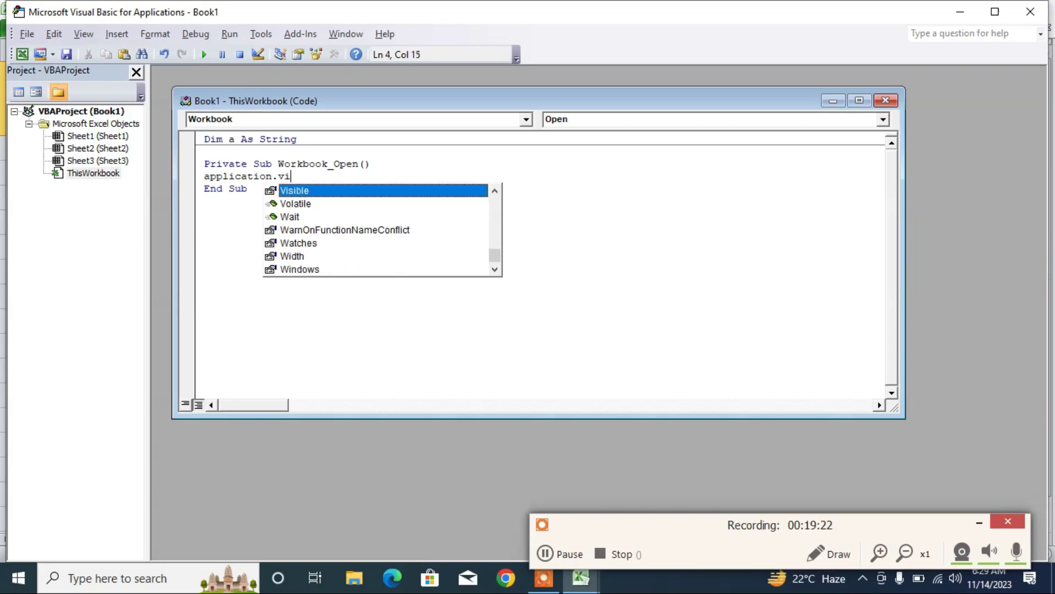
{"action": "type", "text": "=f"}
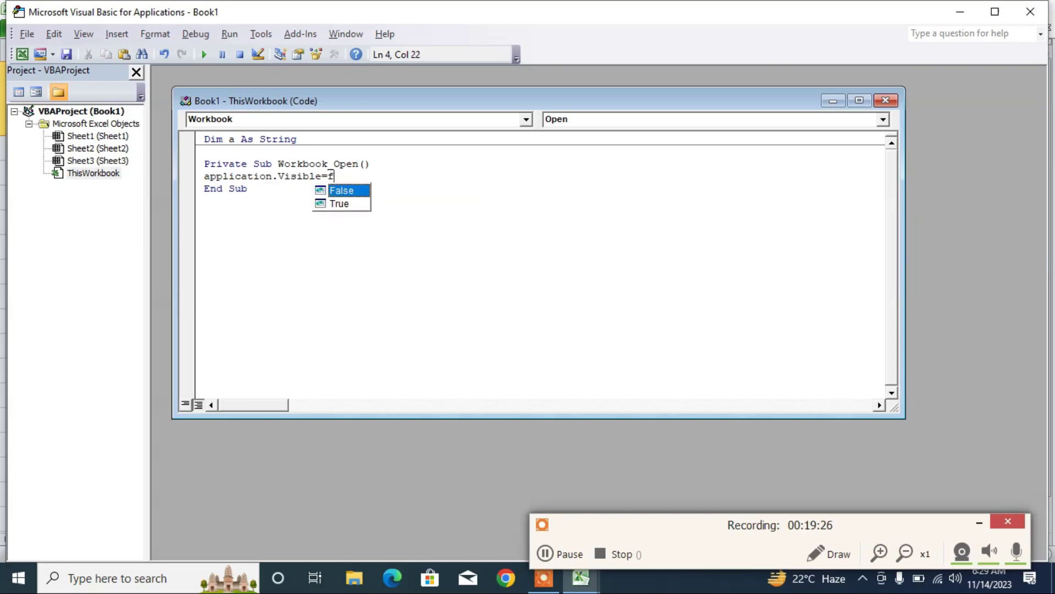
{"action": "key", "text": "Return"}
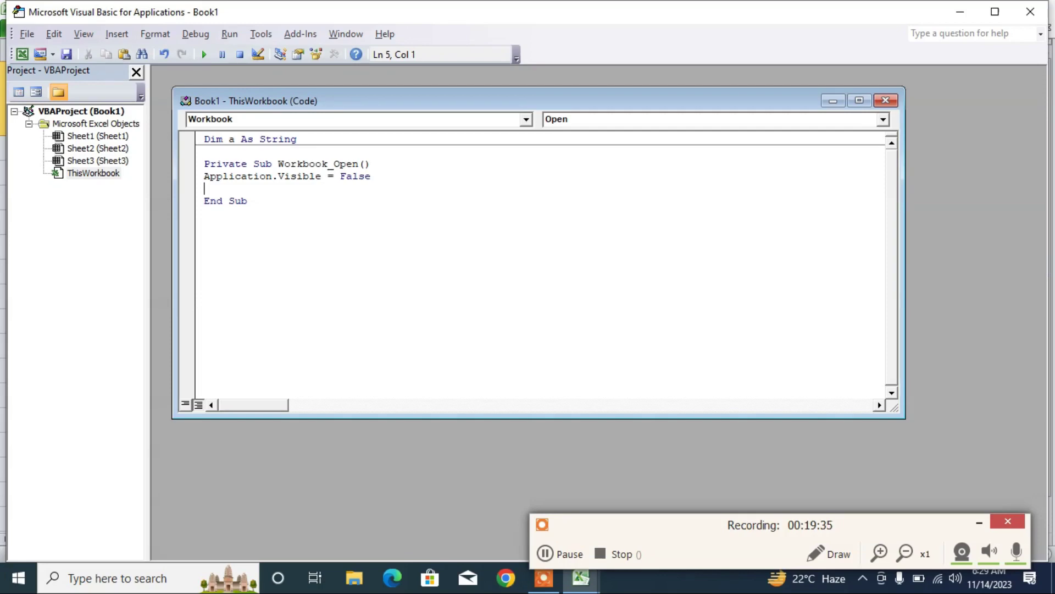
- Add an InputBox prompting 'enter Password' and begin an If test against the password
{"action": "type", "text": "a=inputbox("}
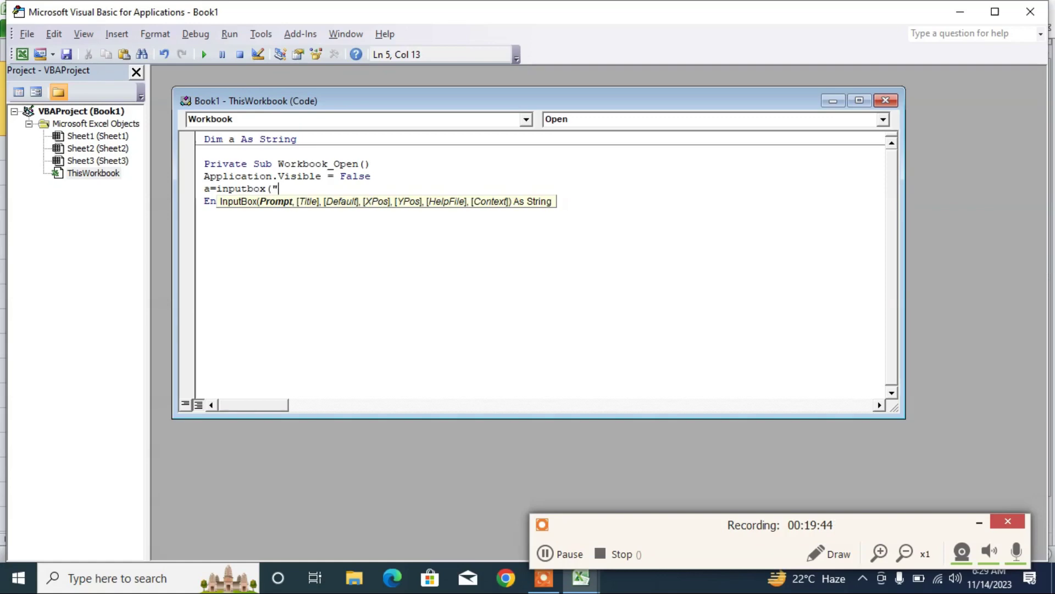
{"action": "type", "text": "\"enter"}
{"action": "key", "text": "BackSpace"}
{"action": "key", "text": "BackSpace"}
{"action": "key", "text": "BackSpace"}
{"action": "key", "text": "BackSpace"}
{"action": "key", "text": "BackSpace"}
{"action": "key", "text": "BackSpace"}
- Under If a="123" Then, add Application.Visible = True and begin an Else line
{"action": "type", "text": "enter P"}
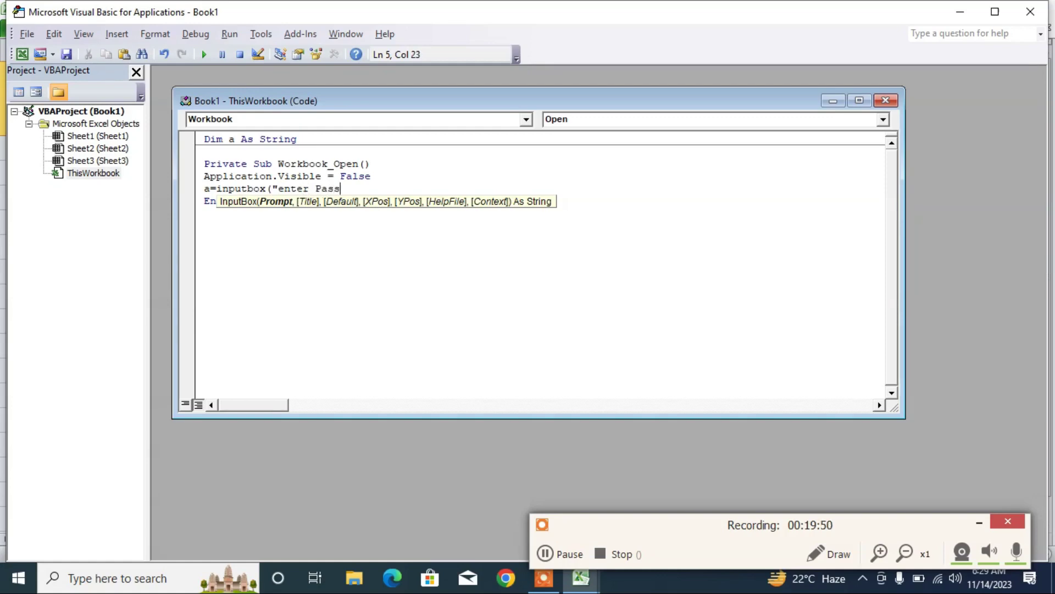
- Add an InputBox prompting 'enter Password' and begin an If test against the password
- Under If a="123" Then, add Application.Visible = True and begin an Else line
{"action": "type", "text": "assword"}
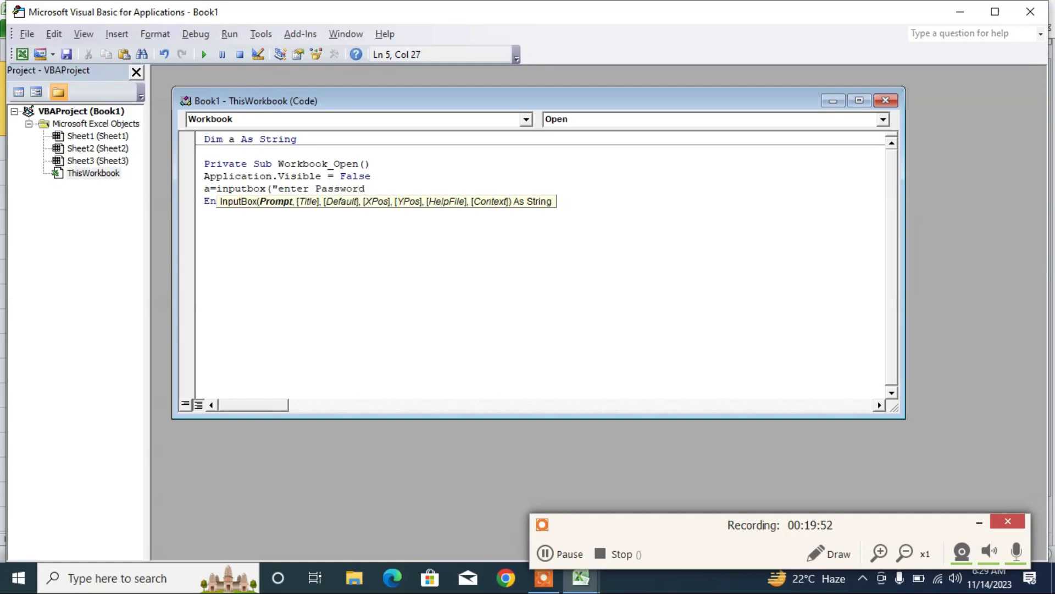
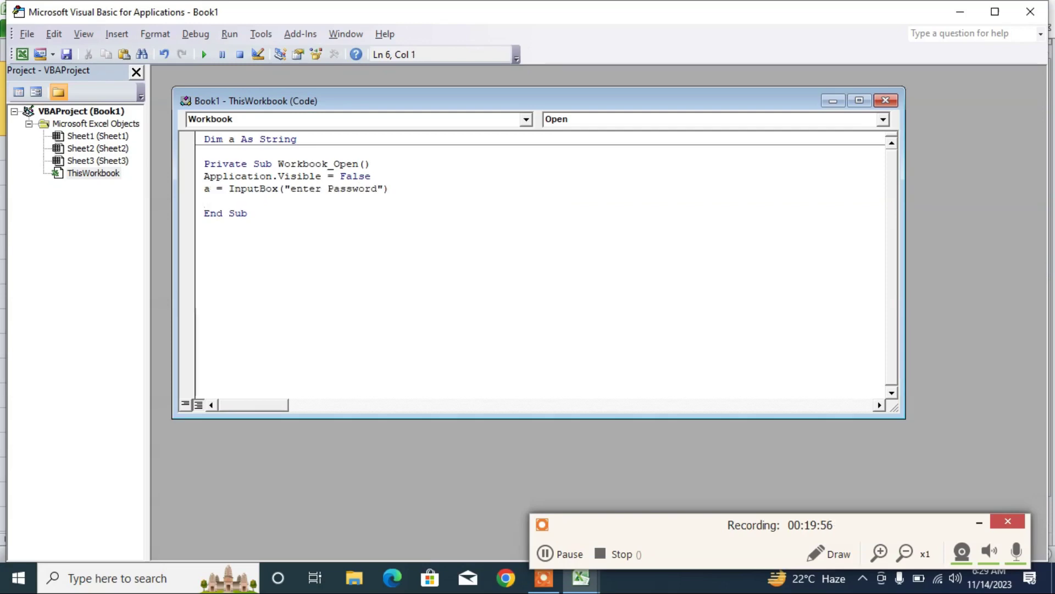
- Add an InputBox prompting 'enter Password' and begin an If test against the password
- Under If a="123" Then, add Application.Visible = True and begin an Else line
{"action": "type", "text": "f a="}
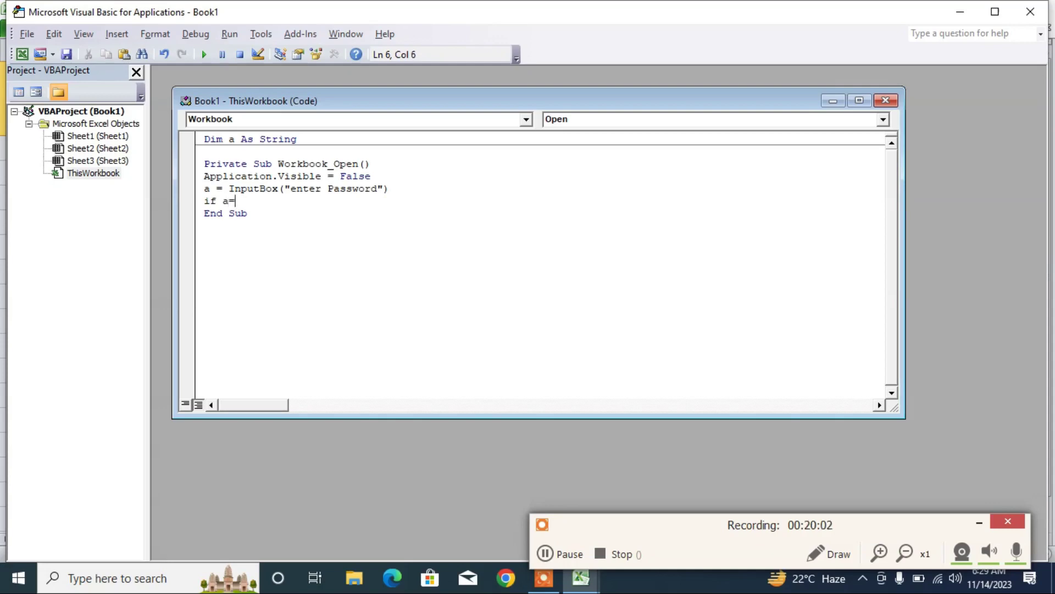
{"action": "type", "text": "\"123\" then"}
{"action": "key", "text": "Return"}
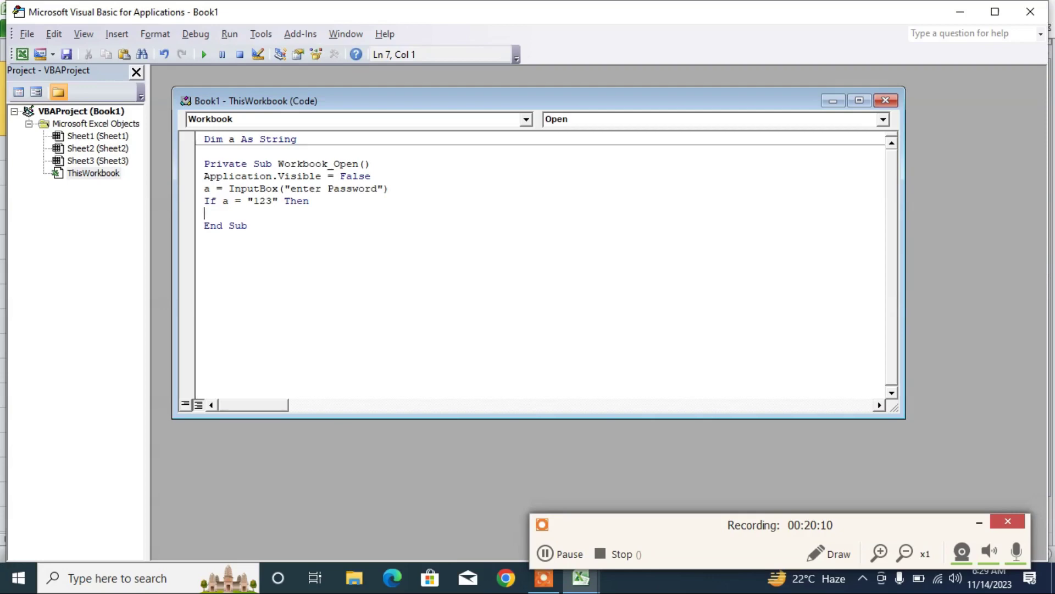
{"action": "type", "text": "pplicat"}
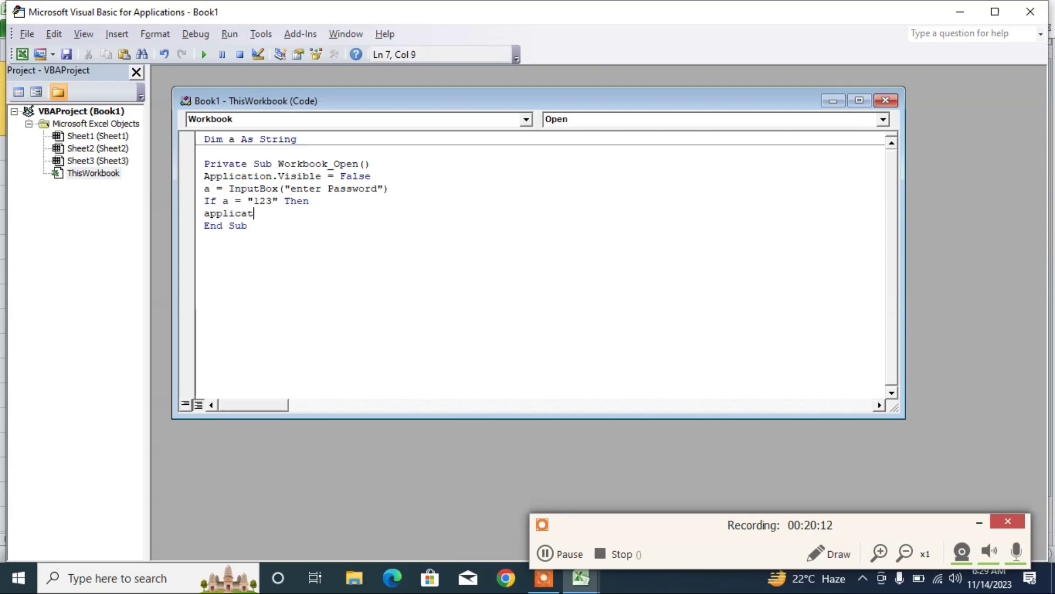
{"action": "type", "text": "ion.vi"}
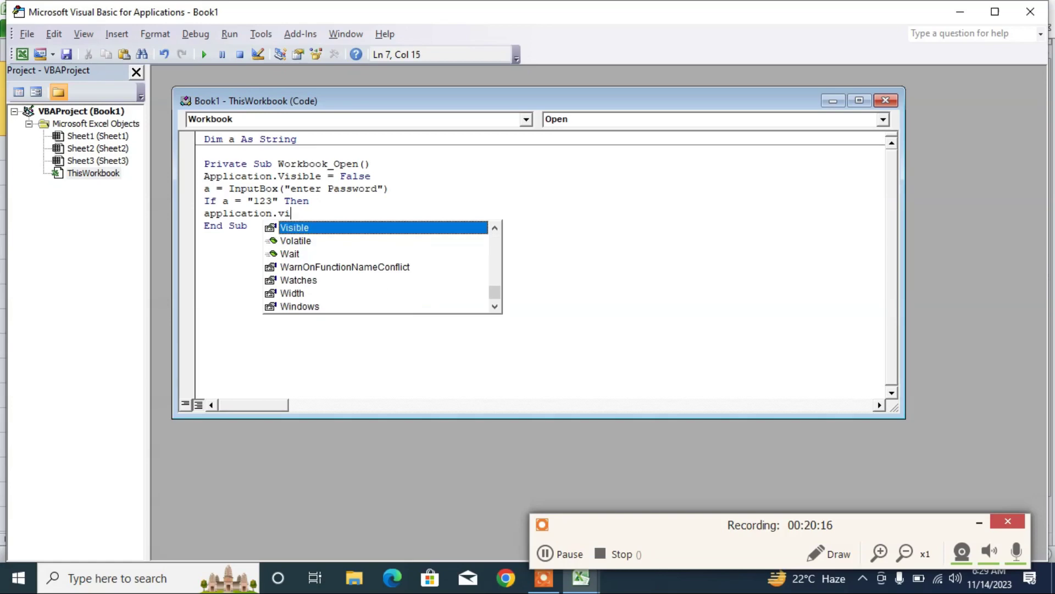
{"action": "type", "text": "sible "}
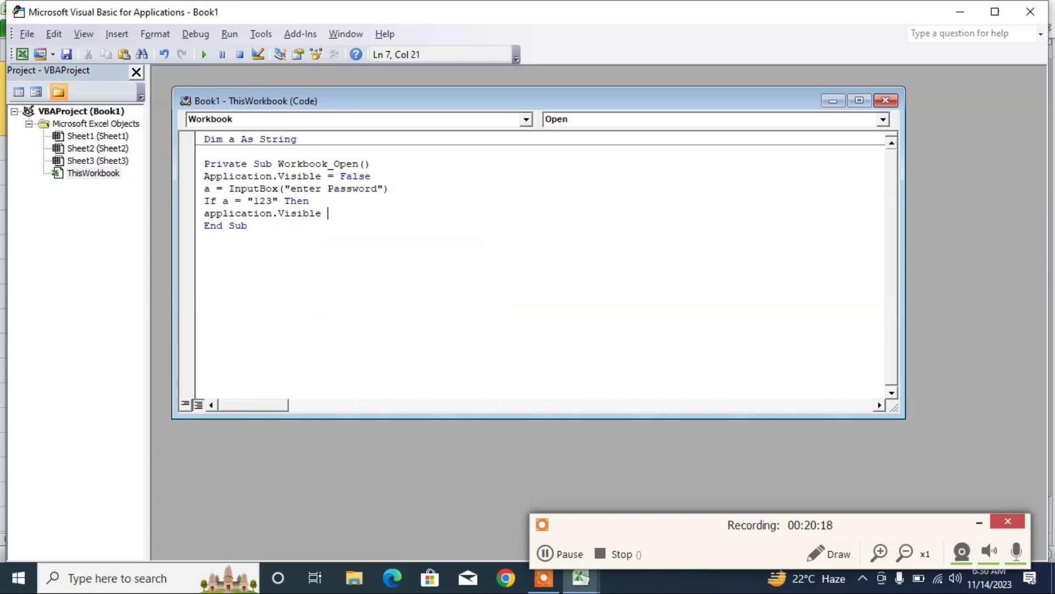
{"action": "type", "text": "="}
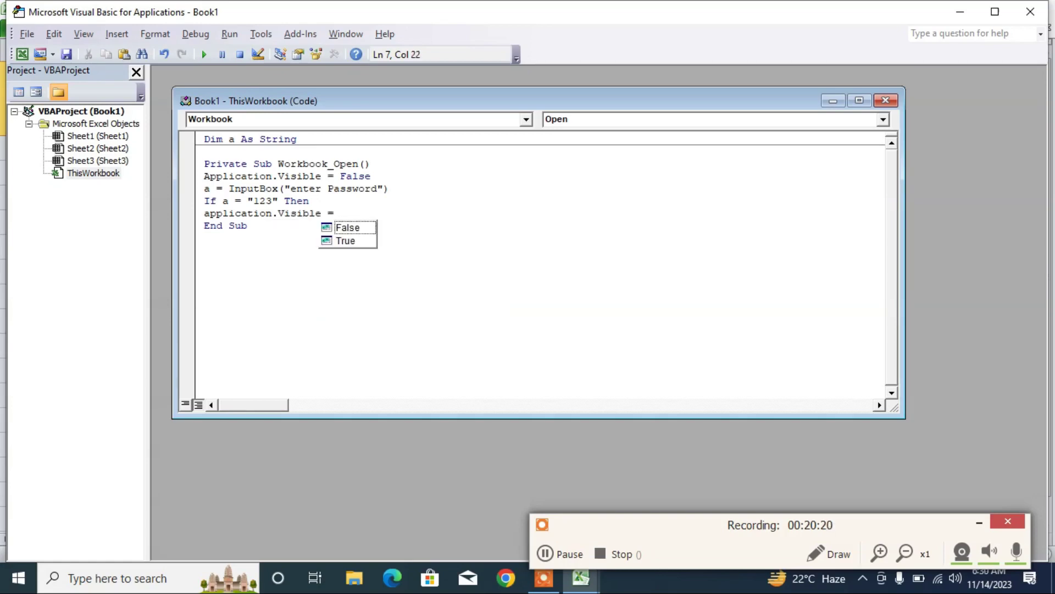
{"action": "key", "text": "Down"}
{"action": "key", "text": "Return"}
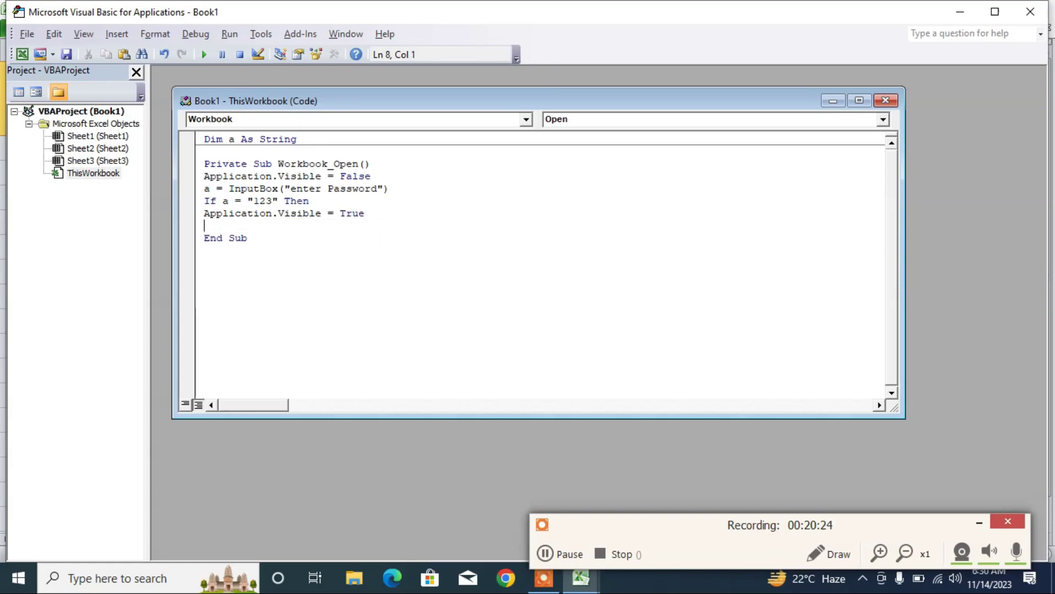
{"action": "type", "text": "esle"}
{"action": "key", "text": "BackSpace"}
{"action": "key", "text": "BackSpace"}
{"action": "key", "text": "BackSpace"}
{"action": "type", "text": "lse"}
{"action": "key", "text": "Return"}
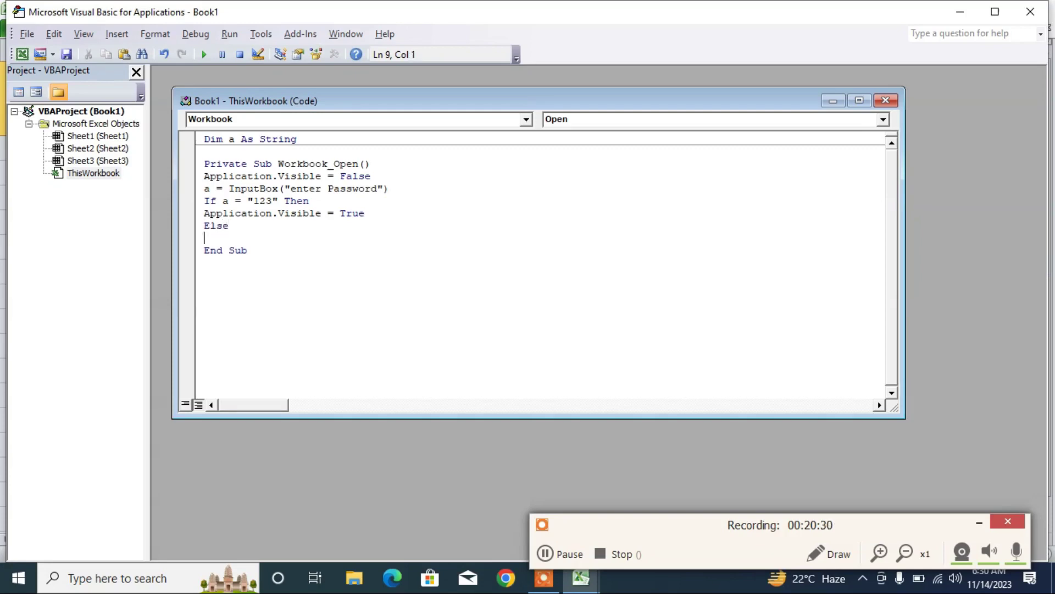
- Under Else, add MsgBox "Enter Correct Password" and start a Call line
{"action": "type", "text": "msgbox \"\""}
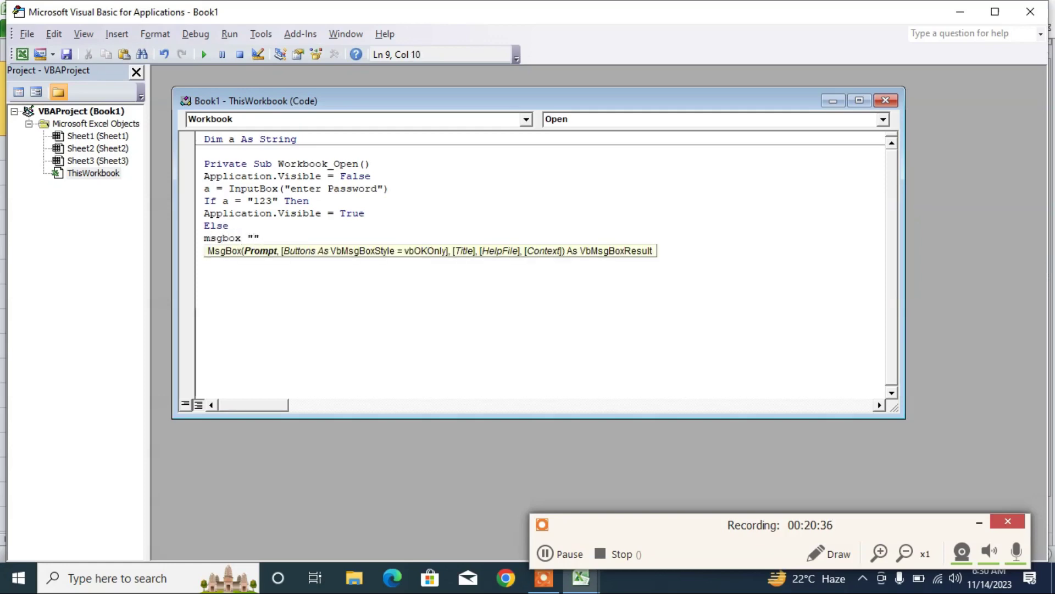
{"action": "left_click", "coordinate": [254, 238]}
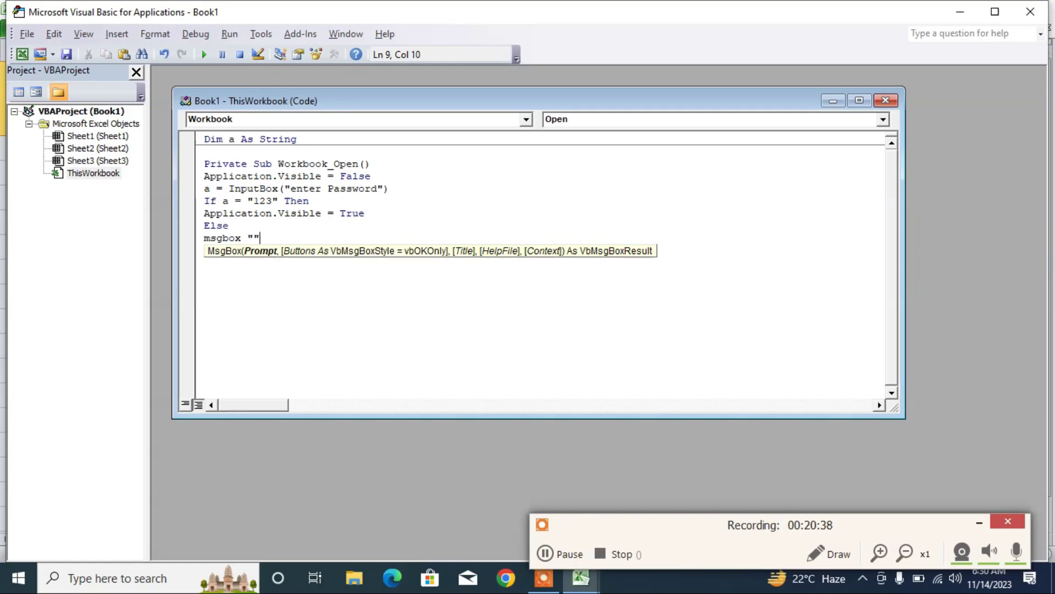
{"action": "type", "text": "Ent"}
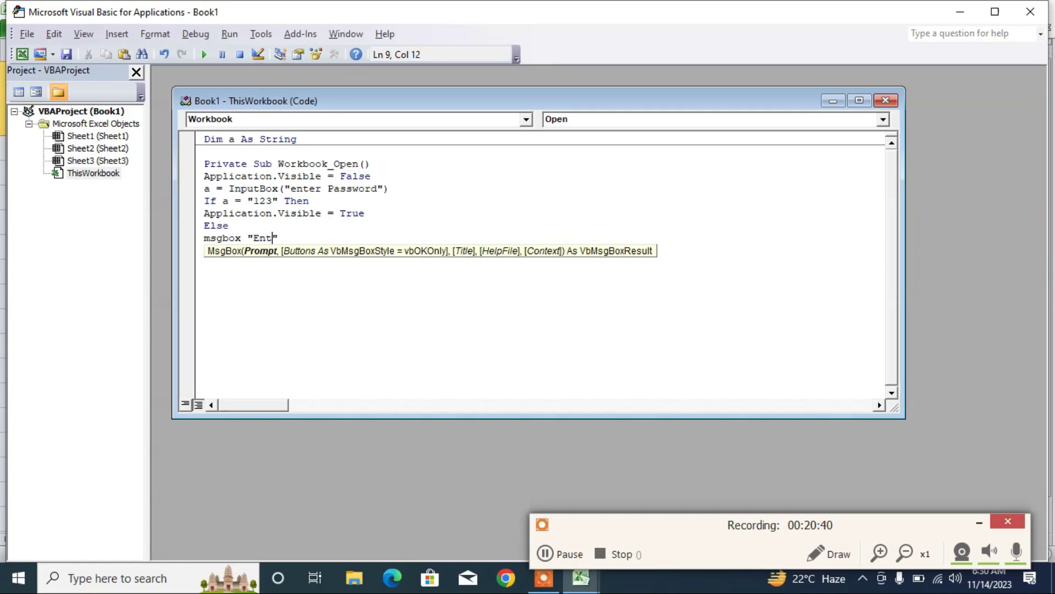
{"action": "type", "text": "er Correct Pass"}
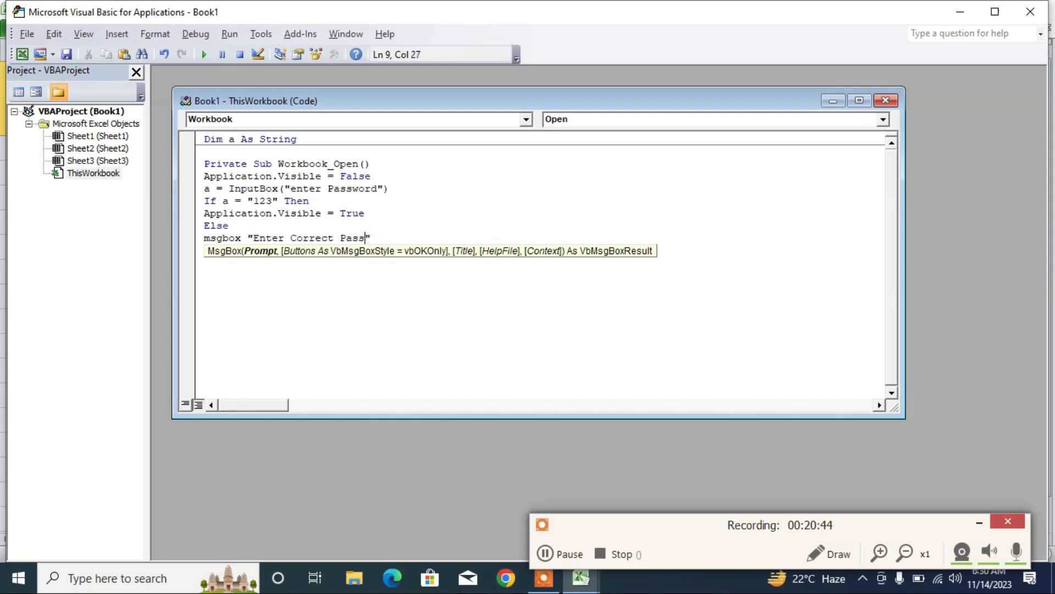
{"action": "type", "text": "word"}
{"action": "key", "text": "Right"}
{"action": "key", "text": "Return"}
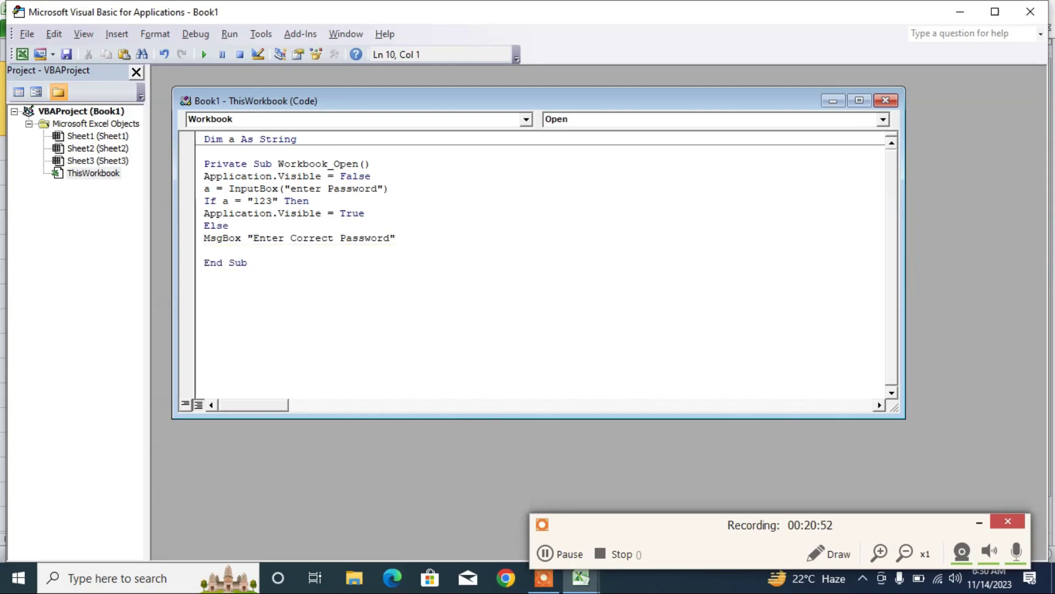
{"action": "type", "text": "call"}
- Dismiss the compile error and complete the line as Call Workbook_Open
{"action": "left_click", "coordinate": [330, 168]}
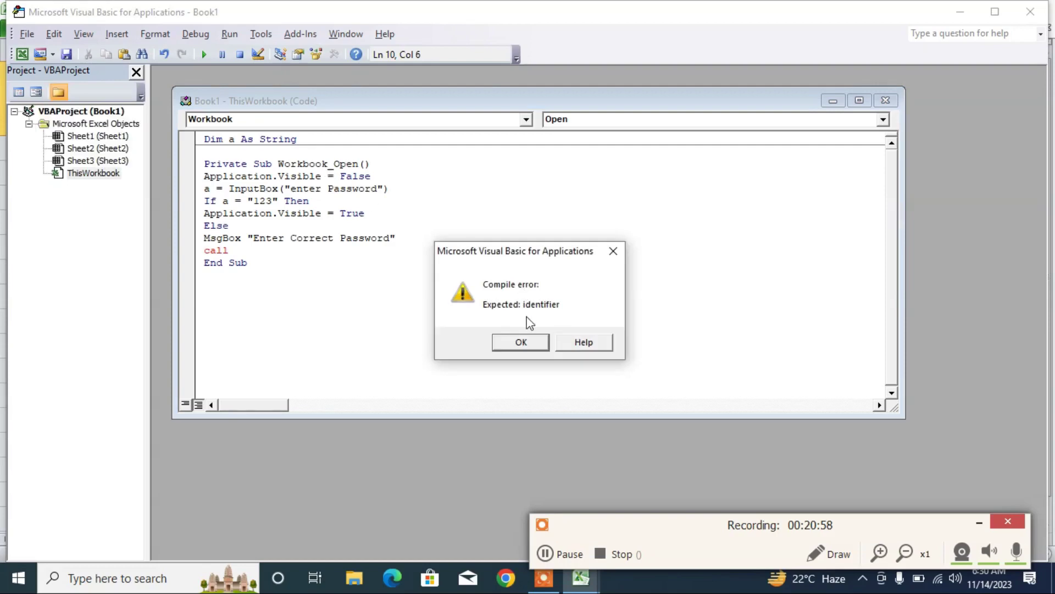
{"action": "left_click", "coordinate": [514, 342]}
{"action": "double_click", "coordinate": [305, 164]}
{"action": "key", "text": "ctrl+c"}
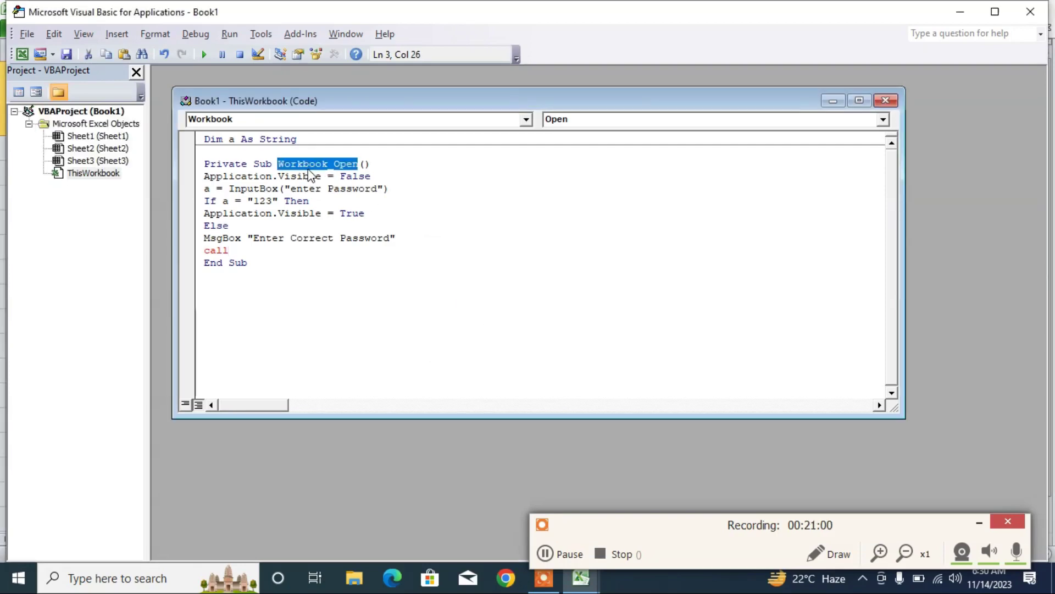
{"action": "left_click", "coordinate": [229, 250]}
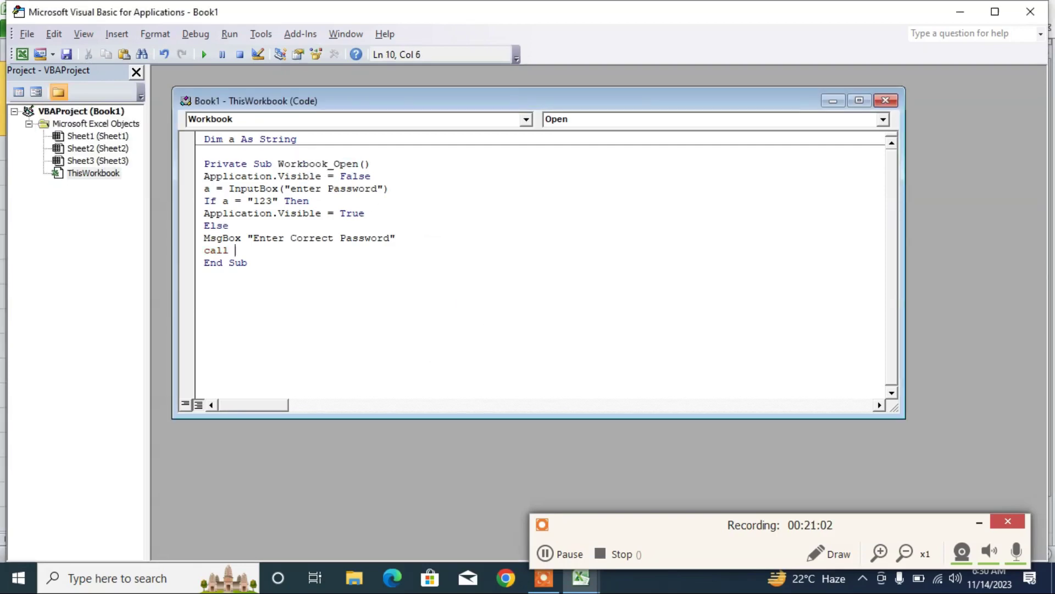
{"action": "key", "text": "ctrl+v"}
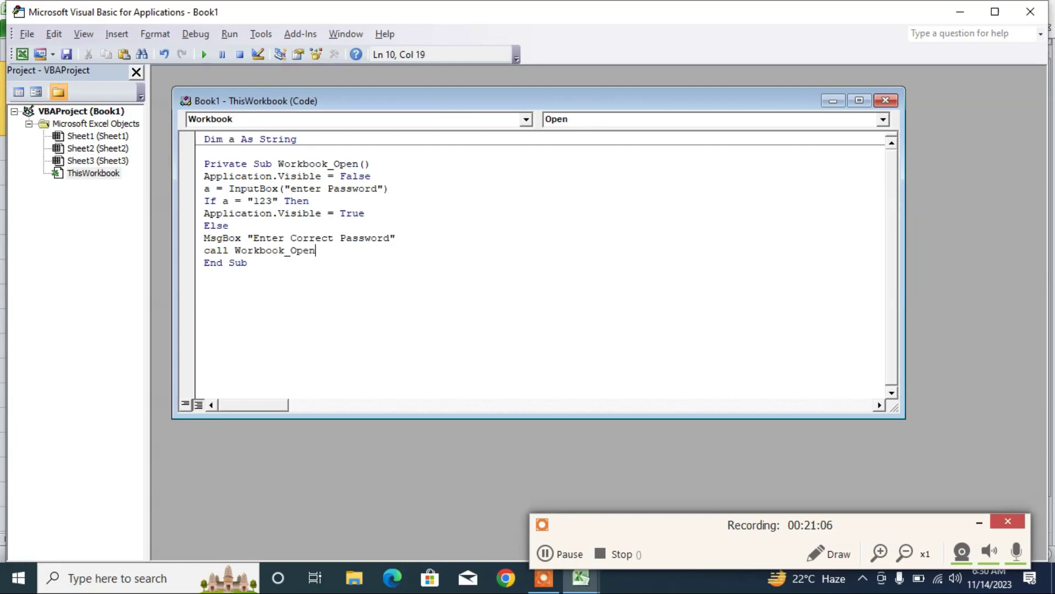
{"action": "key", "text": "Return"}
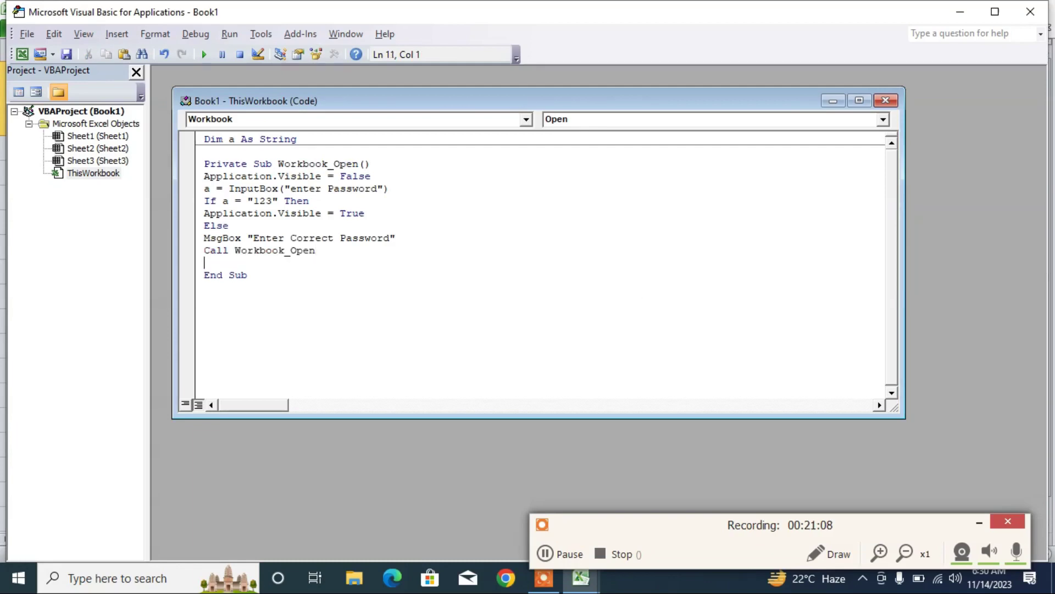
- Close the block with End If and return to the Excel workbook
{"action": "type", "text": "end if"}
{"action": "key", "text": "Return"}
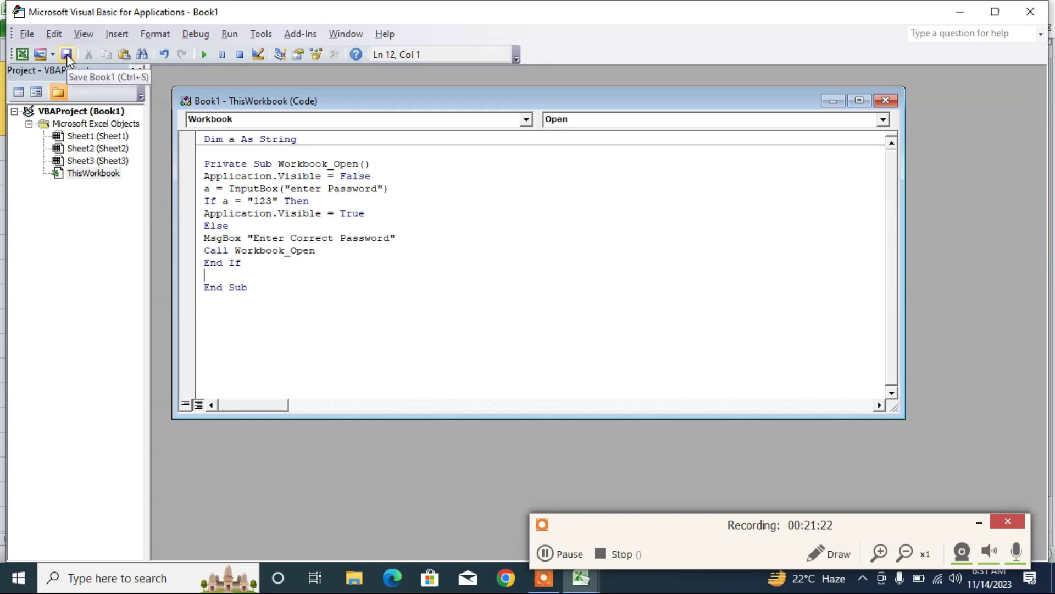
{"action": "left_click", "coordinate": [24, 54]}
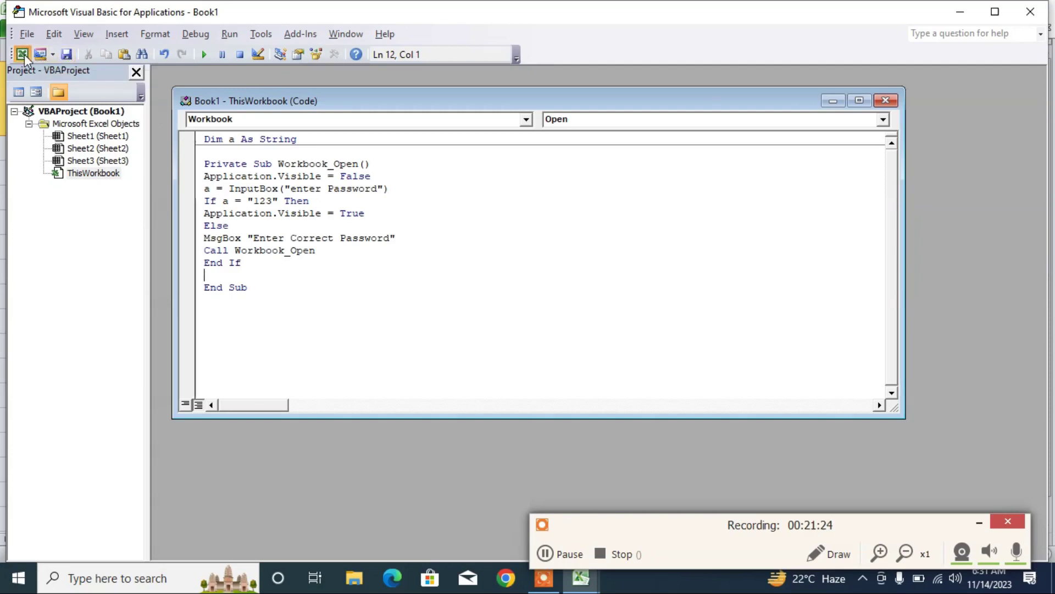
- Save the workbook to the Desktop as Fee, an Excel Macro-Enabled Workbook
{"action": "left_click", "coordinate": [317, 199]}
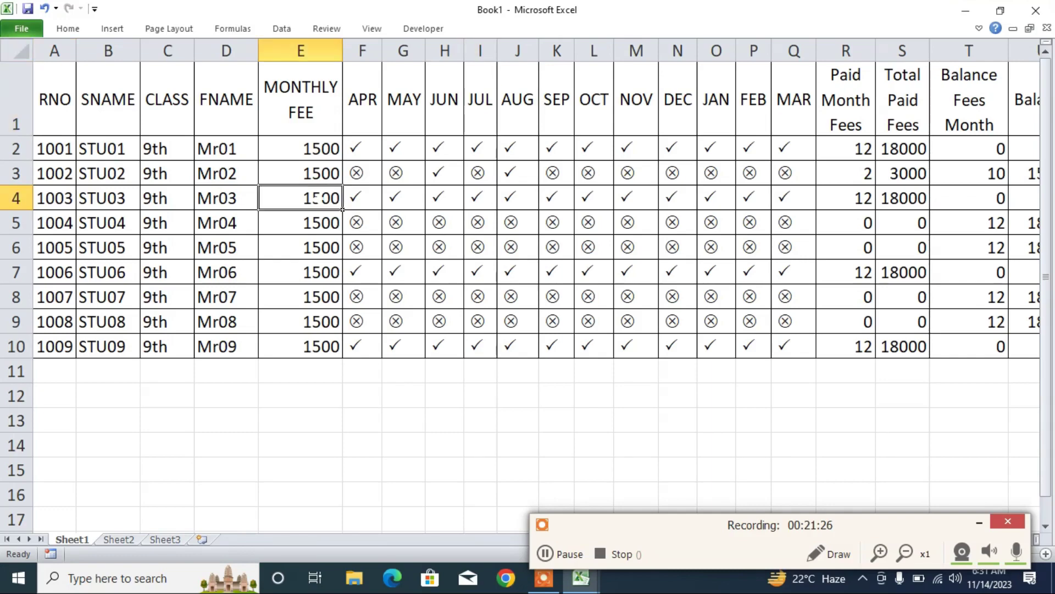
{"action": "key", "text": "ctrl+s"}
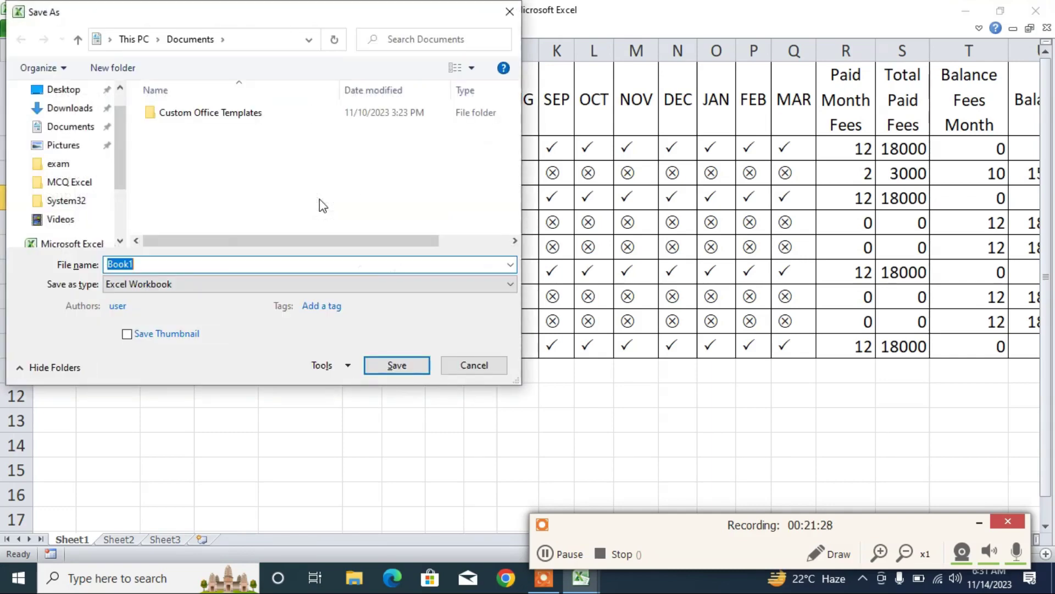
{"action": "left_click", "coordinate": [63, 93]}
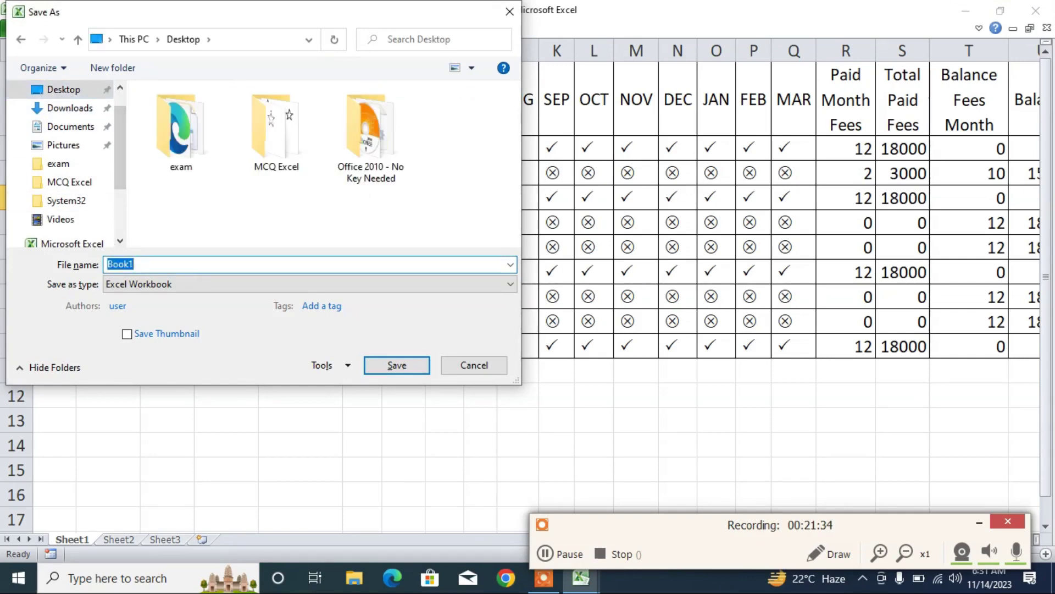
{"action": "type", "text": "Fee"}
{"action": "left_click", "coordinate": [166, 285]}
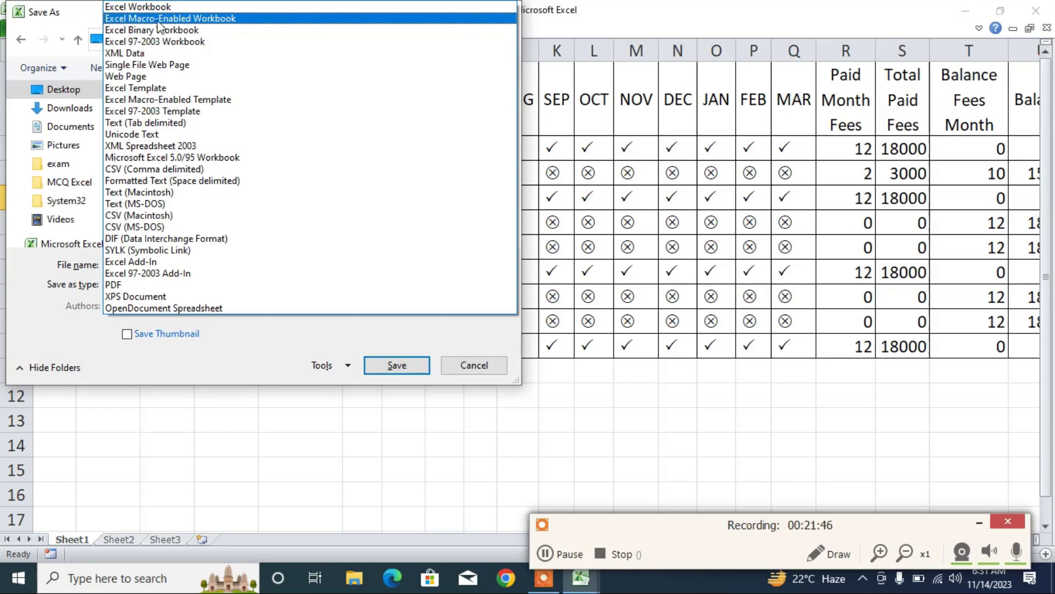
{"action": "left_click", "coordinate": [224, 19]}
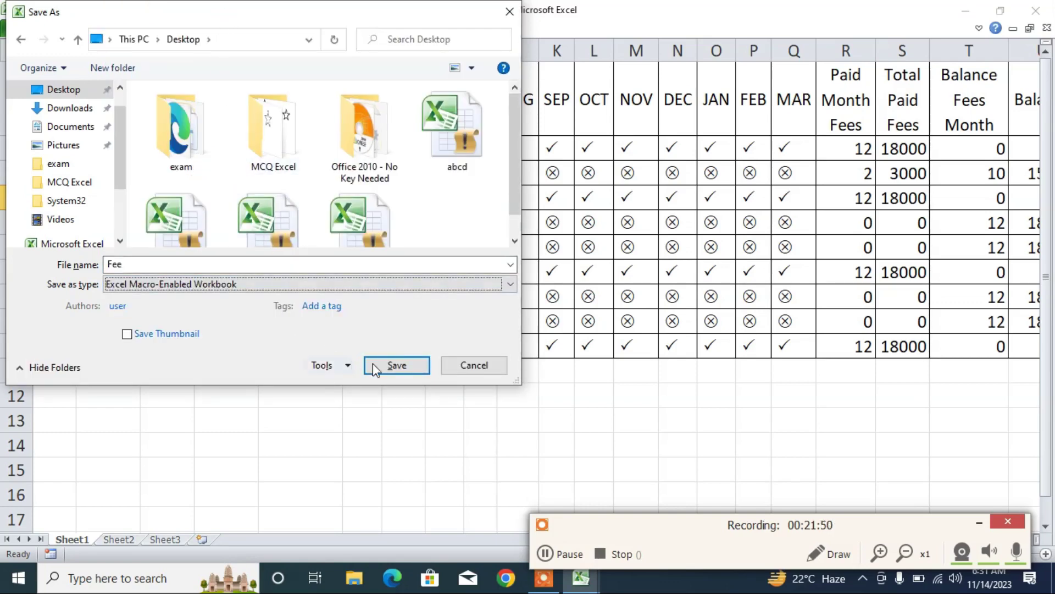
{"action": "left_click", "coordinate": [389, 368]}
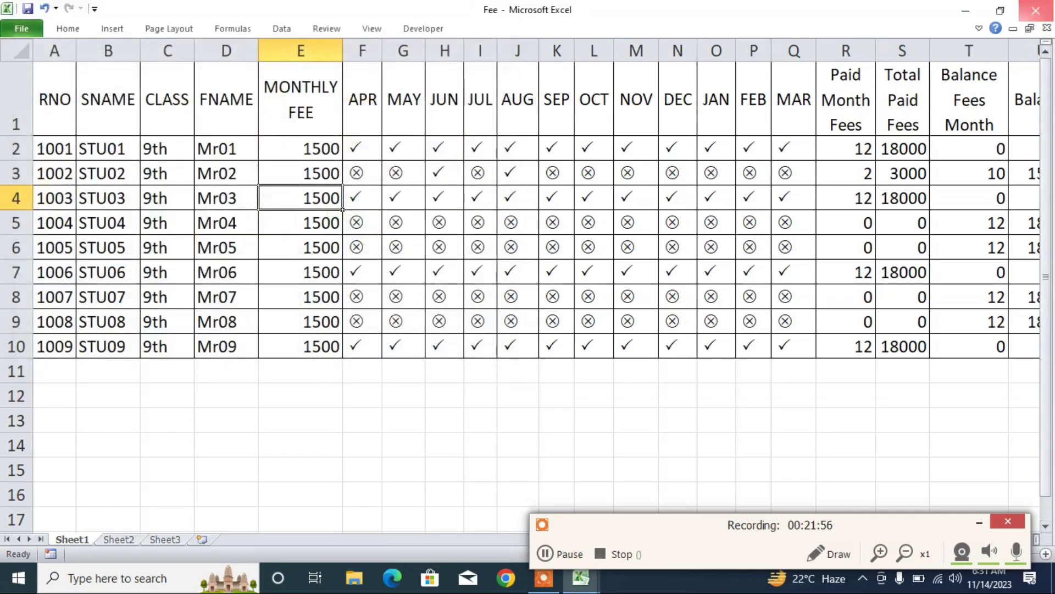
- Close Excel, reopen Fee from the Desktop with content enabled, and enter a test password
{"action": "left_click", "coordinate": [1049, 17]}
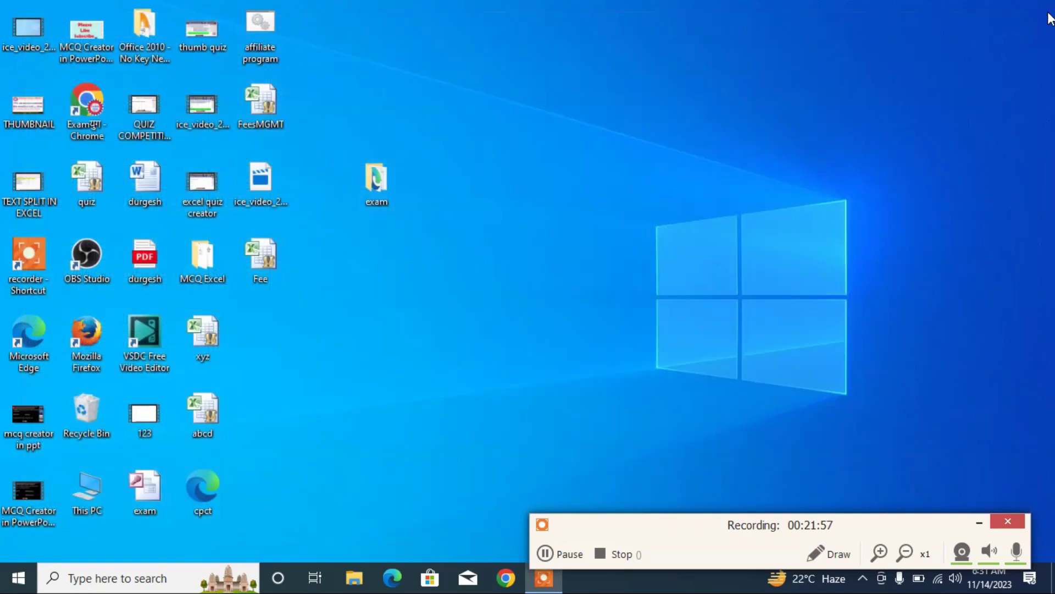
{"action": "right_click", "coordinate": [266, 260]}
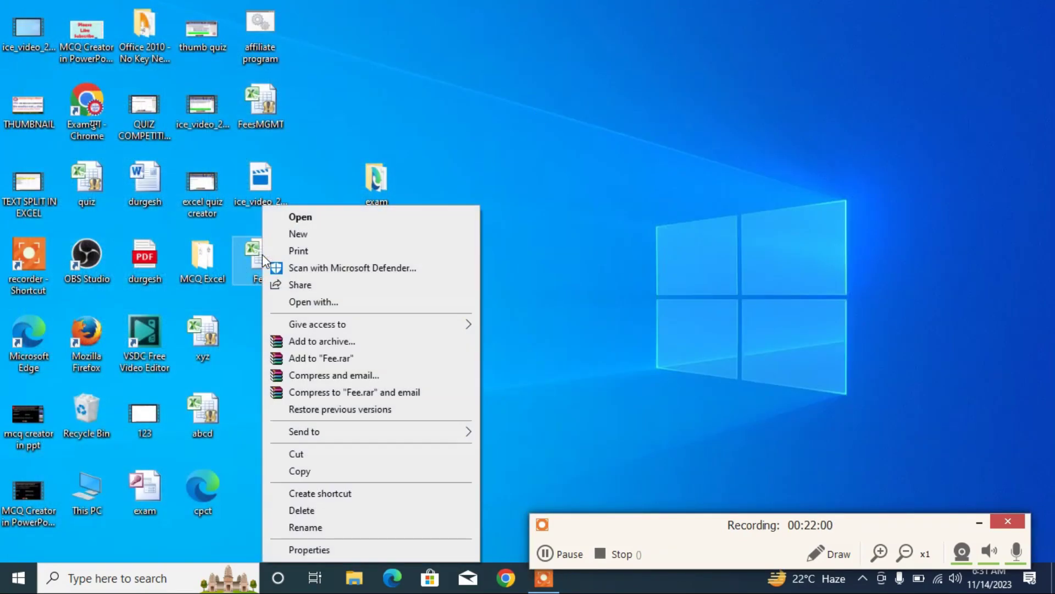
{"action": "left_click", "coordinate": [309, 217]}
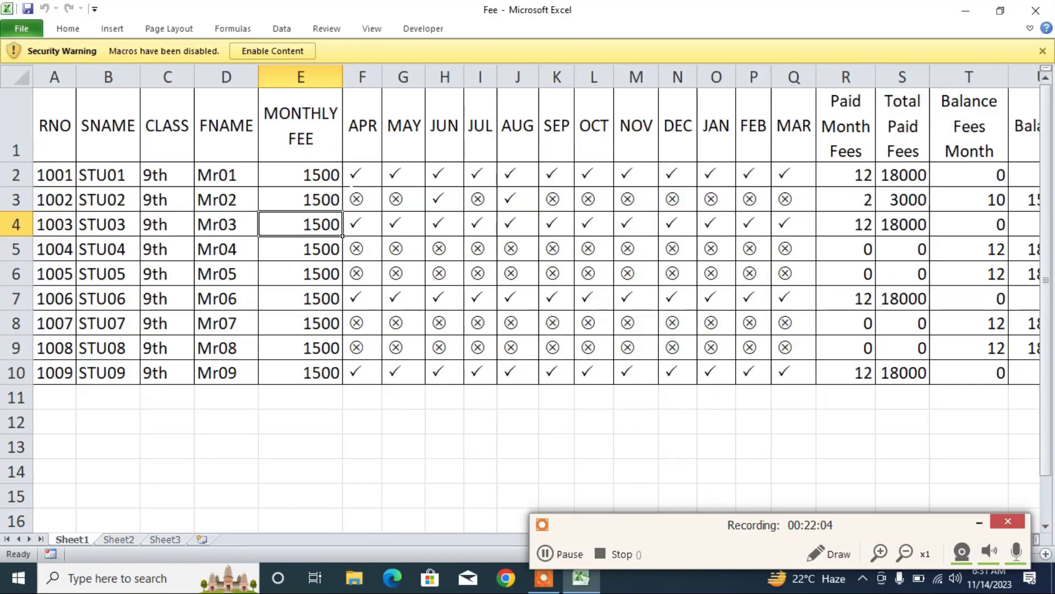
{"action": "left_click", "coordinate": [269, 52]}
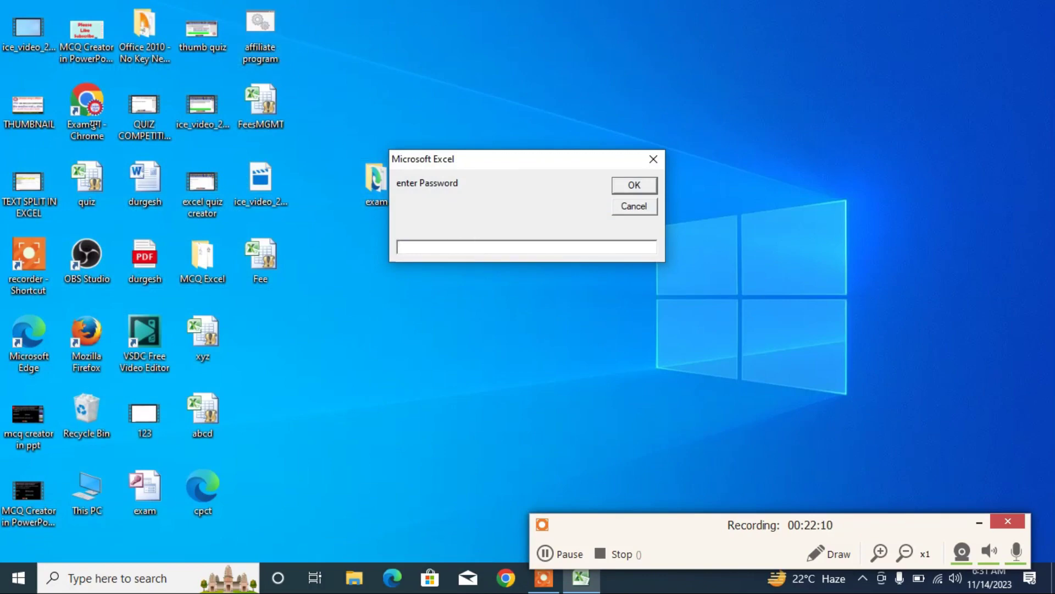
{"action": "type", "text": "4234234"}
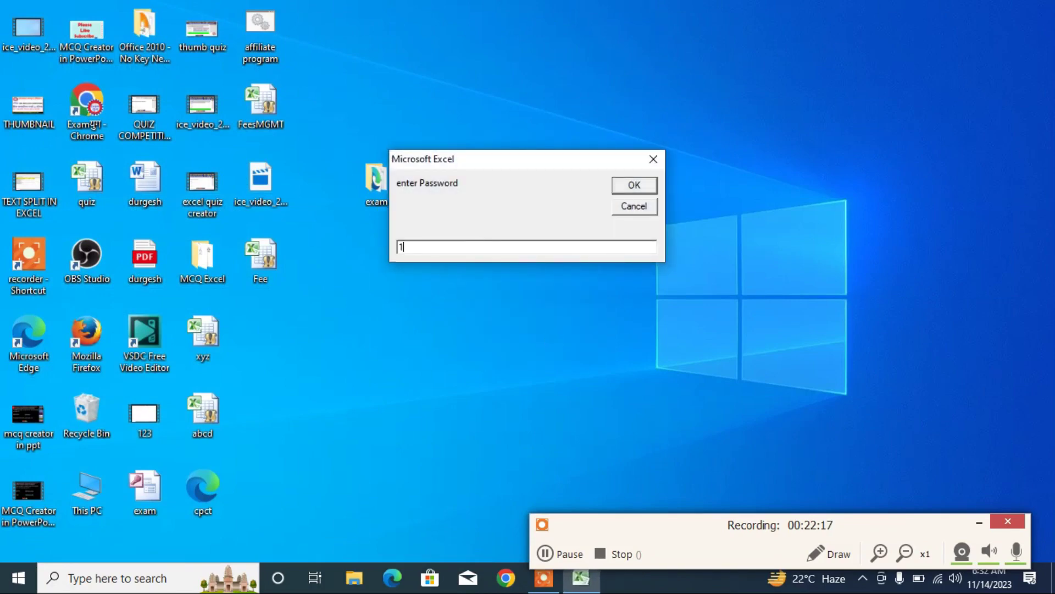
- Enter the correct workbook password to open Fee, then close Excel
{"action": "type", "text": "23"}
{"action": "left_click", "coordinate": [632, 187]}
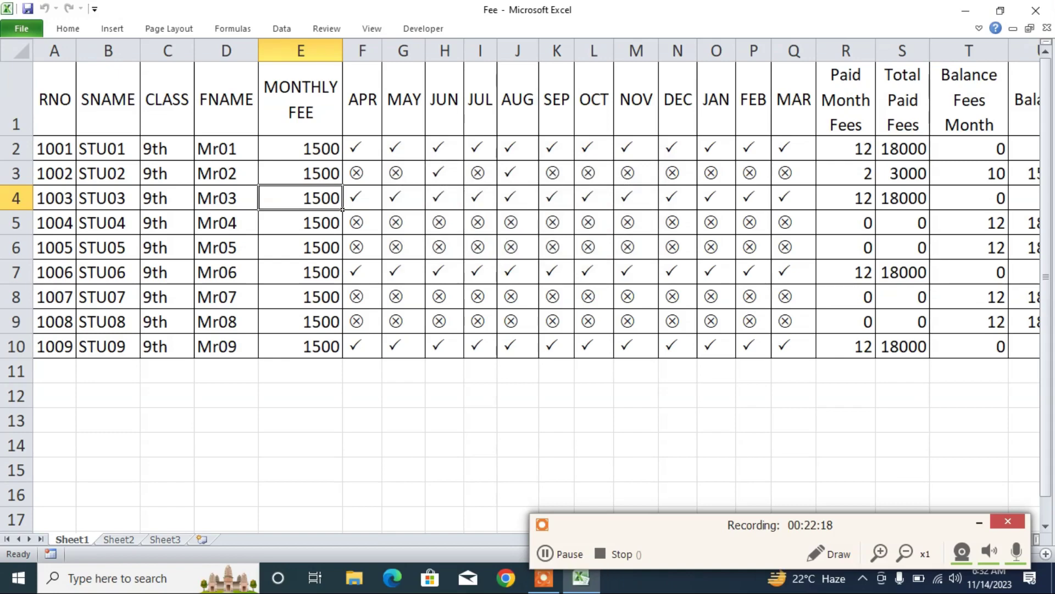
{"action": "left_click", "coordinate": [1036, 10]}
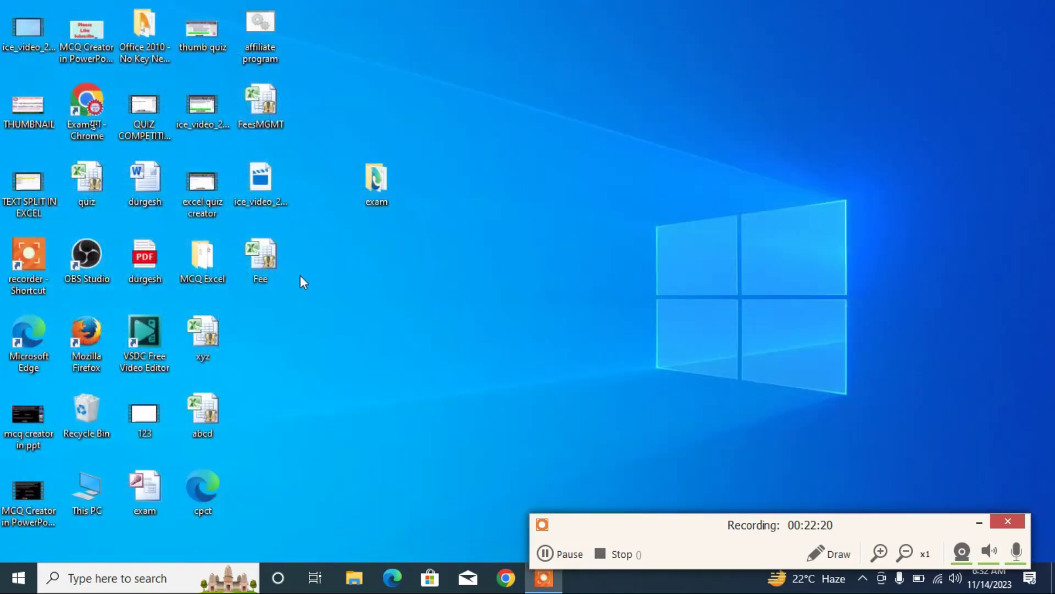
- Reopen Fee from the desktop and submit a deliberately wrong password to trigger 'Enter Correct Password'
{"action": "right_click", "coordinate": [269, 253]}
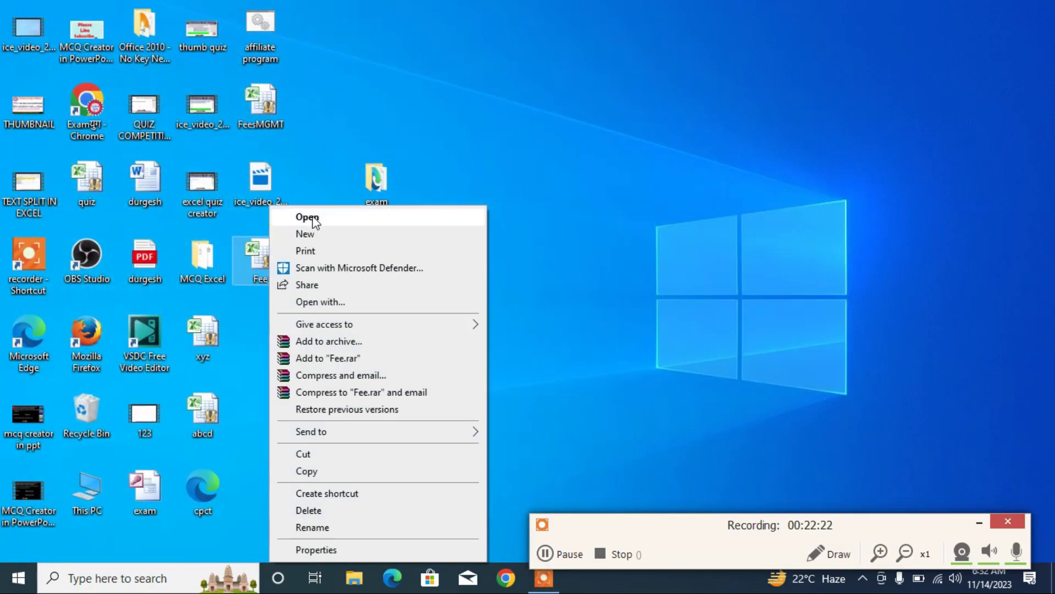
{"action": "left_click", "coordinate": [308, 219]}
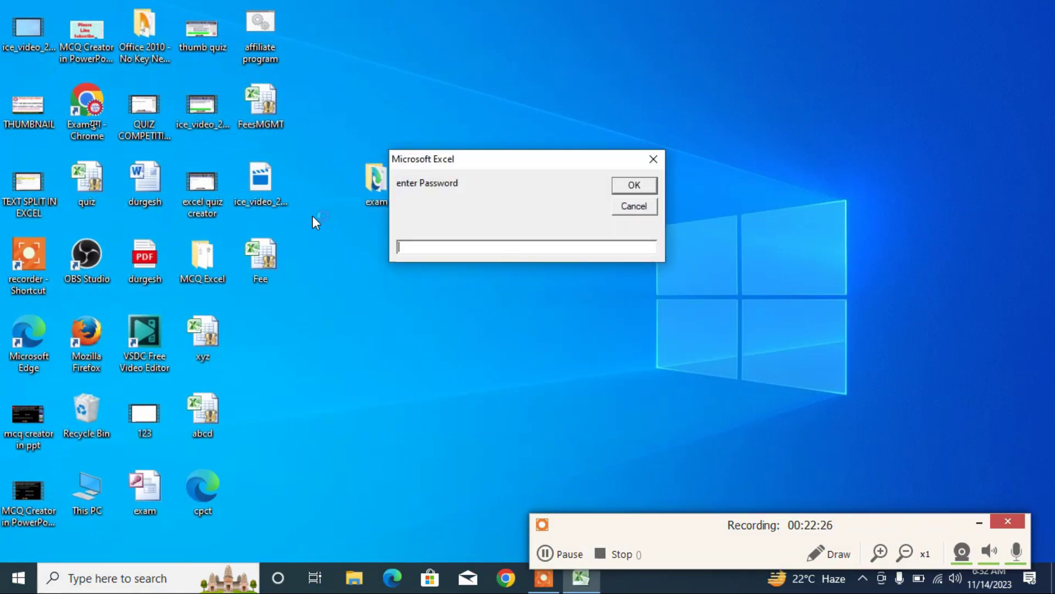
{"action": "type", "text": "45345345gfdfgdfgdfgdfg"}
{"action": "left_click", "coordinate": [635, 186]}
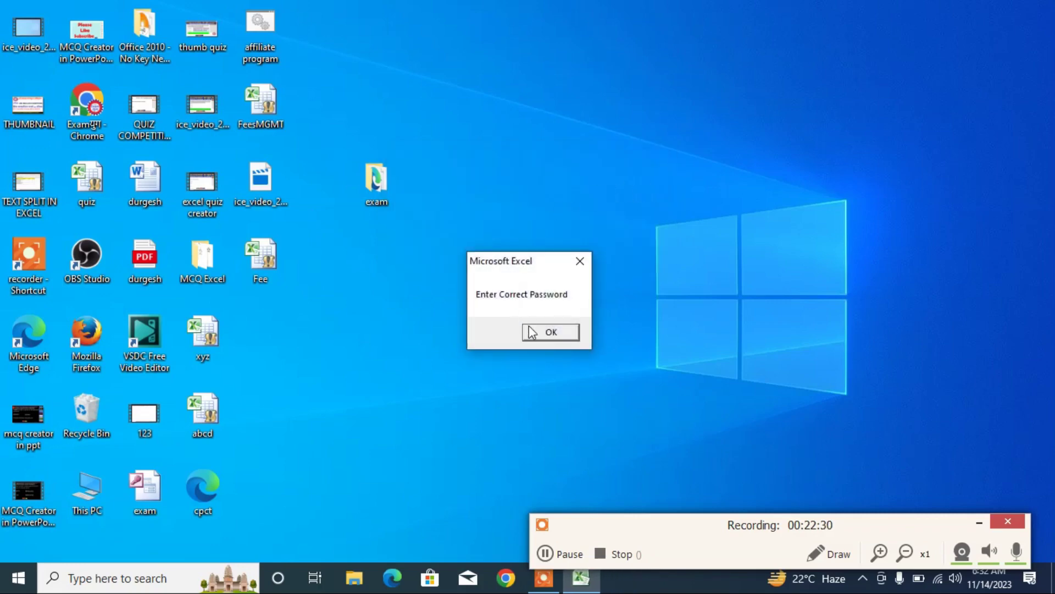
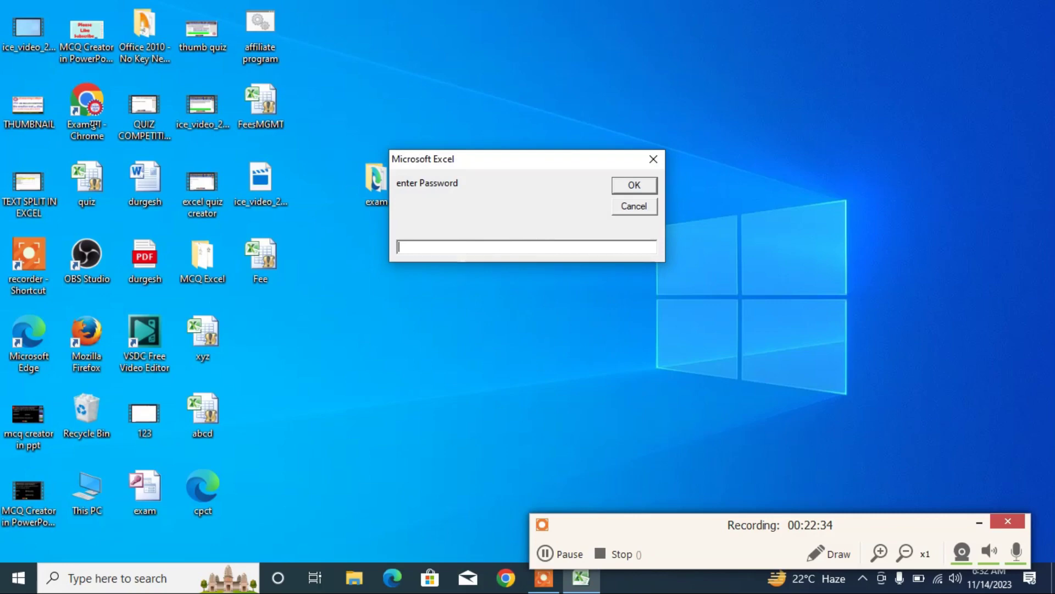
- Type a password attempt into the Fee workbook's 'enter Password' startup prompt
{"action": "type", "text": "12"}
{"action": "type", "text": "34567"}
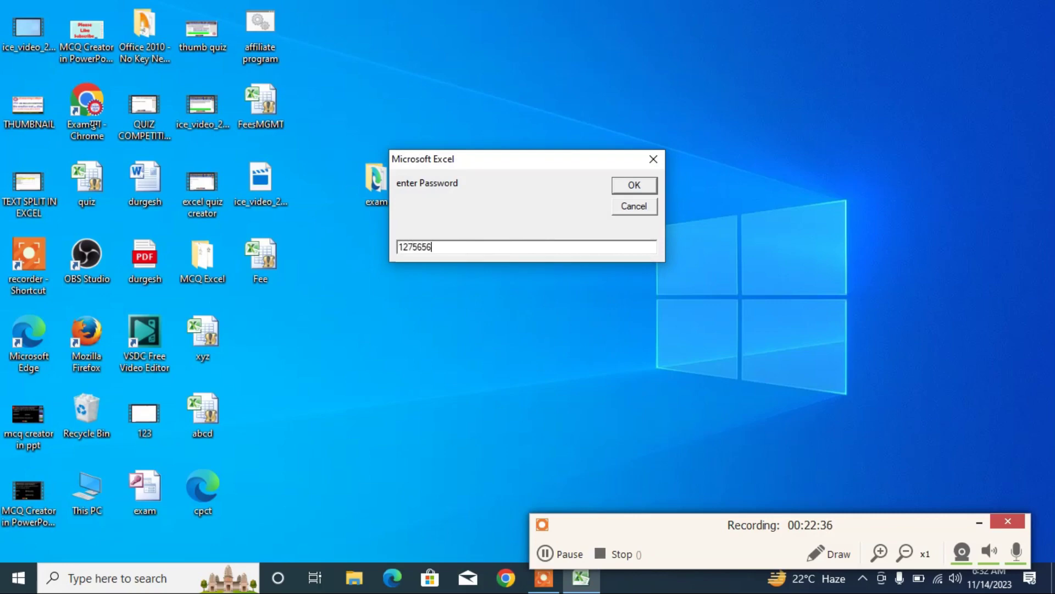
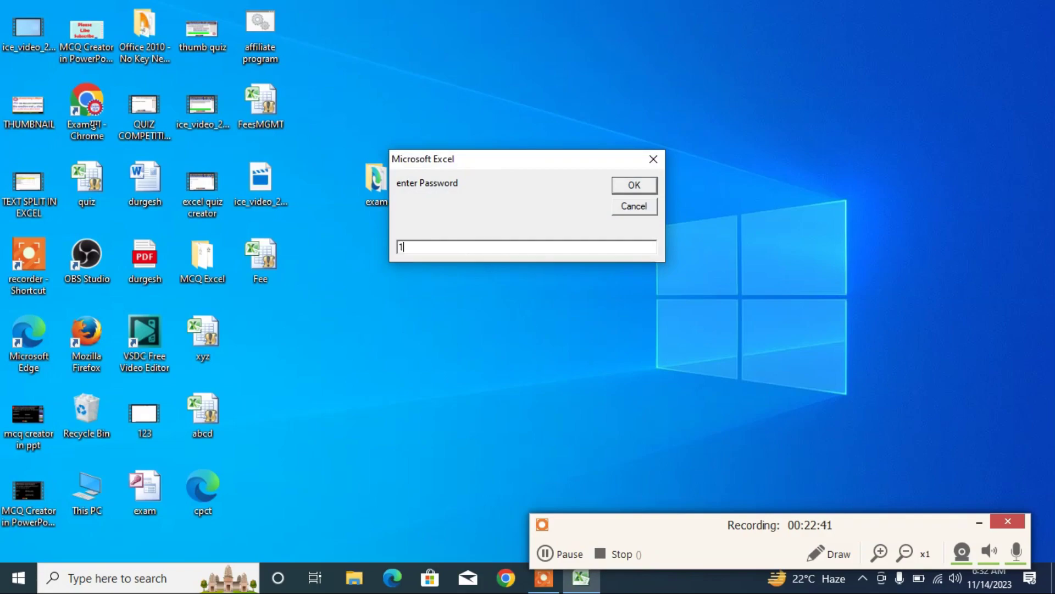
- Submit the password, then review the opened Fee sheet's monthly payment marks, totals and Paid/Balance status
{"action": "left_click", "coordinate": [625, 186]}
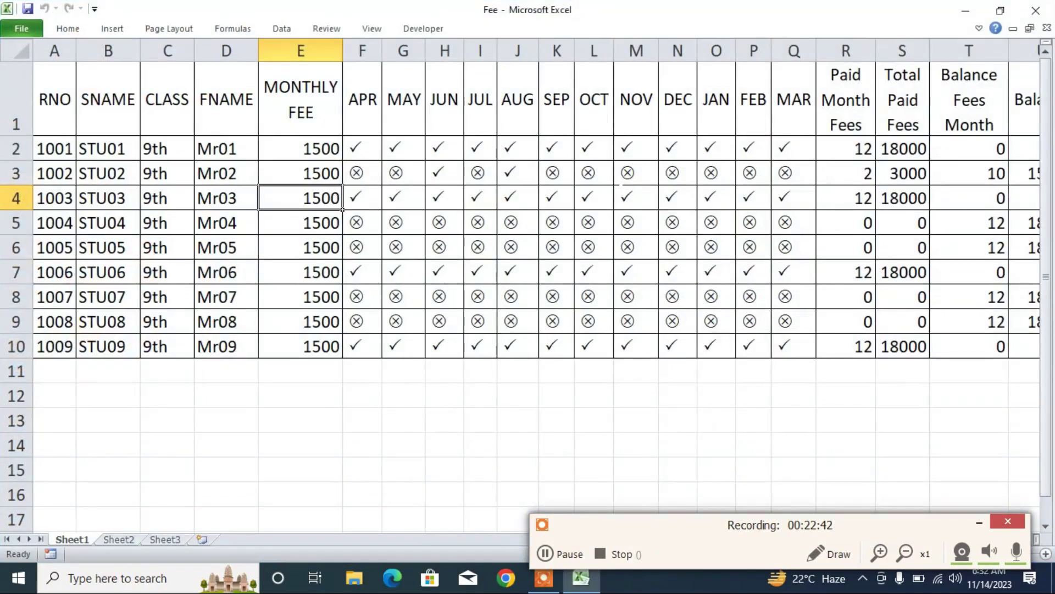
{"action": "scroll", "coordinate": [555, 403], "scroll_direction": "up", "scroll_amount": 1}
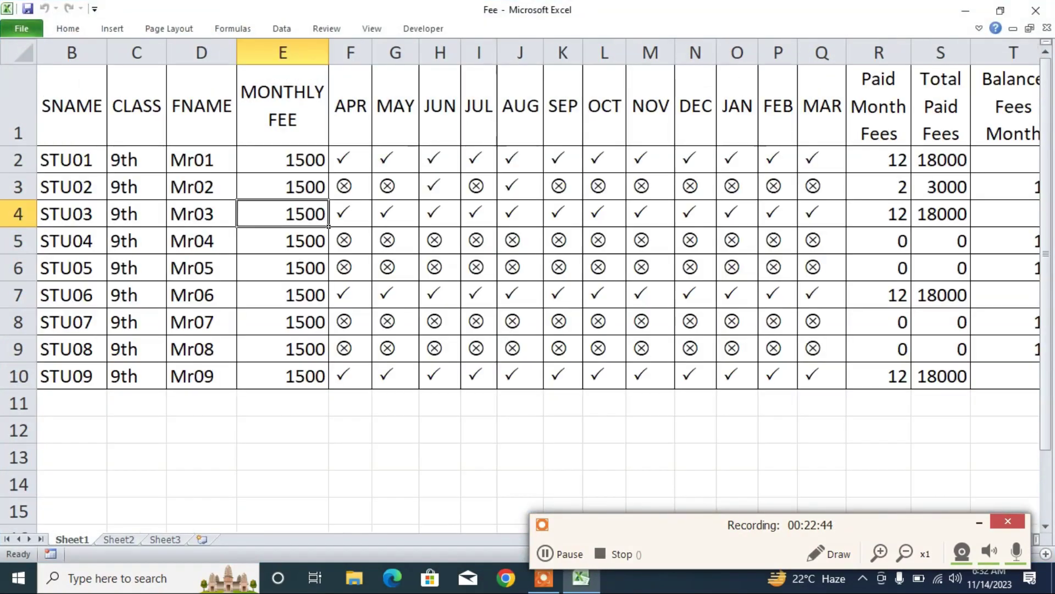
{"action": "left_click", "coordinate": [578, 330], "text": "ctrl"}
{"action": "scroll", "coordinate": [589, 319], "scroll_direction": "right", "scroll_amount": 2}
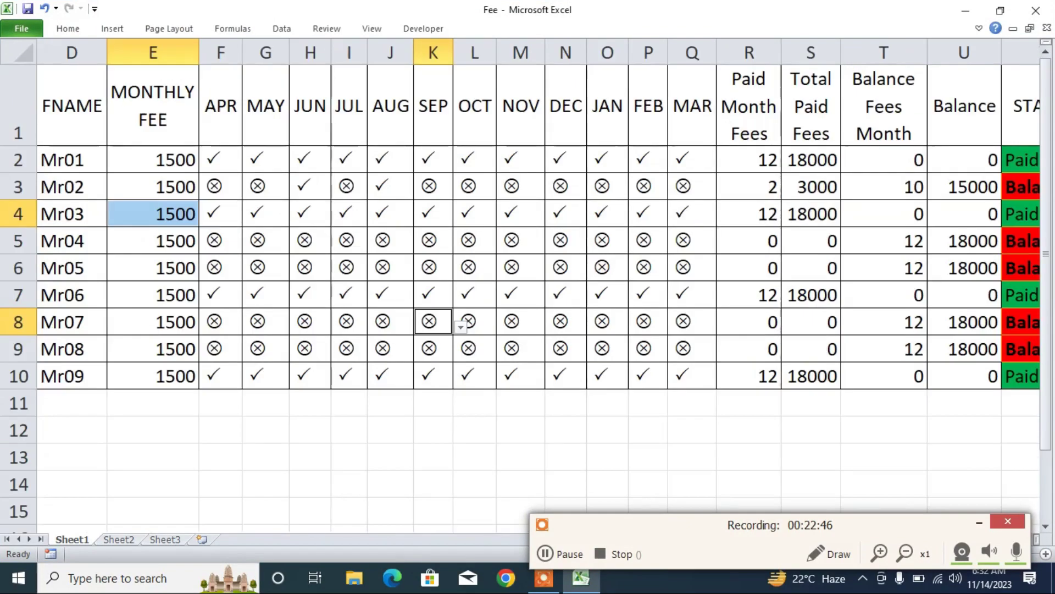
{"action": "left_click_drag", "start_coordinate": [909, 527], "coordinate": [501, 420]}
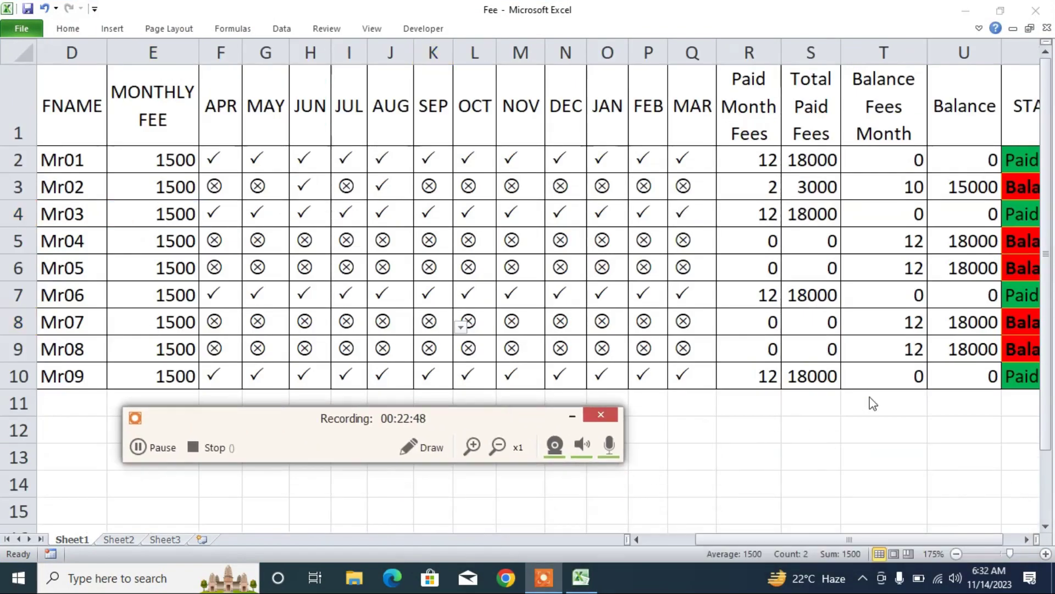